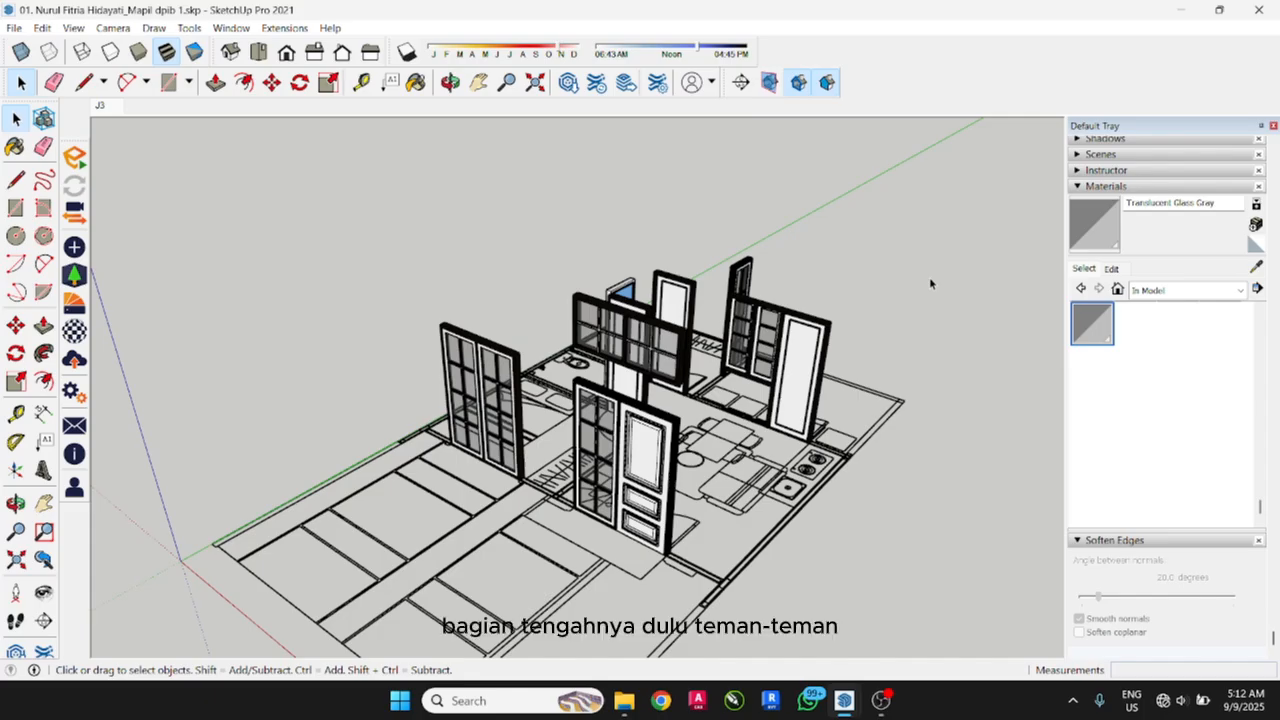
Step: Examine the ground floor plan with its doors and windows, plus the upper plans, elevations and side views laid out beside it
{"action": "middle_click_drag", "start_coordinate": [604, 407], "coordinate": [785, 597]}
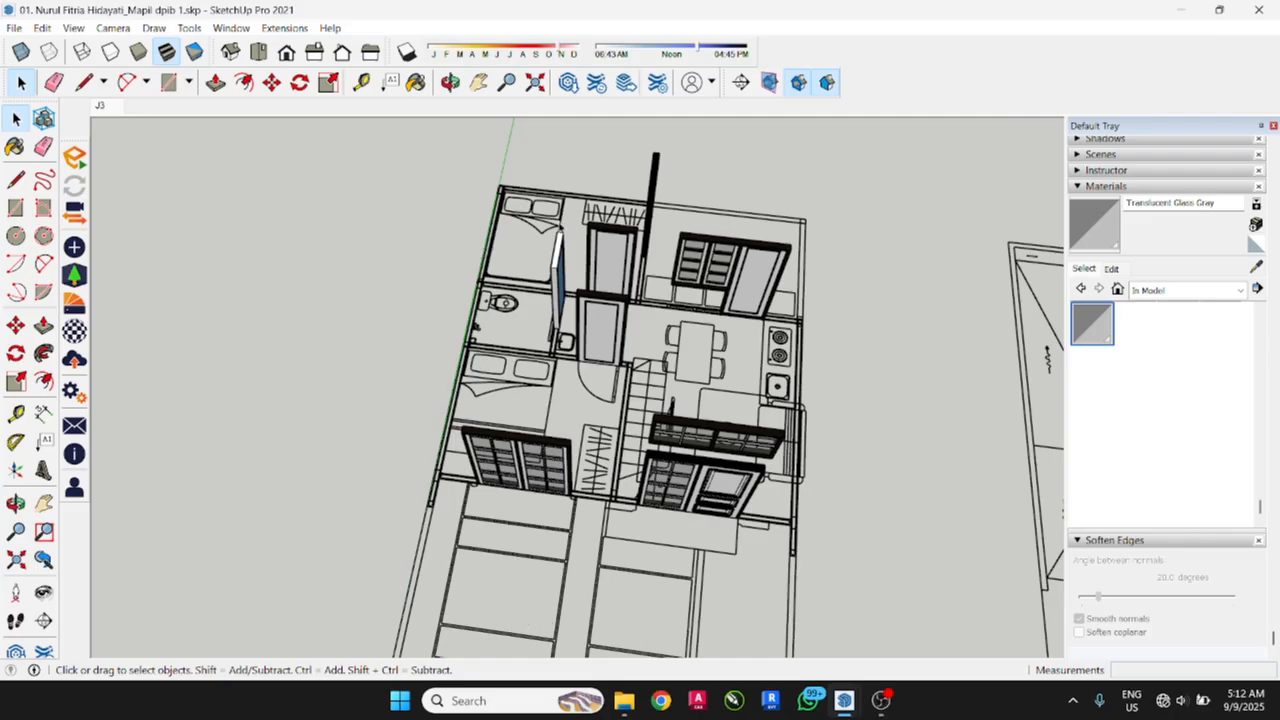
{"action": "scroll", "coordinate": [410, 238], "scroll_direction": "down", "scroll_amount": 3}
{"action": "scroll", "coordinate": [410, 238], "scroll_direction": "down", "scroll_amount": 6}
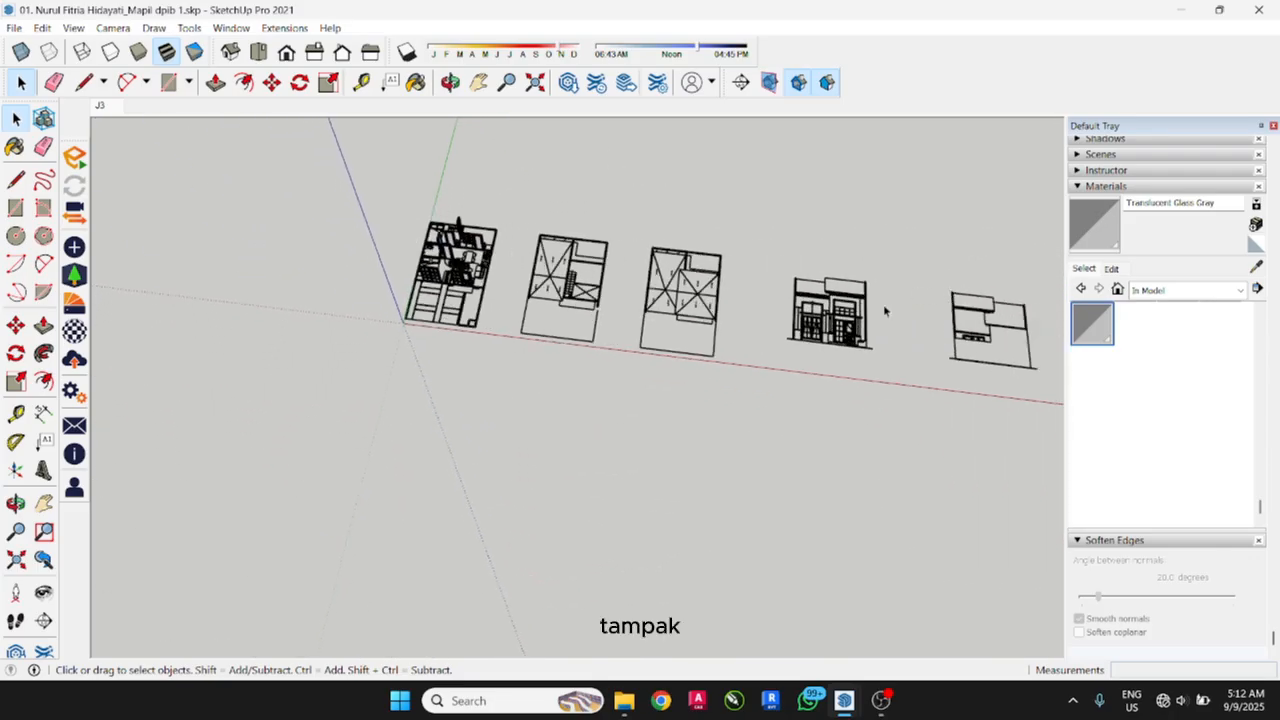
{"action": "scroll", "coordinate": [538, 309], "scroll_direction": "down", "scroll_amount": 2}
{"action": "scroll", "coordinate": [1068, 338], "scroll_direction": "up", "scroll_amount": 4}
{"action": "scroll", "coordinate": [986, 320], "scroll_direction": "up", "scroll_amount": 4}
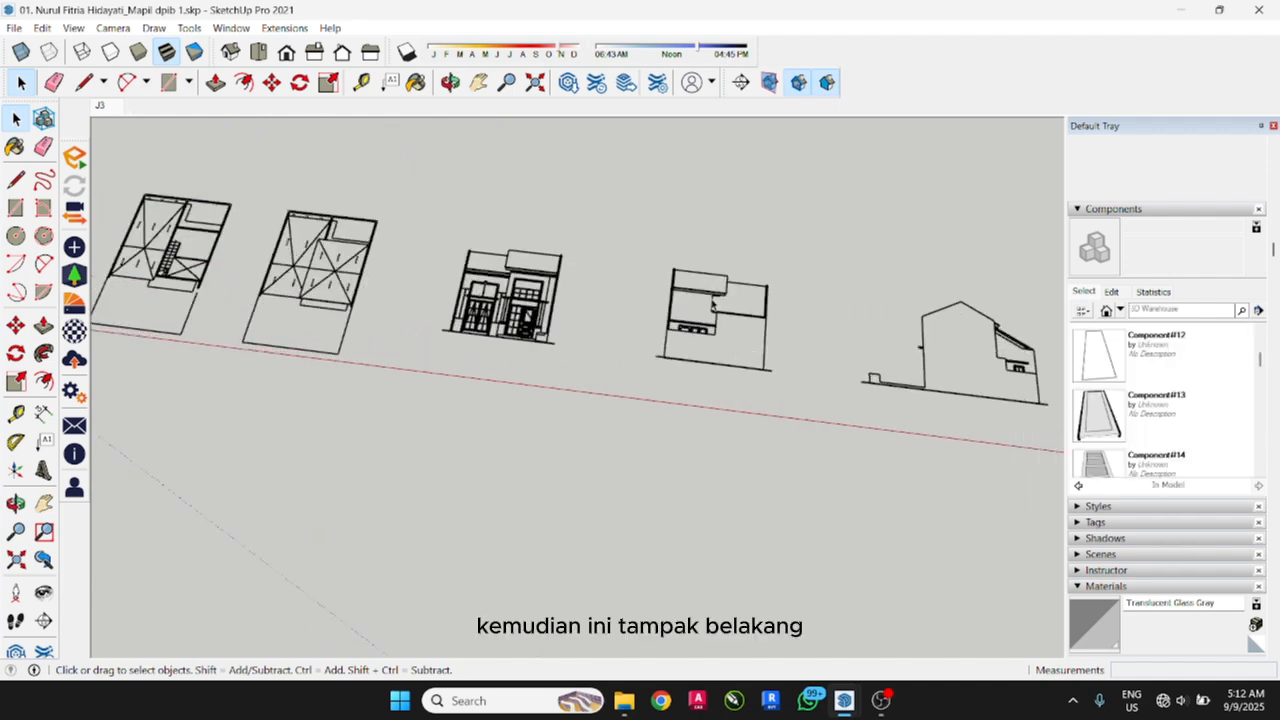
{"action": "scroll", "coordinate": [729, 328], "scroll_direction": "up", "scroll_amount": 2}
{"action": "scroll", "coordinate": [682, 347], "scroll_direction": "down", "scroll_amount": 2}
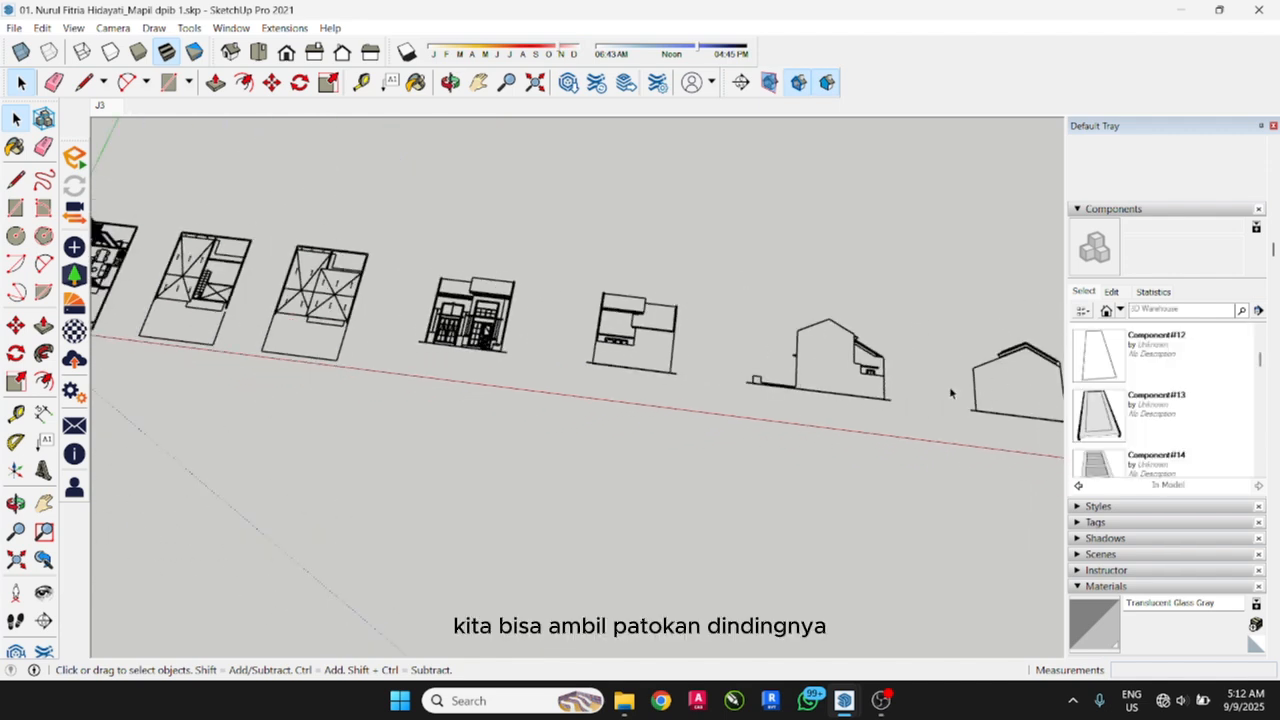
{"action": "scroll", "coordinate": [950, 393], "scroll_direction": "up", "scroll_amount": 3}
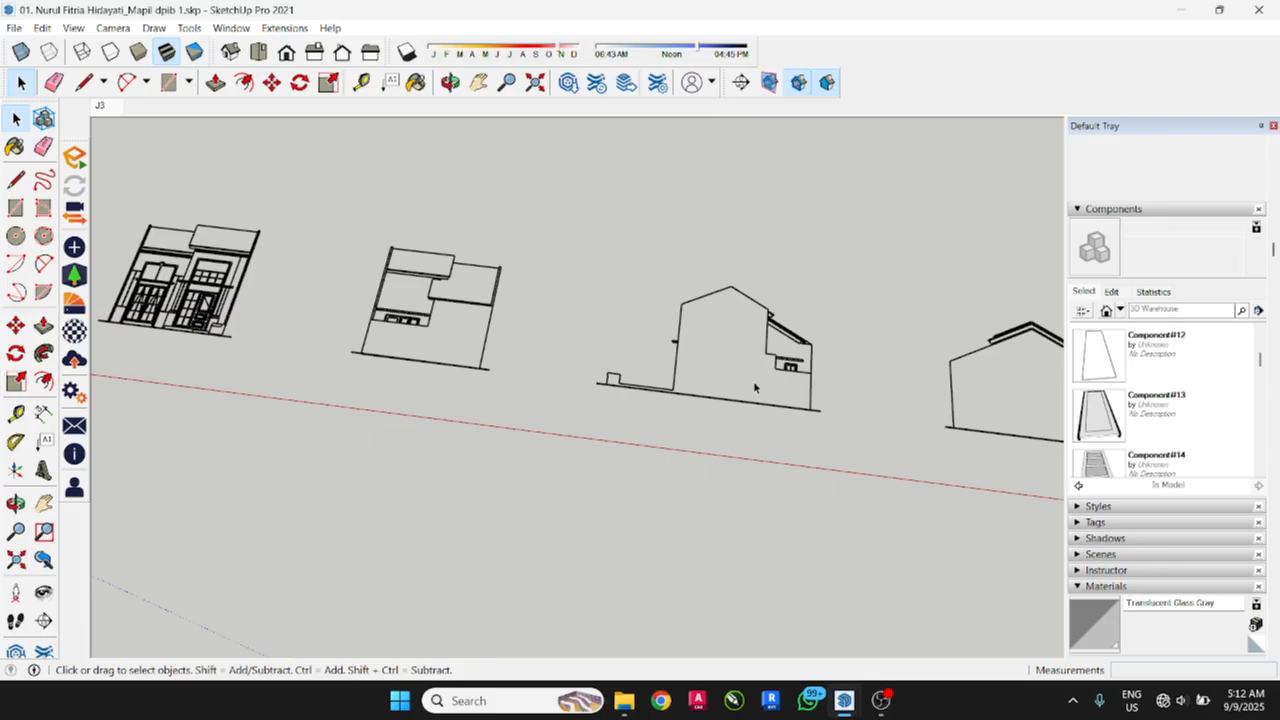
{"action": "scroll", "coordinate": [755, 388], "scroll_direction": "down", "scroll_amount": 2}
{"action": "scroll", "coordinate": [405, 315], "scroll_direction": "up", "scroll_amount": 5}
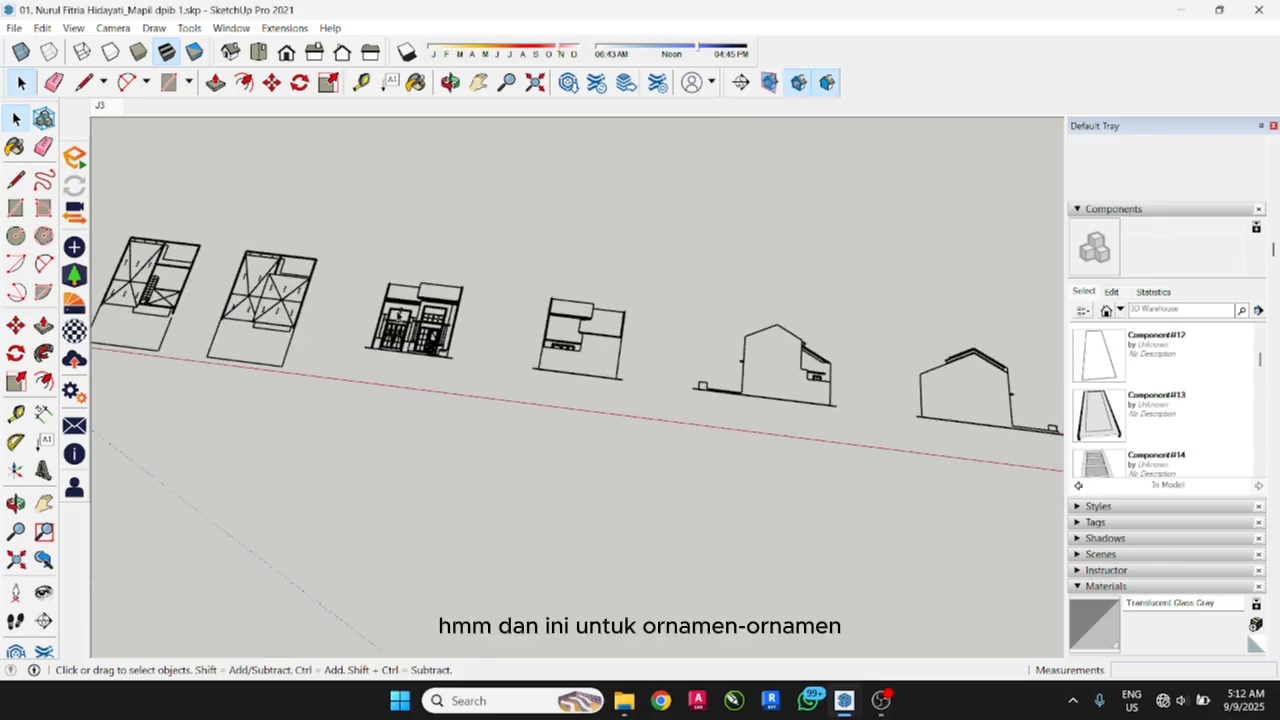
{"action": "scroll", "coordinate": [411, 311], "scroll_direction": "up", "scroll_amount": 1}
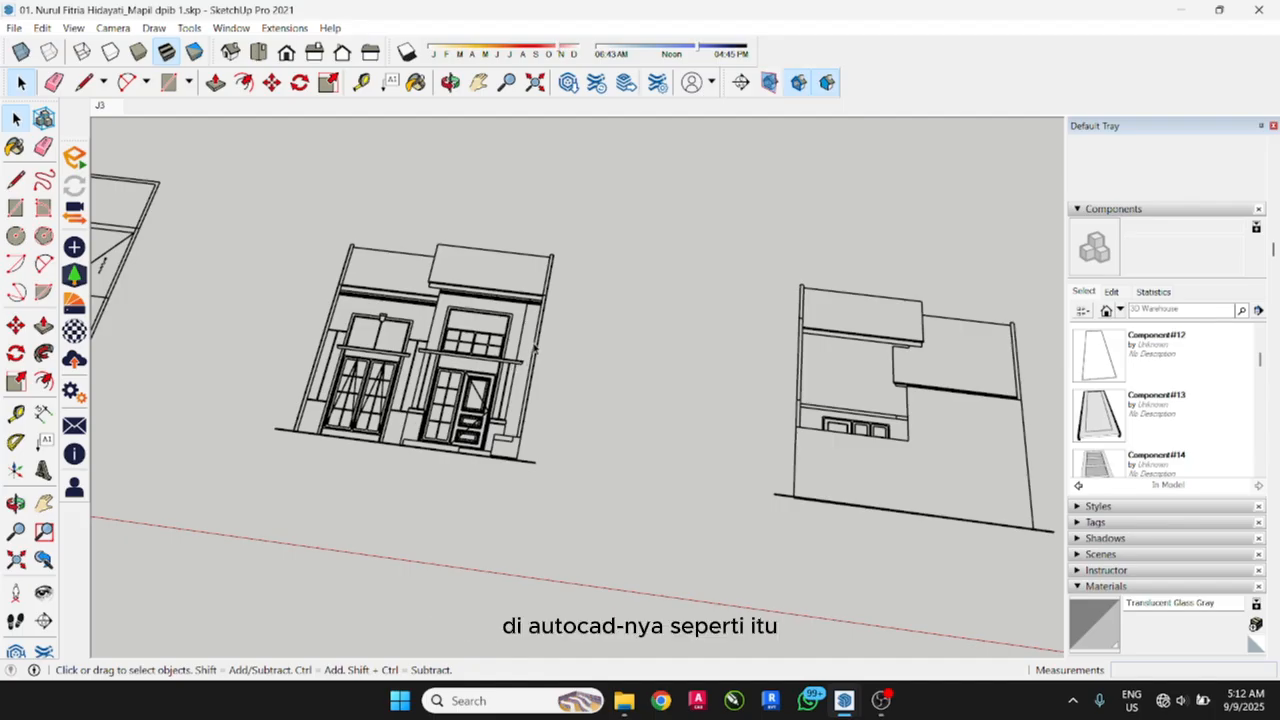
{"action": "scroll", "coordinate": [535, 345], "scroll_direction": "down", "scroll_amount": 10}
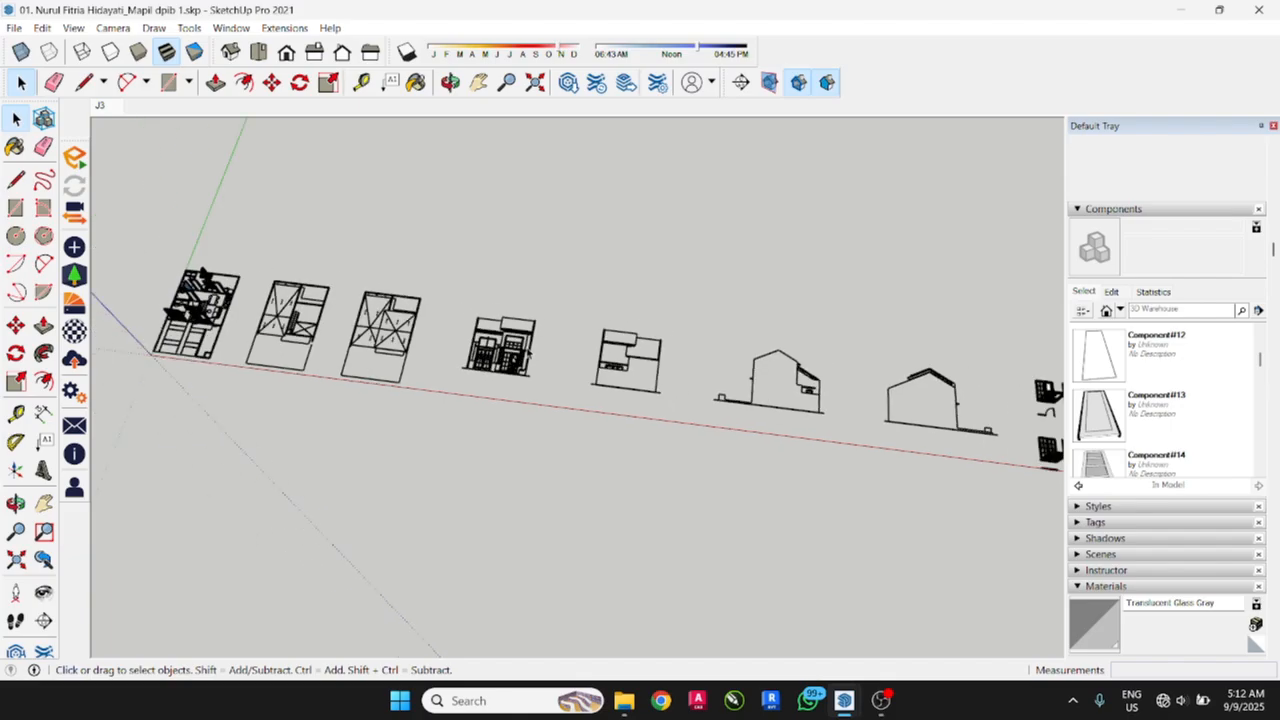
{"action": "scroll", "coordinate": [265, 307], "scroll_direction": "up", "scroll_amount": 5}
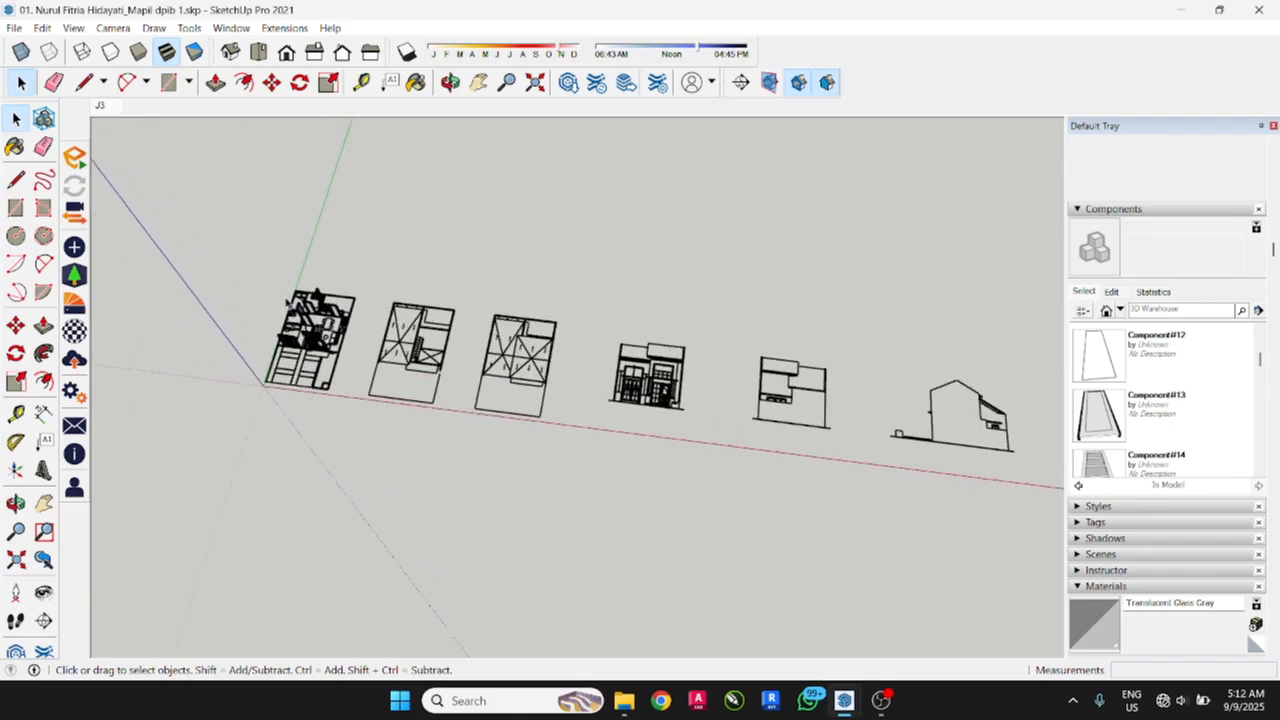
{"action": "scroll", "coordinate": [278, 313], "scroll_direction": "up", "scroll_amount": 6}
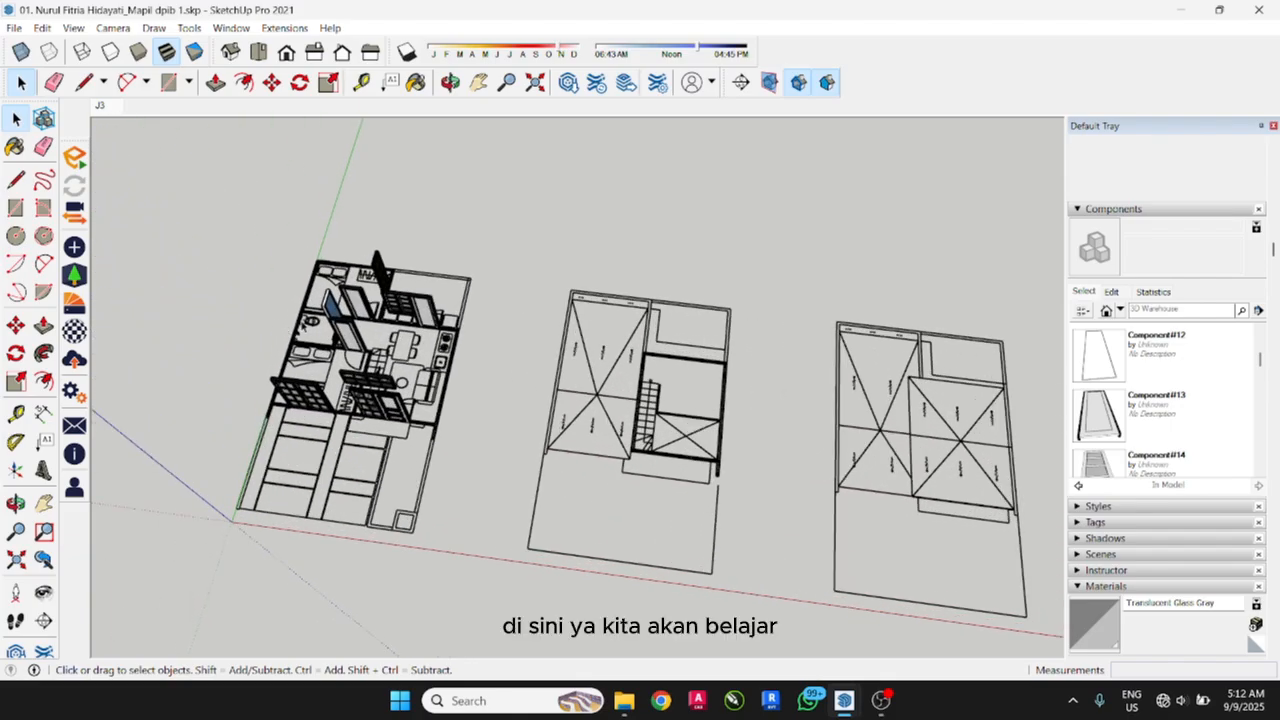
{"action": "scroll", "coordinate": [302, 322], "scroll_direction": "up", "scroll_amount": 2}
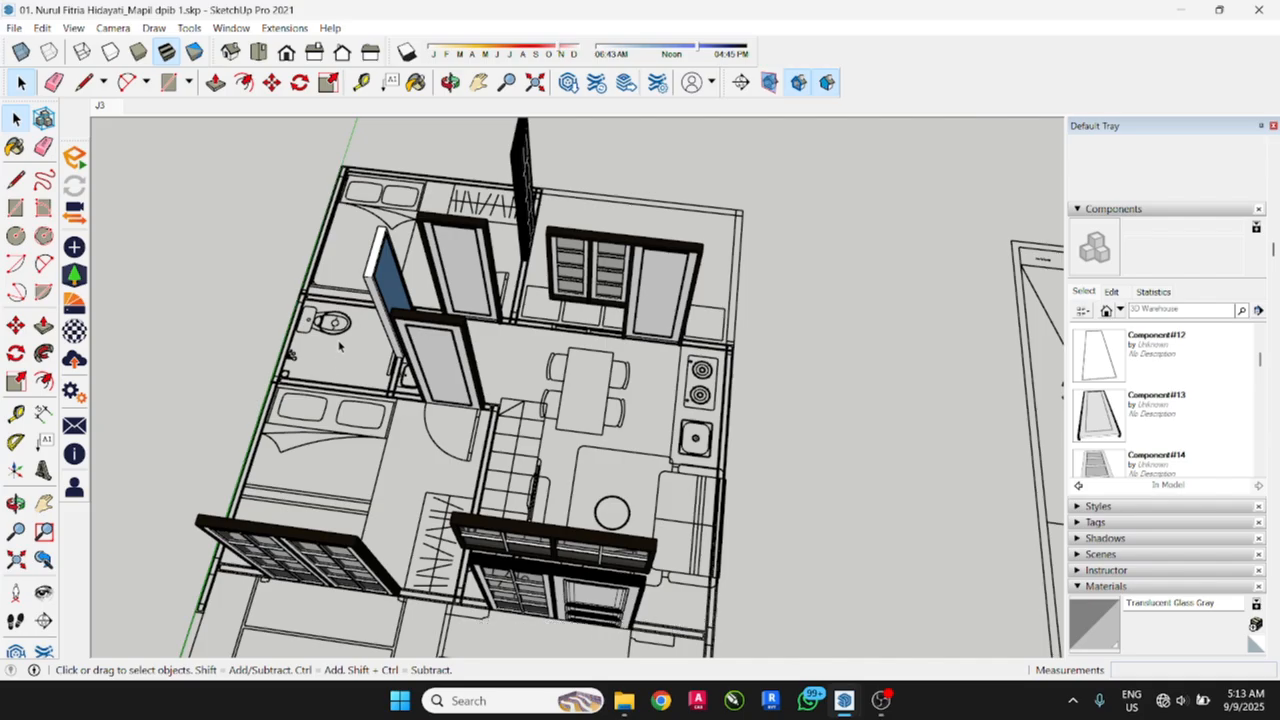
Step: Examine the front elevation drawing as the reference for the wall height around the doors and windows
{"action": "scroll", "coordinate": [339, 345], "scroll_direction": "down", "scroll_amount": 5}
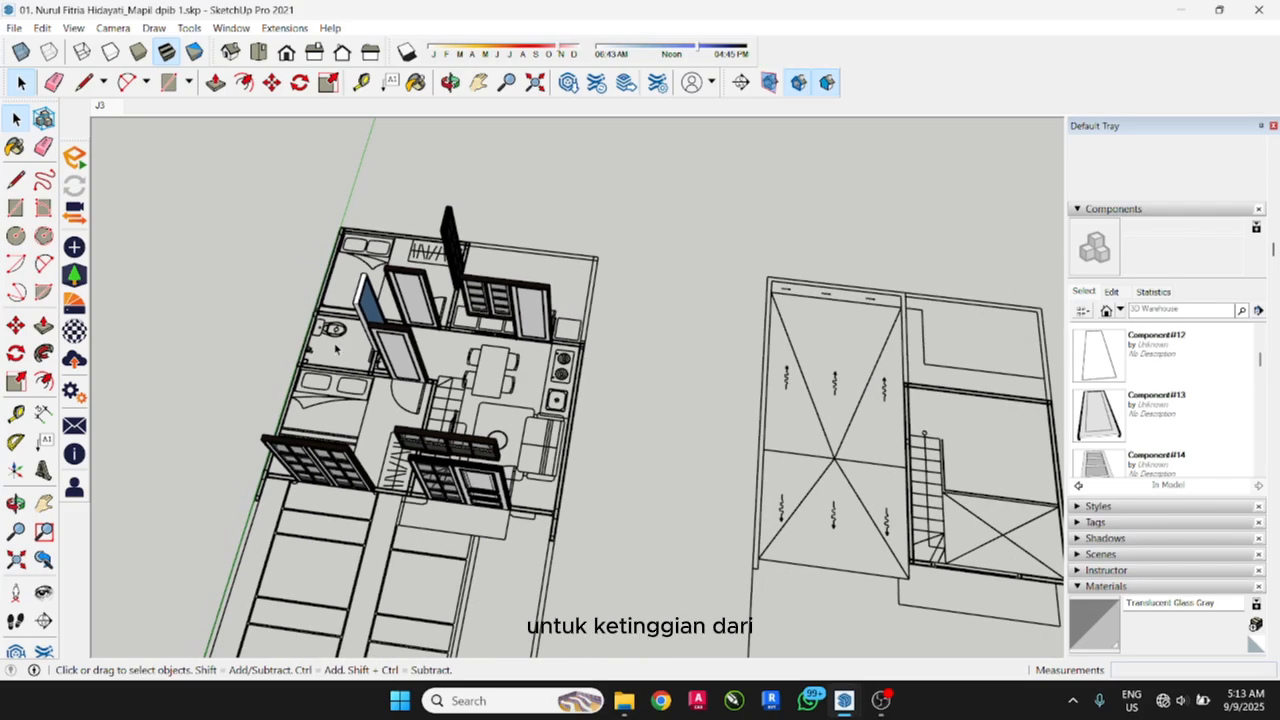
{"action": "scroll", "coordinate": [336, 347], "scroll_direction": "down", "scroll_amount": 5}
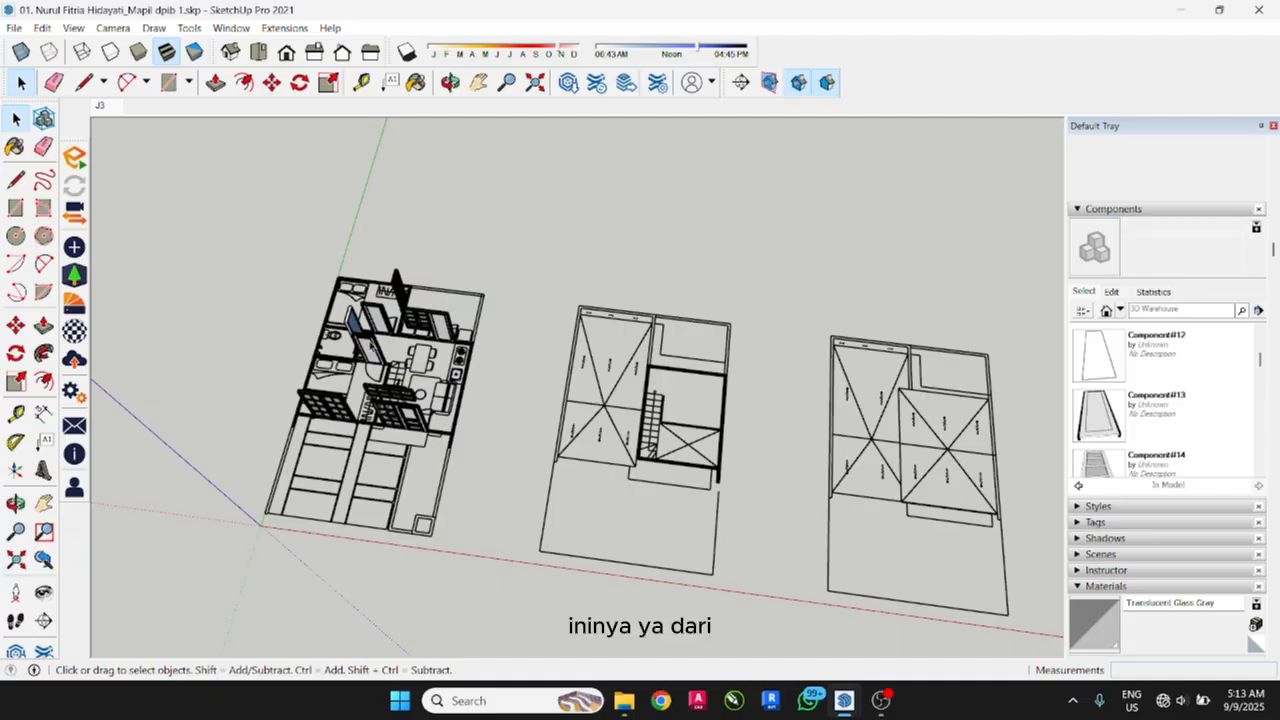
{"action": "scroll", "coordinate": [277, 363], "scroll_direction": "down", "scroll_amount": 6}
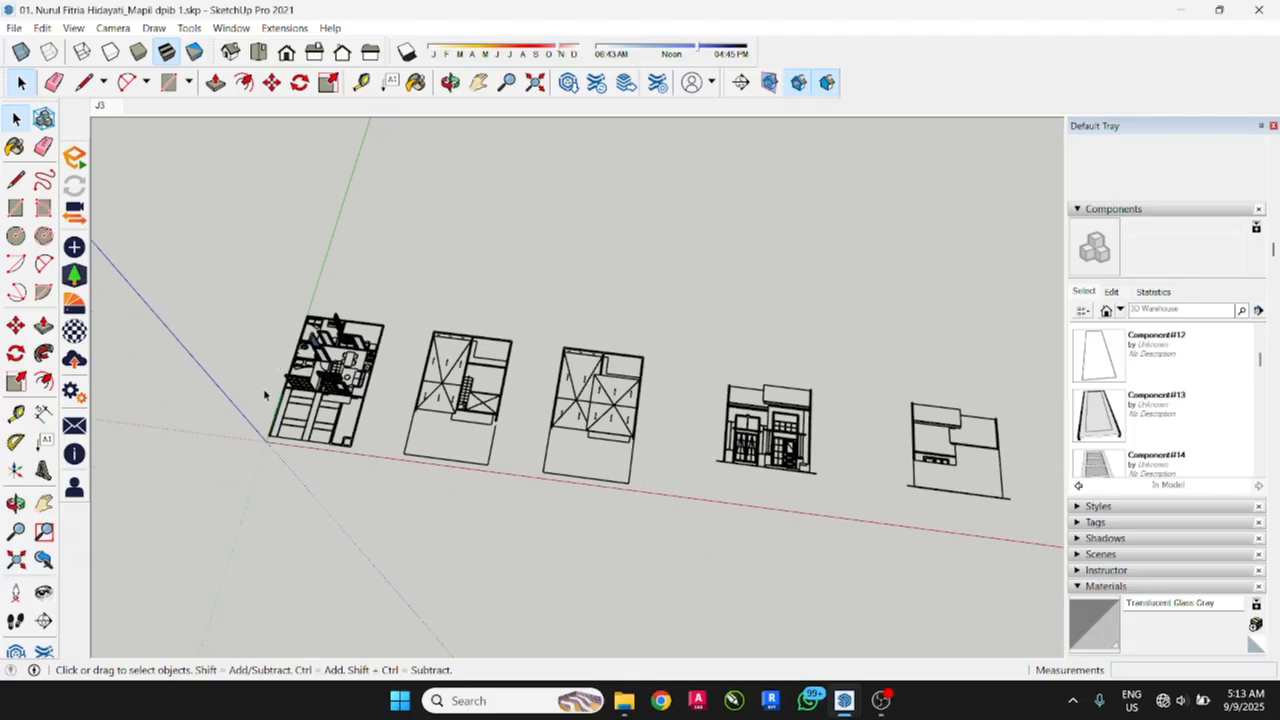
{"action": "scroll", "coordinate": [265, 395], "scroll_direction": "down", "scroll_amount": 2}
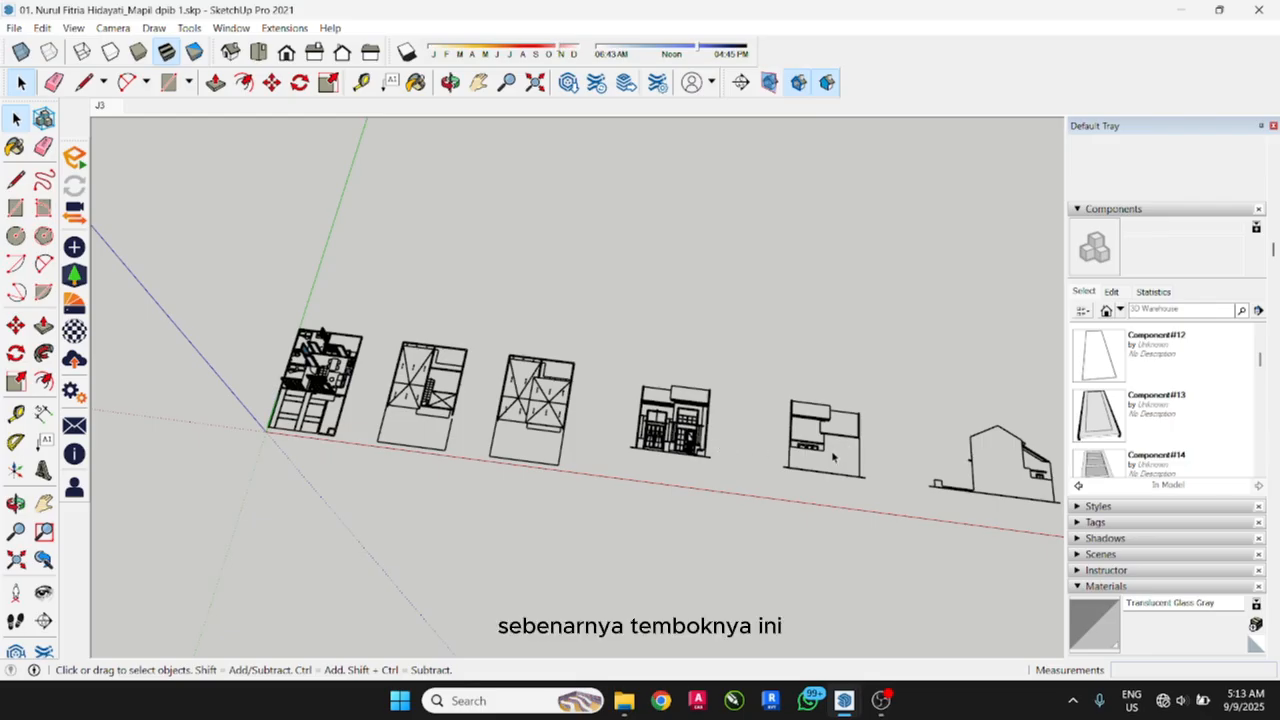
{"action": "scroll", "coordinate": [832, 457], "scroll_direction": "up", "scroll_amount": 4}
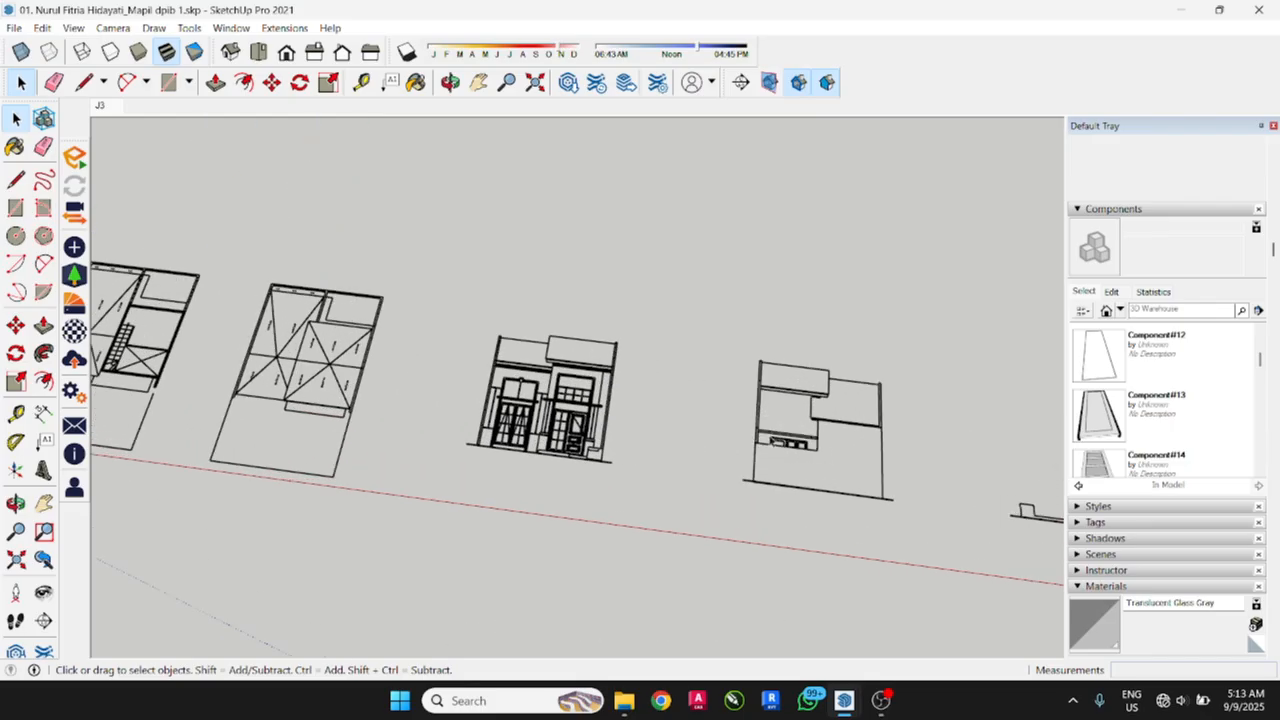
{"action": "scroll", "coordinate": [541, 409], "scroll_direction": "up", "scroll_amount": 5}
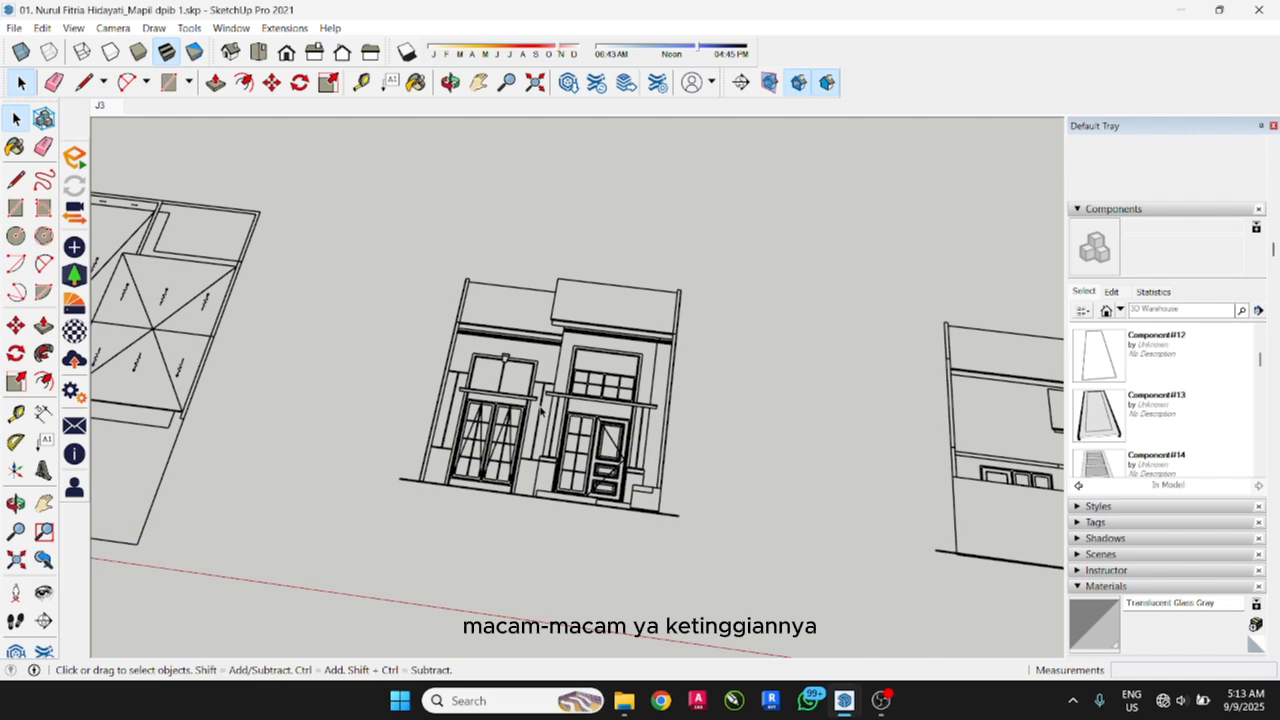
{"action": "scroll", "coordinate": [541, 409], "scroll_direction": "up", "scroll_amount": 3}
{"action": "middle_click_drag", "start_coordinate": [541, 409], "coordinate": [599, 535]}
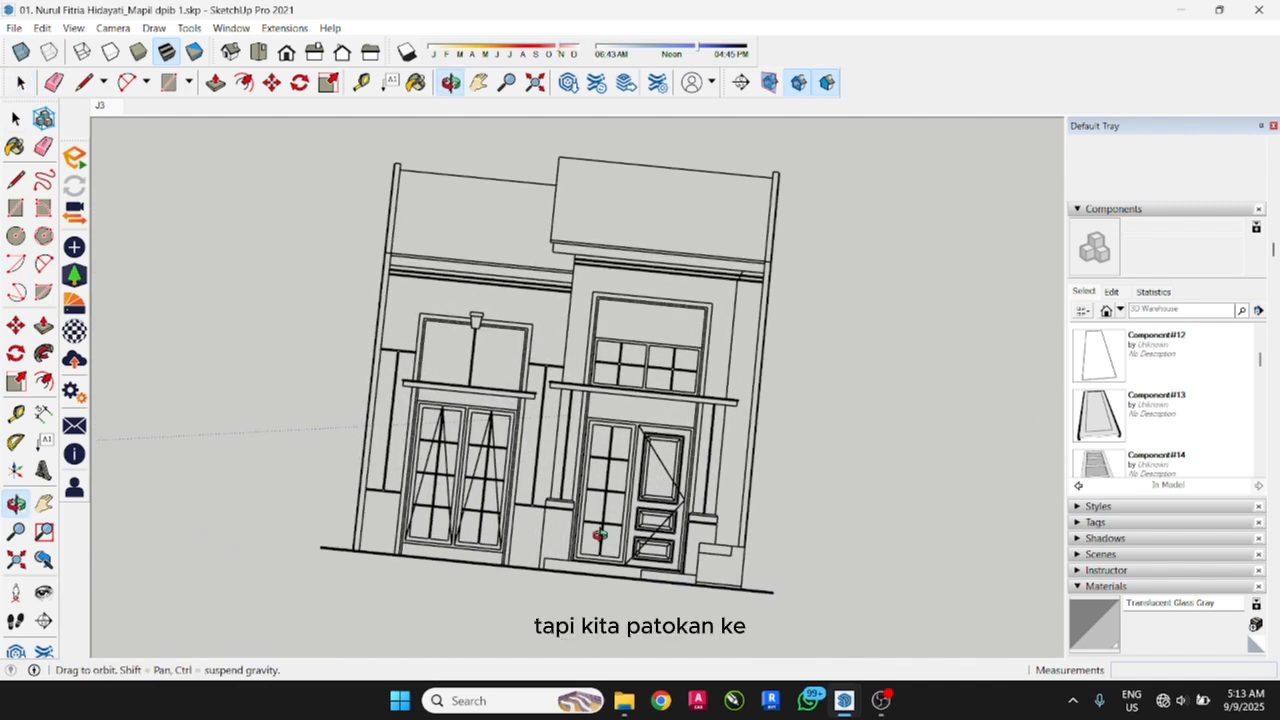
{"action": "key", "text": "space"}
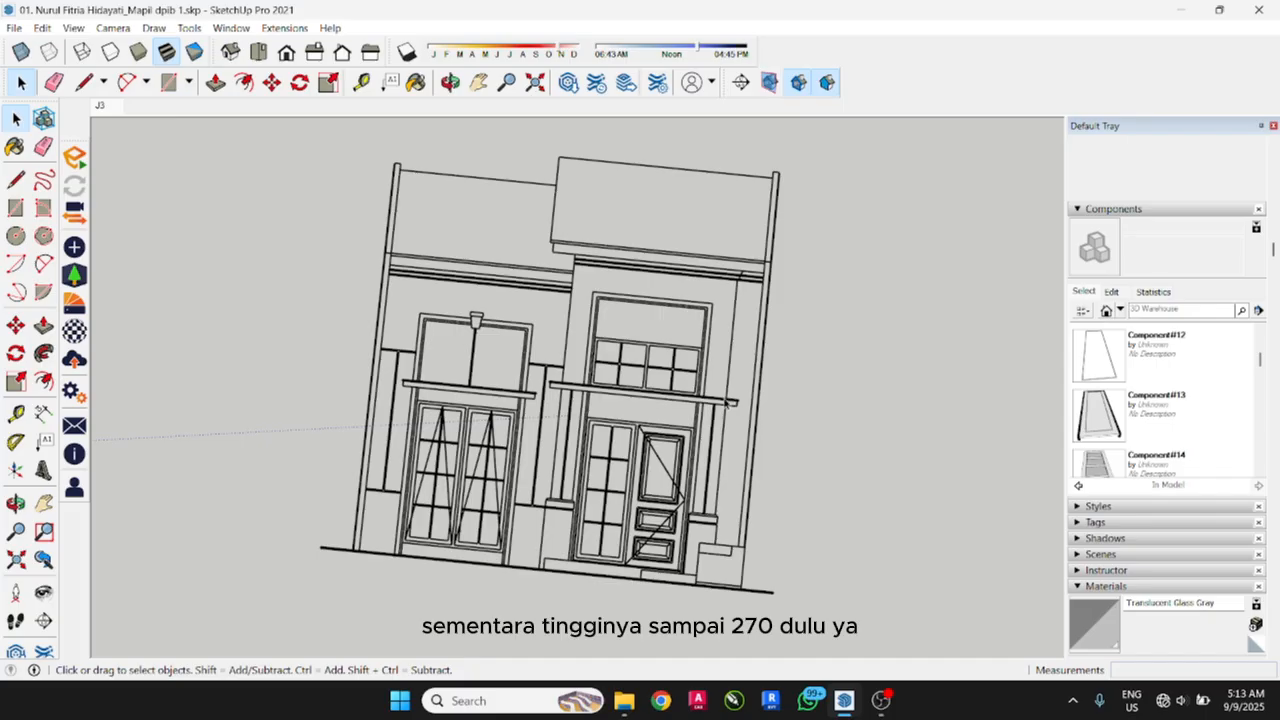
Step: Draw a rectangle about 5800 mm by 100 mm over the front wall of the ground floor plan, spanning between the two side walls
{"action": "scroll", "coordinate": [737, 405], "scroll_direction": "down", "scroll_amount": 6}
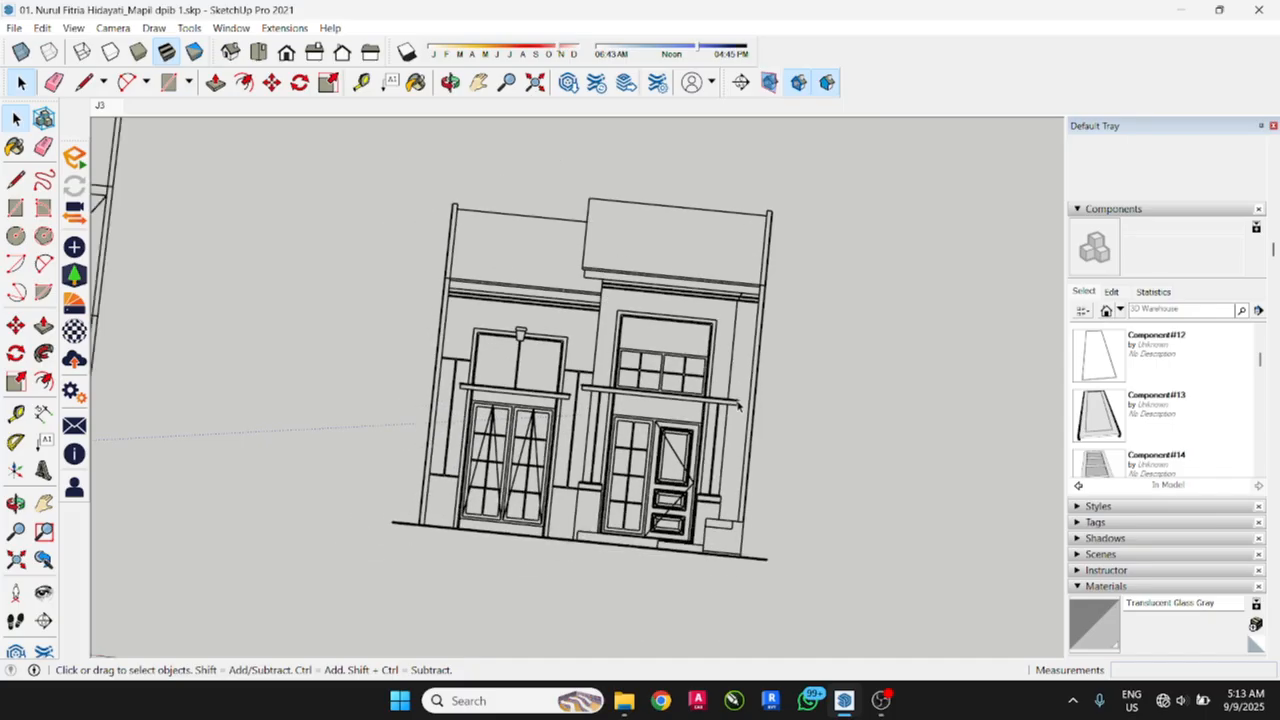
{"action": "scroll", "coordinate": [733, 410], "scroll_direction": "down", "scroll_amount": 3}
{"action": "scroll", "coordinate": [405, 427], "scroll_direction": "down", "scroll_amount": 2}
{"action": "scroll", "coordinate": [407, 428], "scroll_direction": "up", "scroll_amount": 6}
{"action": "scroll", "coordinate": [407, 428], "scroll_direction": "up", "scroll_amount": 8}
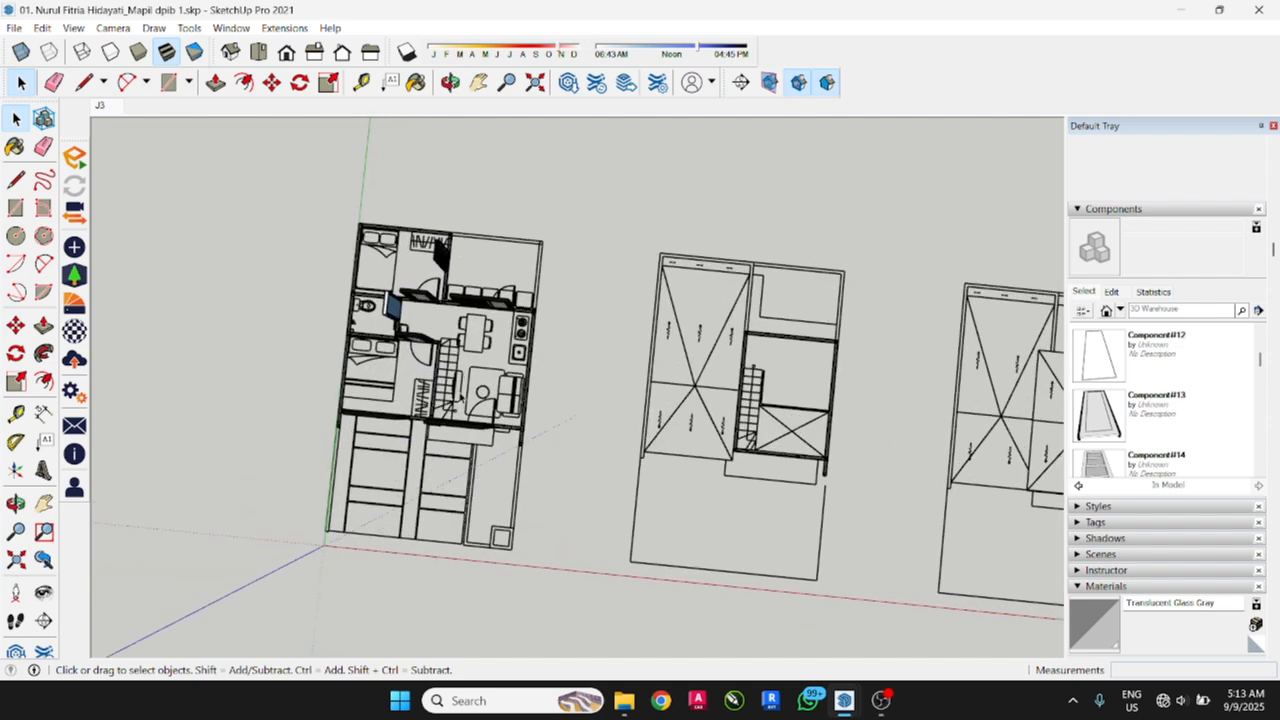
{"action": "scroll", "coordinate": [335, 427], "scroll_direction": "up", "scroll_amount": 3}
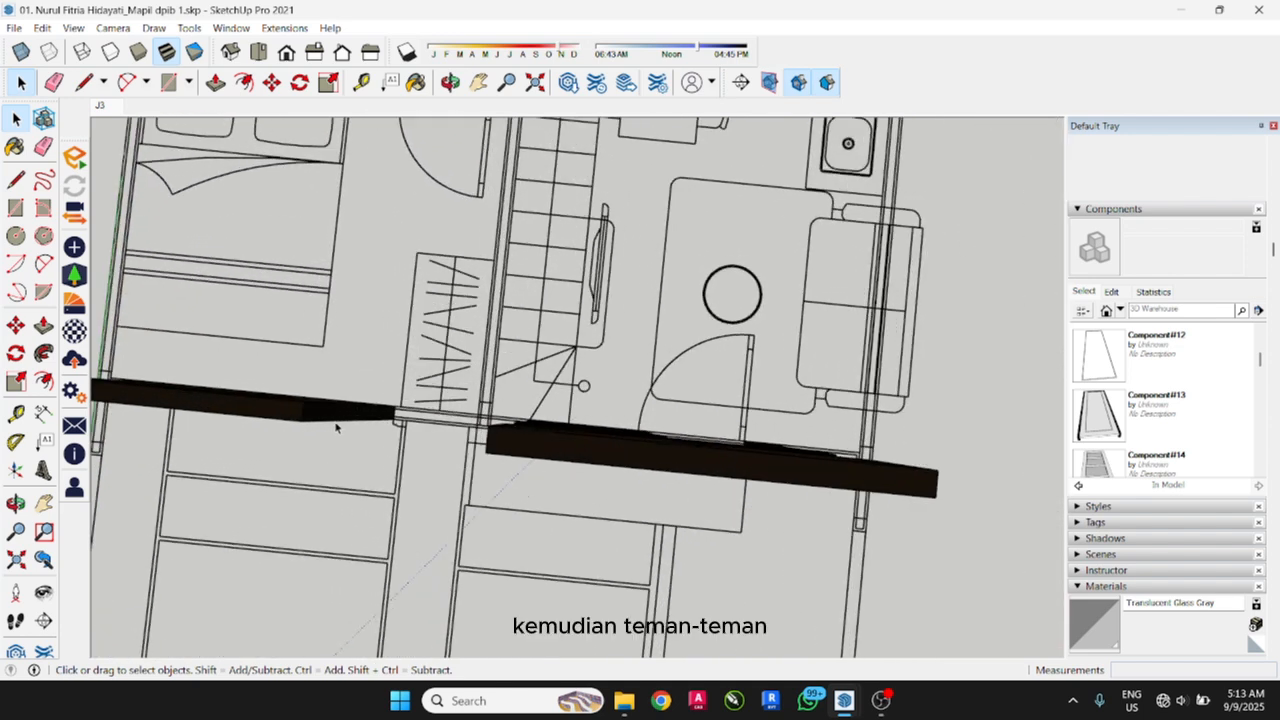
{"action": "scroll", "coordinate": [561, 494], "scroll_direction": "down", "scroll_amount": 5}
{"action": "middle_click_drag", "start_coordinate": [481, 505], "coordinate": [465, 430]}
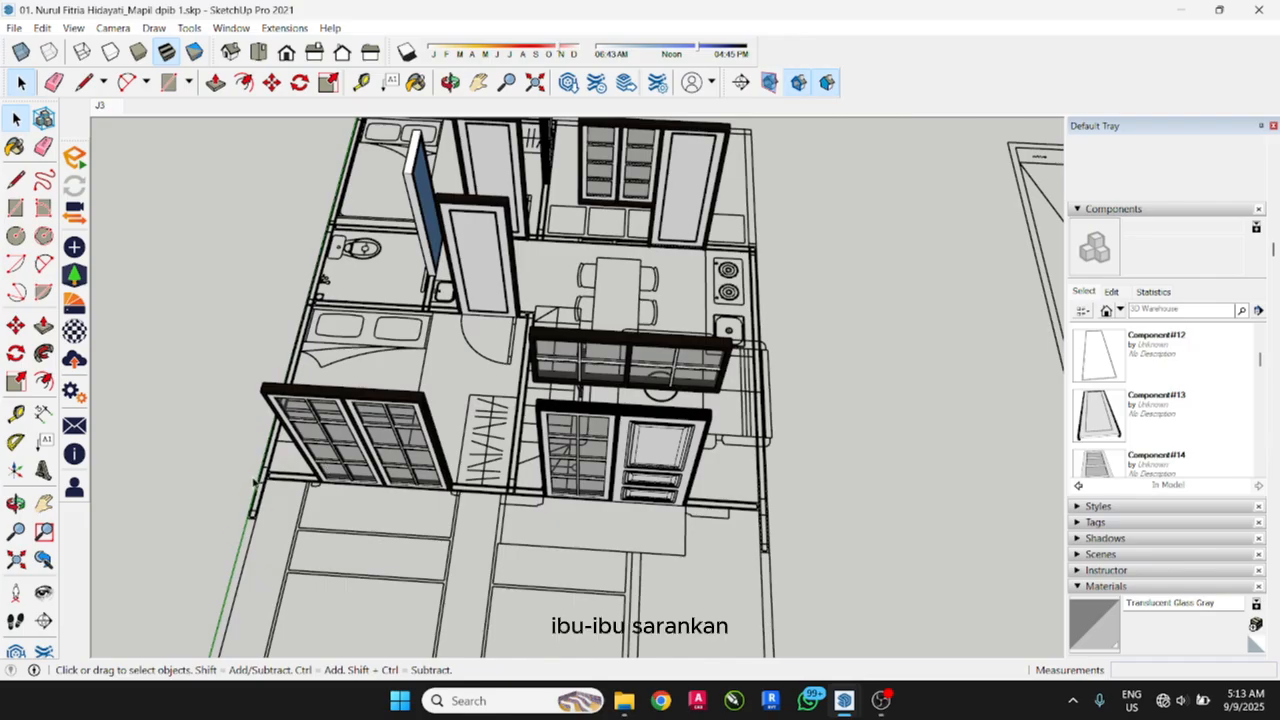
{"action": "scroll", "coordinate": [253, 482], "scroll_direction": "up", "scroll_amount": 4}
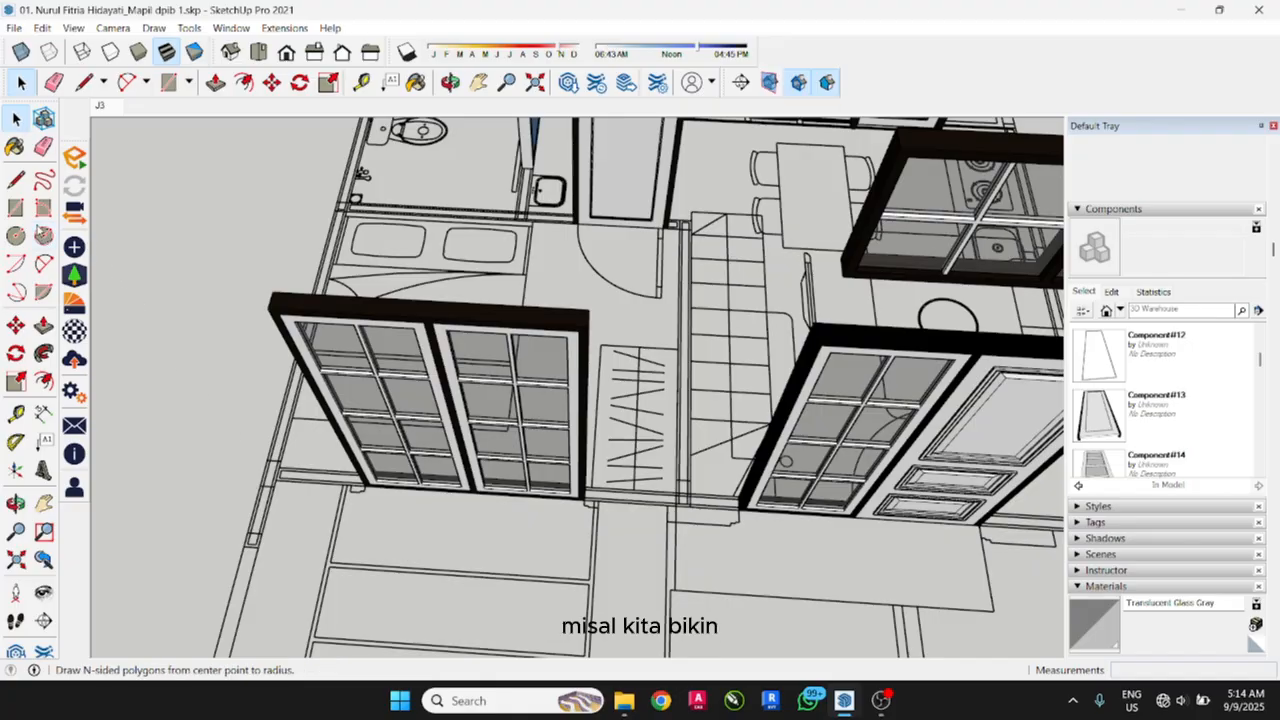
{"action": "left_click", "coordinate": [43, 207]}
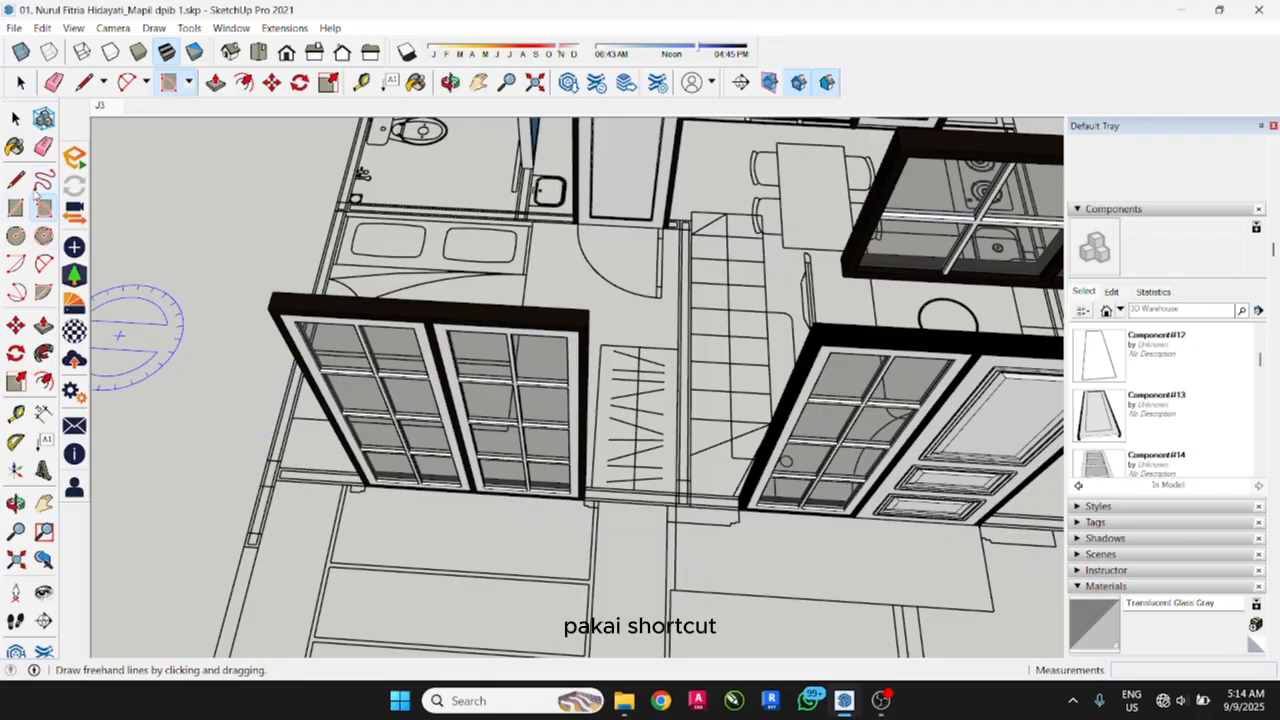
{"action": "left_click", "coordinate": [17, 209]}
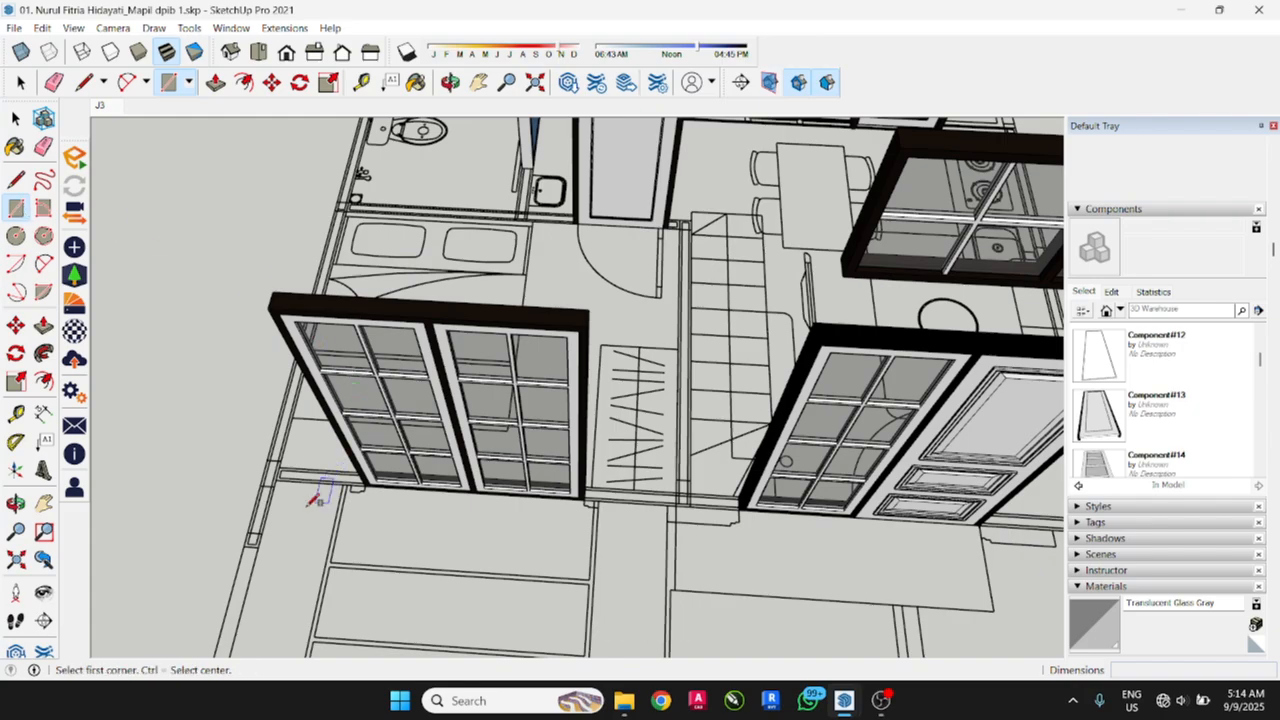
{"action": "scroll", "coordinate": [300, 498], "scroll_direction": "up", "scroll_amount": 3}
{"action": "scroll", "coordinate": [300, 498], "scroll_direction": "up", "scroll_amount": 5}
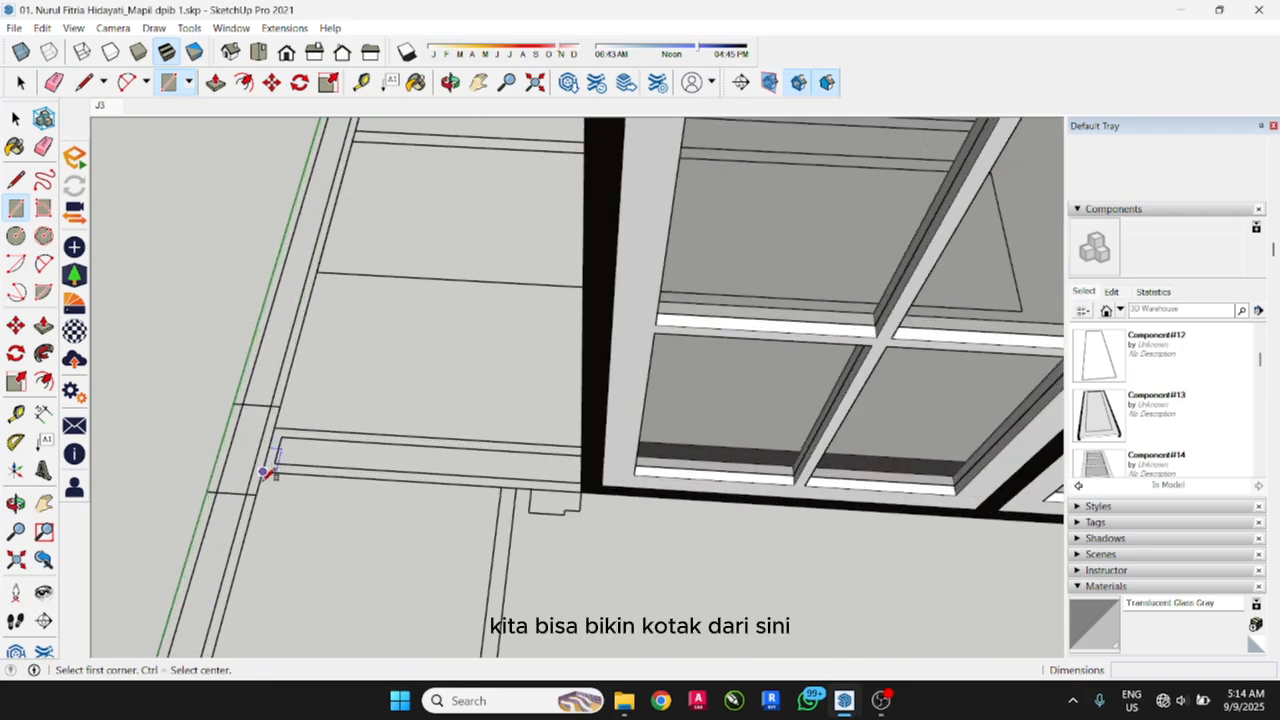
{"action": "left_click", "coordinate": [263, 468]}
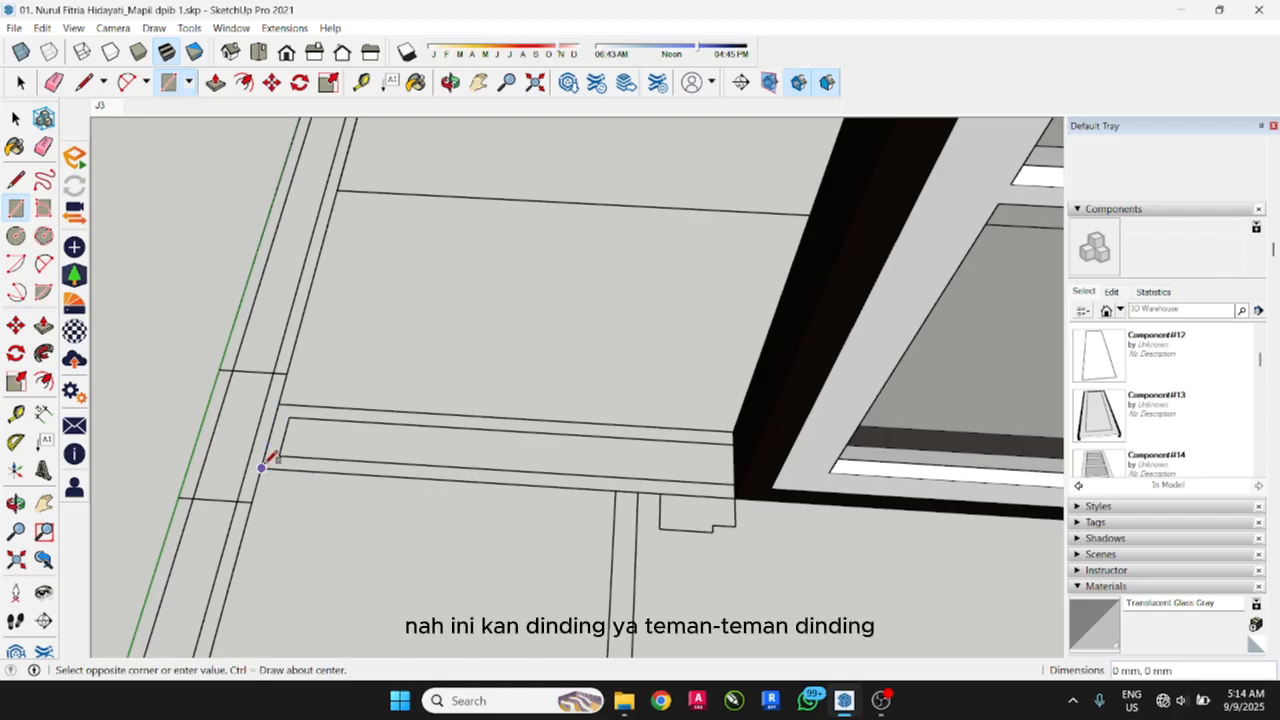
{"action": "scroll", "coordinate": [266, 462], "scroll_direction": "down", "scroll_amount": 4}
{"action": "scroll", "coordinate": [266, 462], "scroll_direction": "down", "scroll_amount": 5}
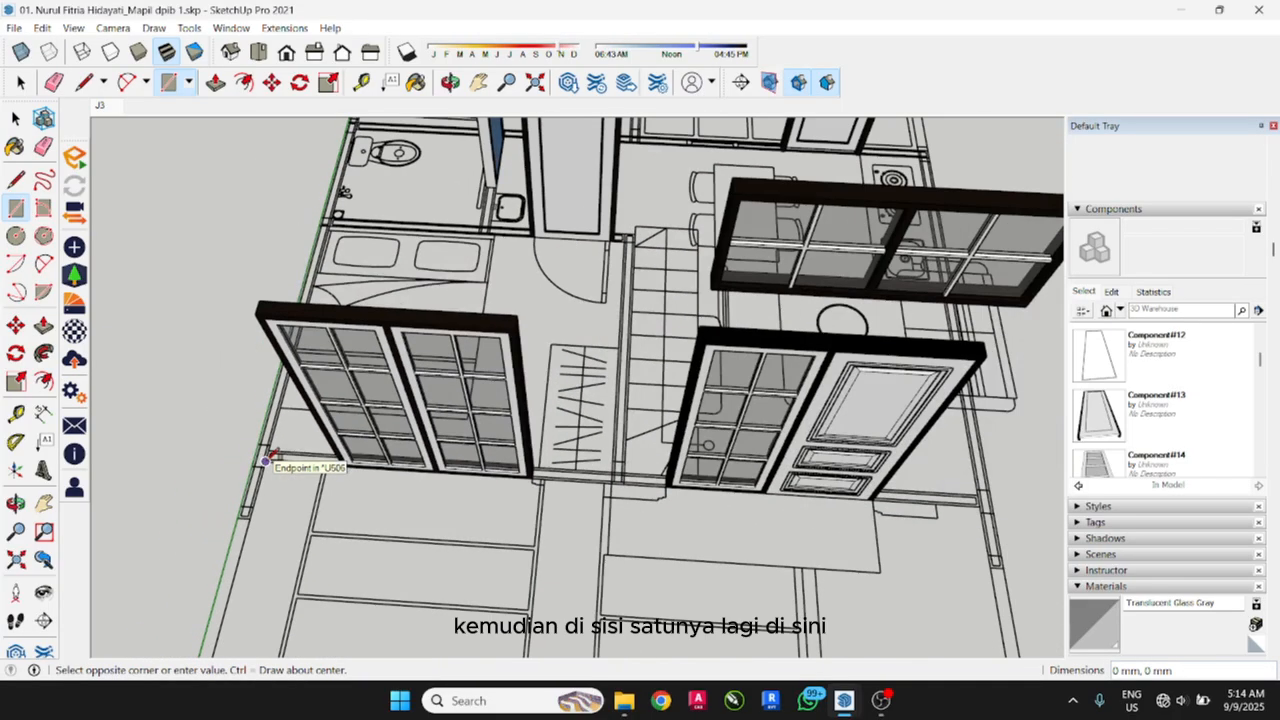
{"action": "scroll", "coordinate": [823, 471], "scroll_direction": "up", "scroll_amount": 6}
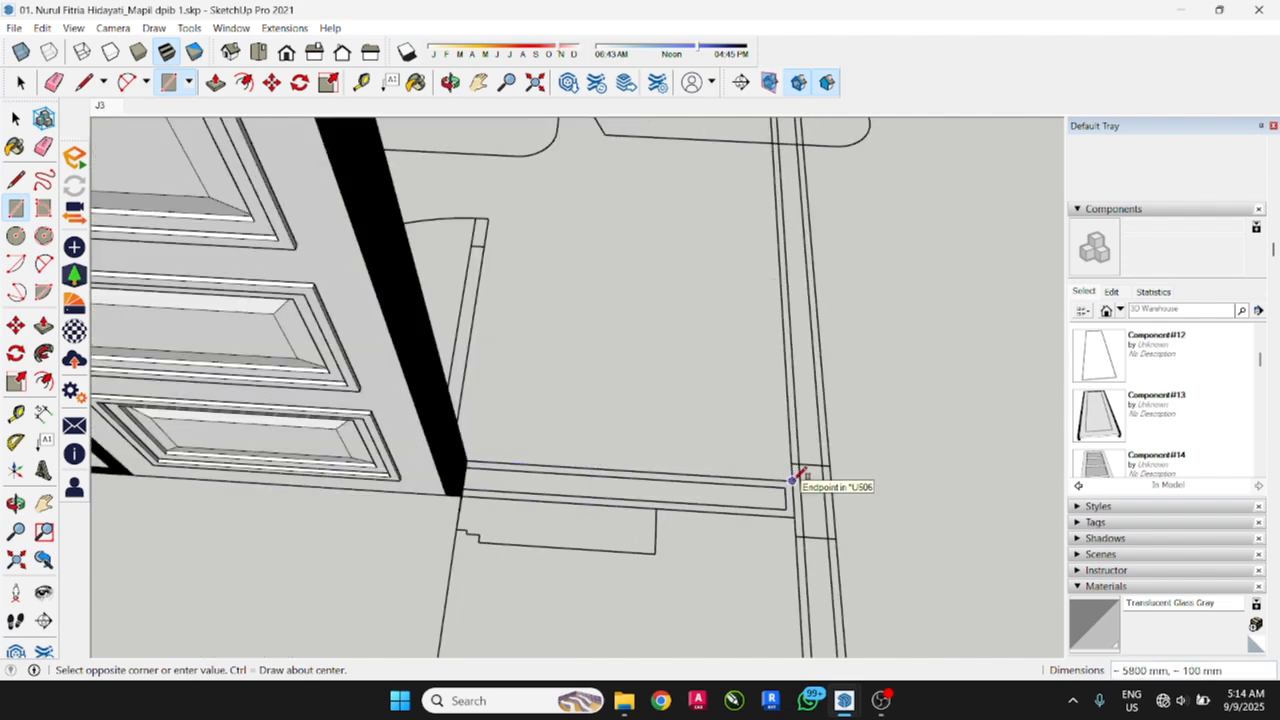
{"action": "left_click", "coordinate": [793, 480]}
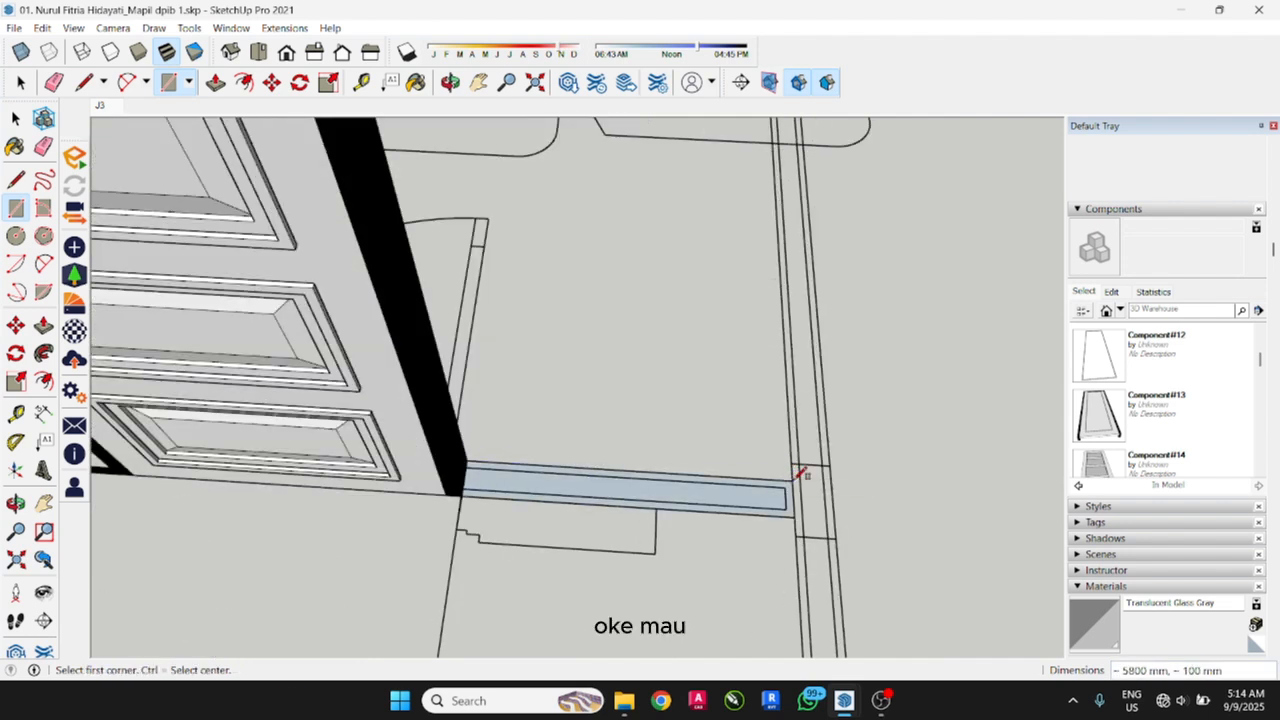
{"action": "scroll", "coordinate": [800, 472], "scroll_direction": "down", "scroll_amount": 6}
{"action": "scroll", "coordinate": [455, 455], "scroll_direction": "up", "scroll_amount": 3}
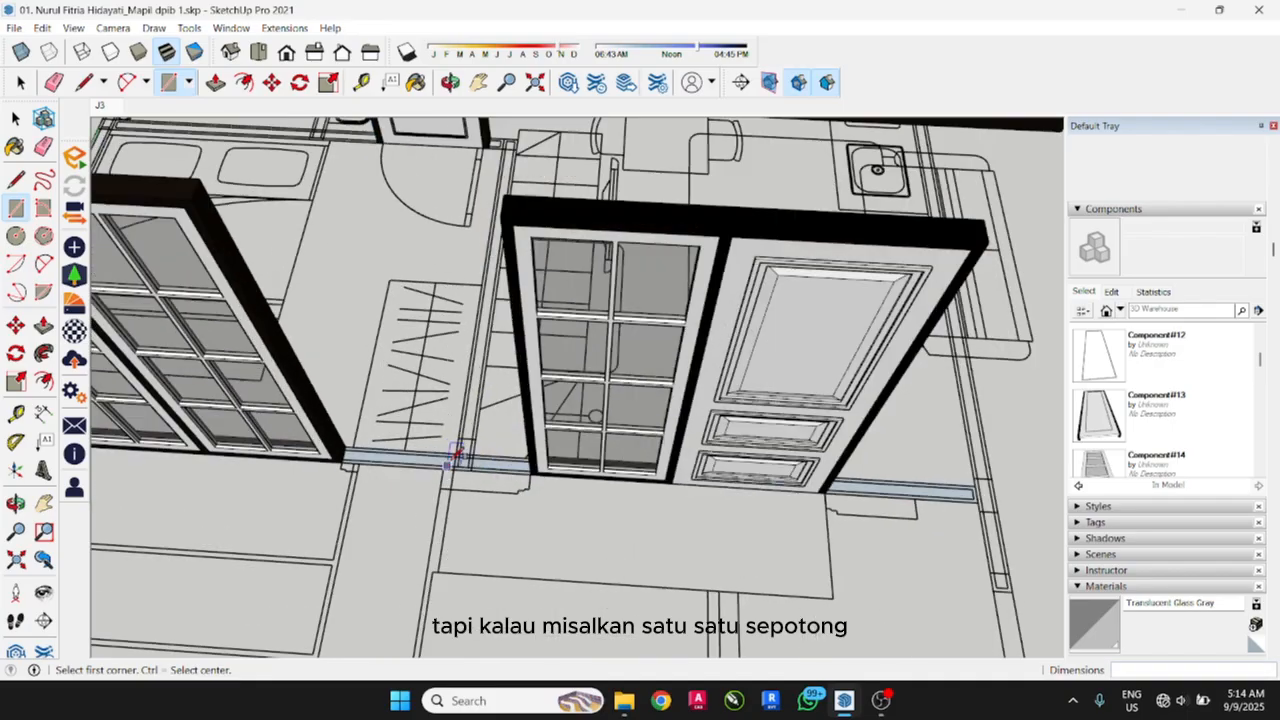
{"action": "scroll", "coordinate": [455, 455], "scroll_direction": "up", "scroll_amount": 3}
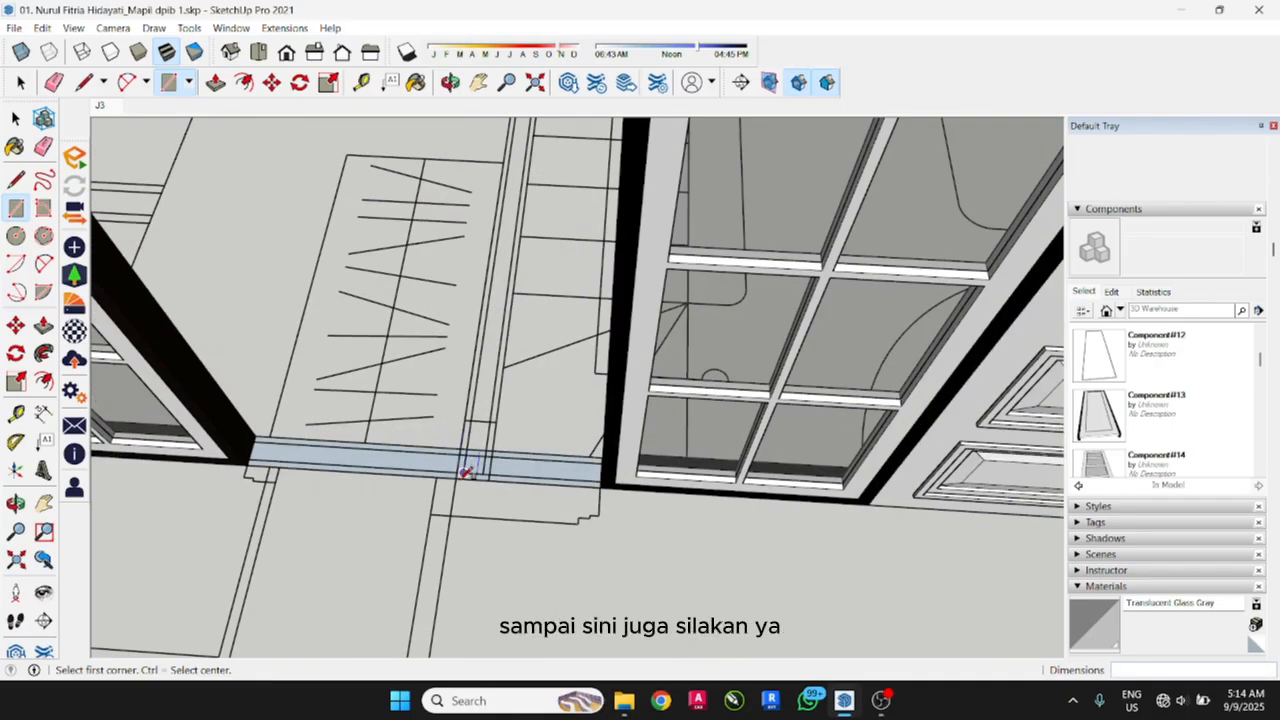
{"action": "scroll", "coordinate": [463, 485], "scroll_direction": "down", "scroll_amount": 3}
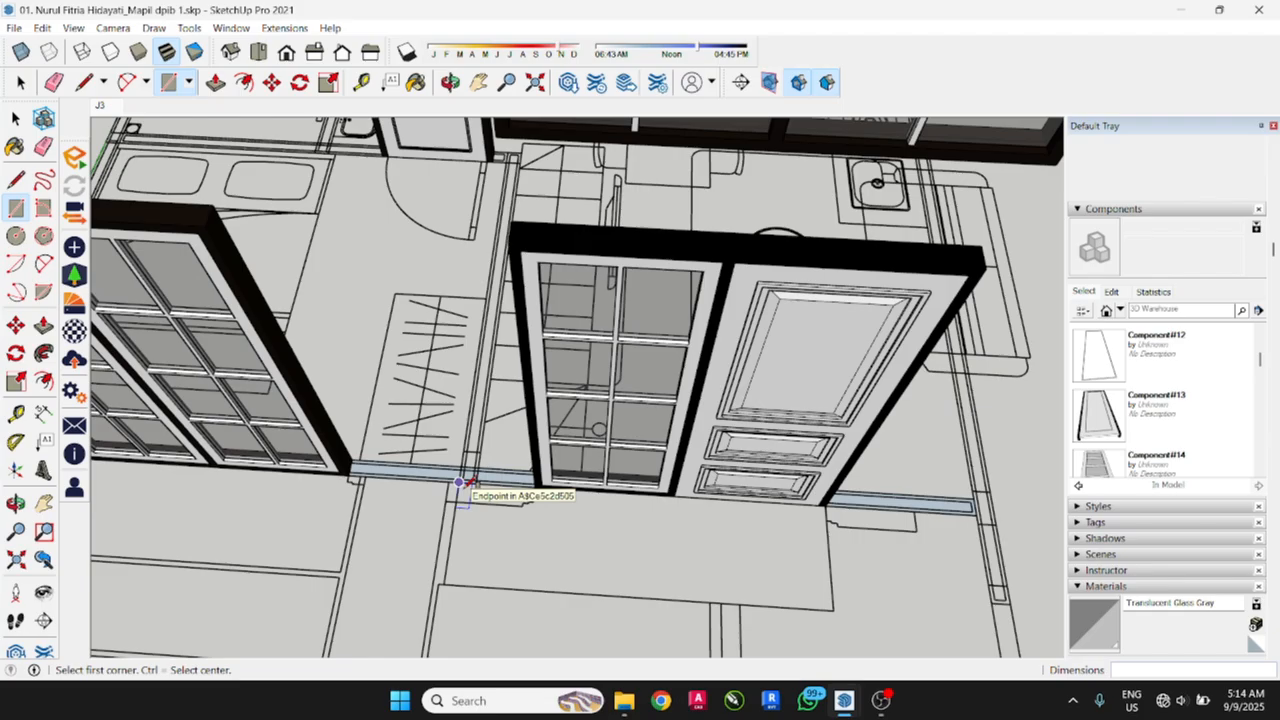
{"action": "key", "text": "space"}
{"action": "left_click", "coordinate": [15, 118]}
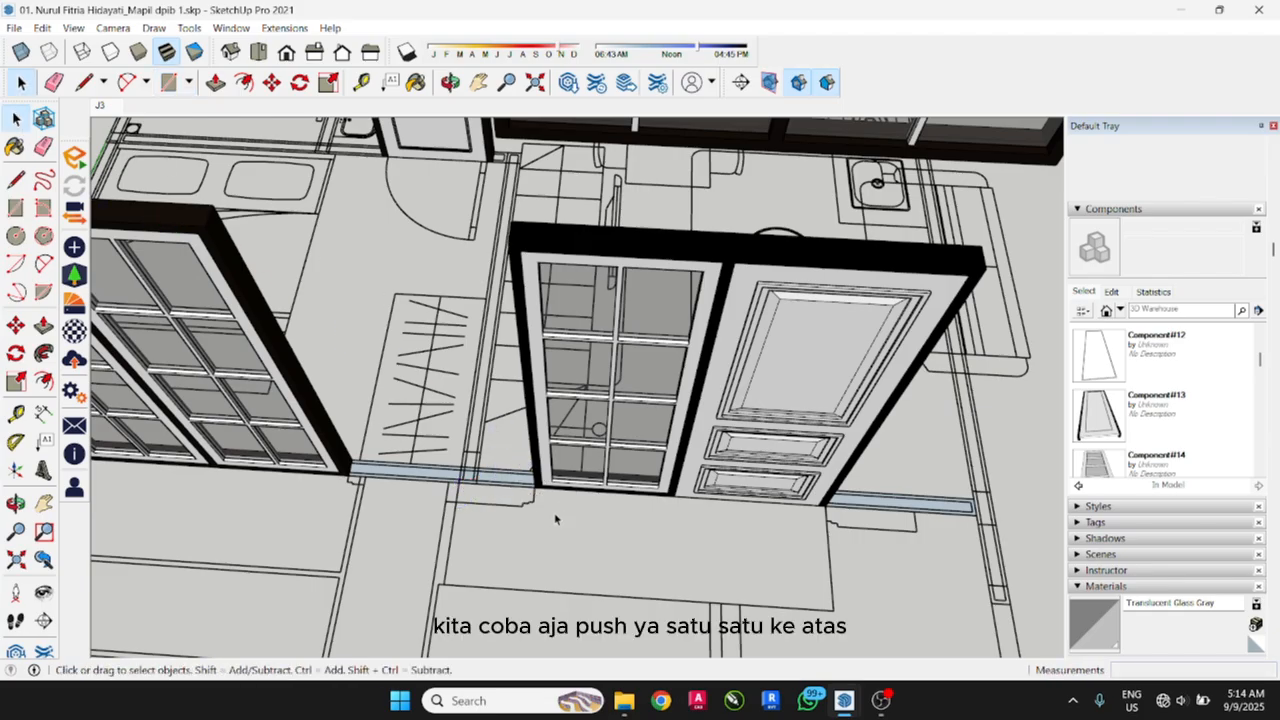
Step: Extrude the front wall rectangle upward to a height of 2700 mm with Push/Pull
{"action": "key", "text": "p"}
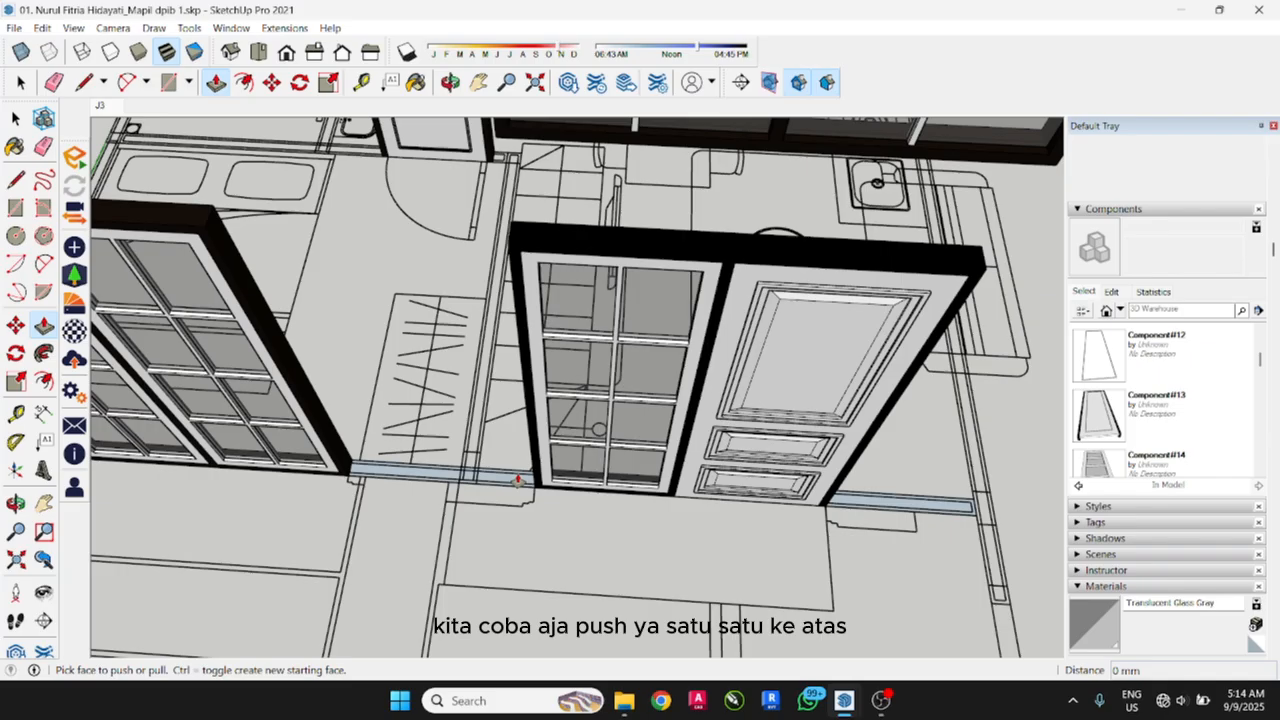
{"action": "left_click", "coordinate": [517, 480]}
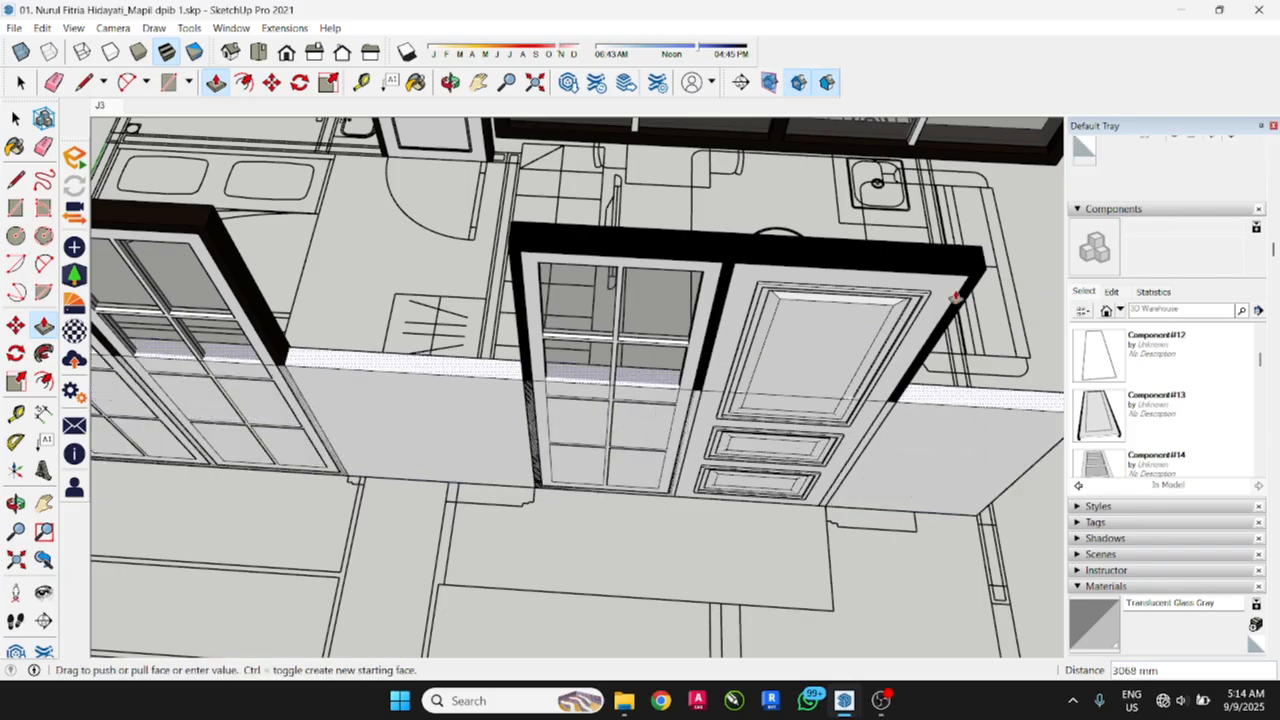
{"action": "middle_click_drag", "start_coordinate": [820, 371], "coordinate": [373, 270]}
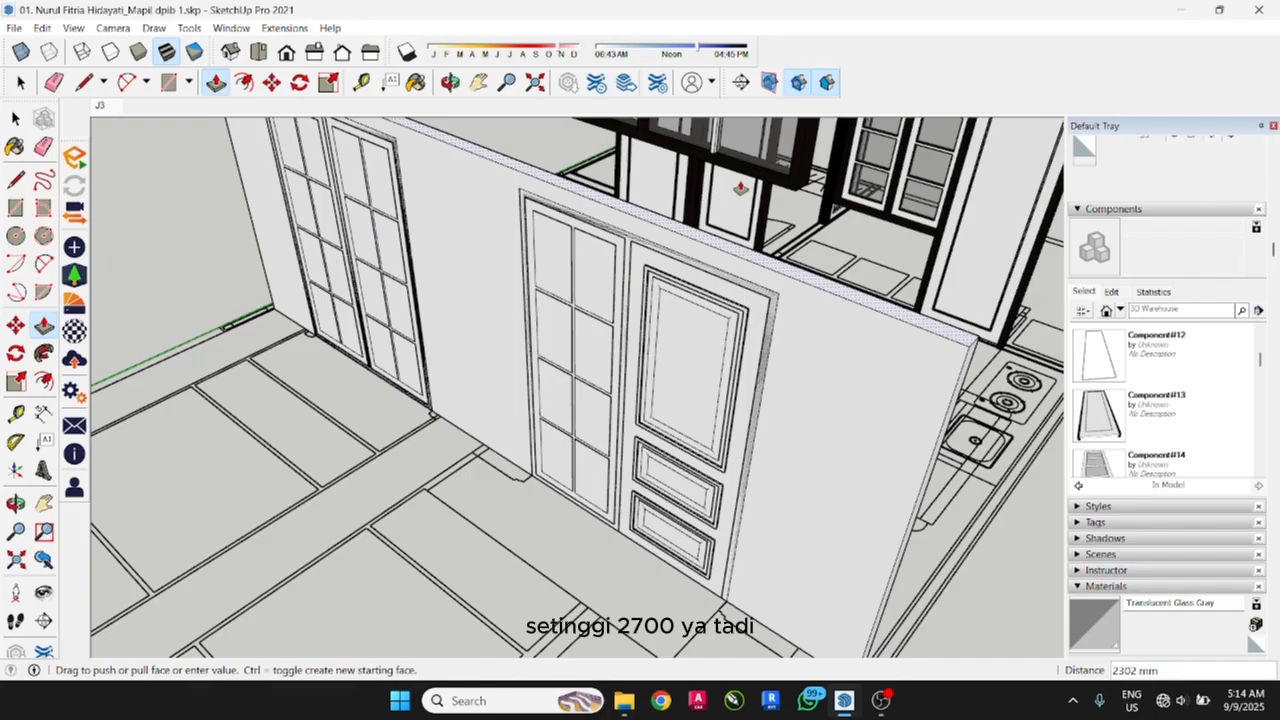
{"action": "type", "text": "2"}
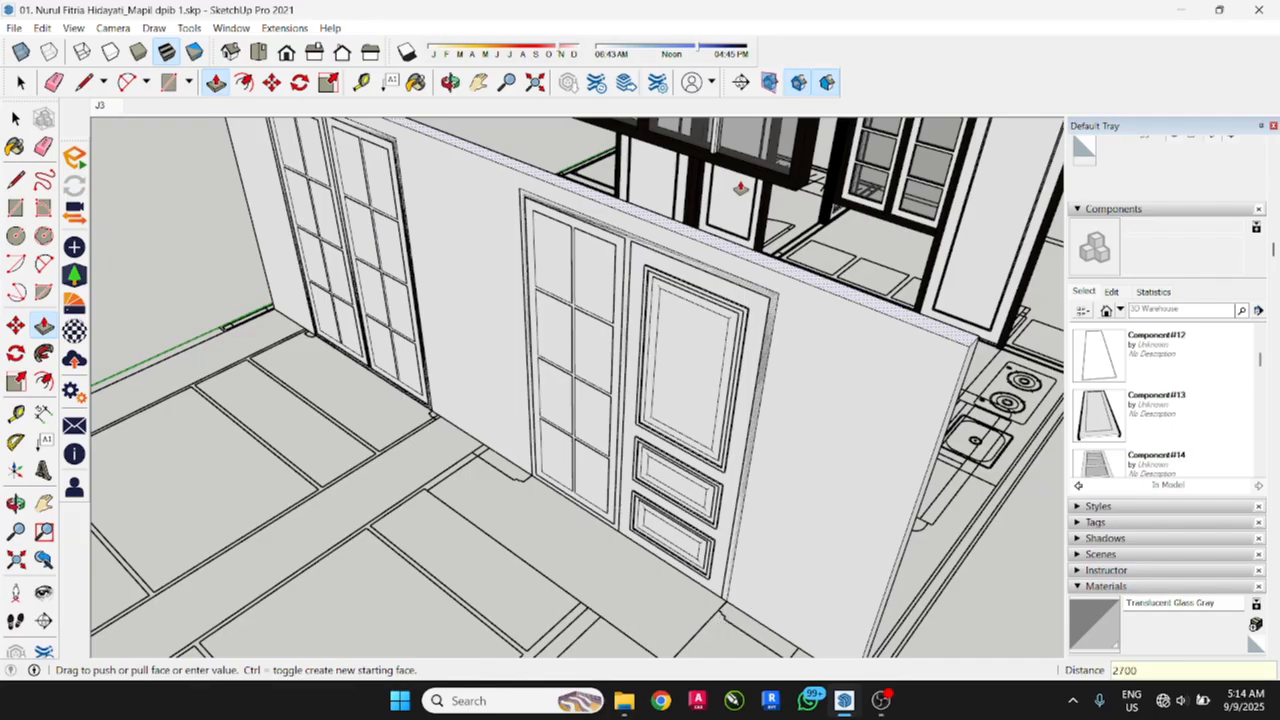
{"action": "type", "text": "700"}
{"action": "key", "text": "Return"}
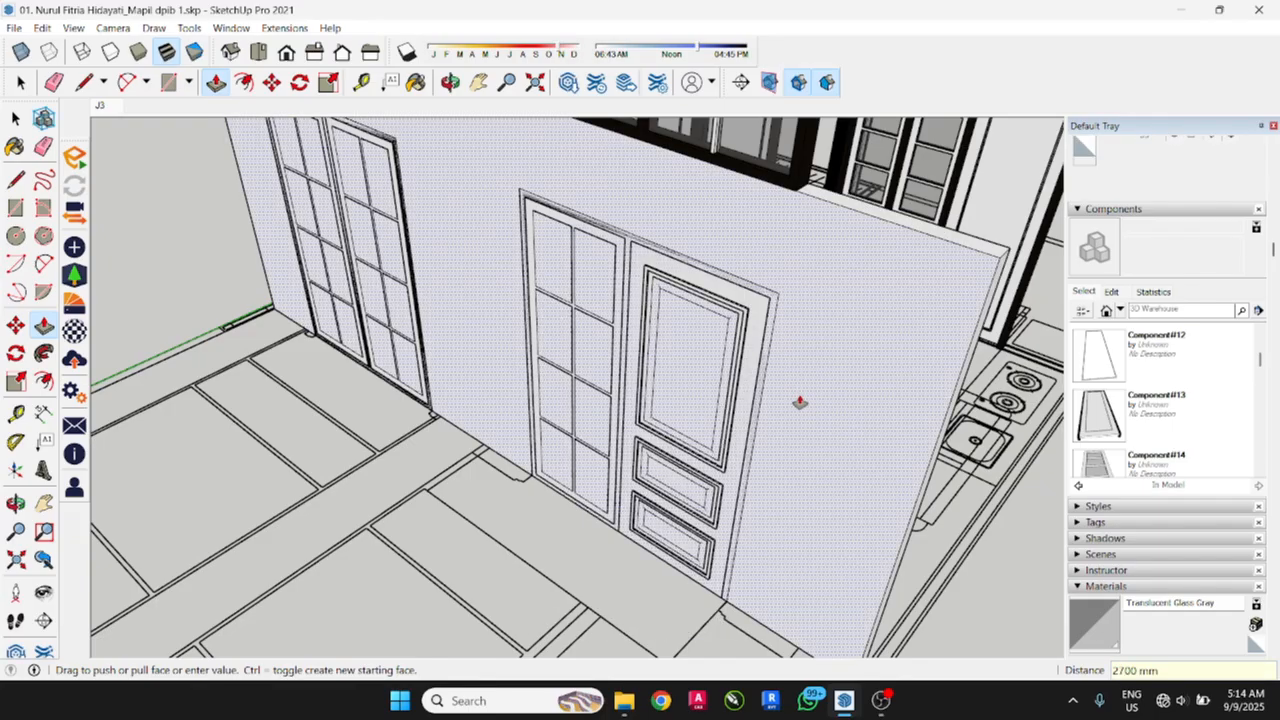
Step: Draw a rectangle about 2200 mm by 1560 mm on the front wall face, tracing the outer frame of the double glazed window
{"action": "scroll", "coordinate": [799, 402], "scroll_direction": "down", "scroll_amount": 3}
{"action": "middle_click_drag", "start_coordinate": [392, 166], "coordinate": [700, 330]}
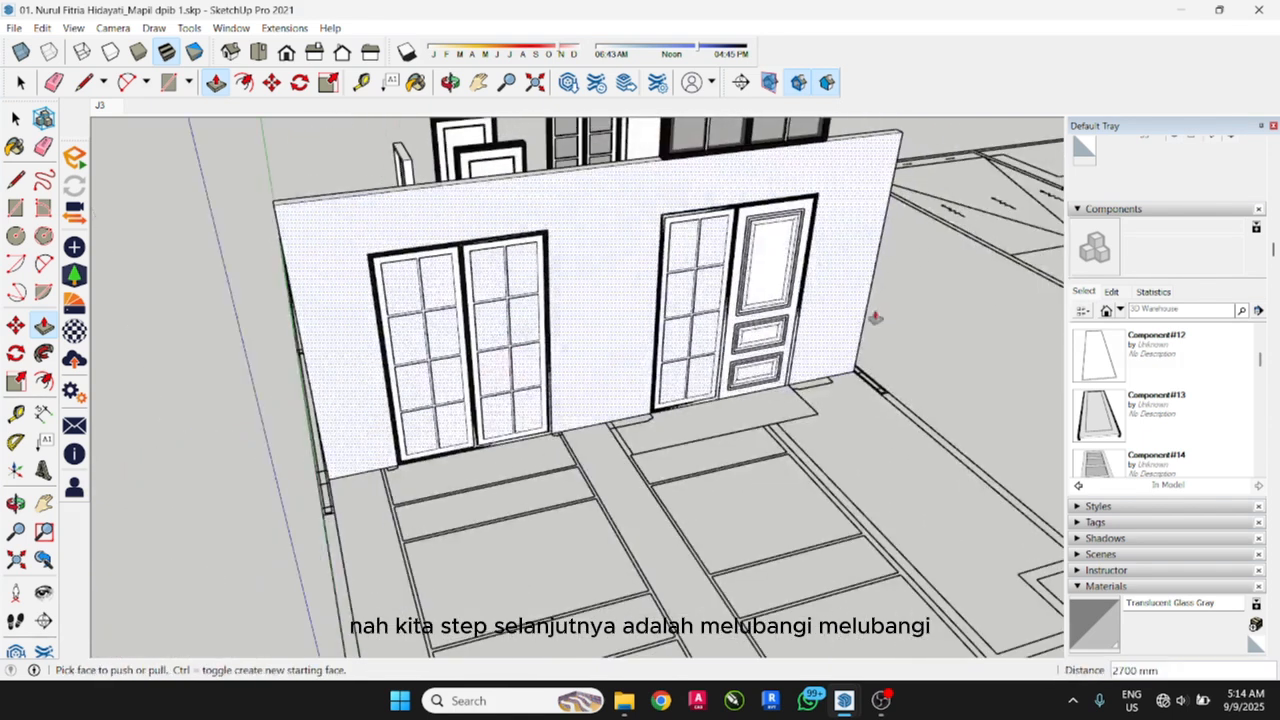
{"action": "left_click", "coordinate": [20, 82]}
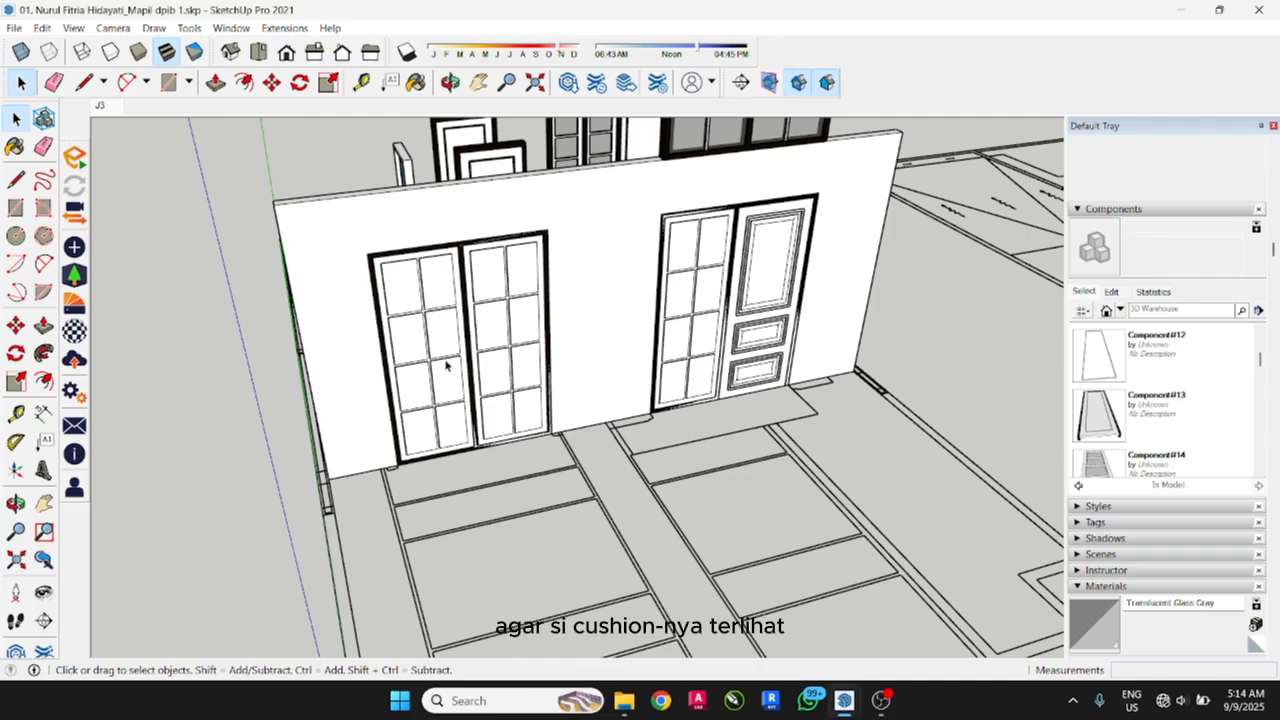
{"action": "scroll", "coordinate": [401, 234], "scroll_direction": "up", "scroll_amount": 2}
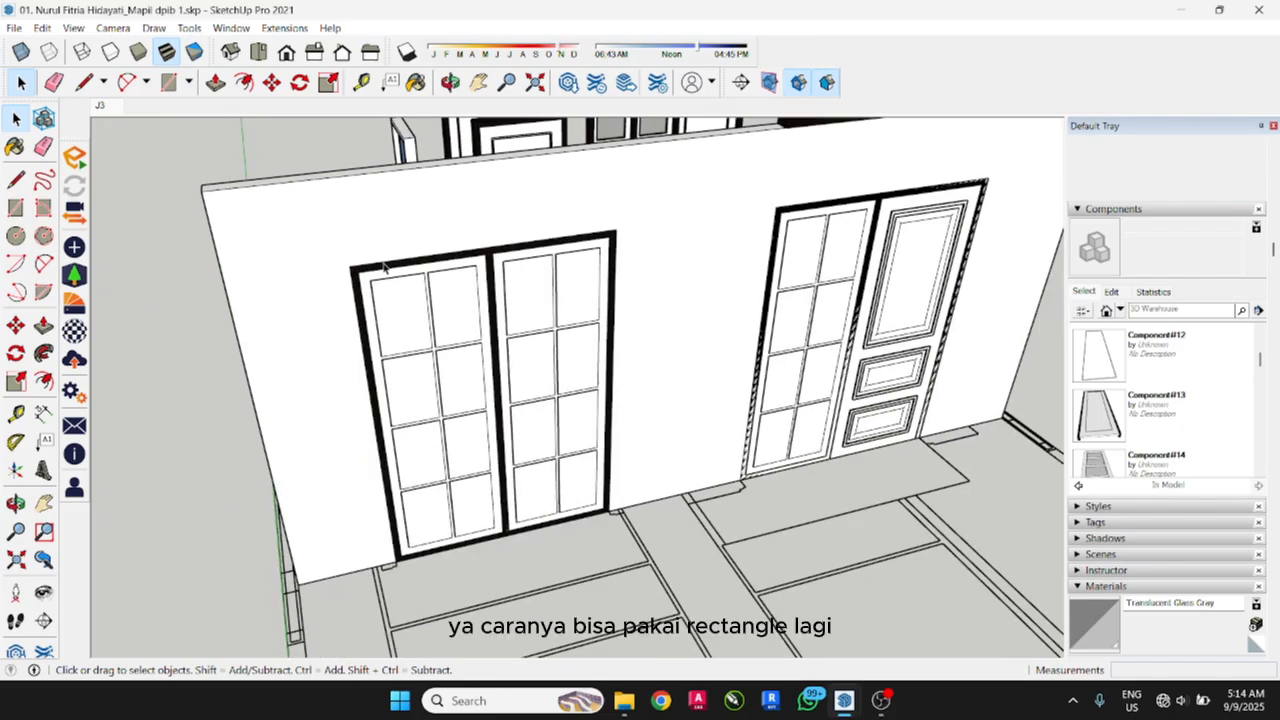
{"action": "left_click", "coordinate": [14, 208]}
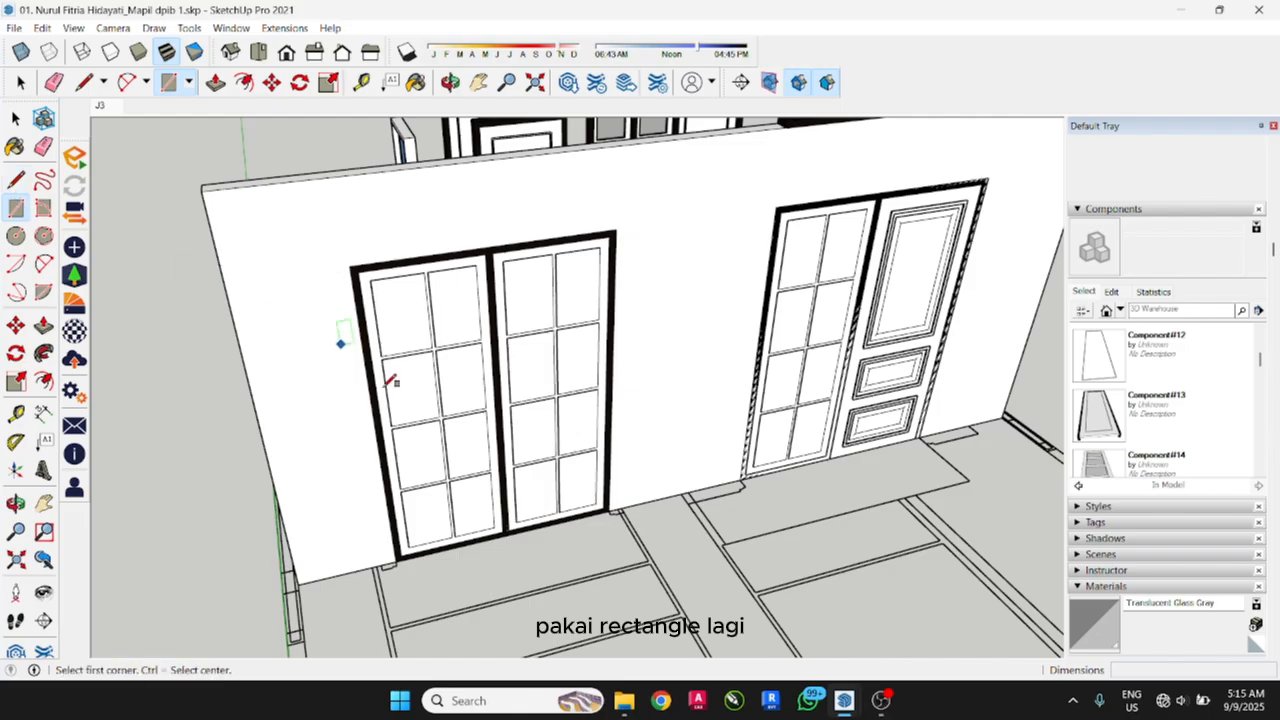
{"action": "left_click", "coordinate": [352, 265]}
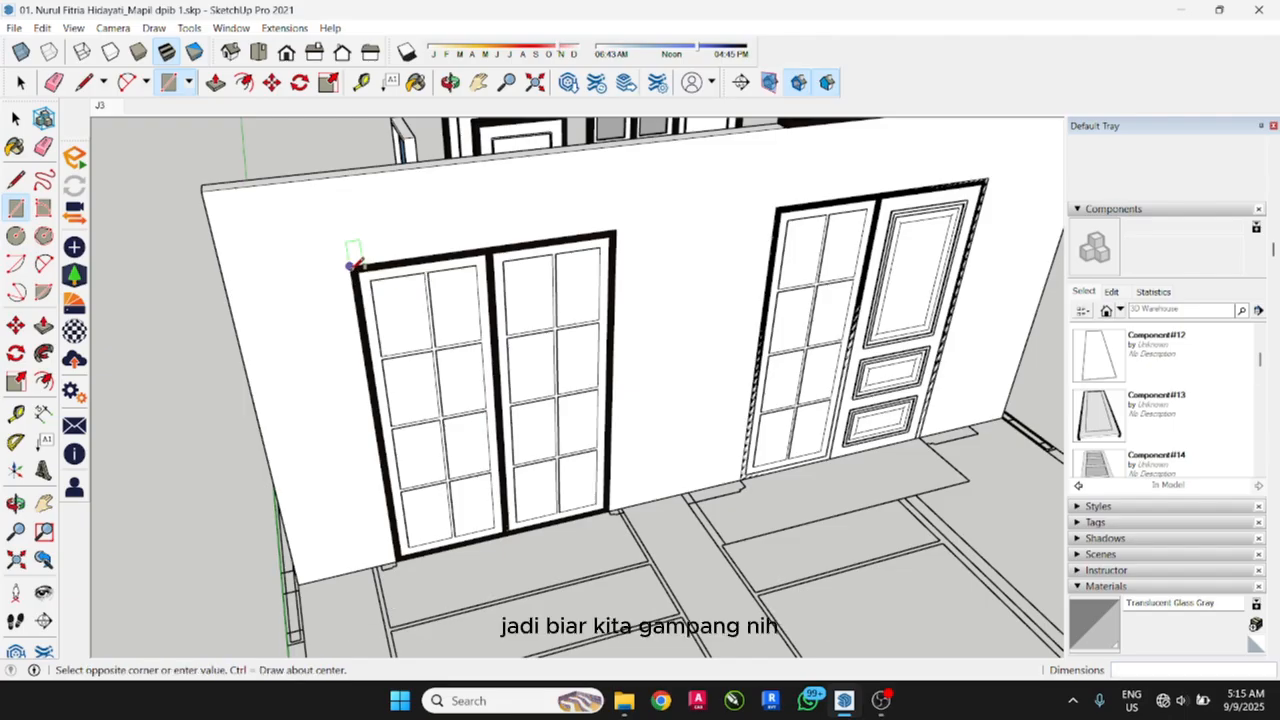
{"action": "scroll", "coordinate": [640, 503], "scroll_direction": "up", "scroll_amount": 4}
{"action": "scroll", "coordinate": [614, 508], "scroll_direction": "up", "scroll_amount": 4}
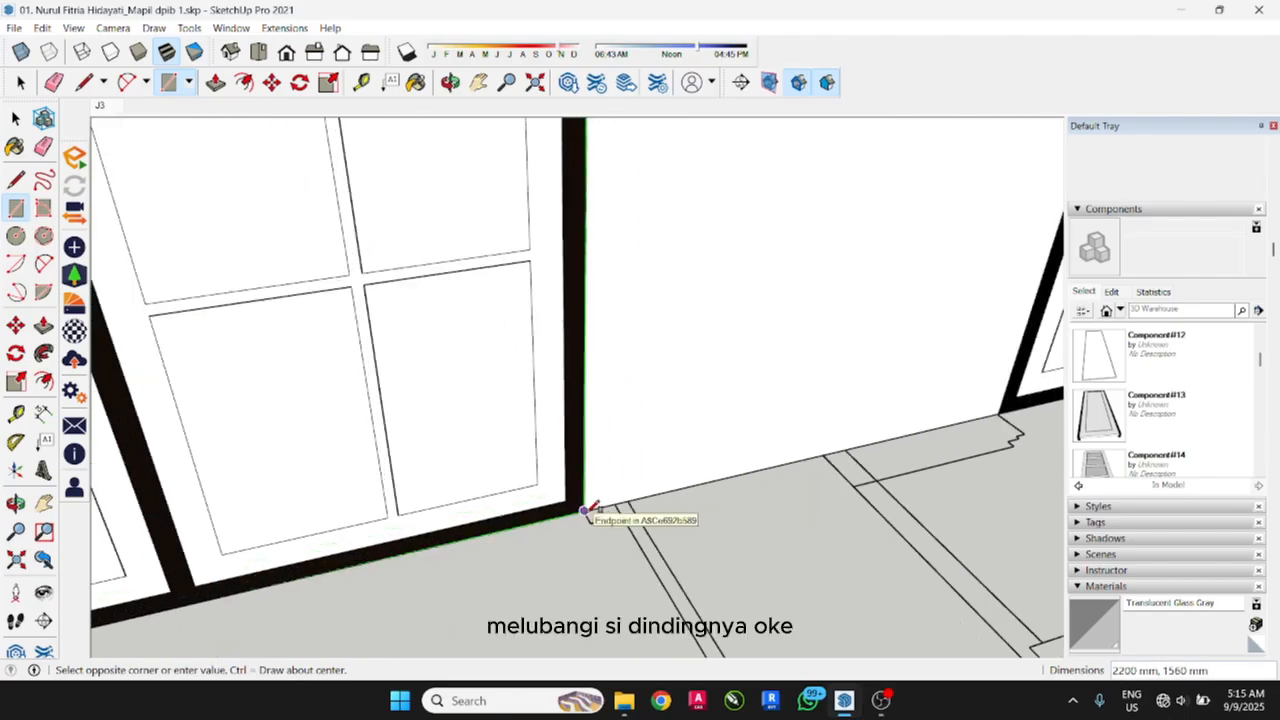
{"action": "left_click", "coordinate": [588, 518]}
Step: Push the window rectangle 100 mm through the front wall to its inner face to cut the window opening
{"action": "scroll", "coordinate": [590, 518], "scroll_direction": "down", "scroll_amount": 8}
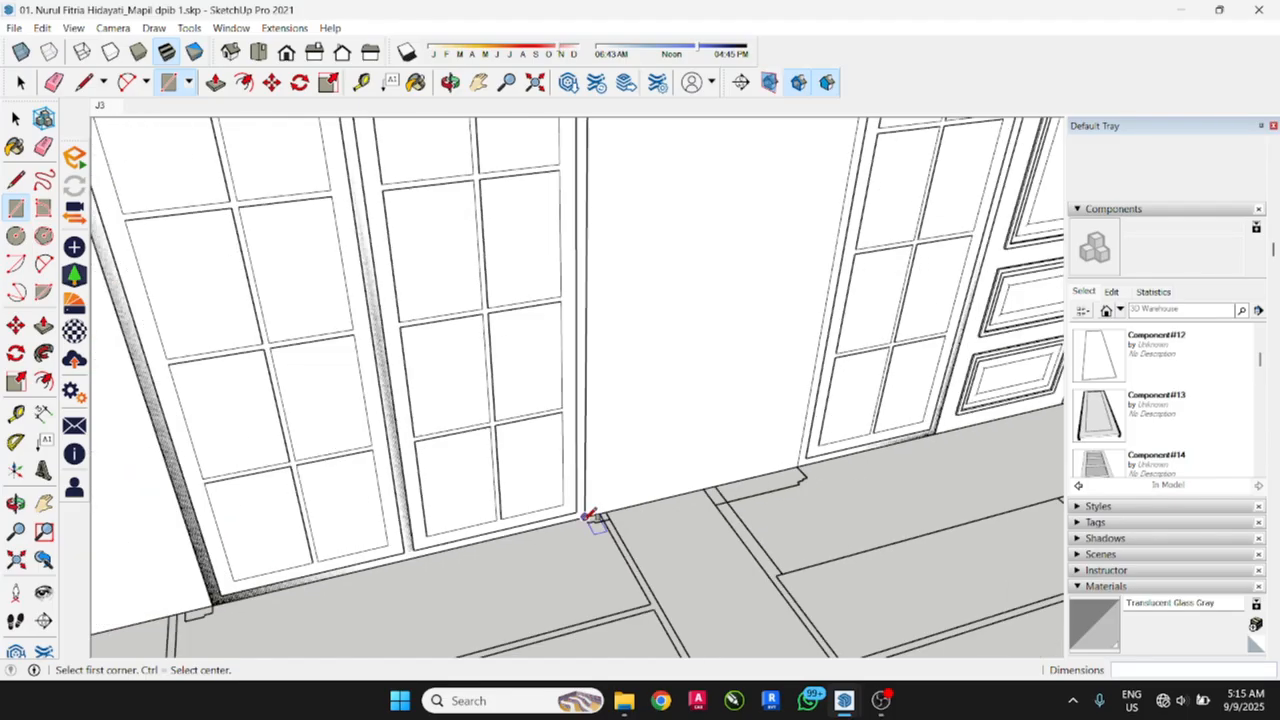
{"action": "key", "text": "p"}
{"action": "scroll", "coordinate": [517, 426], "scroll_direction": "up", "scroll_amount": 4}
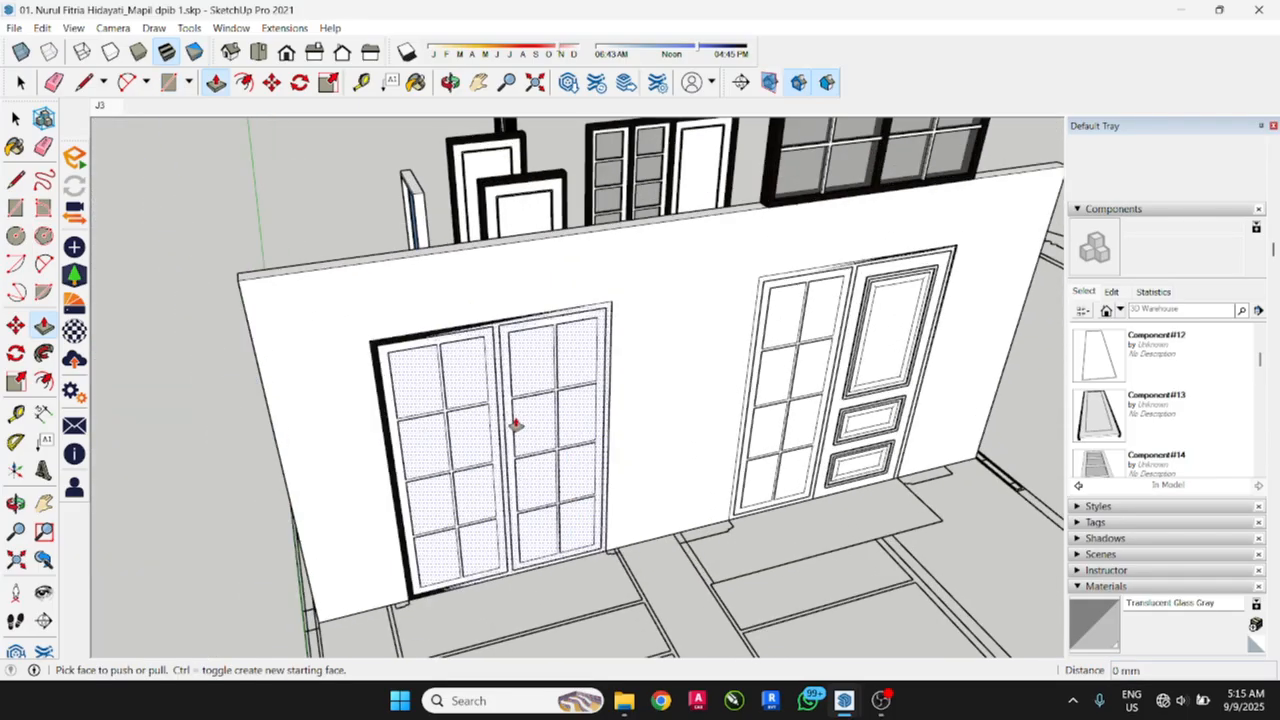
{"action": "left_click", "coordinate": [517, 426]}
{"action": "left_click", "coordinate": [367, 278]}
{"action": "middle_click_drag", "start_coordinate": [357, 249], "coordinate": [789, 375]}
{"action": "left_click", "coordinate": [726, 409]}
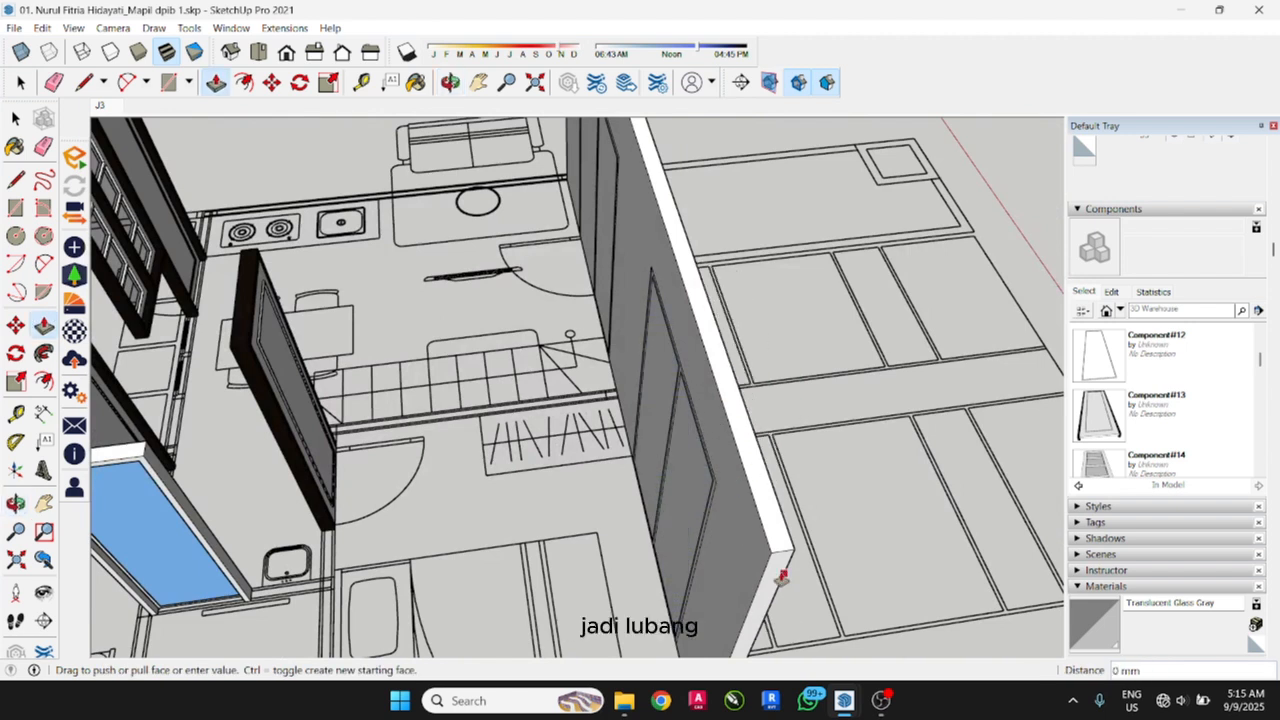
{"action": "scroll", "coordinate": [735, 485], "scroll_direction": "up", "scroll_amount": 3}
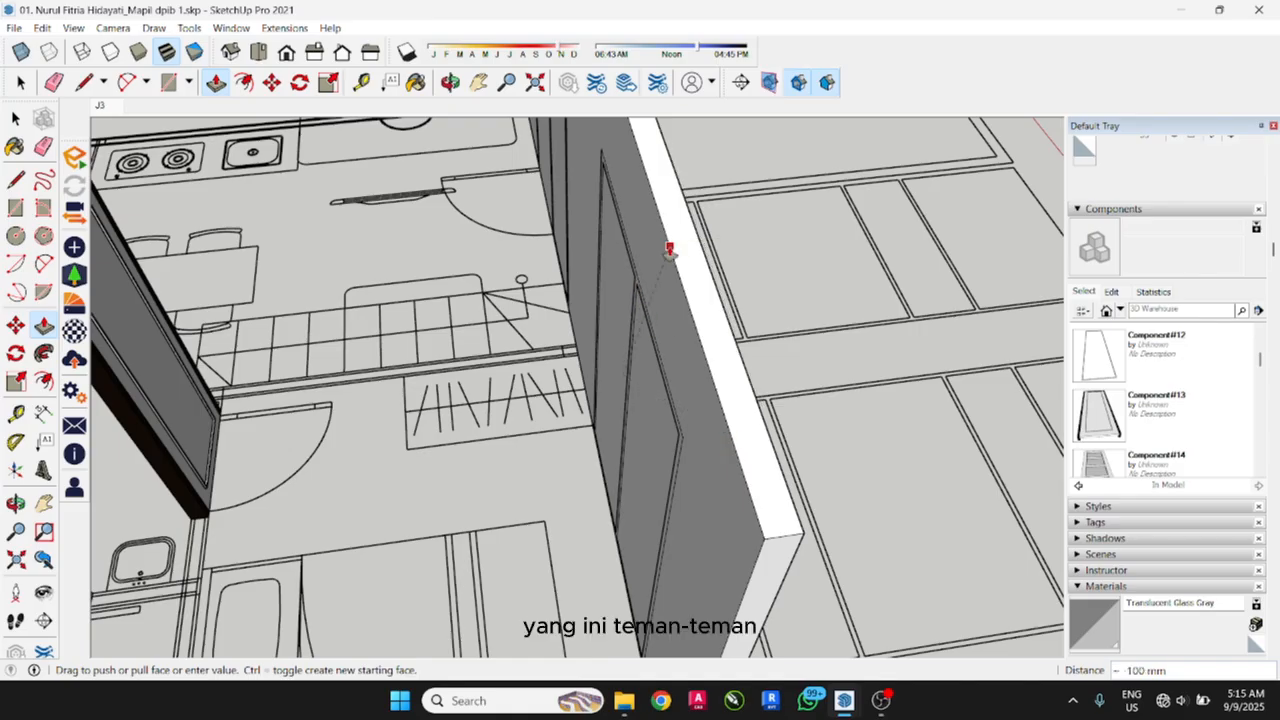
{"action": "middle_click_drag", "start_coordinate": [674, 250], "coordinate": [760, 314]}
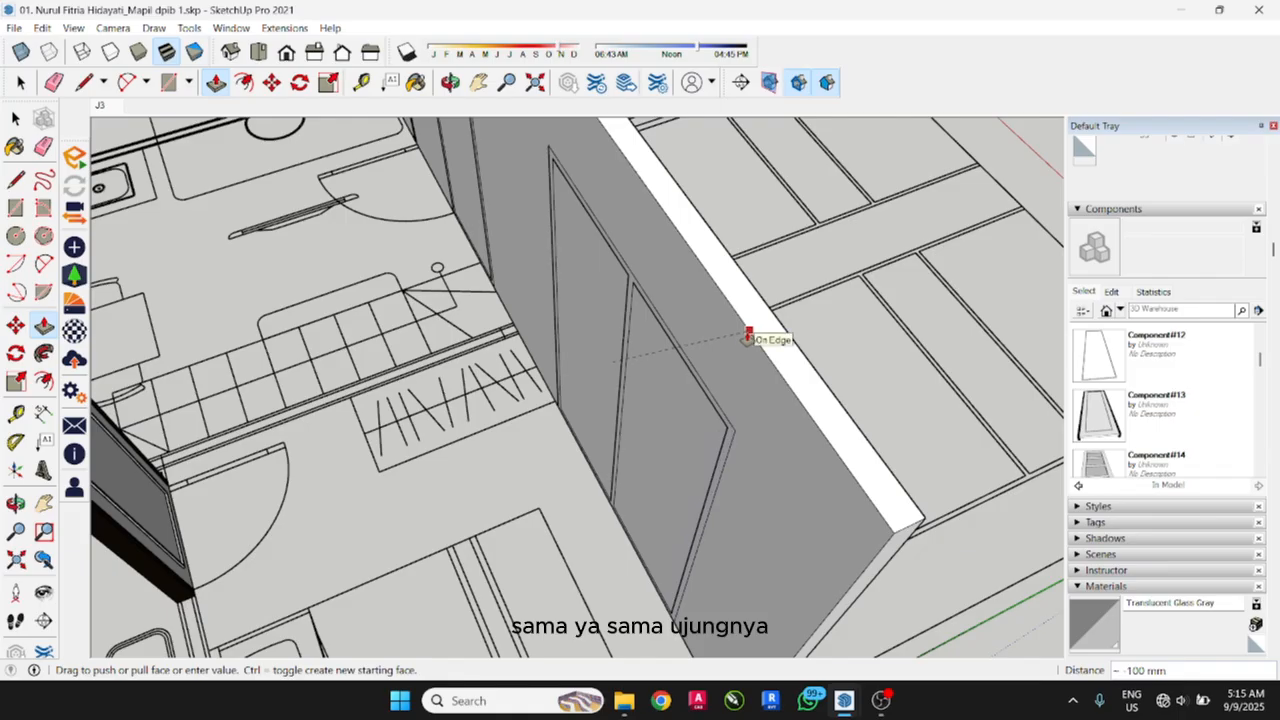
{"action": "left_click", "coordinate": [747, 337]}
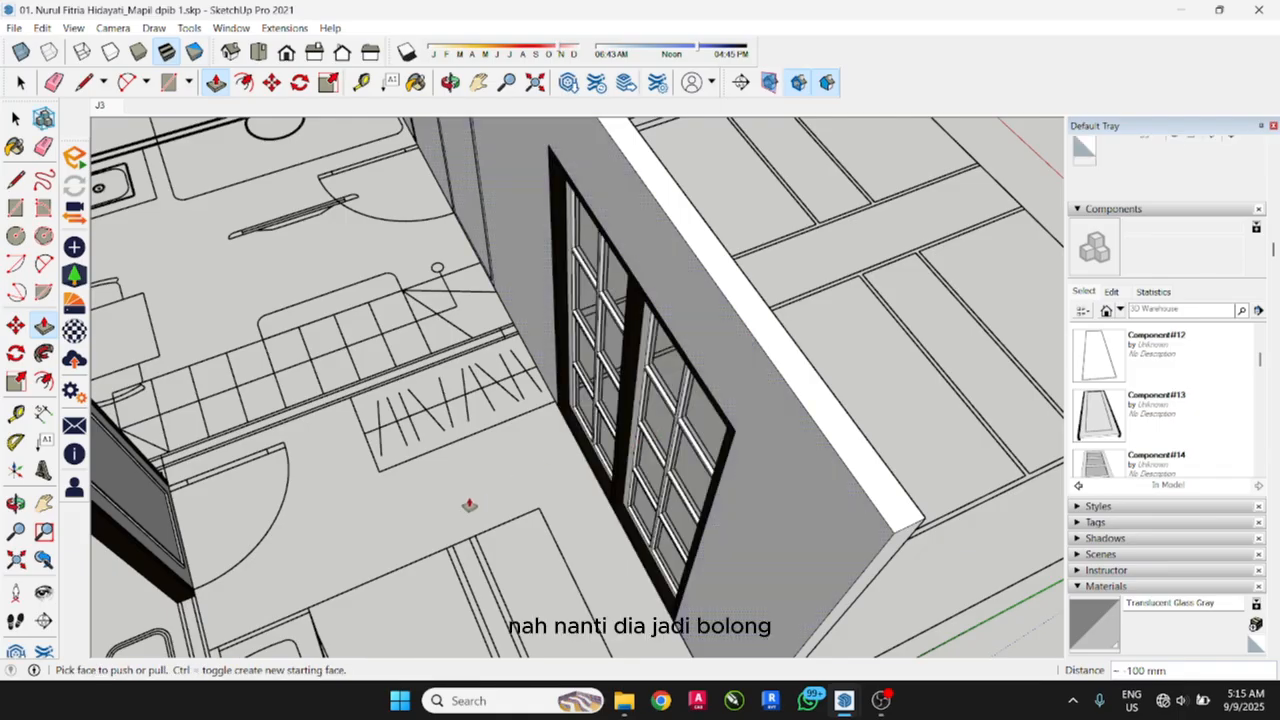
{"action": "scroll", "coordinate": [526, 530], "scroll_direction": "down", "scroll_amount": 4}
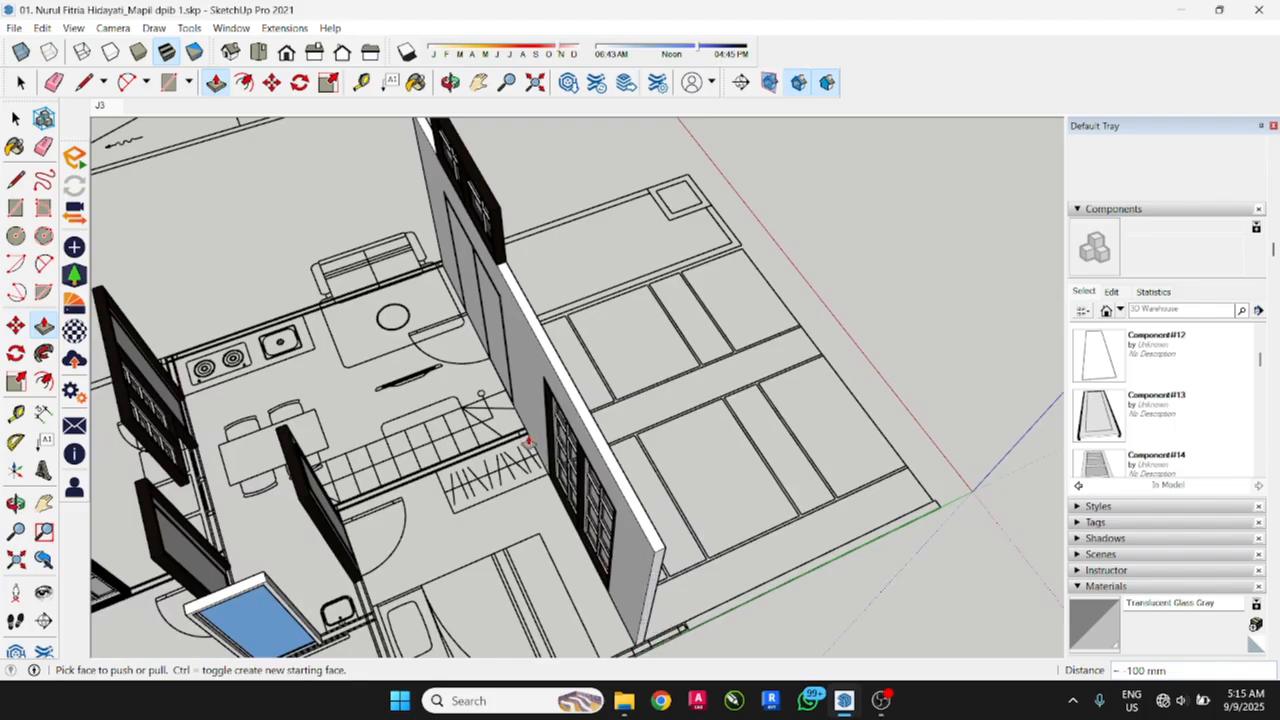
{"action": "scroll", "coordinate": [529, 441], "scroll_direction": "down", "scroll_amount": 3}
{"action": "key", "text": "space"}
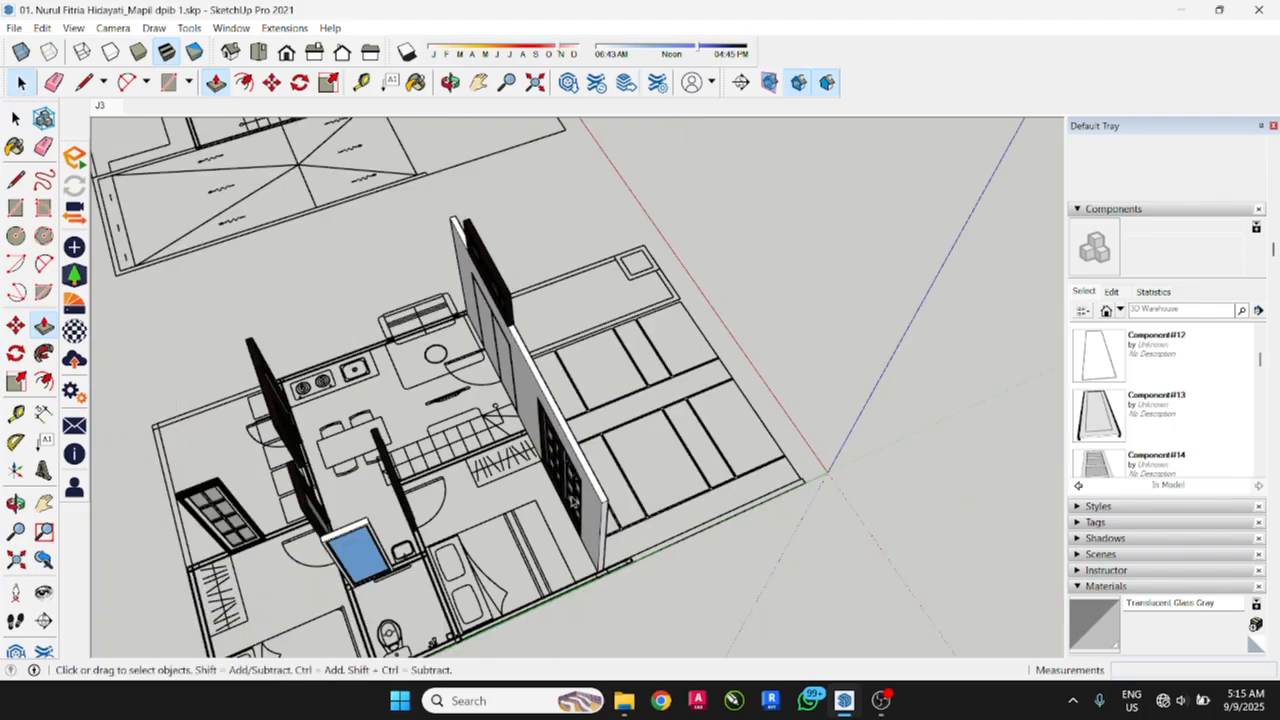
{"action": "scroll", "coordinate": [615, 540], "scroll_direction": "up", "scroll_amount": 6}
{"action": "key", "text": "l"}
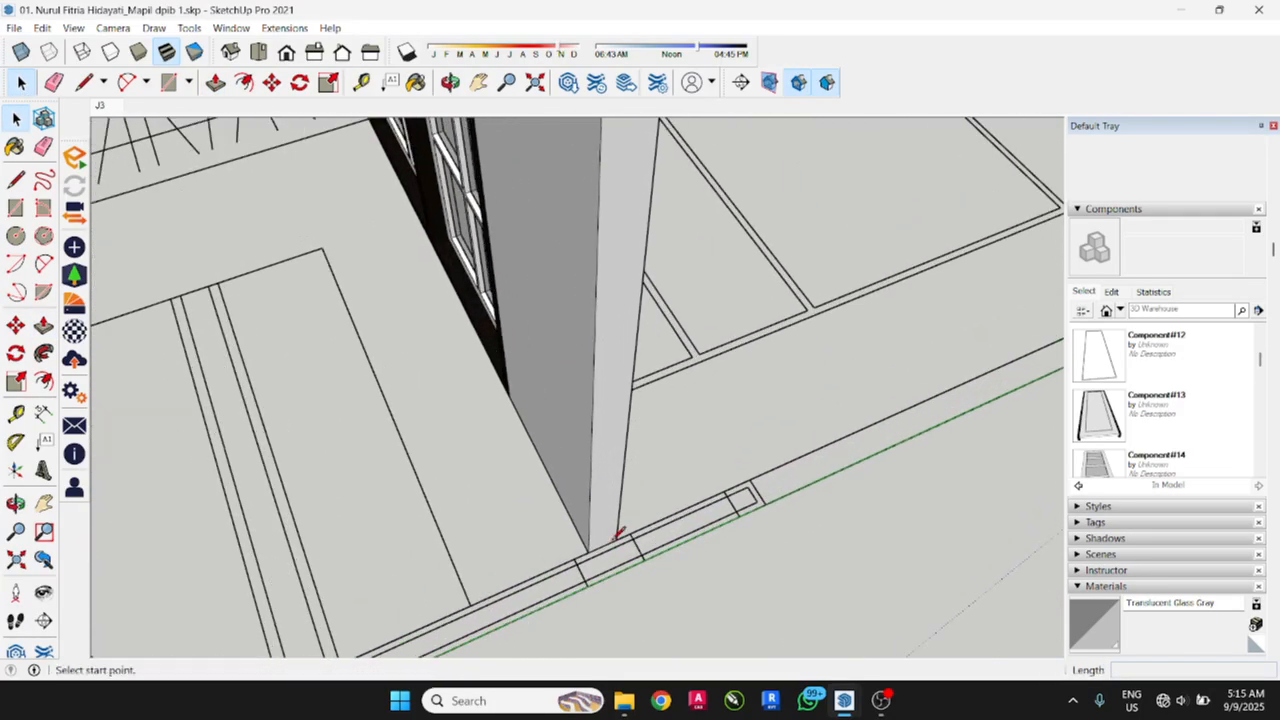
{"action": "left_click", "coordinate": [616, 539]}
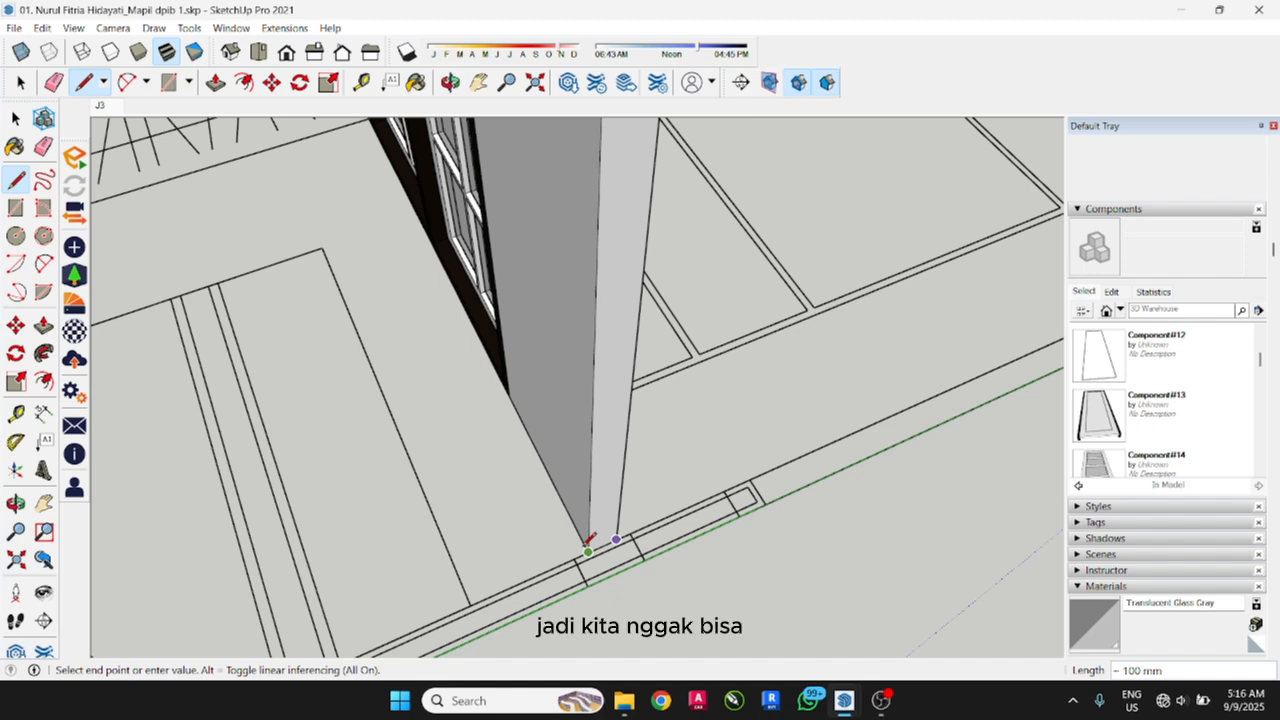
{"action": "scroll", "coordinate": [589, 543], "scroll_direction": "down", "scroll_amount": 4}
{"action": "scroll", "coordinate": [589, 543], "scroll_direction": "down", "scroll_amount": 3}
{"action": "key", "text": "Escape"}
Step: Draw a rectangle on the front wall face, tracing the outer frame of the entrance door and its glazed side panel
{"action": "mouse_move", "coordinate": [769, 541]}
{"action": "middle_mouse_down"}
{"action": "mouse_move", "coordinate": [497, 580]}
{"action": "mouse_move", "coordinate": [222, 441]}
{"action": "middle_mouse_up"}
{"action": "middle_click_drag", "start_coordinate": [829, 294], "coordinate": [766, 351]}
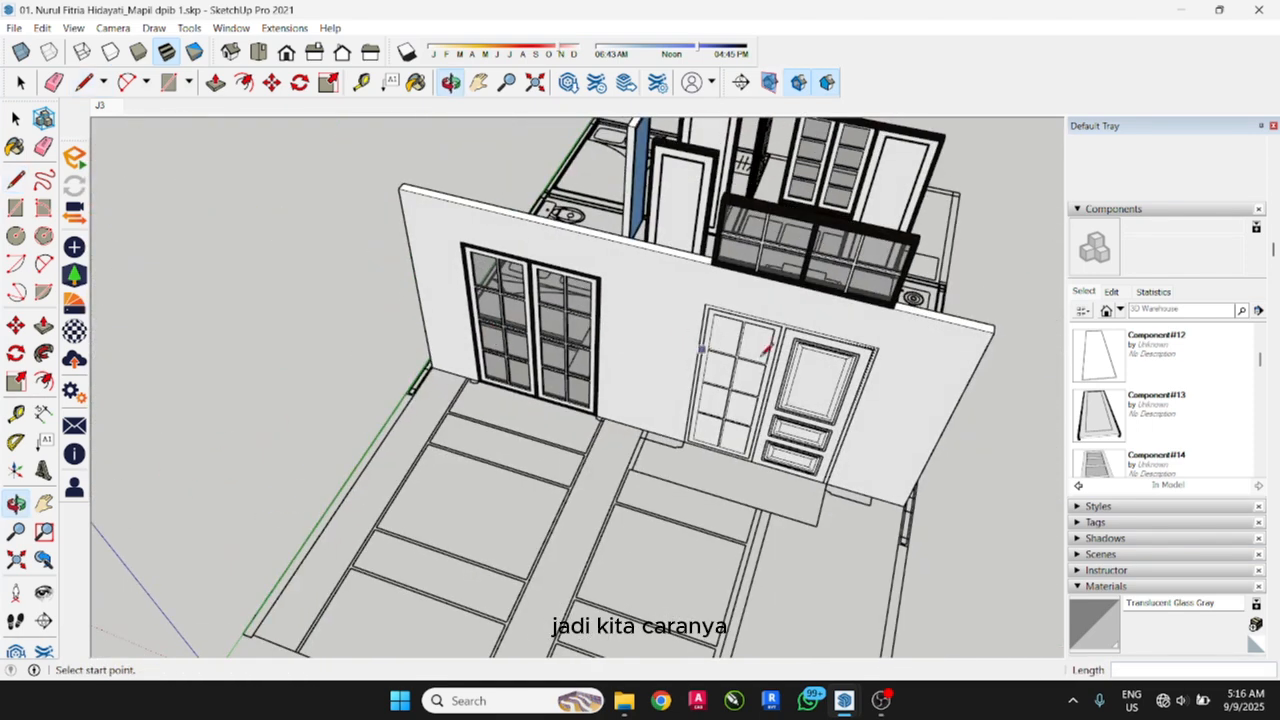
{"action": "left_click", "coordinate": [15, 207]}
{"action": "scroll", "coordinate": [849, 450], "scroll_direction": "up", "scroll_amount": 3}
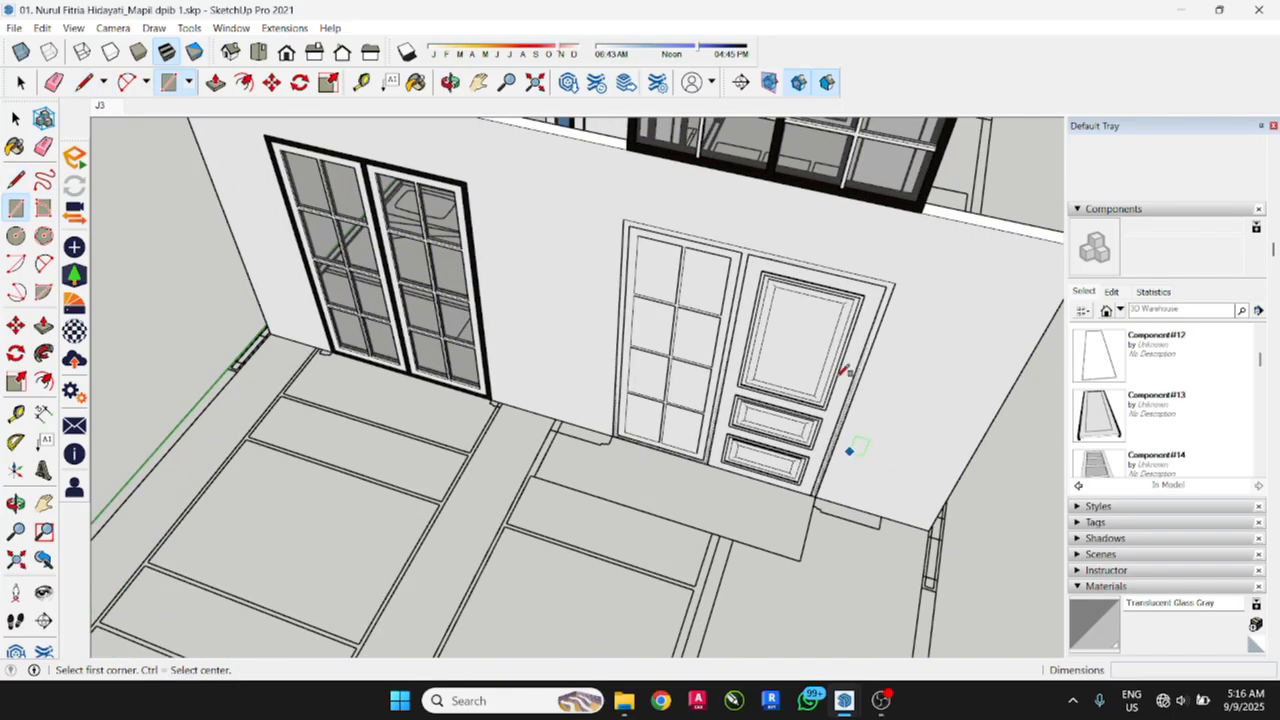
{"action": "left_click", "coordinate": [624, 217]}
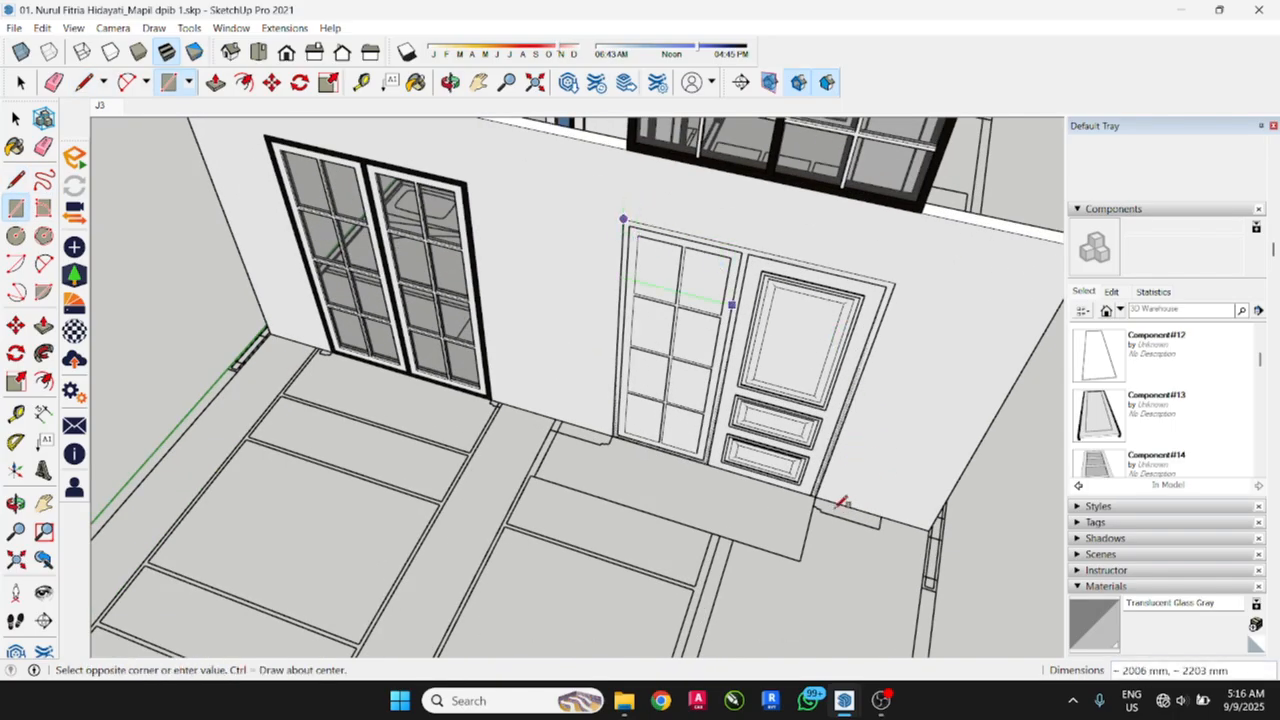
{"action": "scroll", "coordinate": [843, 503], "scroll_direction": "up", "scroll_amount": 3}
{"action": "left_click", "coordinate": [792, 475]}
Step: Push the entrance door rectangle 100 mm through the front wall to its inner face to cut the door opening
{"action": "scroll", "coordinate": [629, 603], "scroll_direction": "down", "scroll_amount": 5}
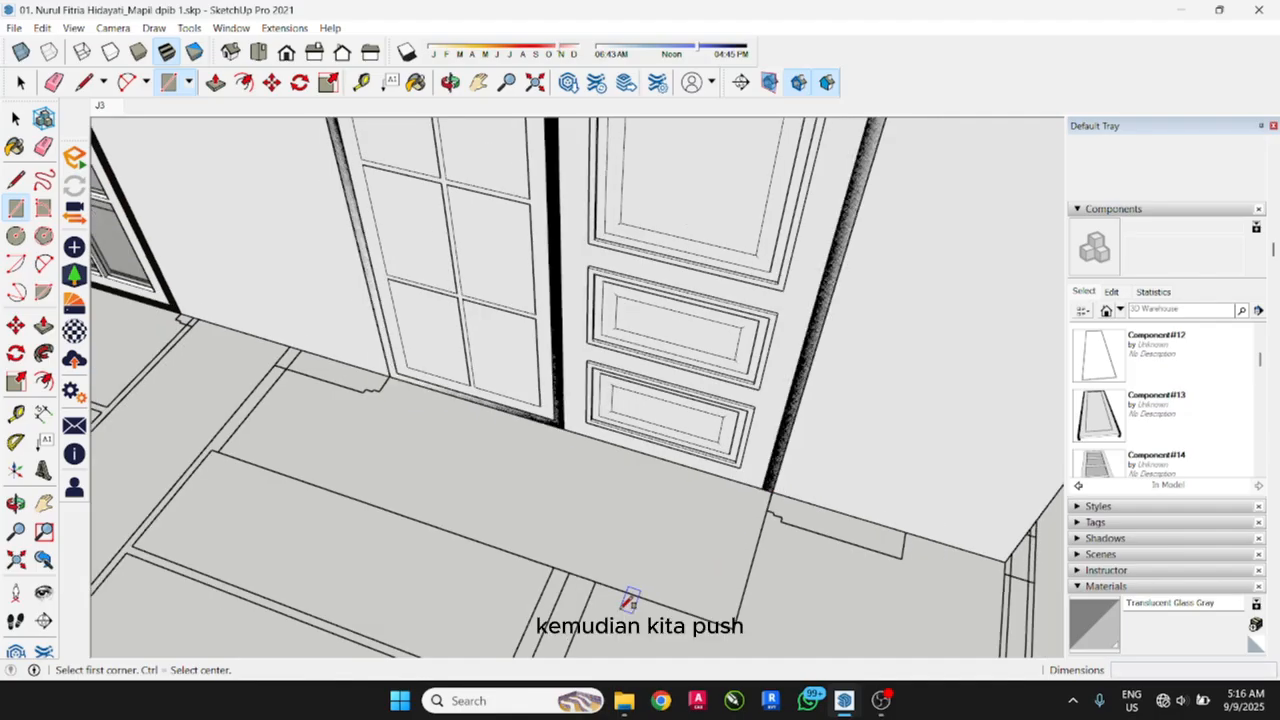
{"action": "key", "text": "p"}
{"action": "left_click", "coordinate": [640, 356]}
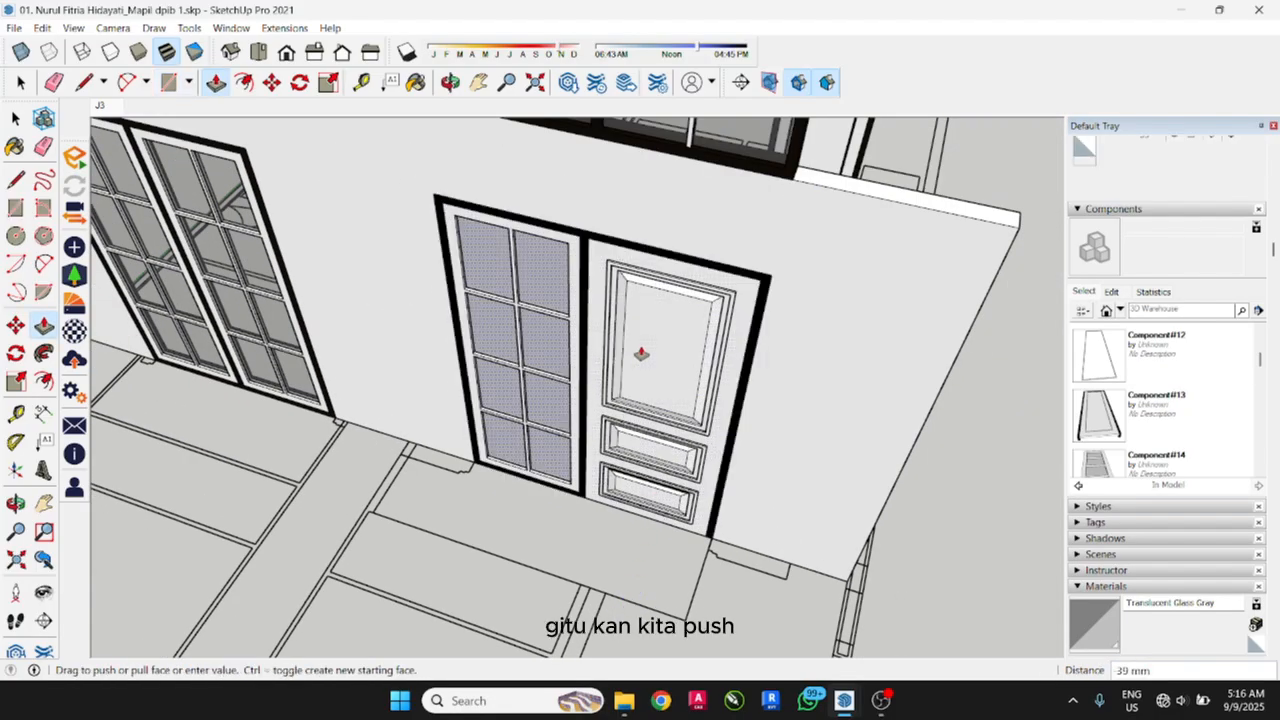
{"action": "middle_click_drag", "start_coordinate": [937, 249], "coordinate": [311, 310]}
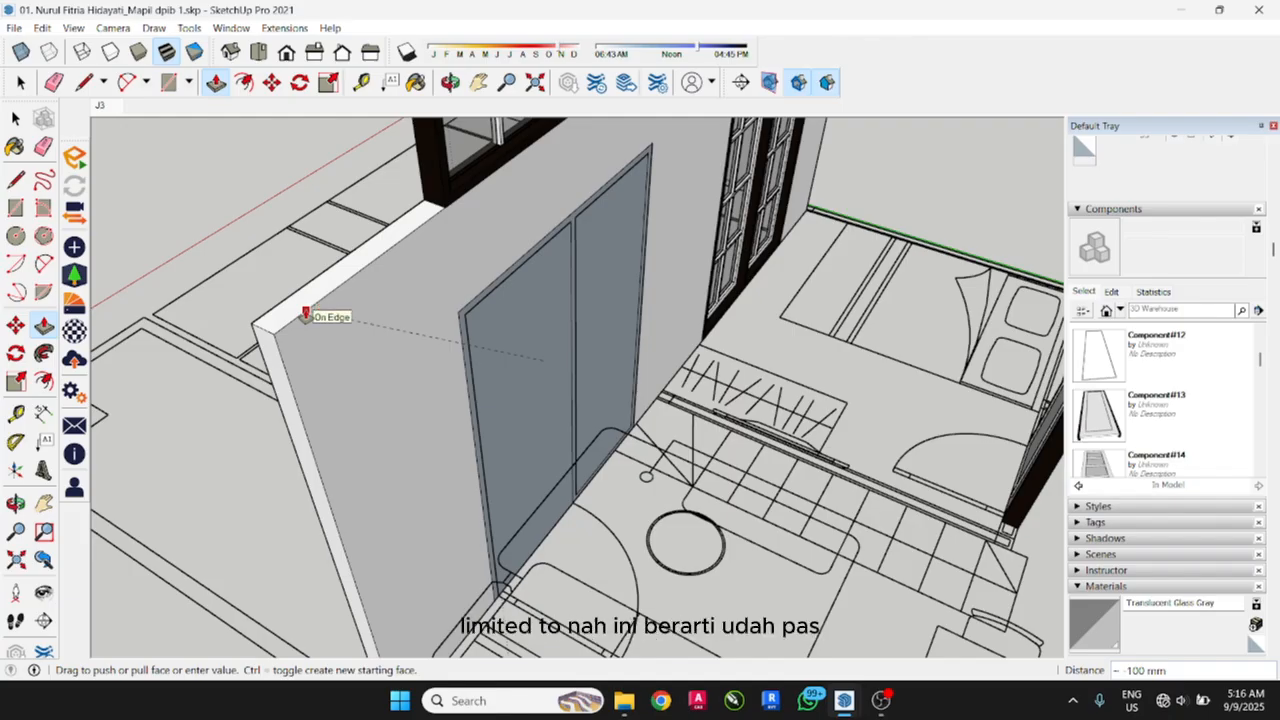
{"action": "left_click", "coordinate": [306, 314]}
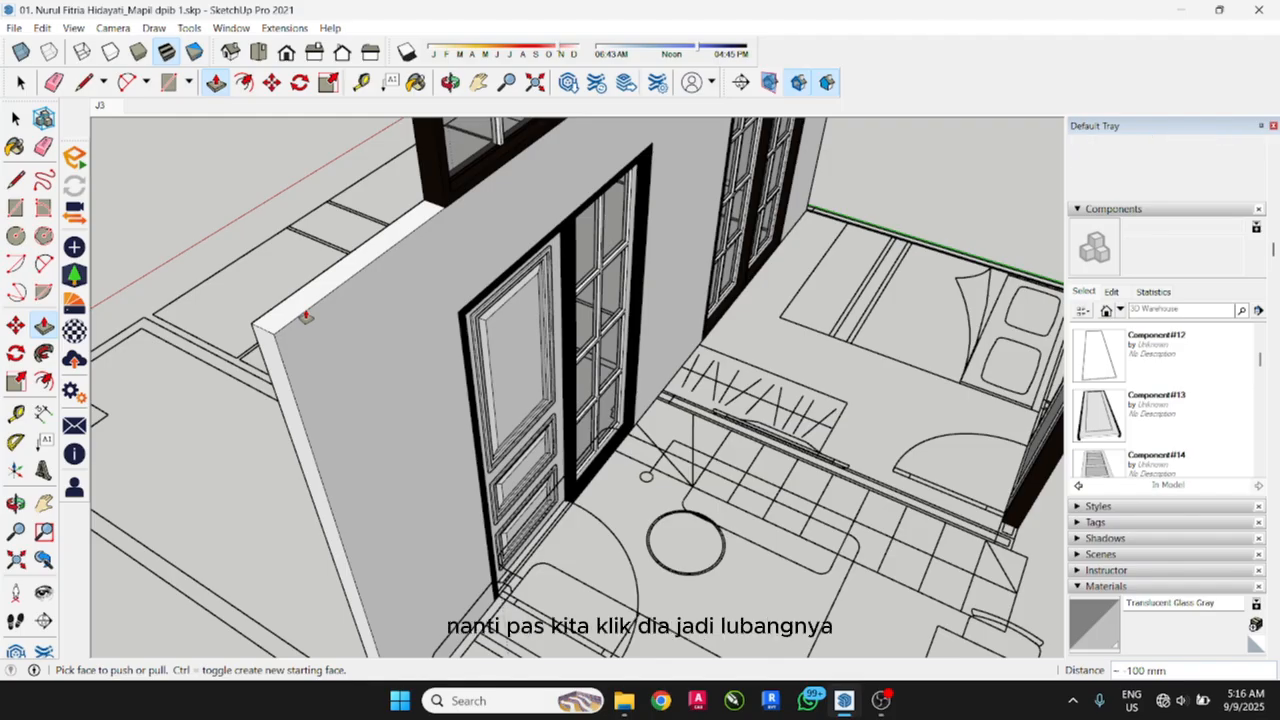
Step: Draw a rectangle about 2480 mm by 80 mm over the interior wall between the bedroom and the stairs, starting at the front wall
{"action": "middle_click_drag", "start_coordinate": [306, 316], "coordinate": [693, 402]}
{"action": "scroll", "coordinate": [690, 402], "scroll_direction": "up", "scroll_amount": 6}
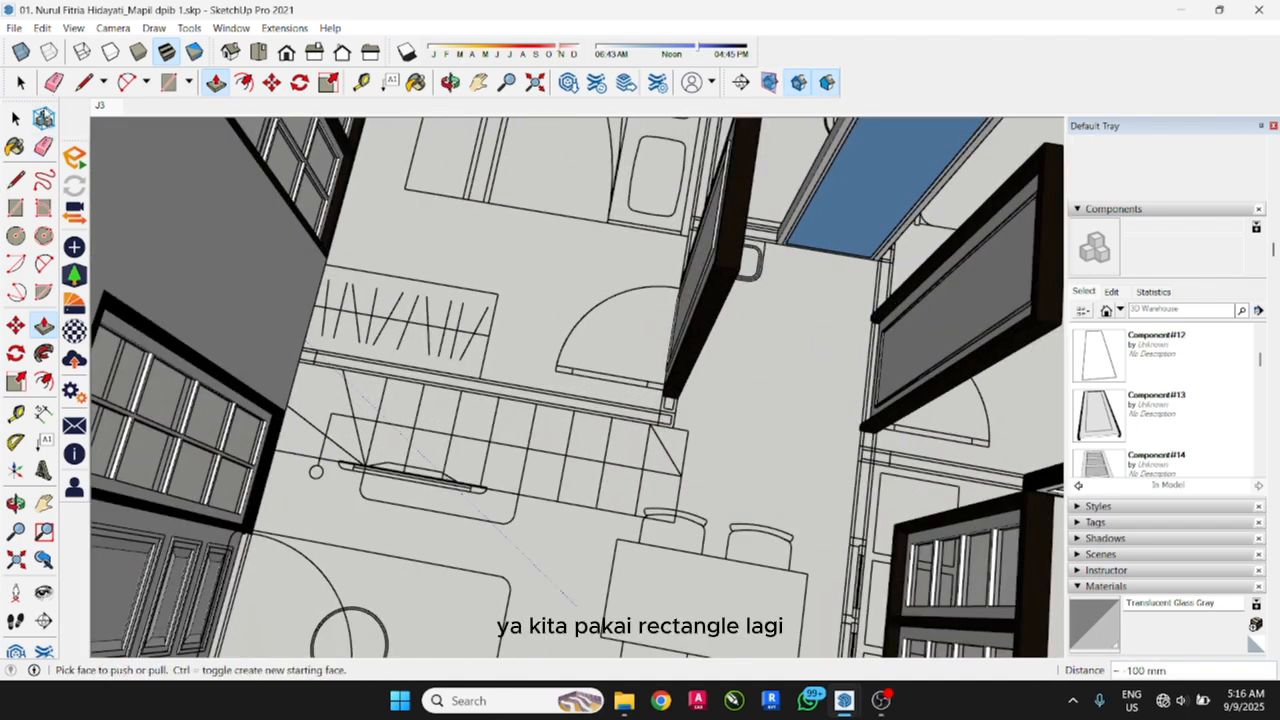
{"action": "left_click", "coordinate": [16, 208]}
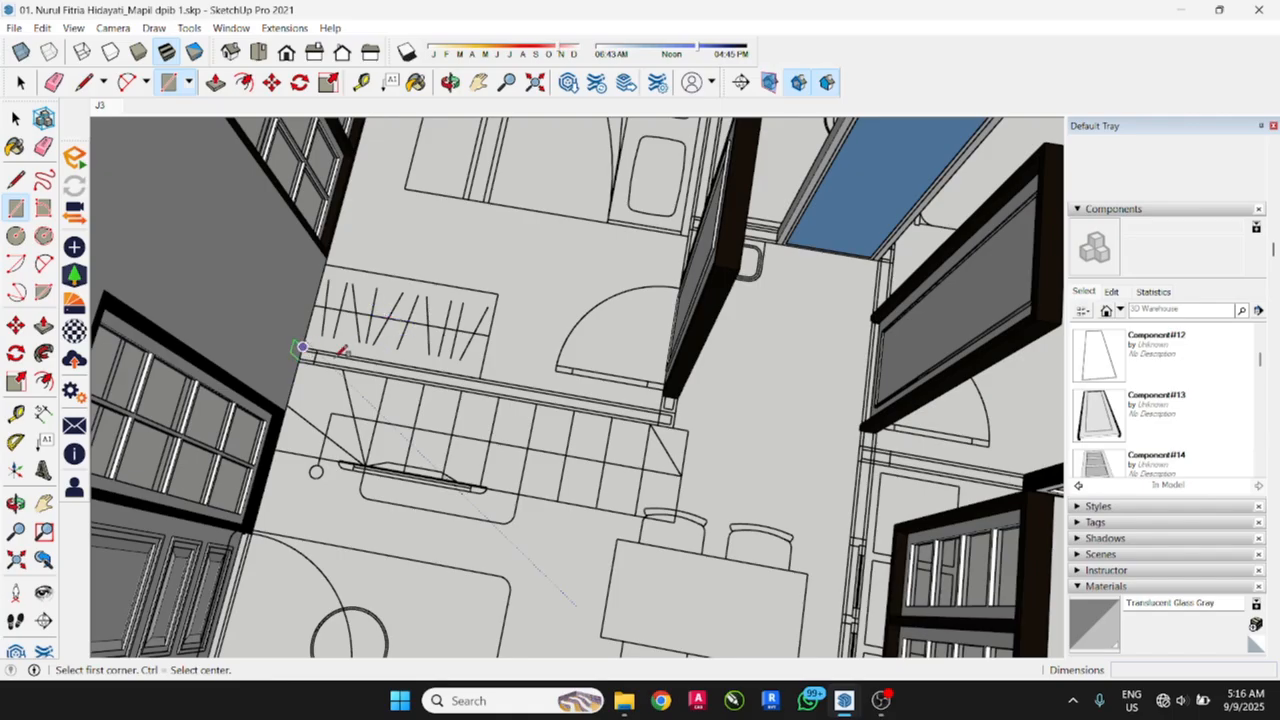
{"action": "scroll", "coordinate": [324, 351], "scroll_direction": "up", "scroll_amount": 2}
{"action": "scroll", "coordinate": [324, 351], "scroll_direction": "up", "scroll_amount": 1}
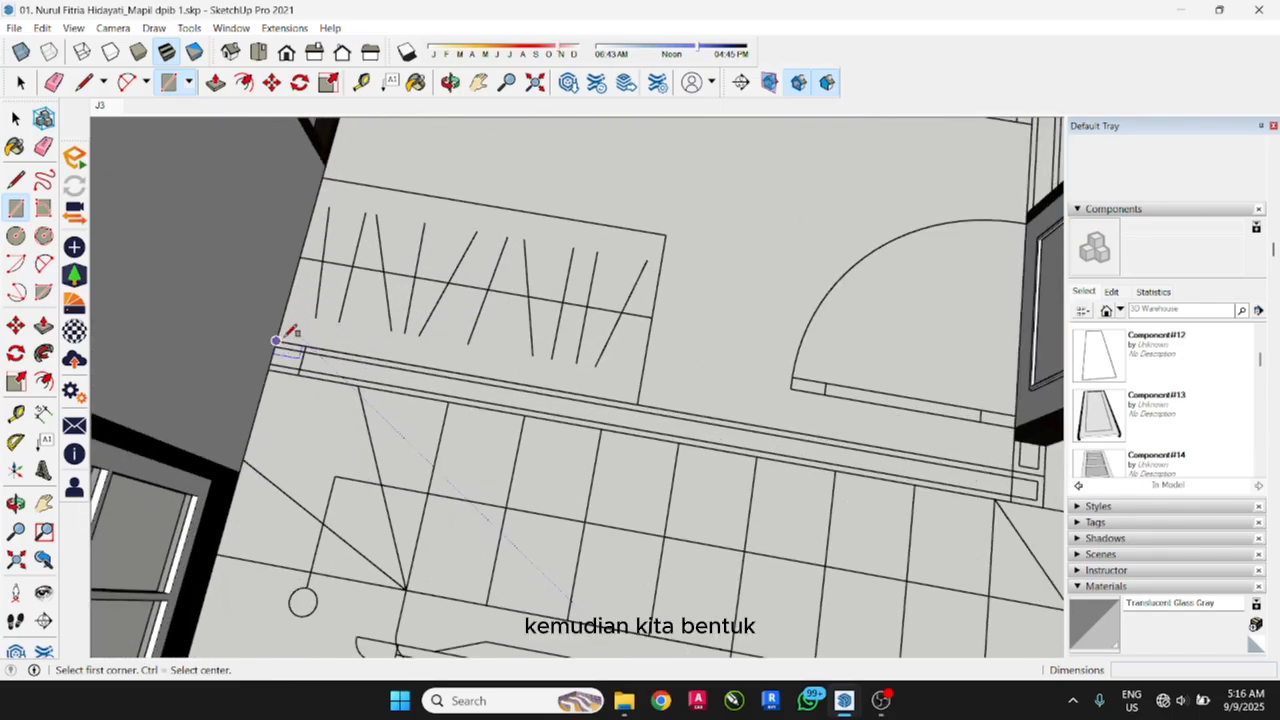
{"action": "left_click", "coordinate": [277, 341]}
{"action": "scroll", "coordinate": [280, 338], "scroll_direction": "down", "scroll_amount": 2}
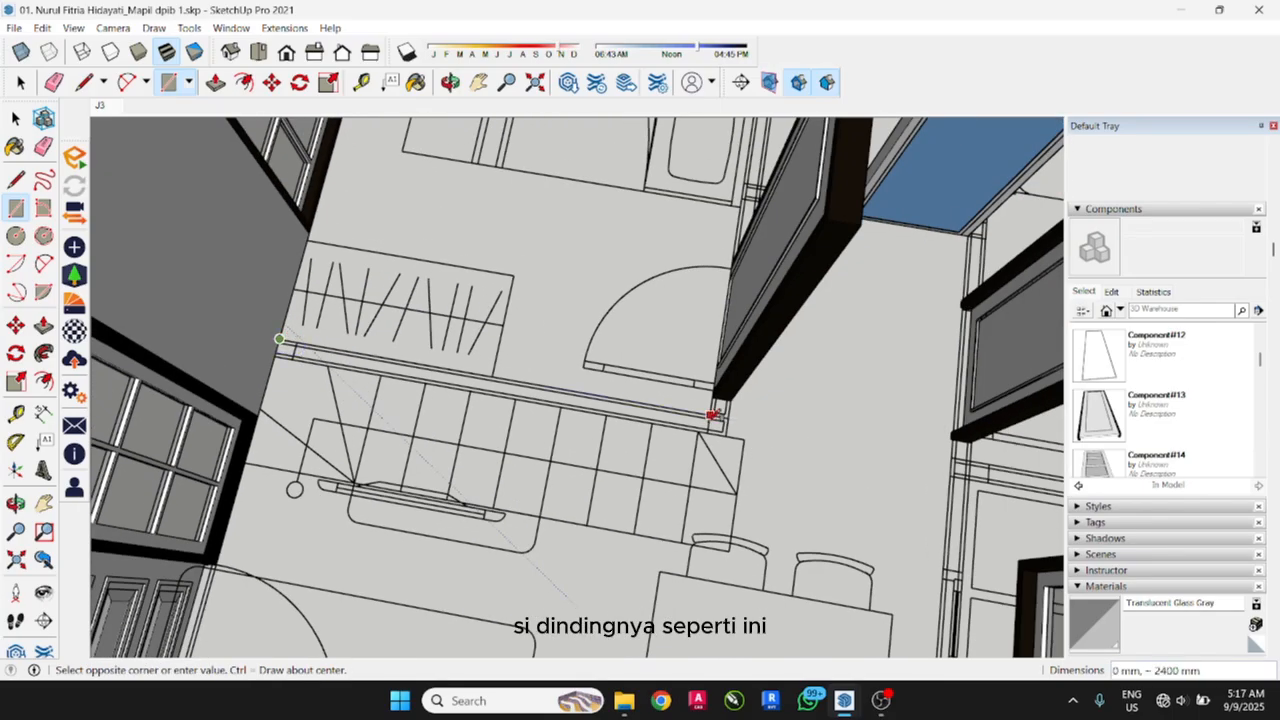
{"action": "scroll", "coordinate": [712, 414], "scroll_direction": "up", "scroll_amount": 3}
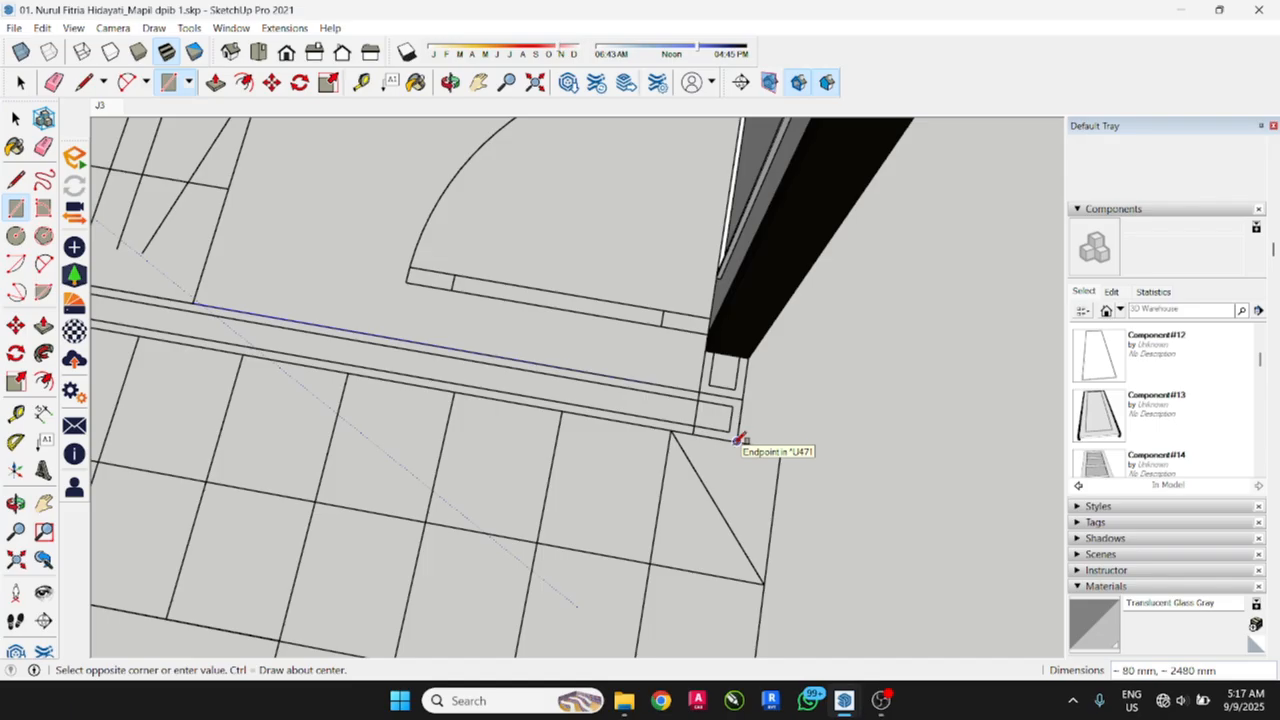
{"action": "left_click", "coordinate": [738, 440]}
Step: Extrude the interior wall rectangle between the bedroom and the stairs up to the top of the front wall, 2700 mm
{"action": "scroll", "coordinate": [737, 446], "scroll_direction": "down", "scroll_amount": 1}
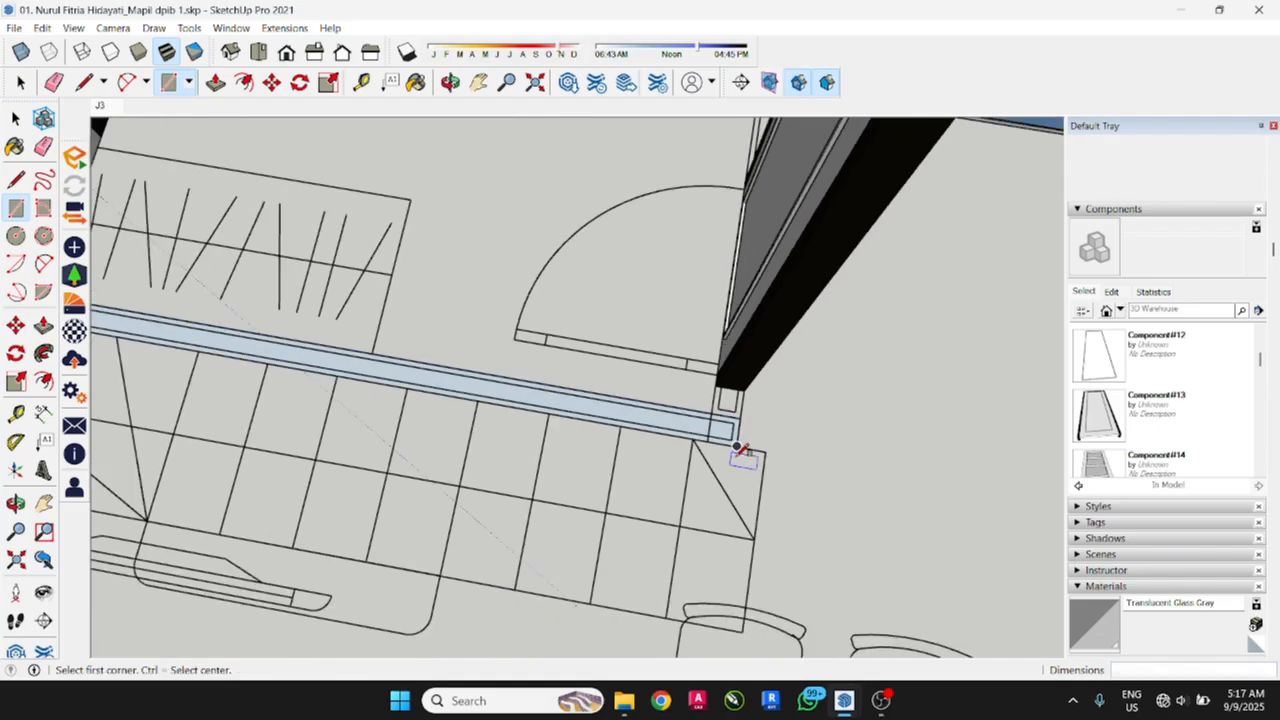
{"action": "scroll", "coordinate": [737, 446], "scroll_direction": "down", "scroll_amount": 3}
{"action": "key", "text": "p"}
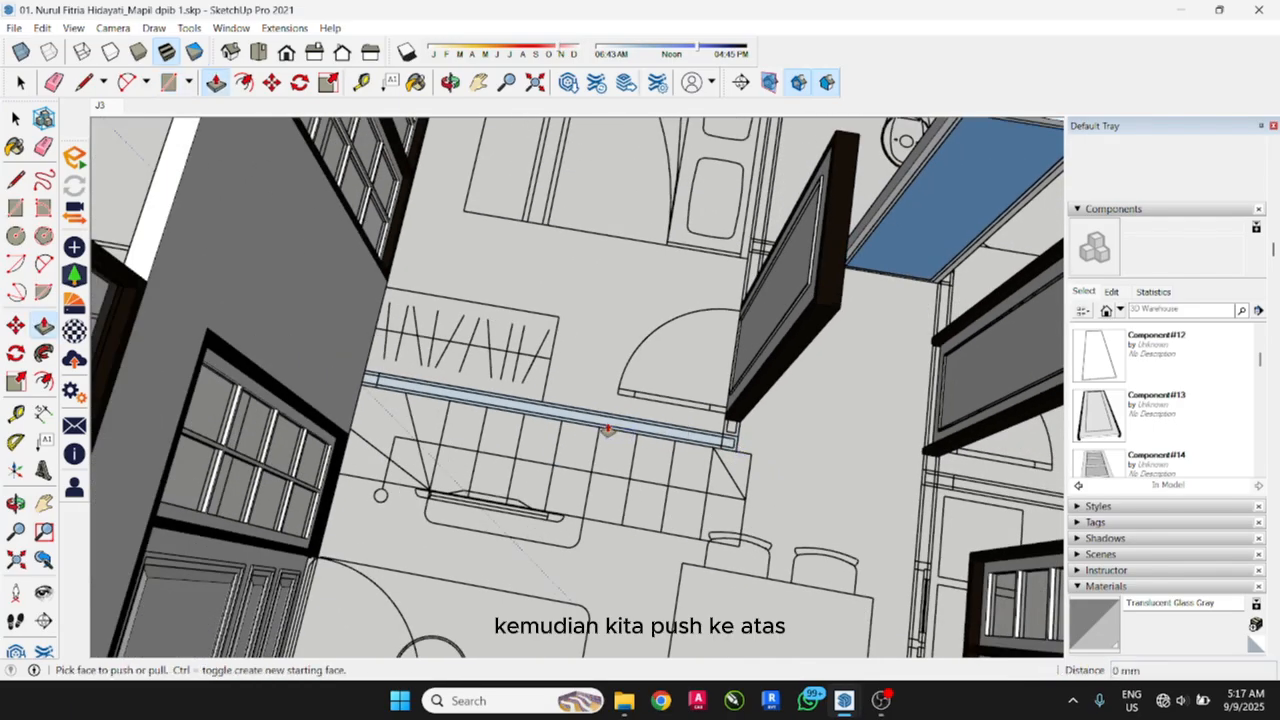
{"action": "left_click", "coordinate": [607, 430]}
{"action": "scroll", "coordinate": [607, 432], "scroll_direction": "down", "scroll_amount": 4}
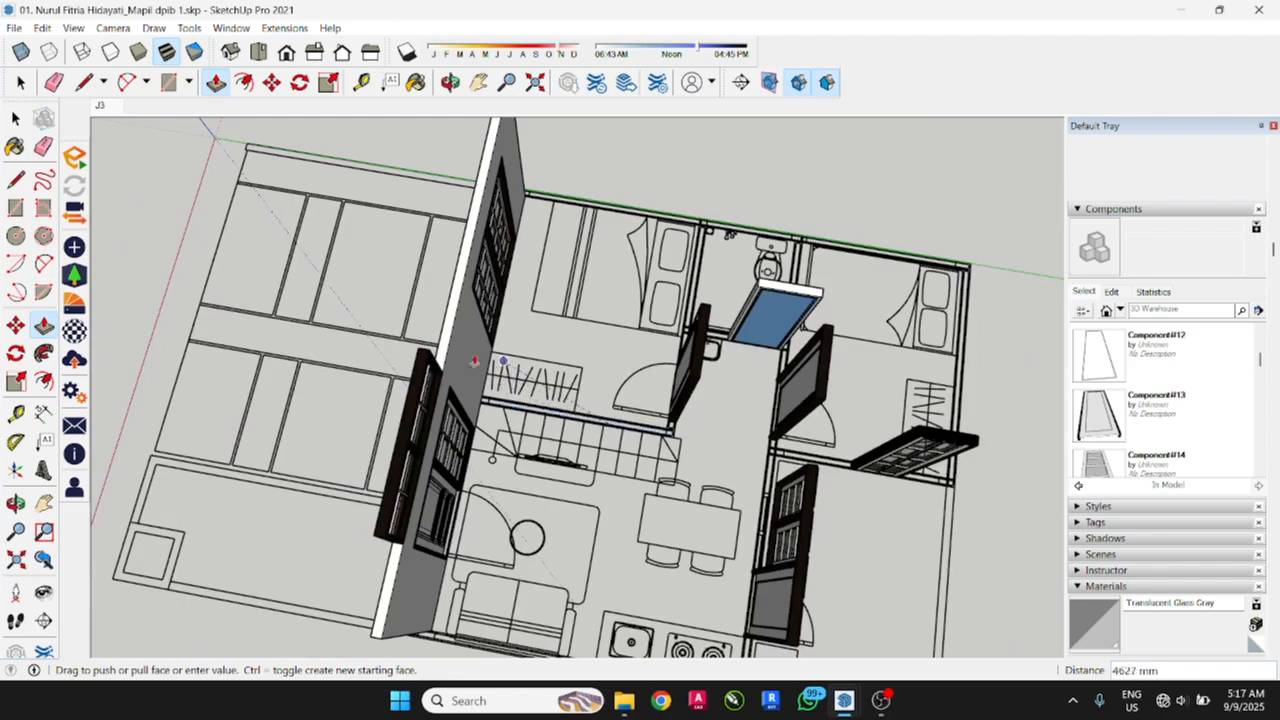
{"action": "left_click", "coordinate": [448, 343]}
Step: Draw a 2850 mm by 100 mm rectangle over the bedroom–bathroom wall, from the stair wall's end to the inner edge of the outer side wall
{"action": "middle_click_drag", "start_coordinate": [743, 382], "coordinate": [745, 564]}
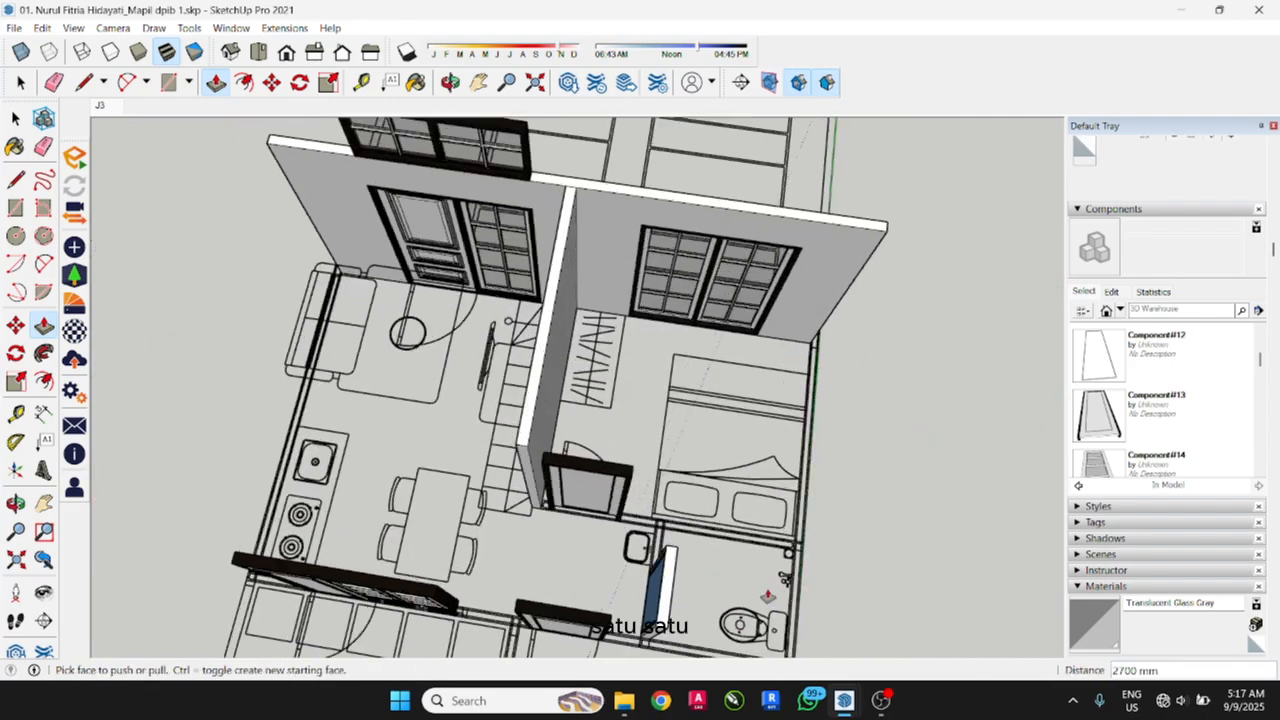
{"action": "scroll", "coordinate": [759, 568], "scroll_direction": "up", "scroll_amount": 4}
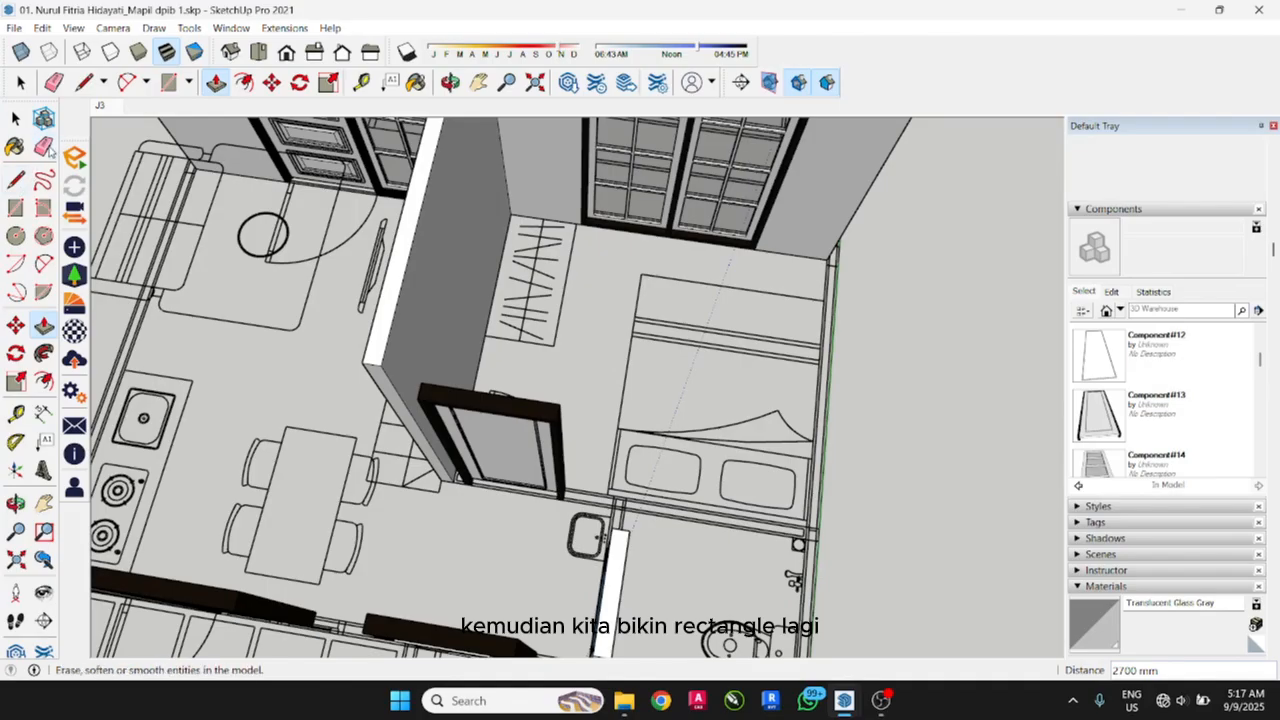
{"action": "left_click", "coordinate": [15, 207]}
{"action": "scroll", "coordinate": [494, 537], "scroll_direction": "up", "scroll_amount": 6}
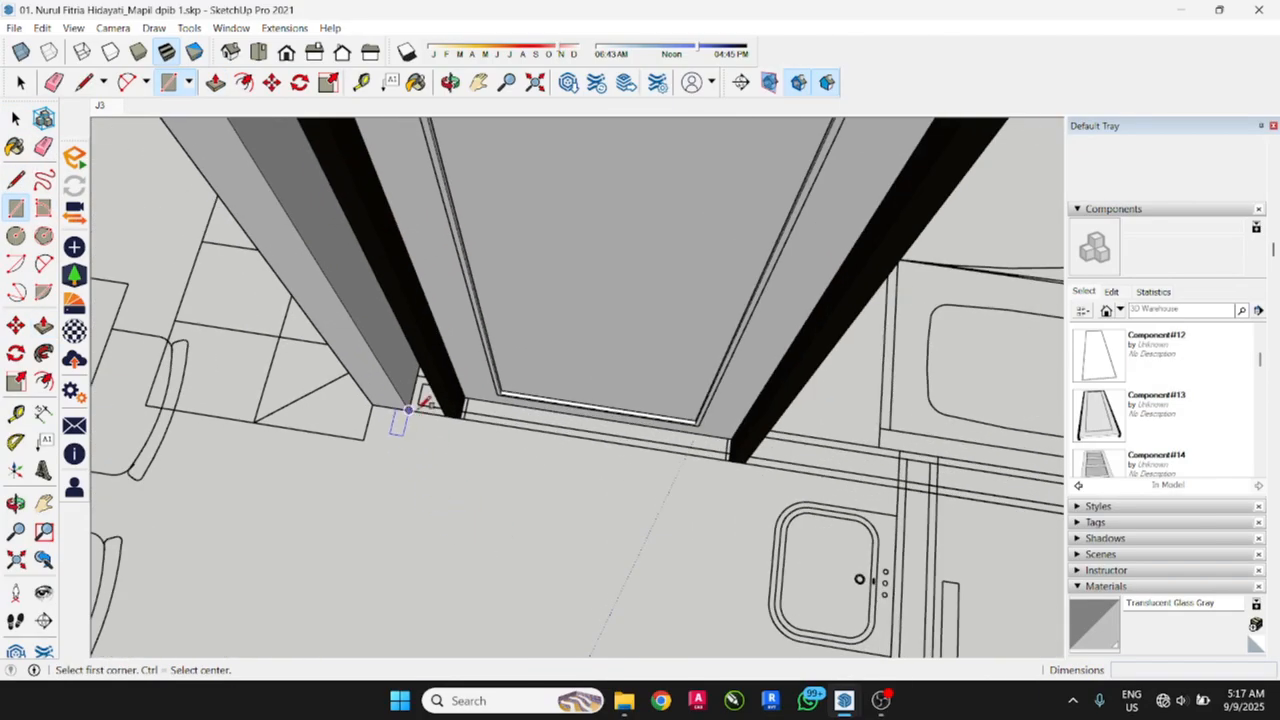
{"action": "left_click", "coordinate": [408, 410]}
{"action": "scroll", "coordinate": [412, 408], "scroll_direction": "down", "scroll_amount": 6}
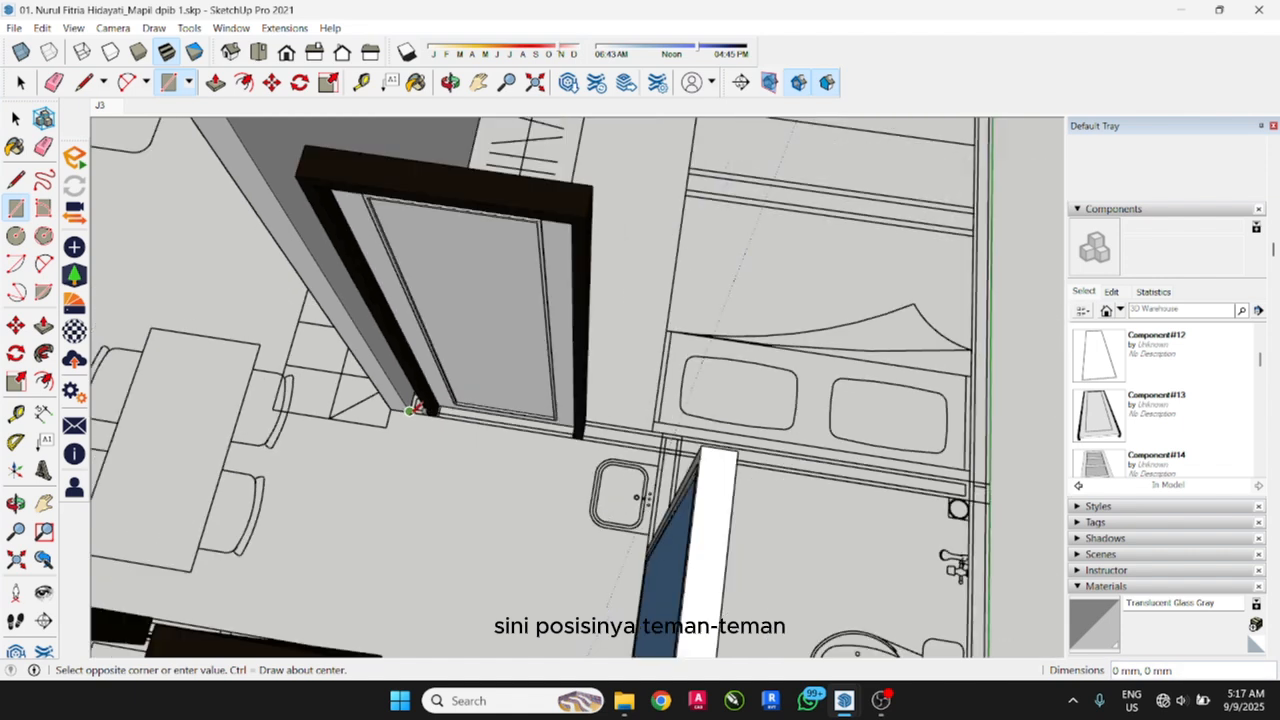
{"action": "scroll", "coordinate": [640, 436], "scroll_direction": "up", "scroll_amount": 6}
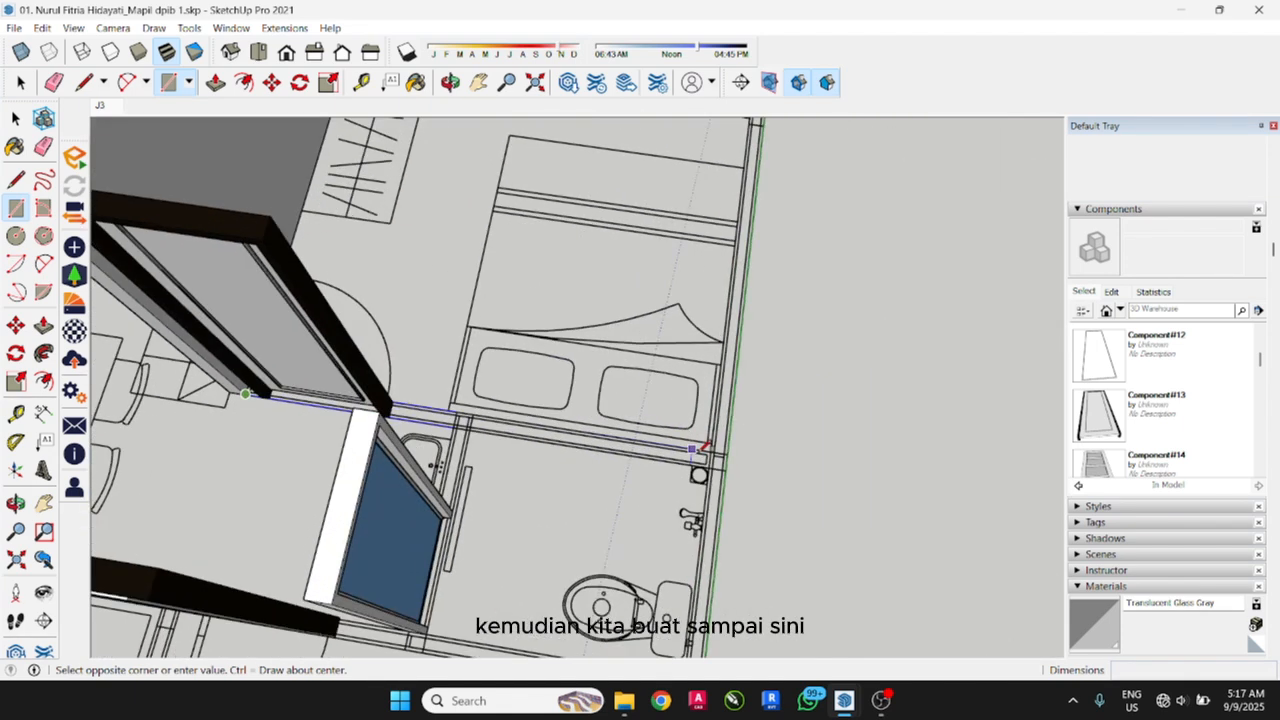
{"action": "left_click", "coordinate": [723, 448]}
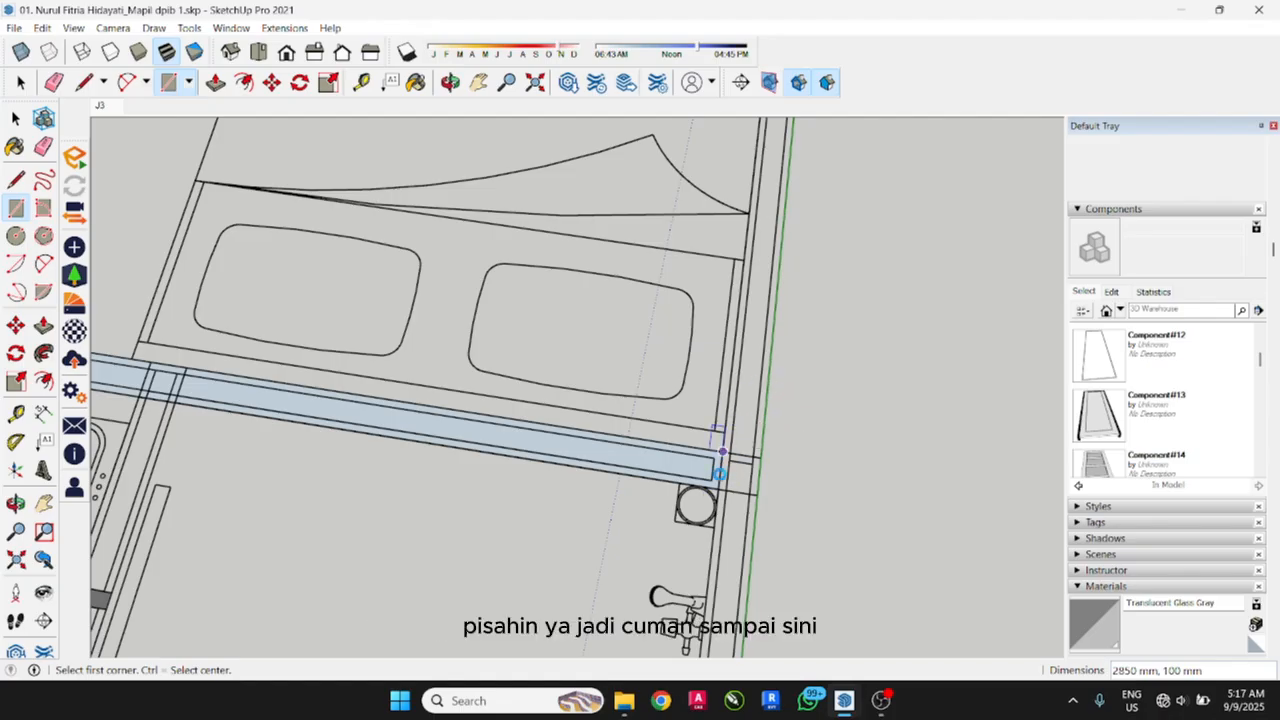
Step: Extrude the bedroom–bathroom wall rectangle 2700 mm, level with the top of the adjoining interior wall
{"action": "scroll", "coordinate": [545, 490], "scroll_direction": "down", "scroll_amount": 6}
{"action": "key", "text": "p"}
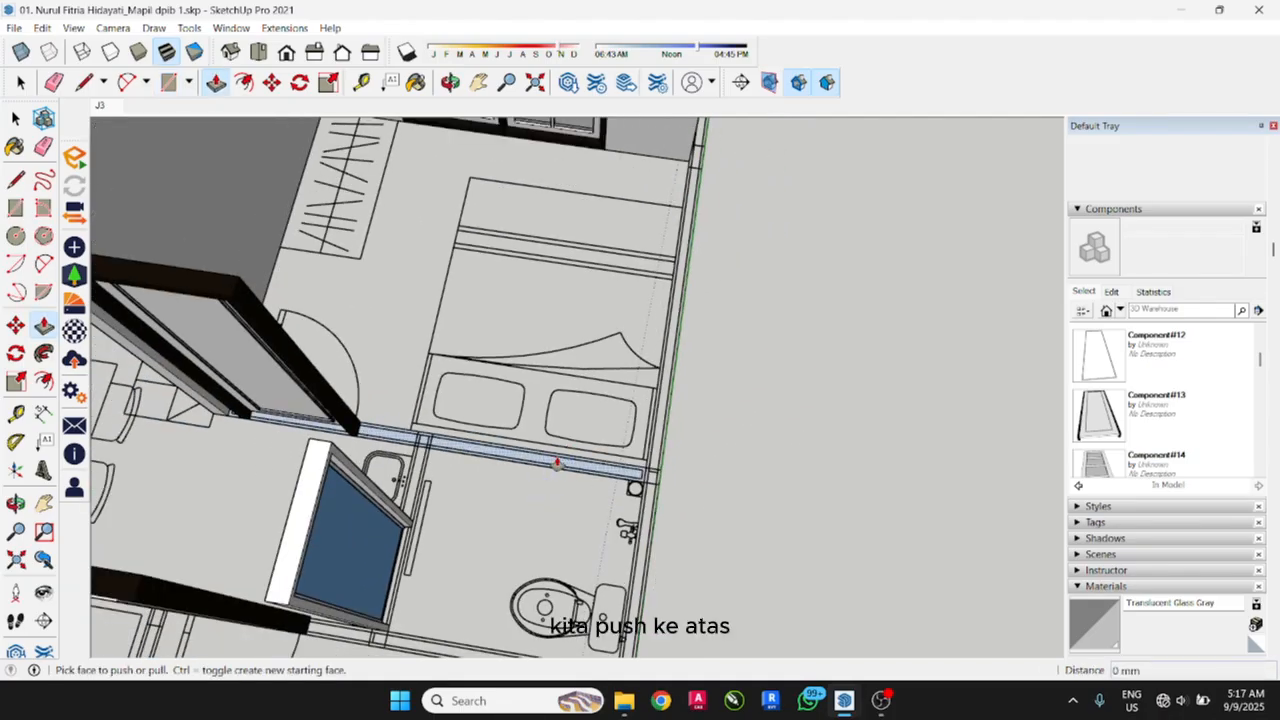
{"action": "left_click", "coordinate": [553, 473]}
{"action": "middle_click_drag", "start_coordinate": [553, 472], "coordinate": [430, 440]}
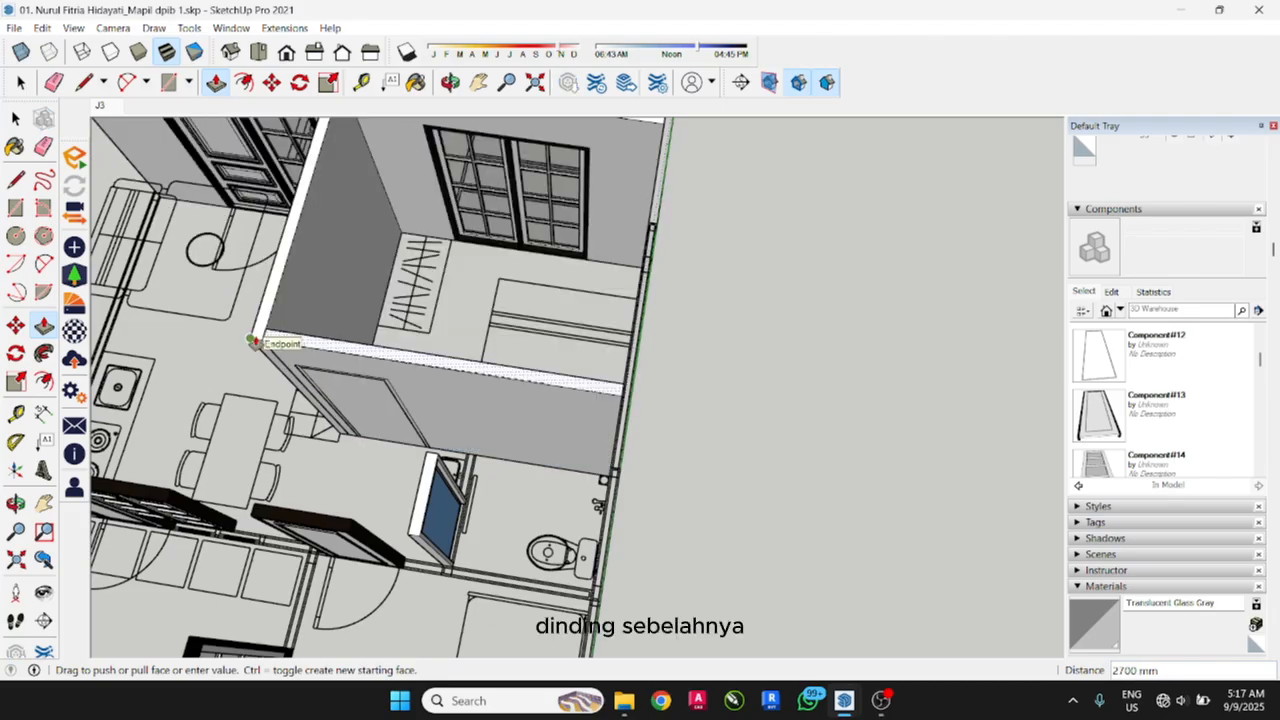
{"action": "left_click", "coordinate": [254, 341]}
Step: Try to outline the bedroom door frame with a 2200 mm by 800 mm rectangle on the wall's bathroom-side face
{"action": "middle_click_drag", "start_coordinate": [374, 446], "coordinate": [413, 425]}
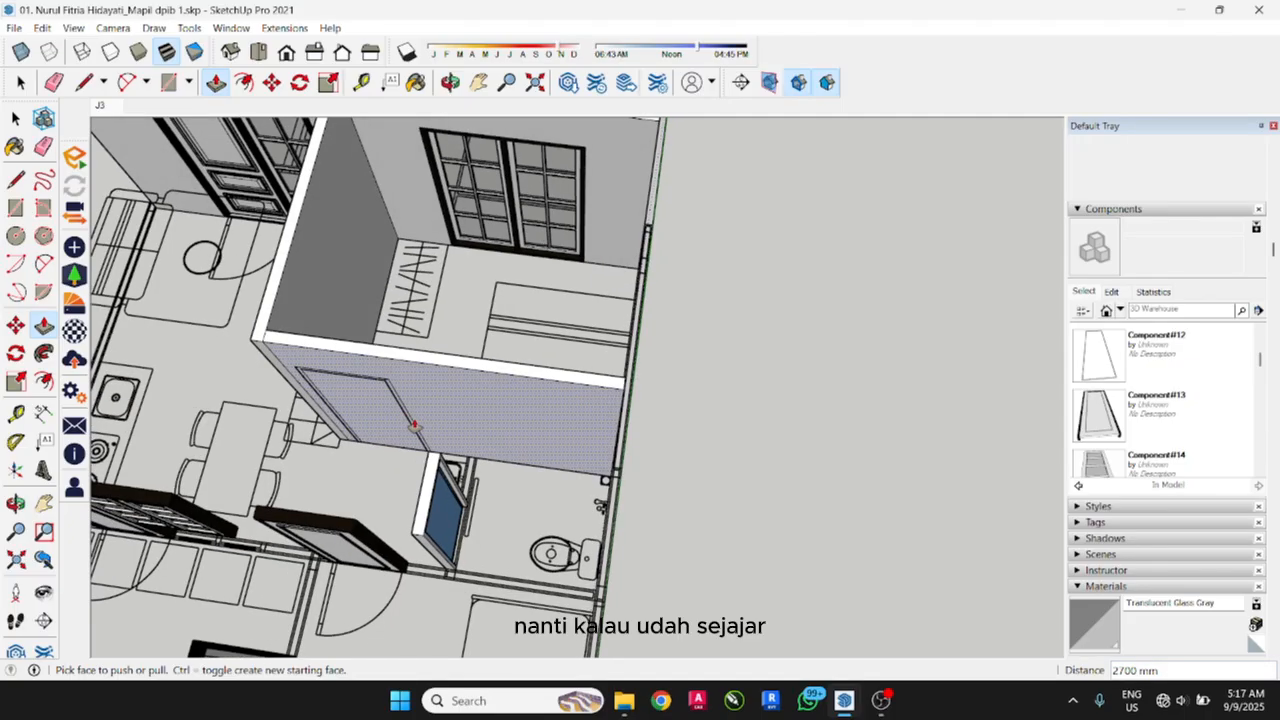
{"action": "scroll", "coordinate": [303, 438], "scroll_direction": "up", "scroll_amount": 3}
{"action": "mouse_move", "coordinate": [660, 425]}
{"action": "middle_mouse_down"}
{"action": "mouse_move", "coordinate": [534, 466]}
{"action": "mouse_move", "coordinate": [628, 487]}
{"action": "middle_mouse_up"}
{"action": "scroll", "coordinate": [628, 487], "scroll_direction": "down", "scroll_amount": 1}
{"action": "scroll", "coordinate": [407, 498], "scroll_direction": "up", "scroll_amount": 4}
{"action": "mouse_move", "coordinate": [407, 498]}
{"action": "middle_mouse_down"}
{"action": "mouse_move", "coordinate": [645, 468]}
{"action": "mouse_move", "coordinate": [873, 405]}
{"action": "mouse_move", "coordinate": [700, 449]}
{"action": "middle_mouse_up"}
{"action": "scroll", "coordinate": [700, 449], "scroll_direction": "up", "scroll_amount": 3}
{"action": "key", "text": "r"}
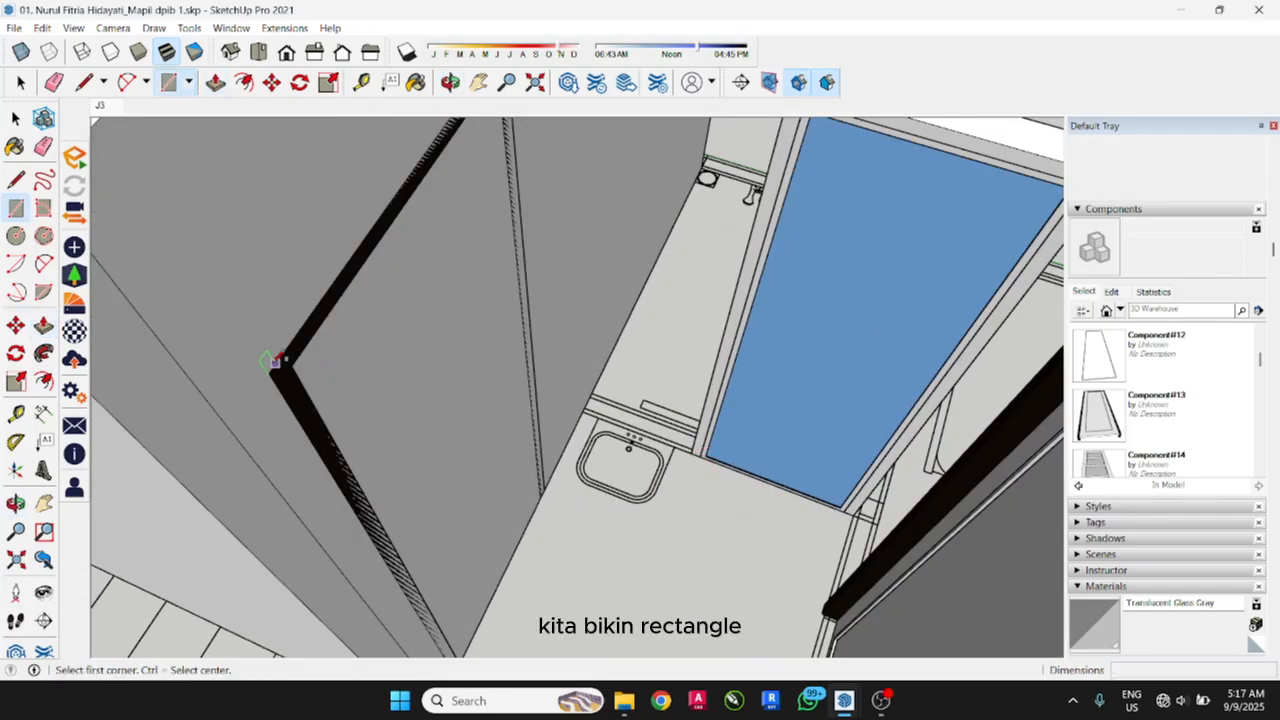
{"action": "left_click", "coordinate": [269, 372]}
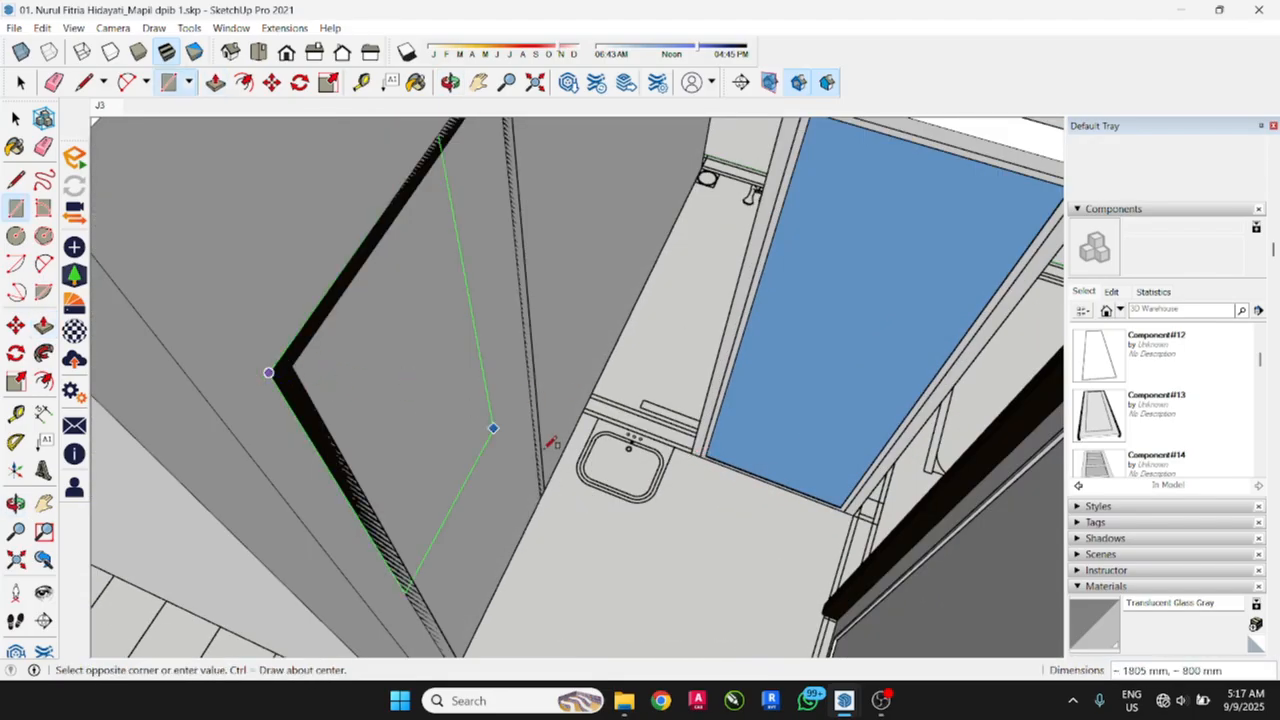
{"action": "scroll", "coordinate": [560, 470], "scroll_direction": "up", "scroll_amount": 2}
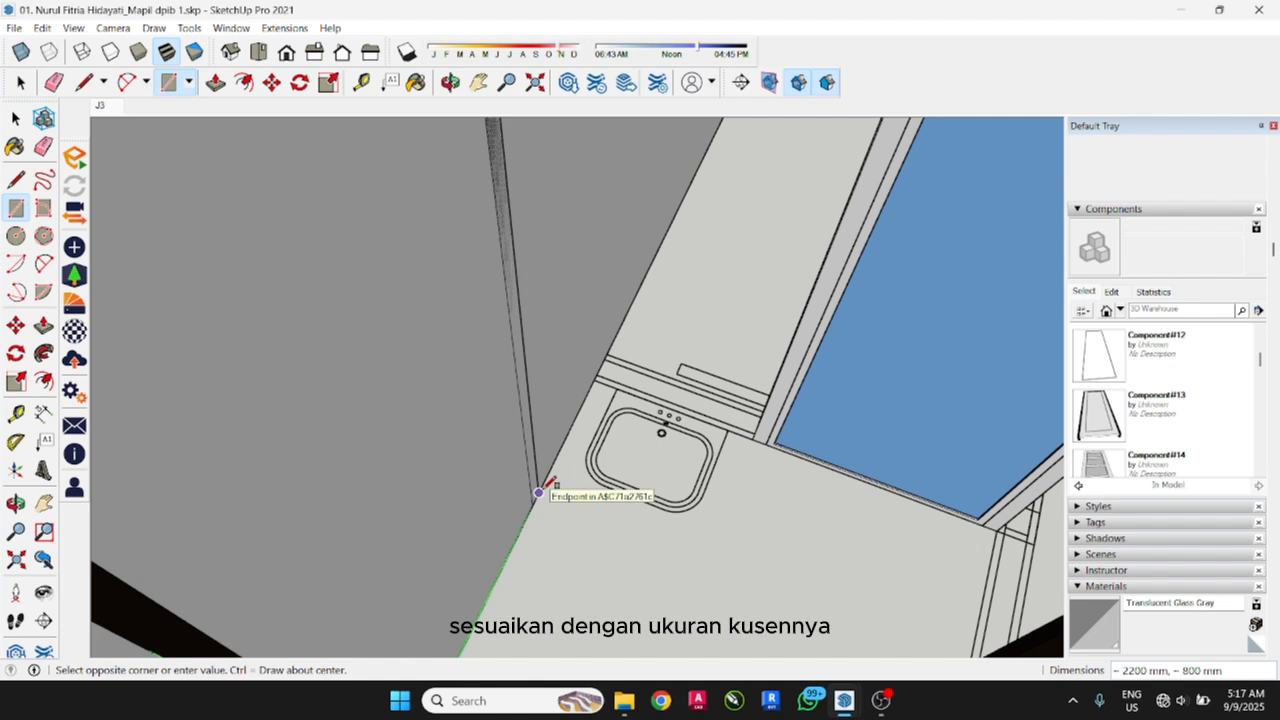
{"action": "left_click", "coordinate": [538, 492]}
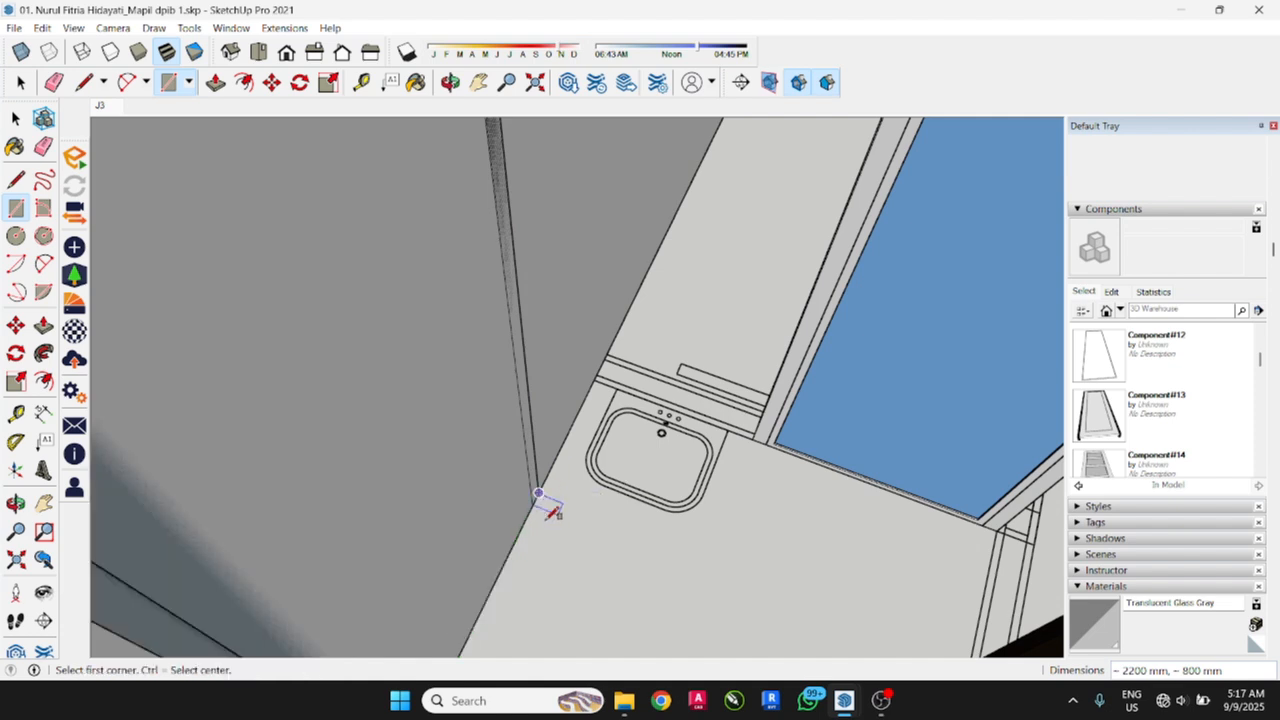
{"action": "scroll", "coordinate": [523, 520], "scroll_direction": "down", "scroll_amount": 3}
{"action": "key", "text": "space"}
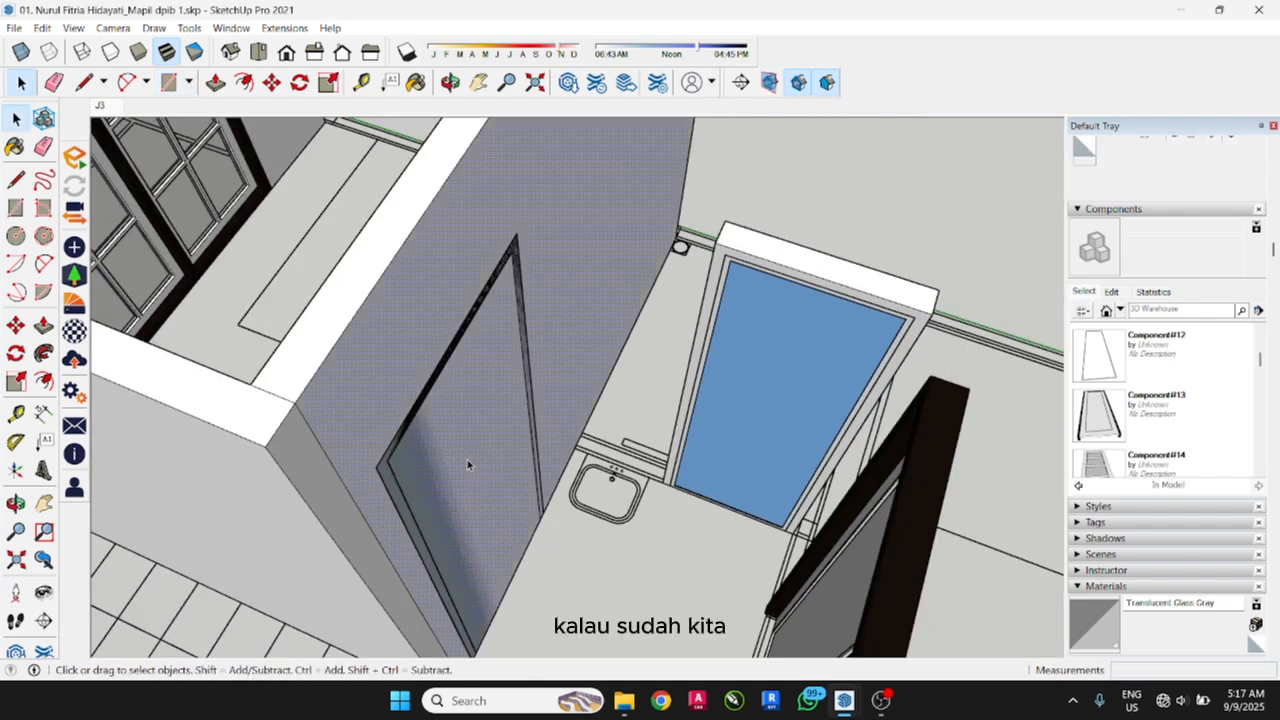
{"action": "left_click", "coordinate": [477, 462]}
Step: Draw a 2200 mm by 800 mm rectangle on the bedroom side of the wall, tracing the door's outer frame
{"action": "middle_click_drag", "start_coordinate": [507, 527], "coordinate": [818, 405]}
{"action": "key", "text": "r"}
{"action": "scroll", "coordinate": [830, 420], "scroll_direction": "up", "scroll_amount": 2}
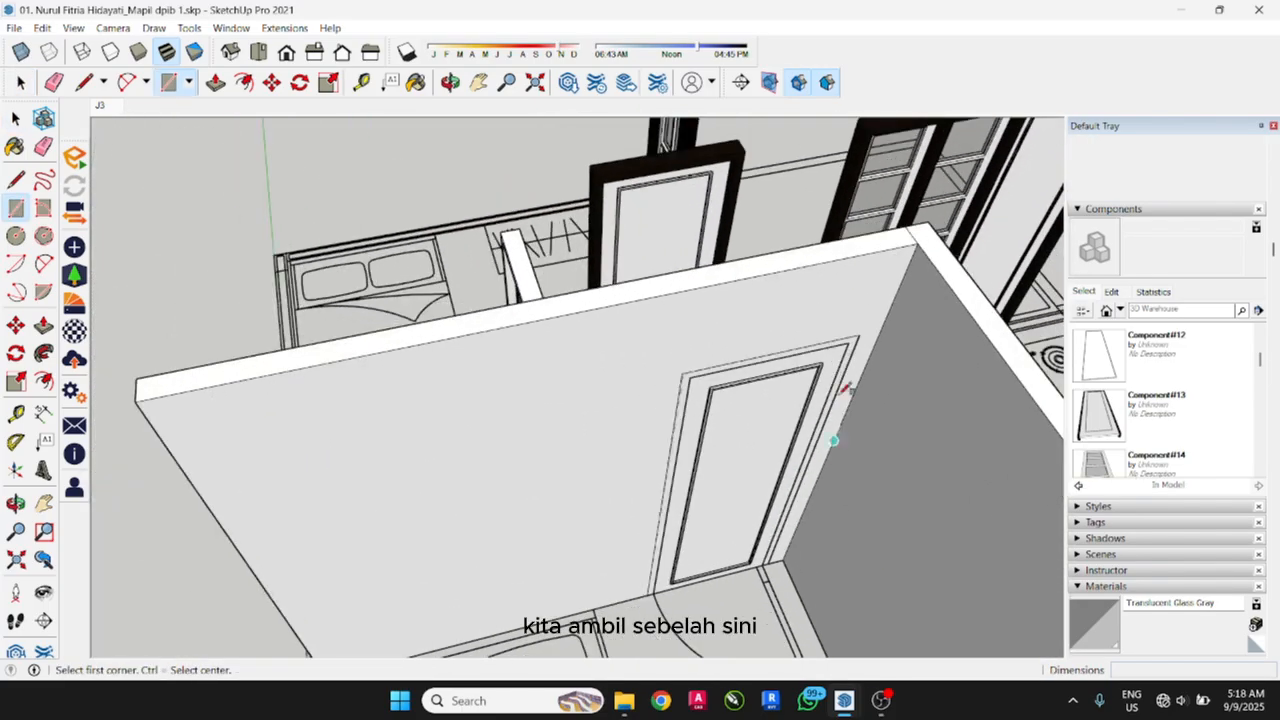
{"action": "left_click", "coordinate": [862, 333]}
{"action": "scroll", "coordinate": [655, 575], "scroll_direction": "up", "scroll_amount": 4}
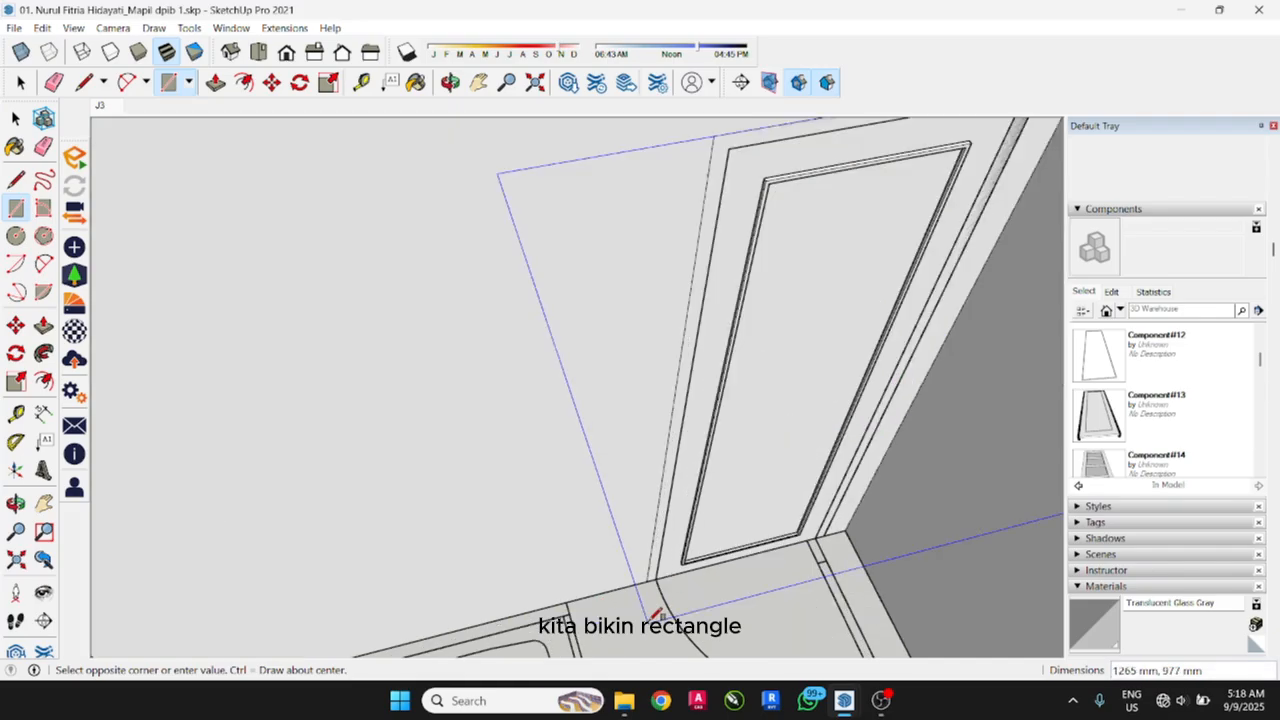
{"action": "left_click", "coordinate": [647, 578]}
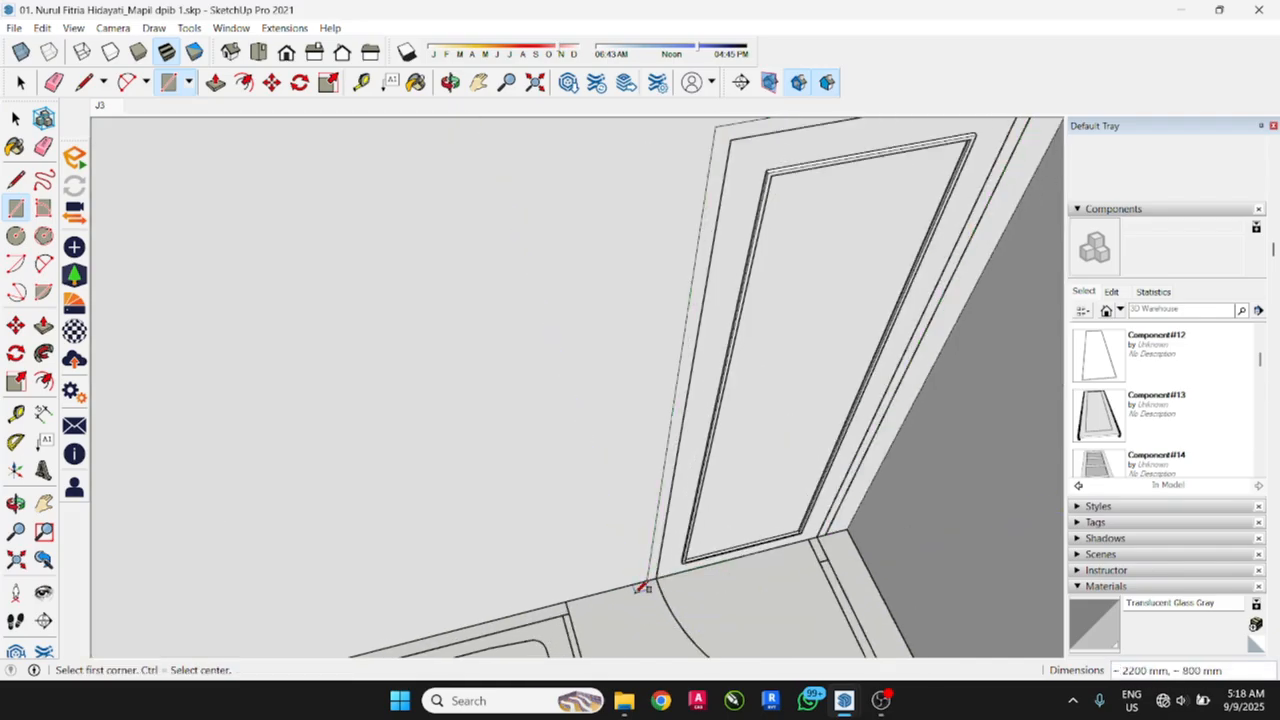
Step: Try to cut the bedroom door opening by pushing the traced rectangle through the wall from the bedroom side
{"action": "scroll", "coordinate": [642, 588], "scroll_direction": "down", "scroll_amount": 5}
{"action": "key", "text": "p"}
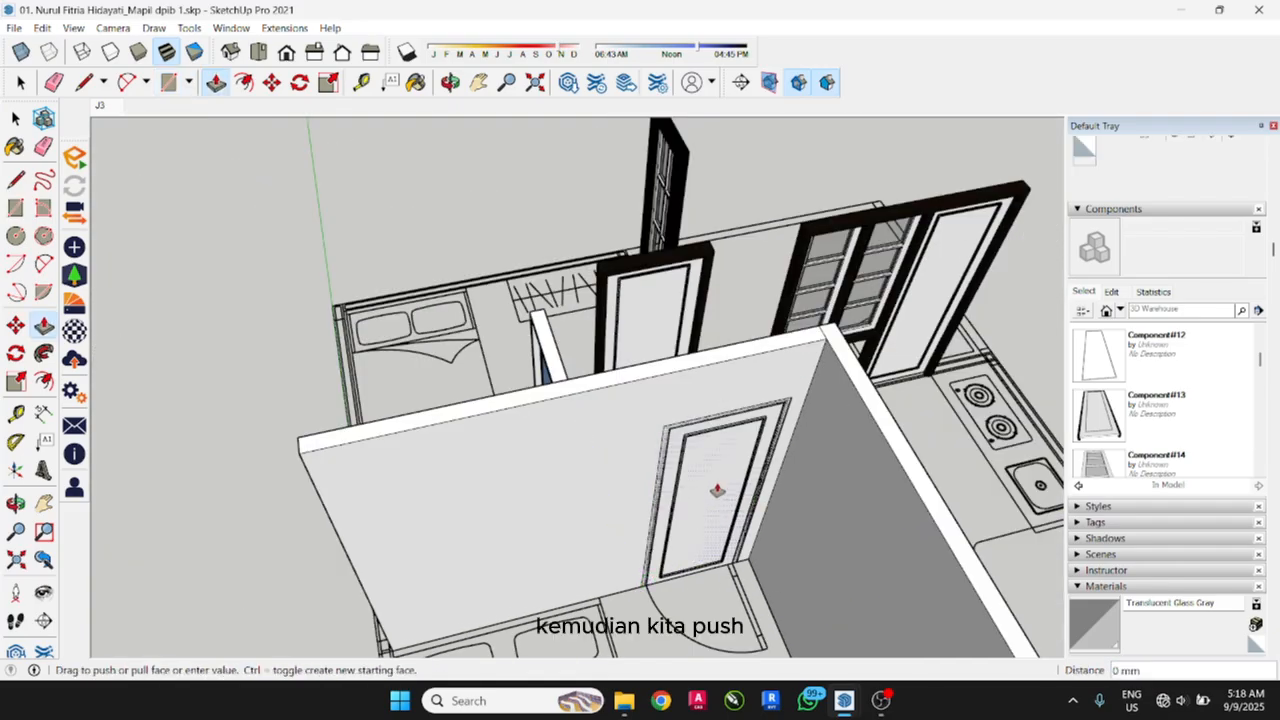
{"action": "left_click", "coordinate": [718, 492]}
{"action": "left_click", "coordinate": [640, 383]}
Step: Examine how the bedroom door frame lines up with the wall faces on the bathroom side and the bedroom side
{"action": "middle_click_drag", "start_coordinate": [640, 383], "coordinate": [388, 249]}
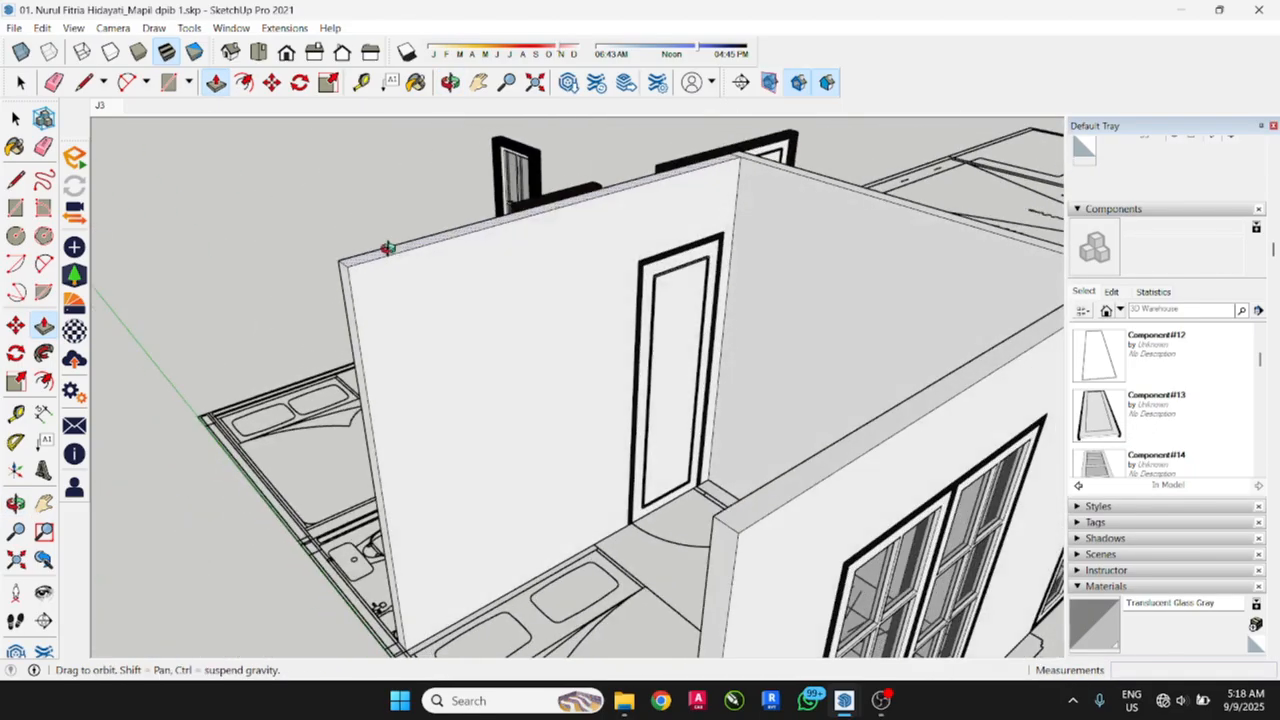
{"action": "middle_click_drag", "start_coordinate": [528, 314], "coordinate": [673, 281]}
{"action": "left_click", "coordinate": [539, 228]}
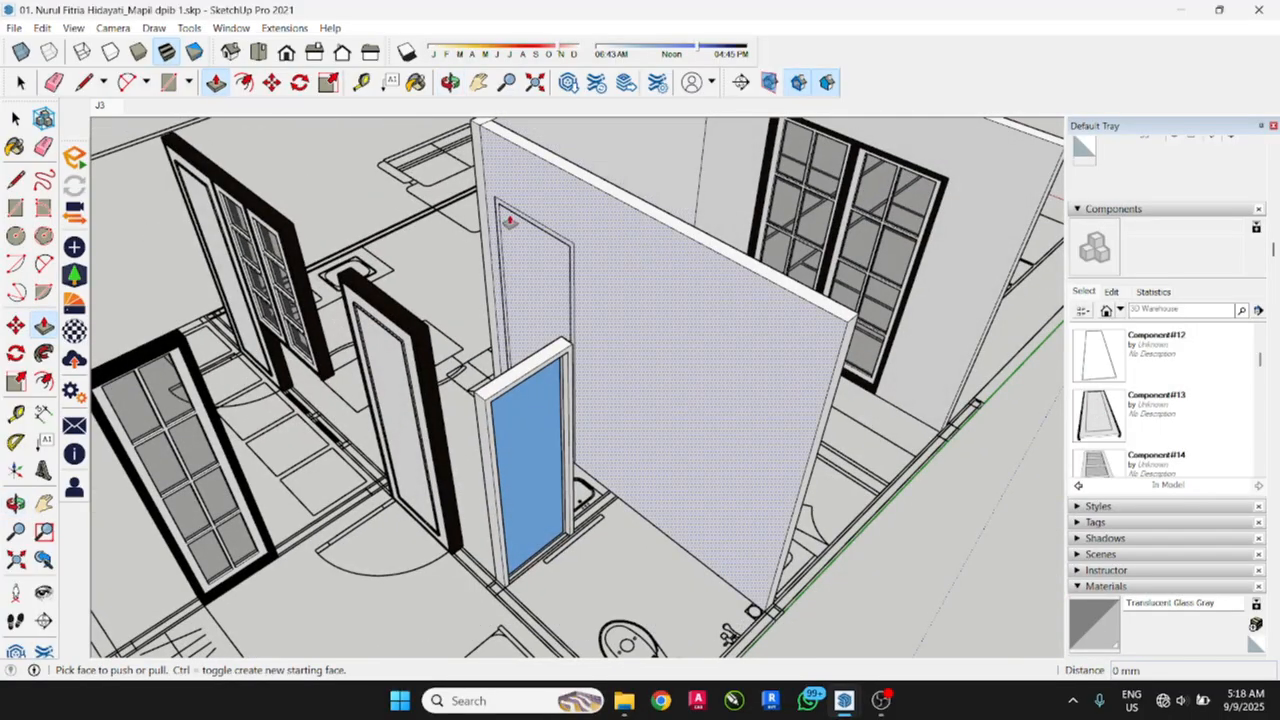
{"action": "scroll", "coordinate": [500, 208], "scroll_direction": "up", "scroll_amount": 3}
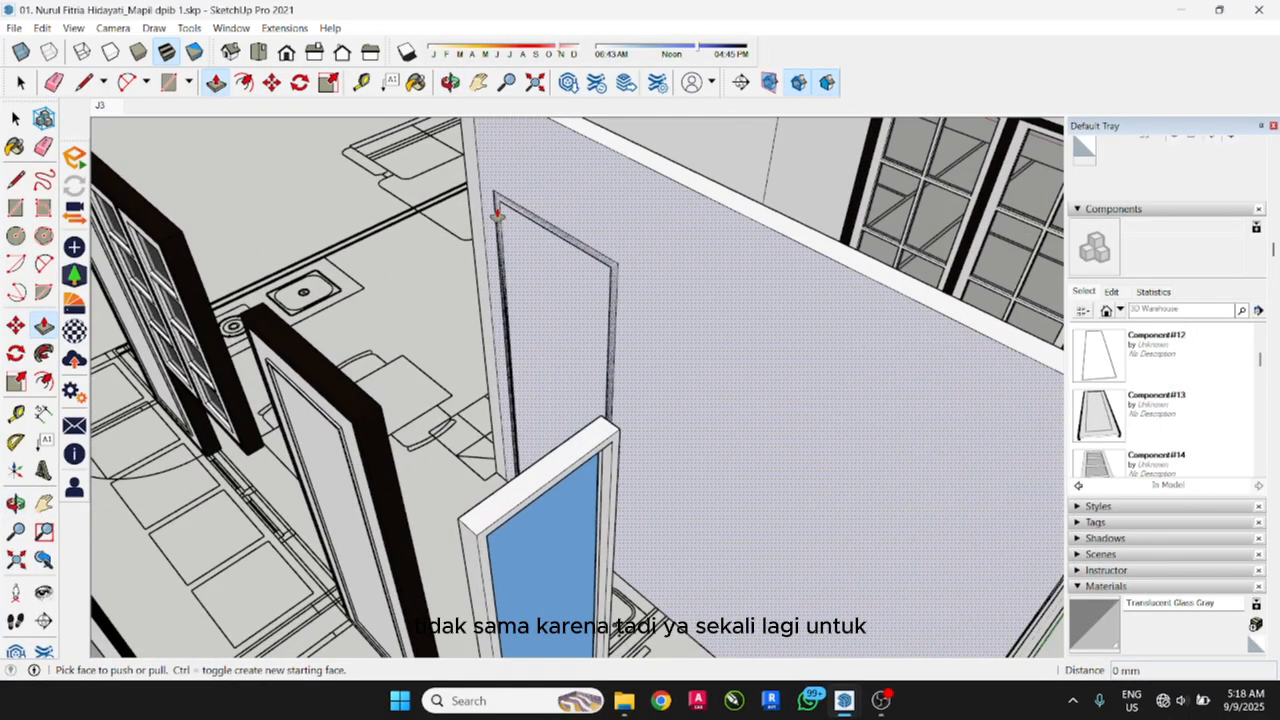
{"action": "scroll", "coordinate": [496, 213], "scroll_direction": "down", "scroll_amount": 4}
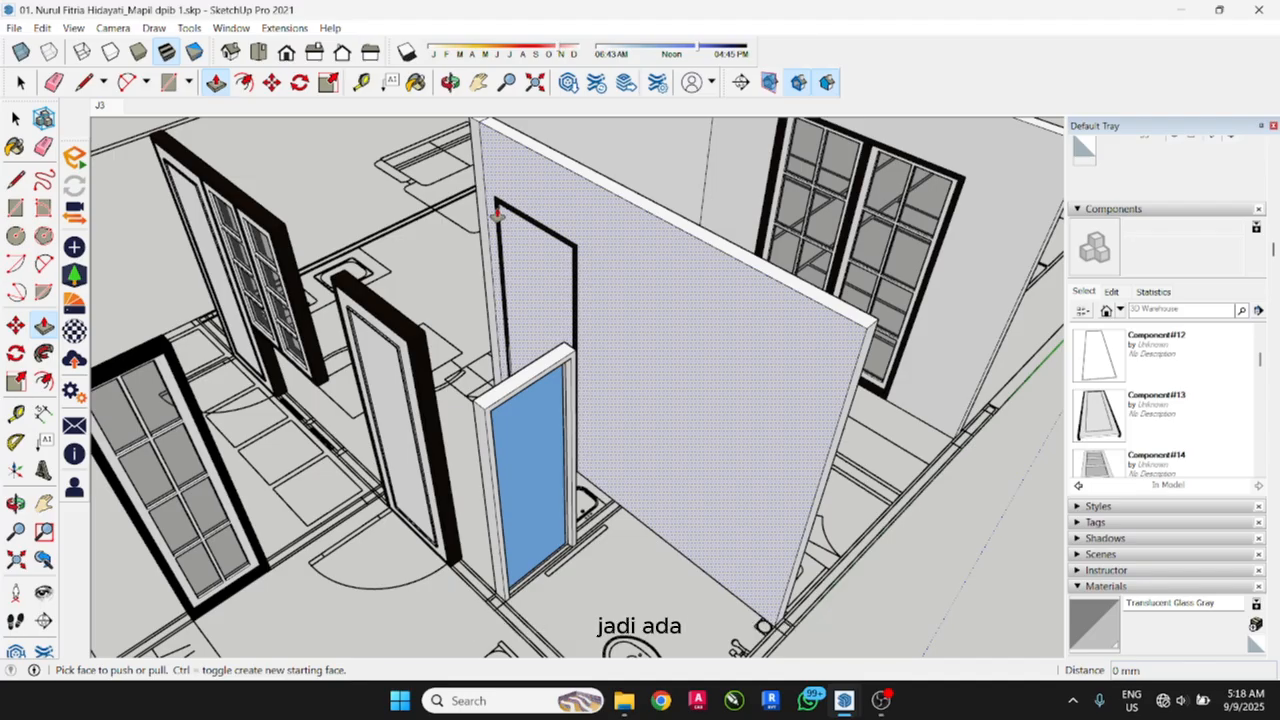
{"action": "scroll", "coordinate": [497, 213], "scroll_direction": "up", "scroll_amount": 4}
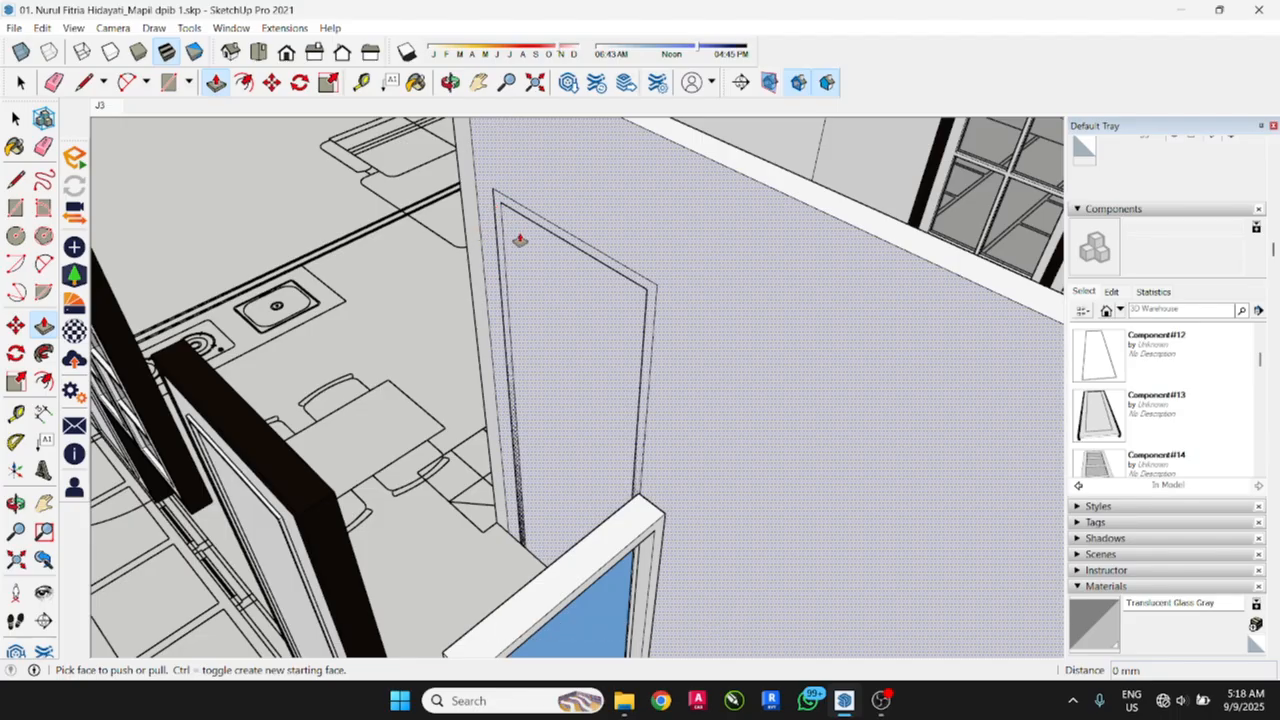
{"action": "middle_click_drag", "start_coordinate": [519, 240], "coordinate": [661, 249]}
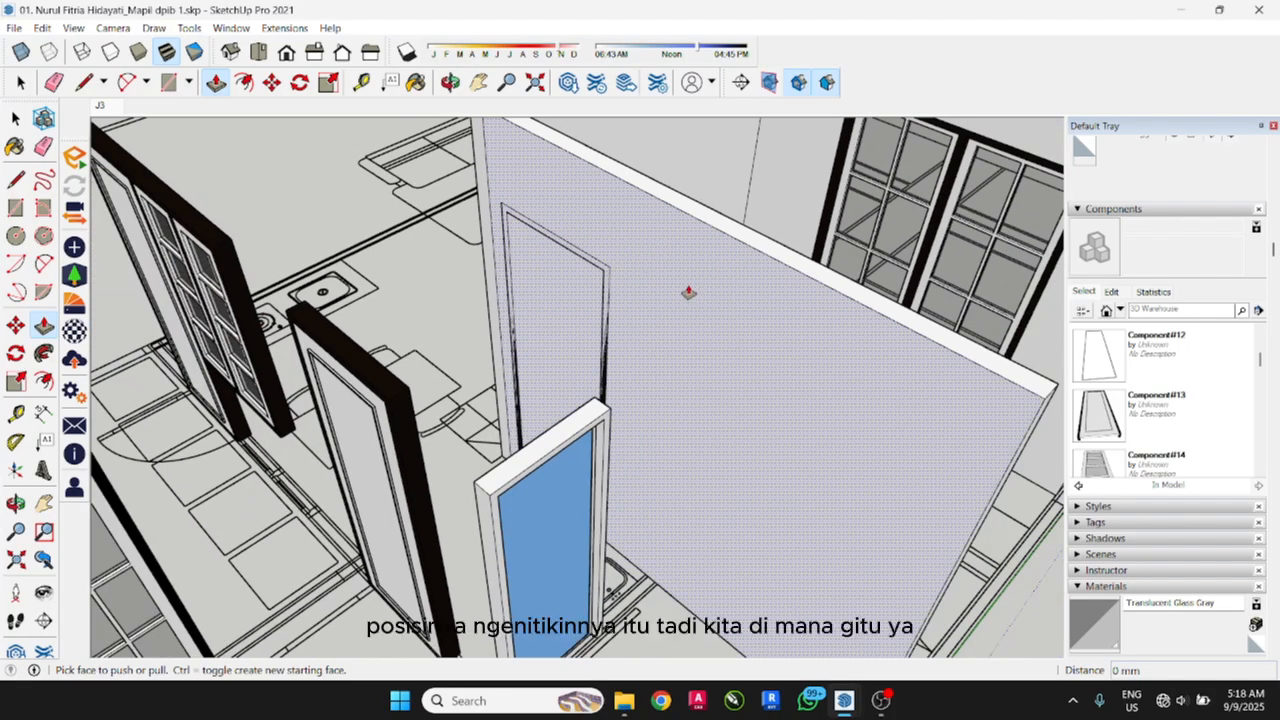
{"action": "middle_click_drag", "start_coordinate": [758, 350], "coordinate": [297, 406]}
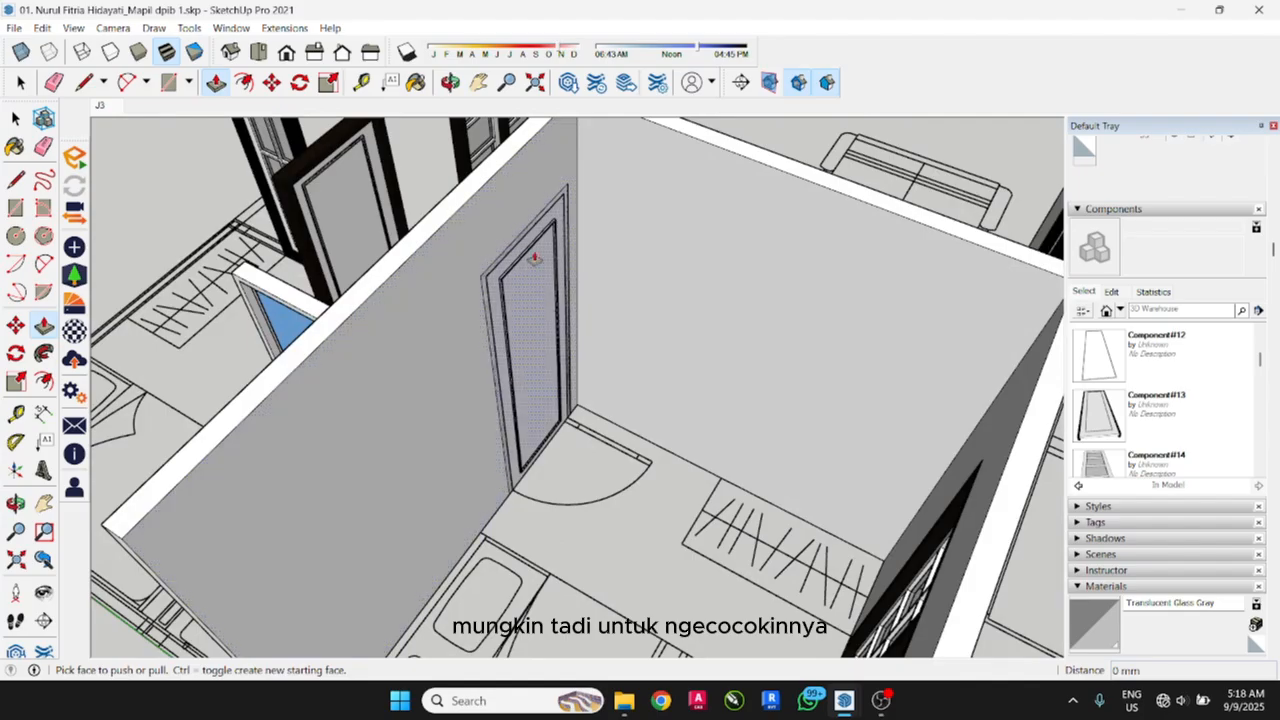
{"action": "scroll", "coordinate": [560, 485], "scroll_direction": "up", "scroll_amount": 3}
{"action": "scroll", "coordinate": [584, 490], "scroll_direction": "down", "scroll_amount": 4}
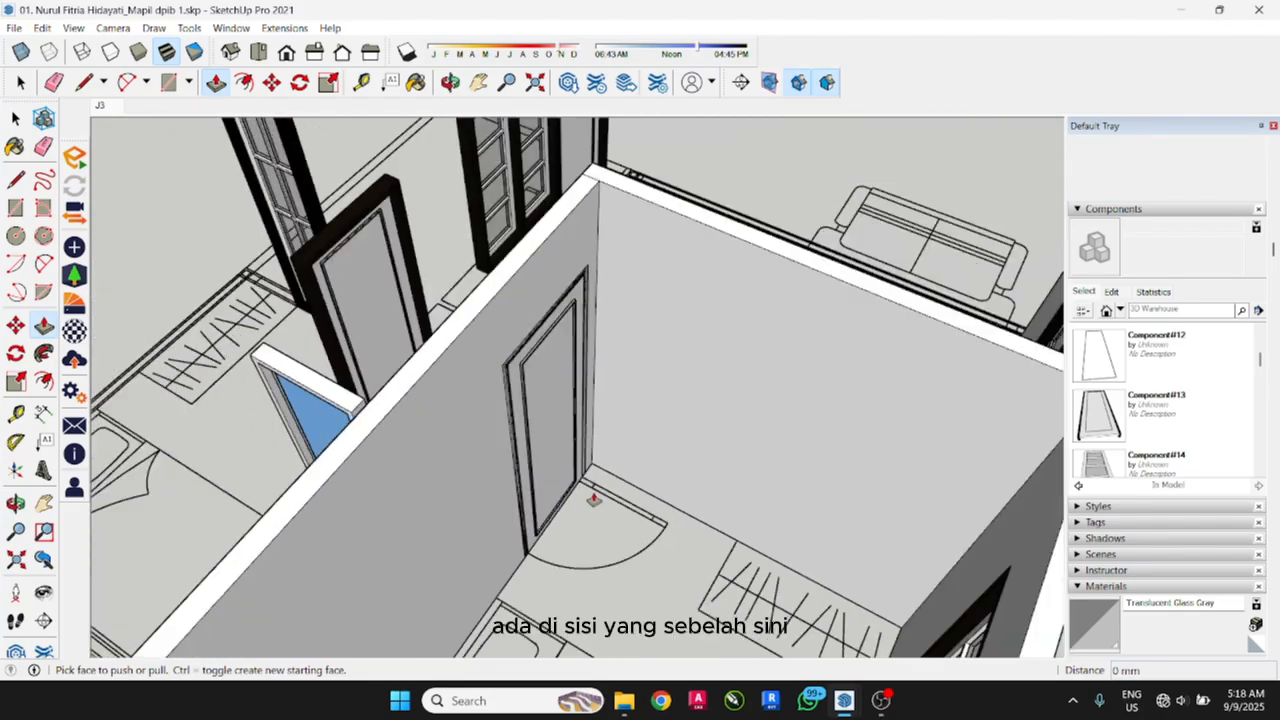
{"action": "left_click_drag", "start_coordinate": [543, 400], "coordinate": [478, 354]}
{"action": "scroll", "coordinate": [511, 388], "scroll_direction": "down", "scroll_amount": 2}
{"action": "middle_click_drag", "start_coordinate": [514, 386], "coordinate": [845, 432]}
{"action": "key", "text": "Escape"}
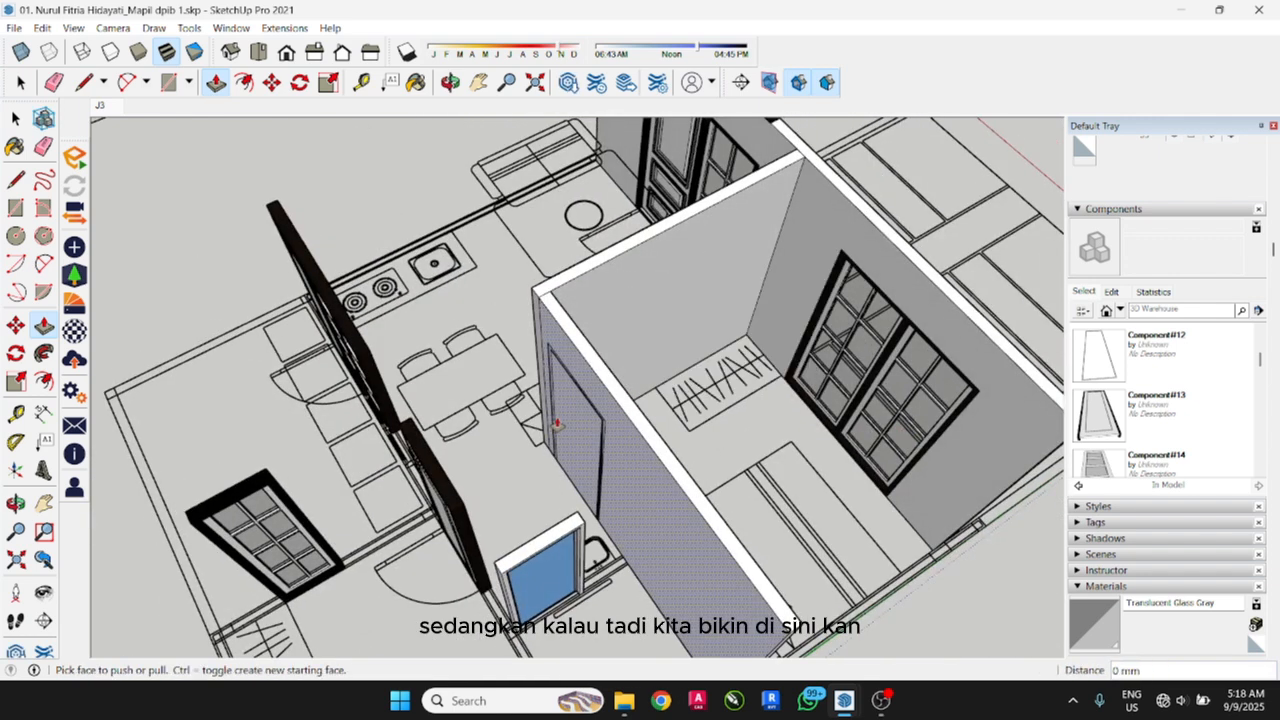
Step: Try again to trace the bedroom door frame with an 800 mm by 2200 mm rectangle on the bathroom-side wall face
{"action": "key", "text": "r"}
{"action": "scroll", "coordinate": [551, 345], "scroll_direction": "up", "scroll_amount": 3}
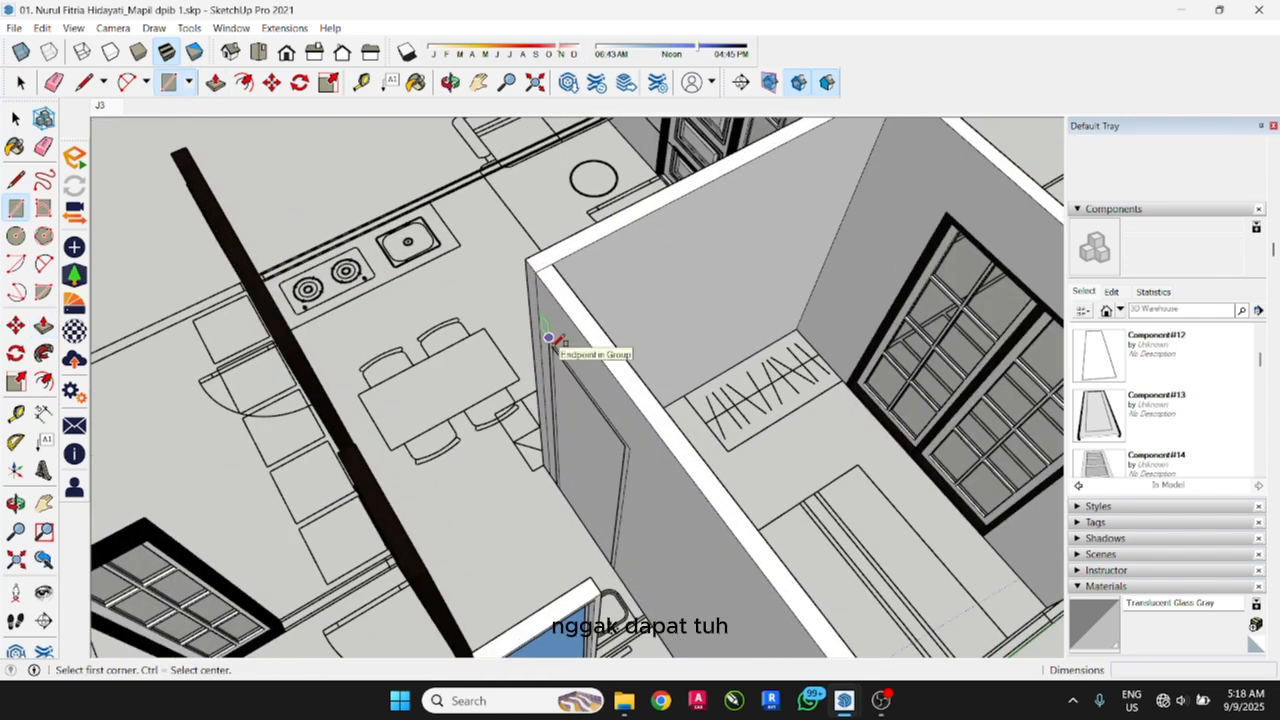
{"action": "left_click", "coordinate": [548, 338]}
{"action": "scroll", "coordinate": [620, 520], "scroll_direction": "up", "scroll_amount": 2}
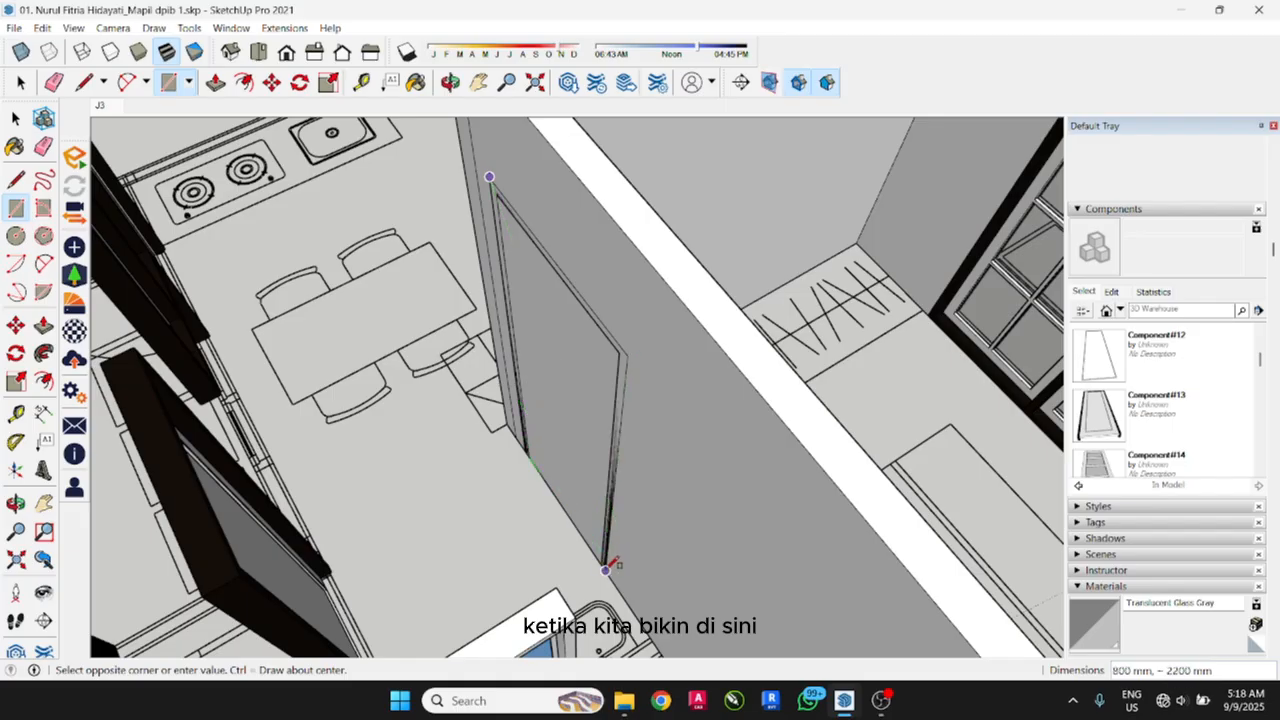
{"action": "left_click", "coordinate": [606, 569]}
{"action": "key", "text": "space"}
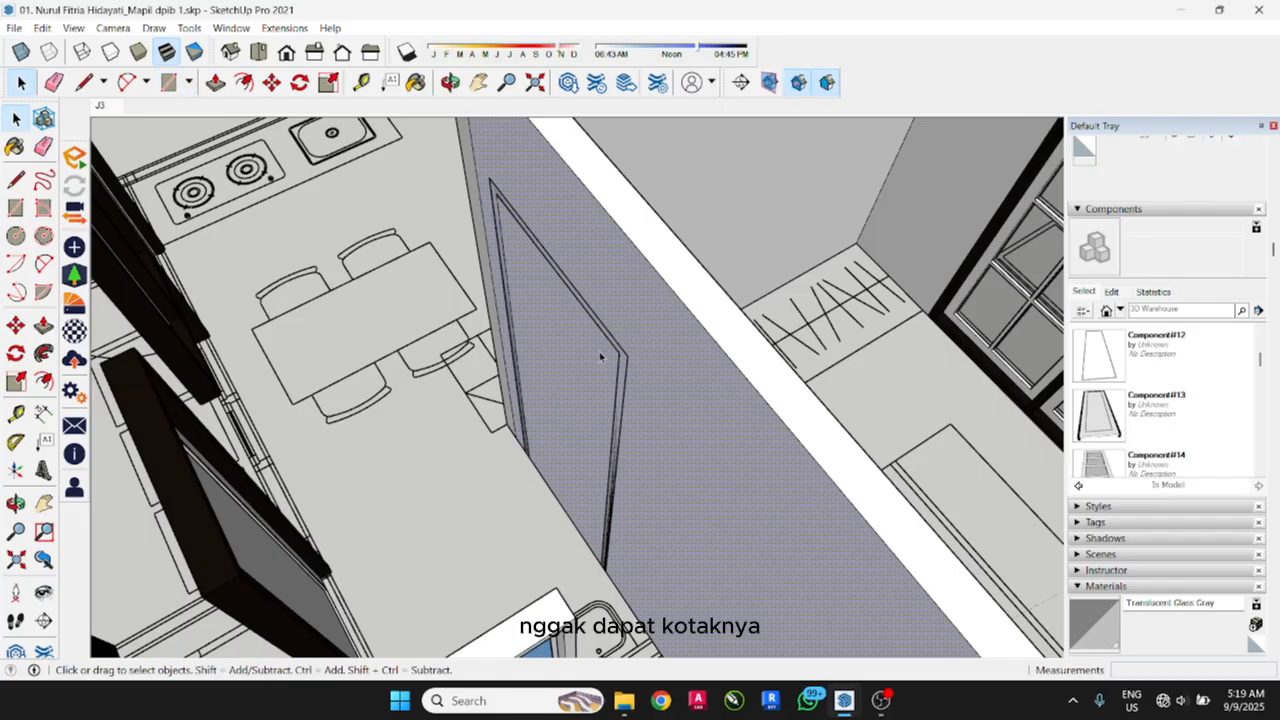
Step: Cut the front bedroom's door opening by pushing the traced rectangle 100 mm through the wall
{"action": "middle_click_drag", "start_coordinate": [674, 366], "coordinate": [638, 452]}
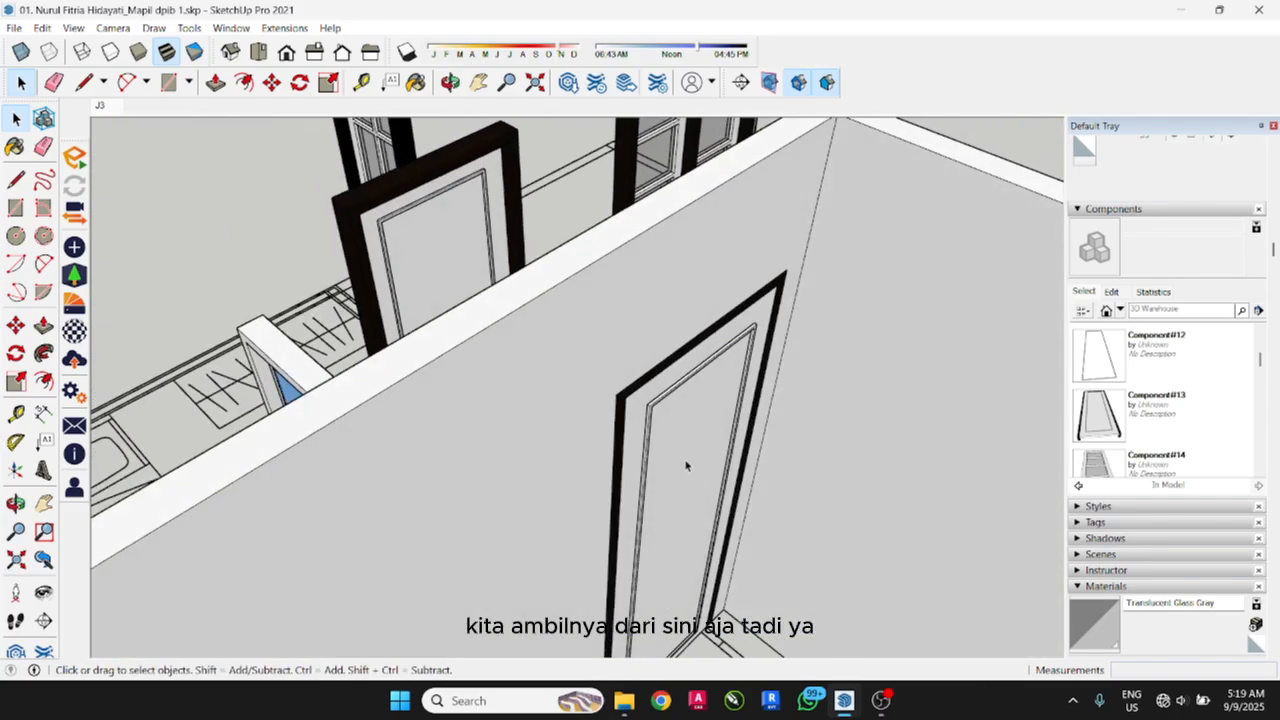
{"action": "key", "text": "p"}
{"action": "left_click", "coordinate": [678, 414]}
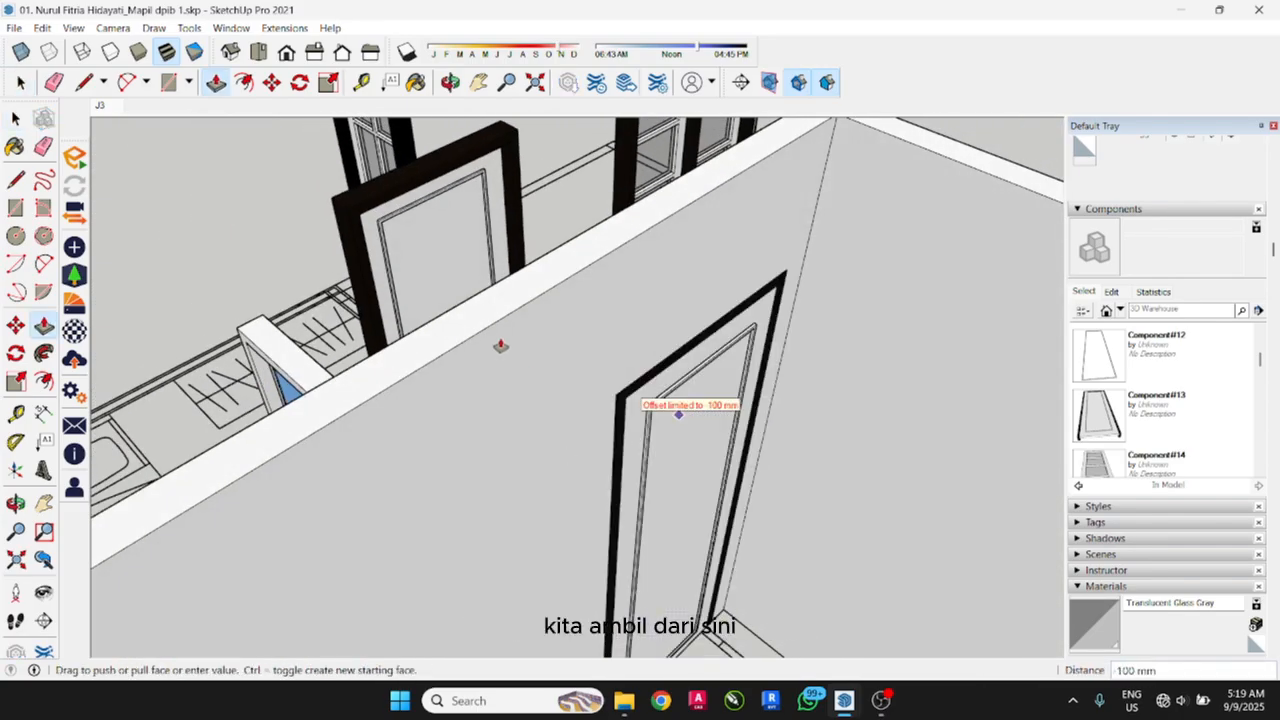
{"action": "middle_click_drag", "start_coordinate": [478, 296], "coordinate": [735, 394]}
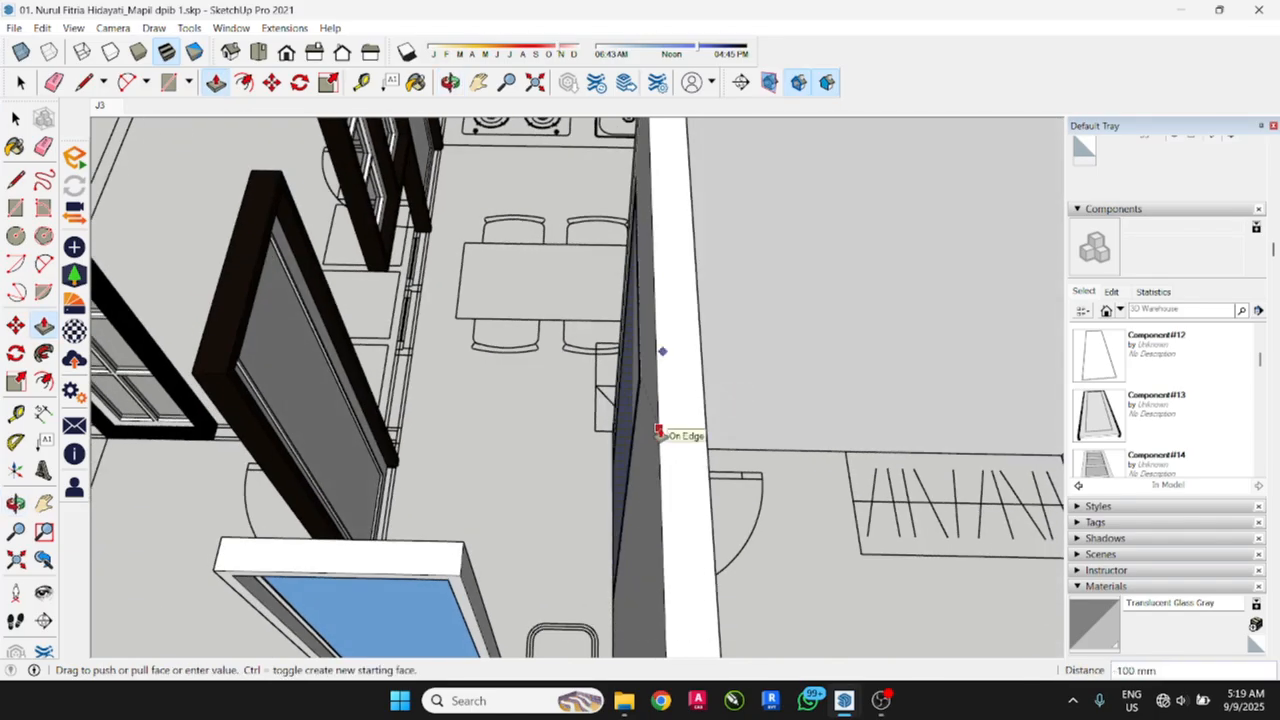
{"action": "middle_click_drag", "start_coordinate": [660, 434], "coordinate": [864, 464]}
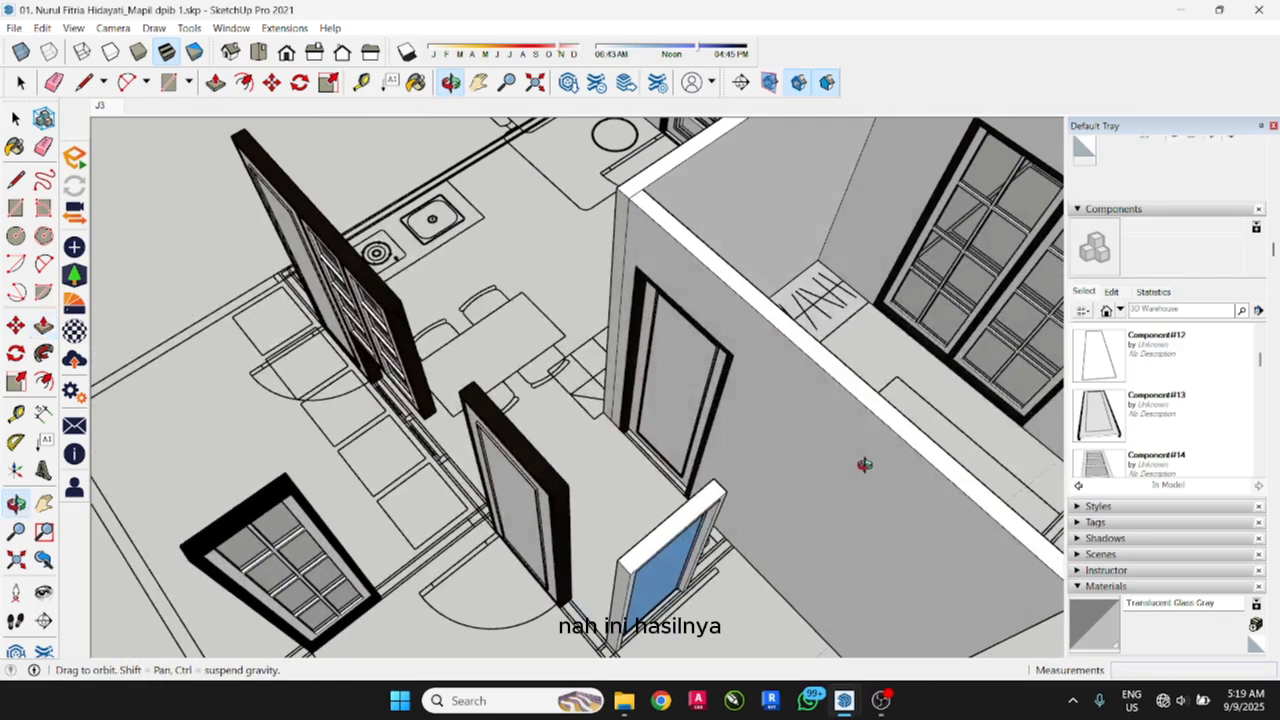
{"action": "scroll", "coordinate": [529, 327], "scroll_direction": "down", "scroll_amount": 6}
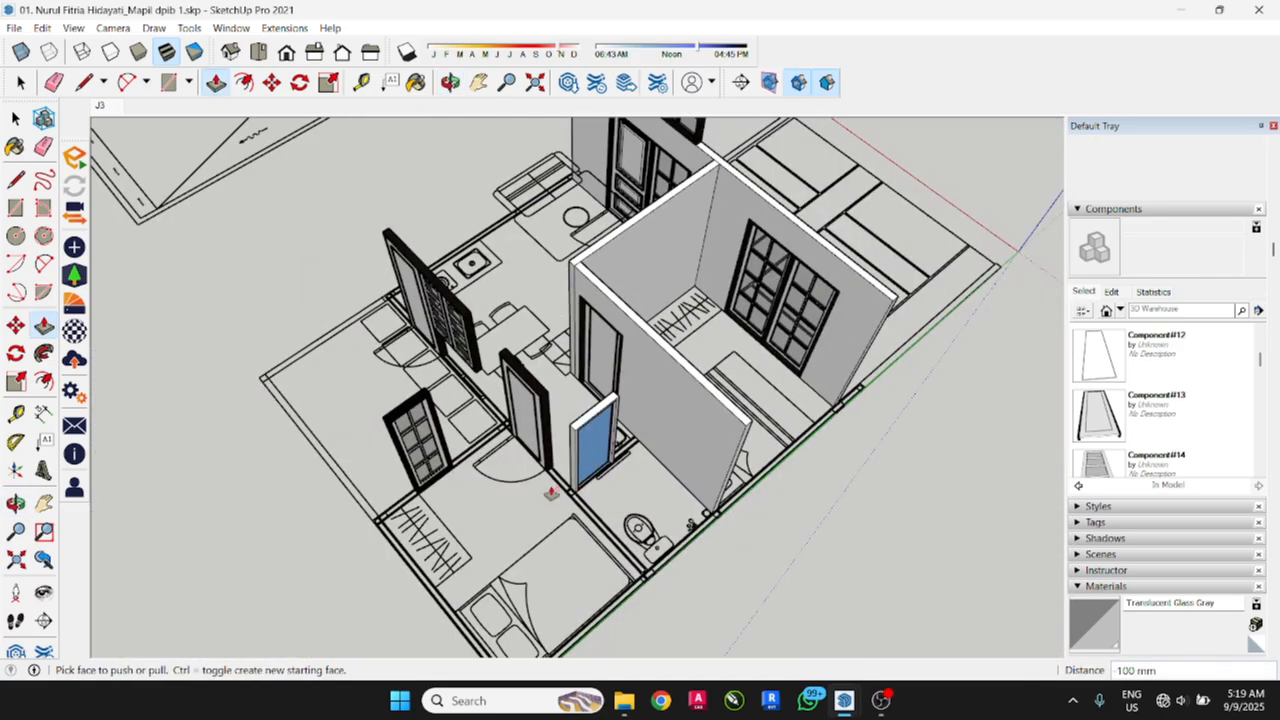
Step: Draw a rectangle about 2950 mm by 100 mm over the plan of the wall between the bathroom and the rear bedroom
{"action": "middle_click_drag", "start_coordinate": [490, 500], "coordinate": [314, 531]}
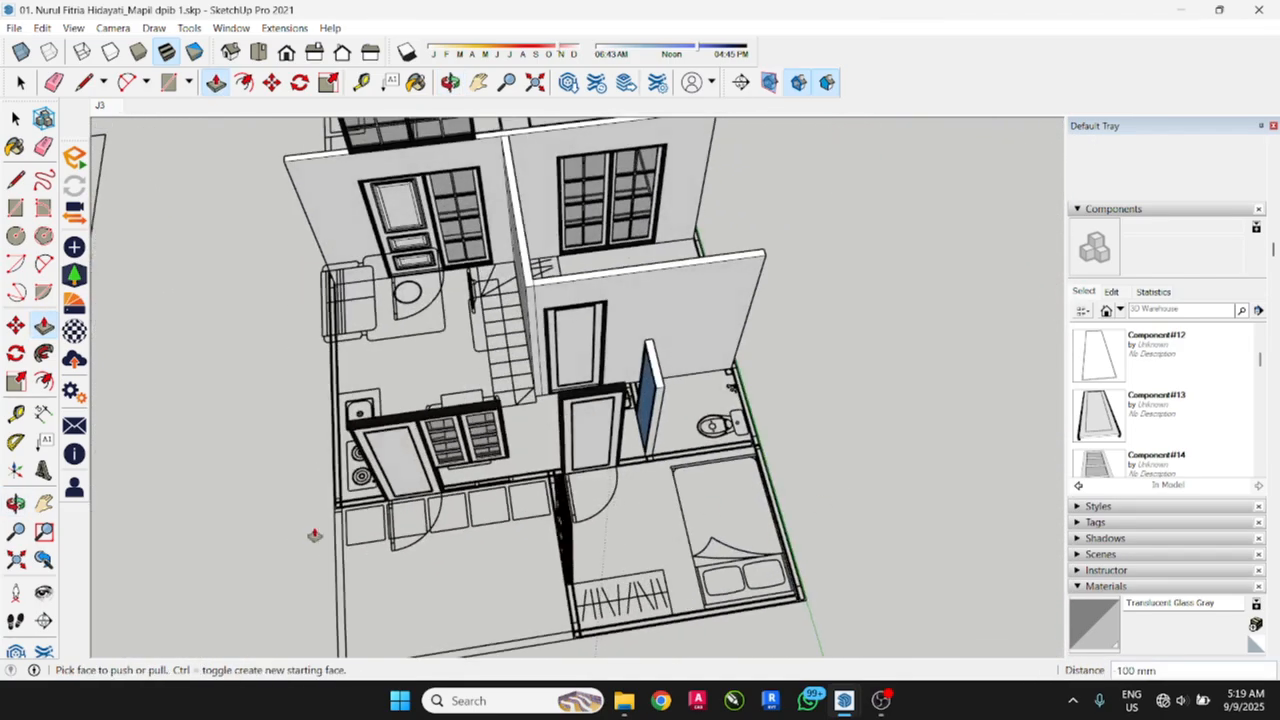
{"action": "scroll", "coordinate": [330, 532], "scroll_direction": "up", "scroll_amount": 2}
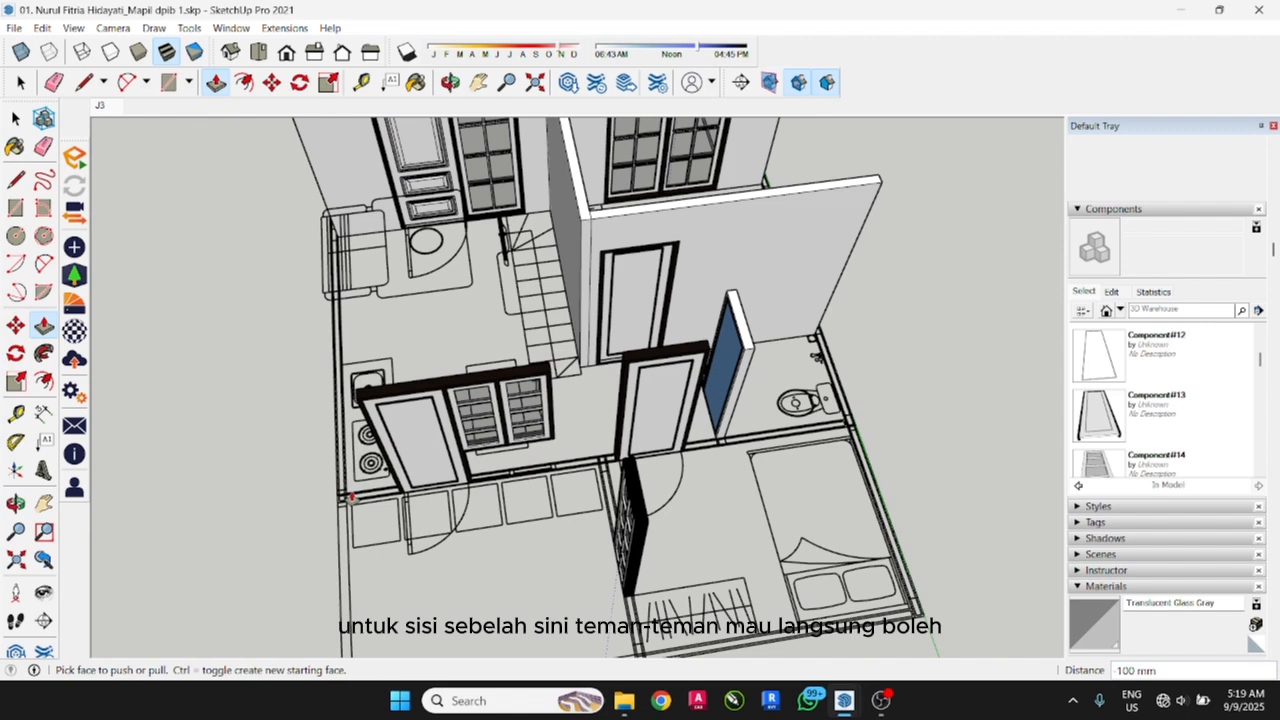
{"action": "scroll", "coordinate": [577, 494], "scroll_direction": "up", "scroll_amount": 2}
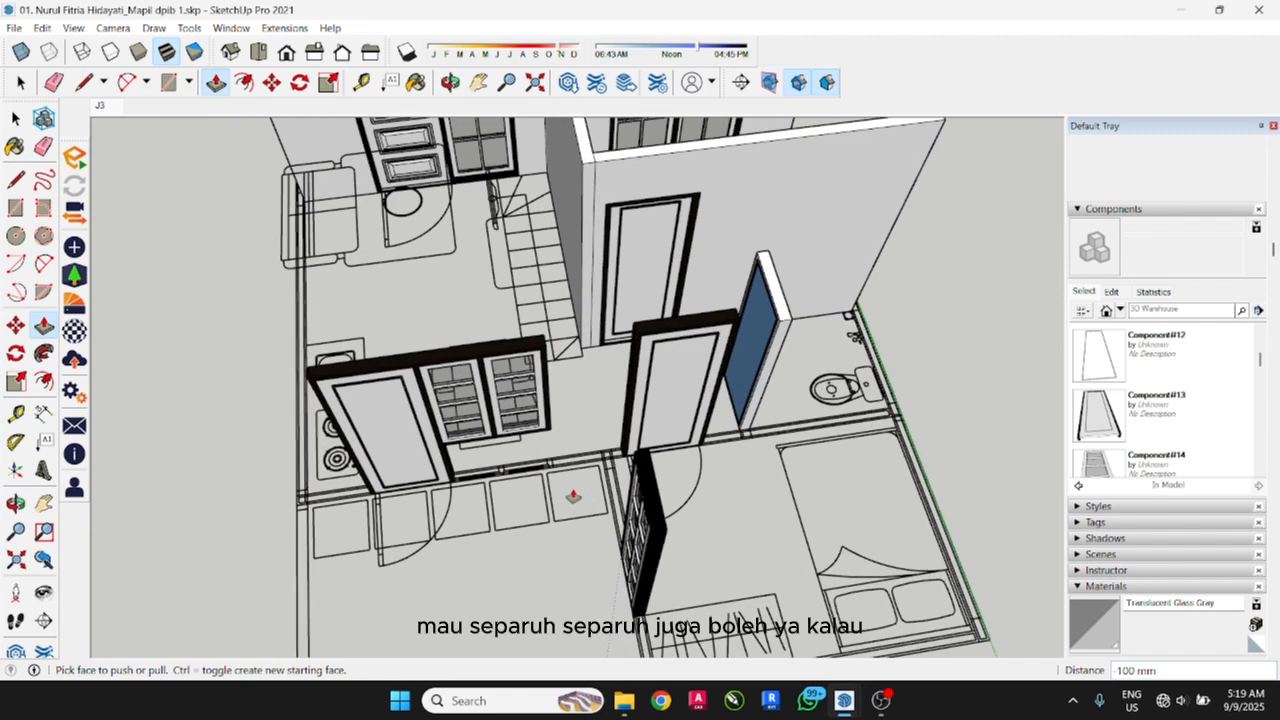
{"action": "key", "text": "r"}
{"action": "scroll", "coordinate": [612, 446], "scroll_direction": "up", "scroll_amount": 4}
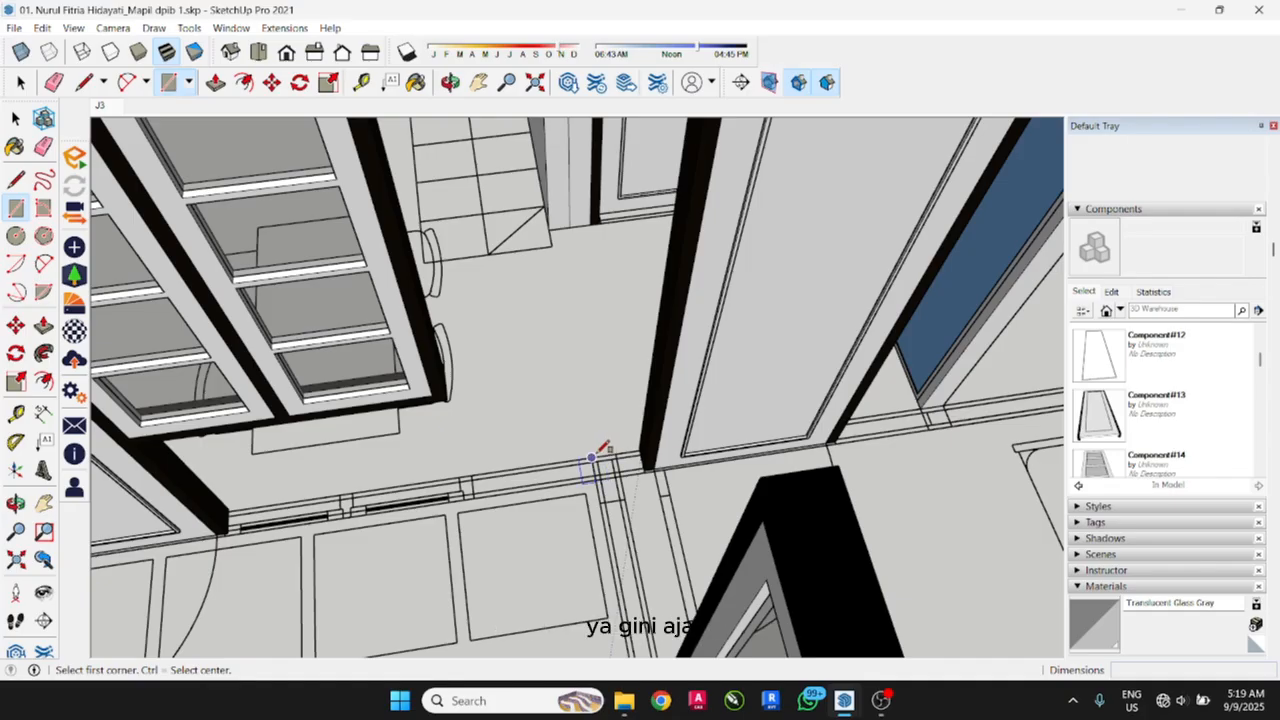
{"action": "left_click", "coordinate": [603, 455]}
{"action": "scroll", "coordinate": [600, 454], "scroll_direction": "down", "scroll_amount": 4}
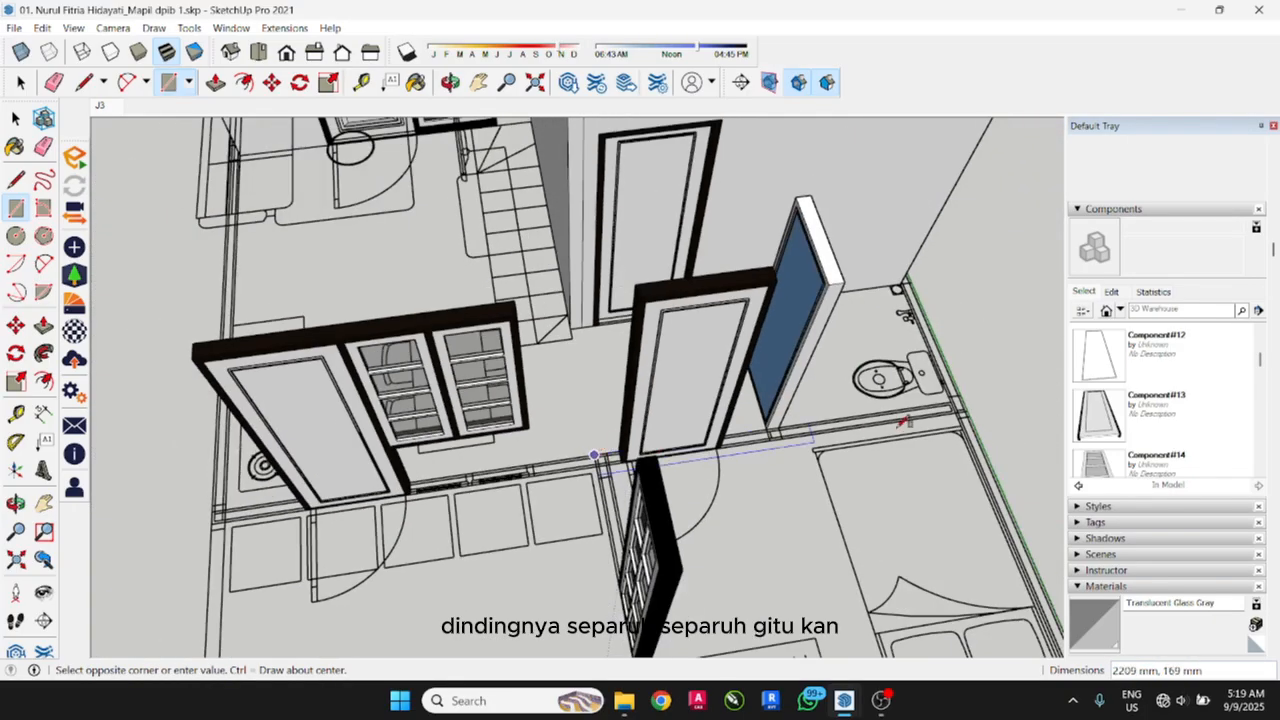
{"action": "scroll", "coordinate": [957, 405], "scroll_direction": "up", "scroll_amount": 3}
{"action": "left_click", "coordinate": [957, 405]}
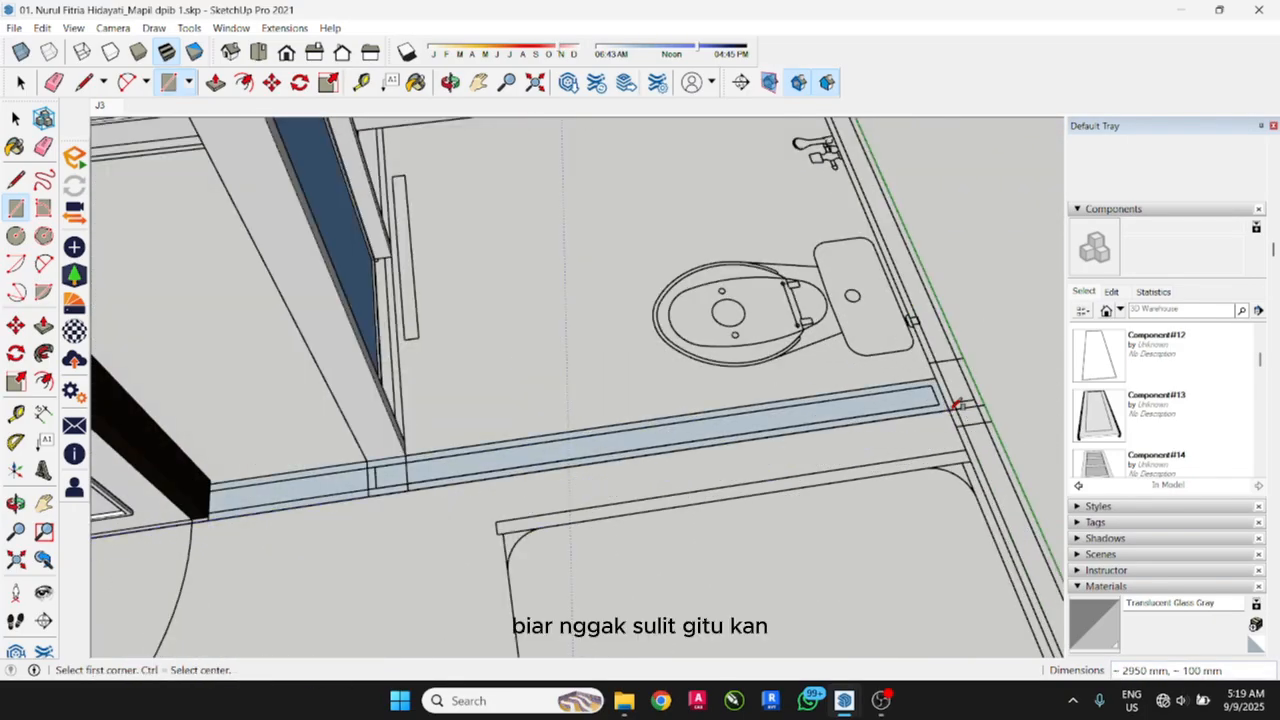
{"action": "scroll", "coordinate": [822, 500], "scroll_direction": "down", "scroll_amount": 5}
Step: Extrude the wall rectangle between the bathroom and the rear bedroom to a height of 2700 mm
{"action": "key", "text": "p"}
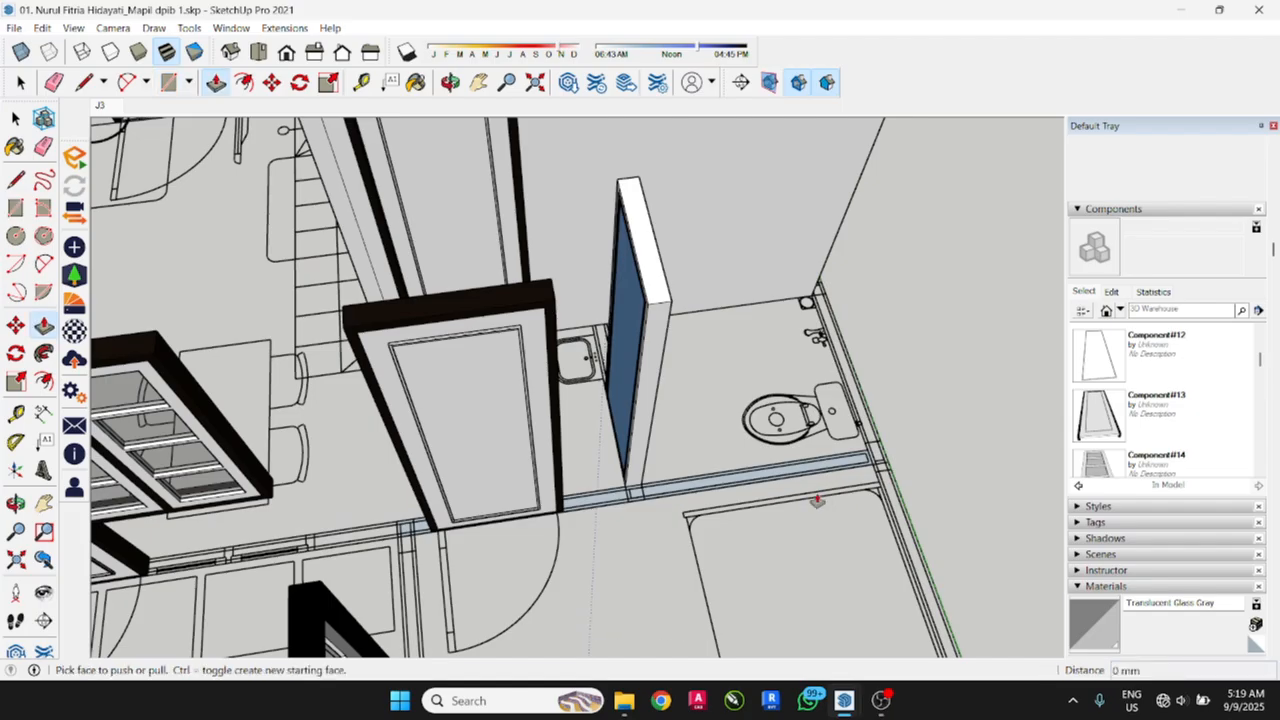
{"action": "left_click", "coordinate": [817, 477]}
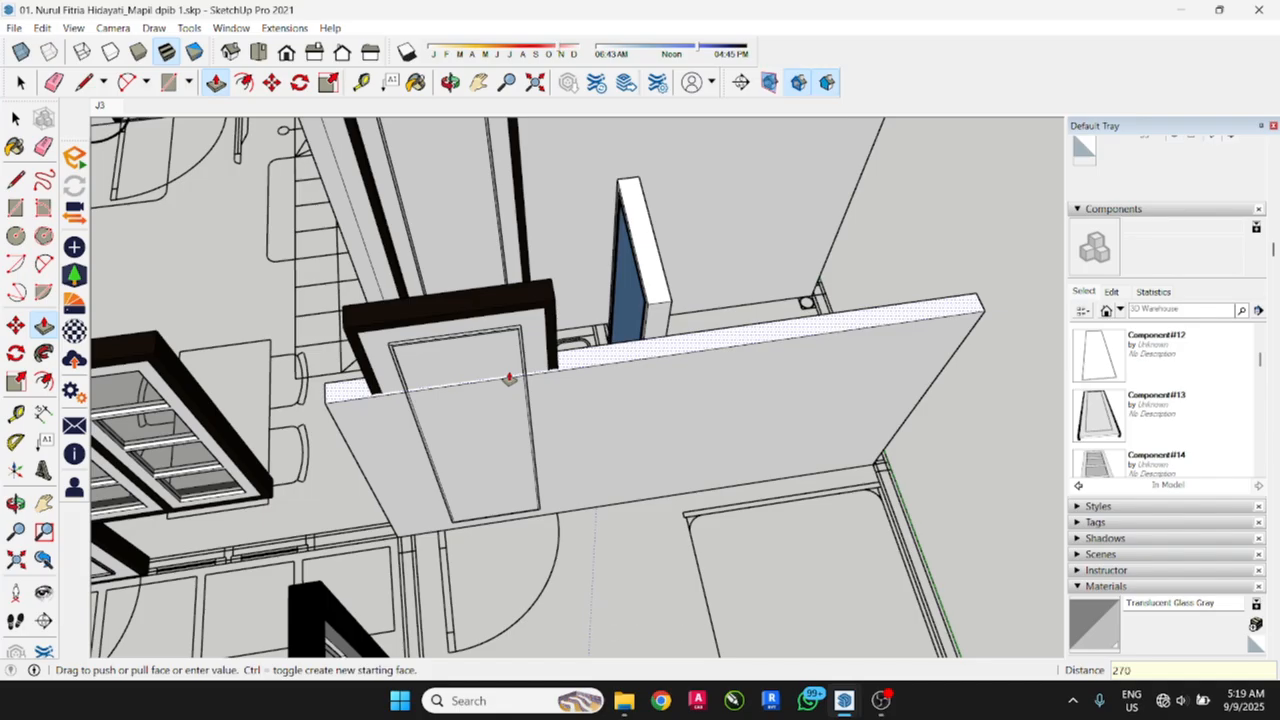
{"action": "scroll", "coordinate": [508, 378], "scroll_direction": "up", "scroll_amount": 5}
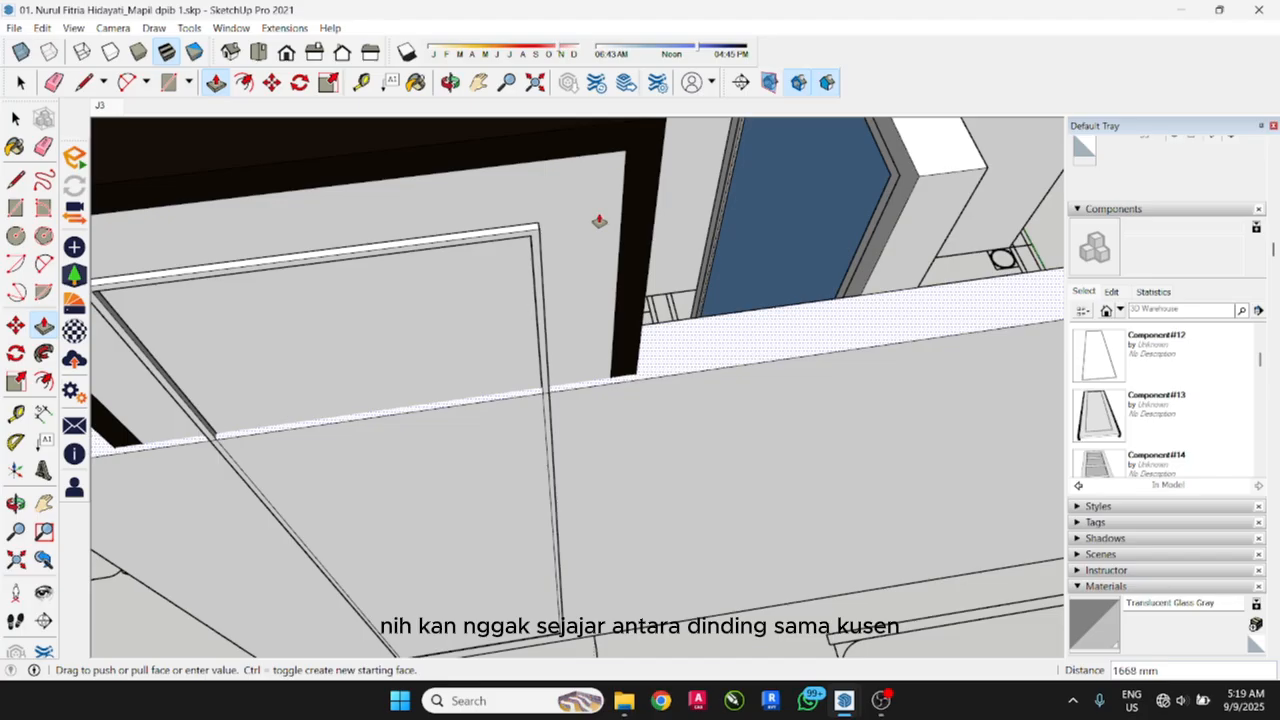
{"action": "scroll", "coordinate": [599, 221], "scroll_direction": "down", "scroll_amount": 3}
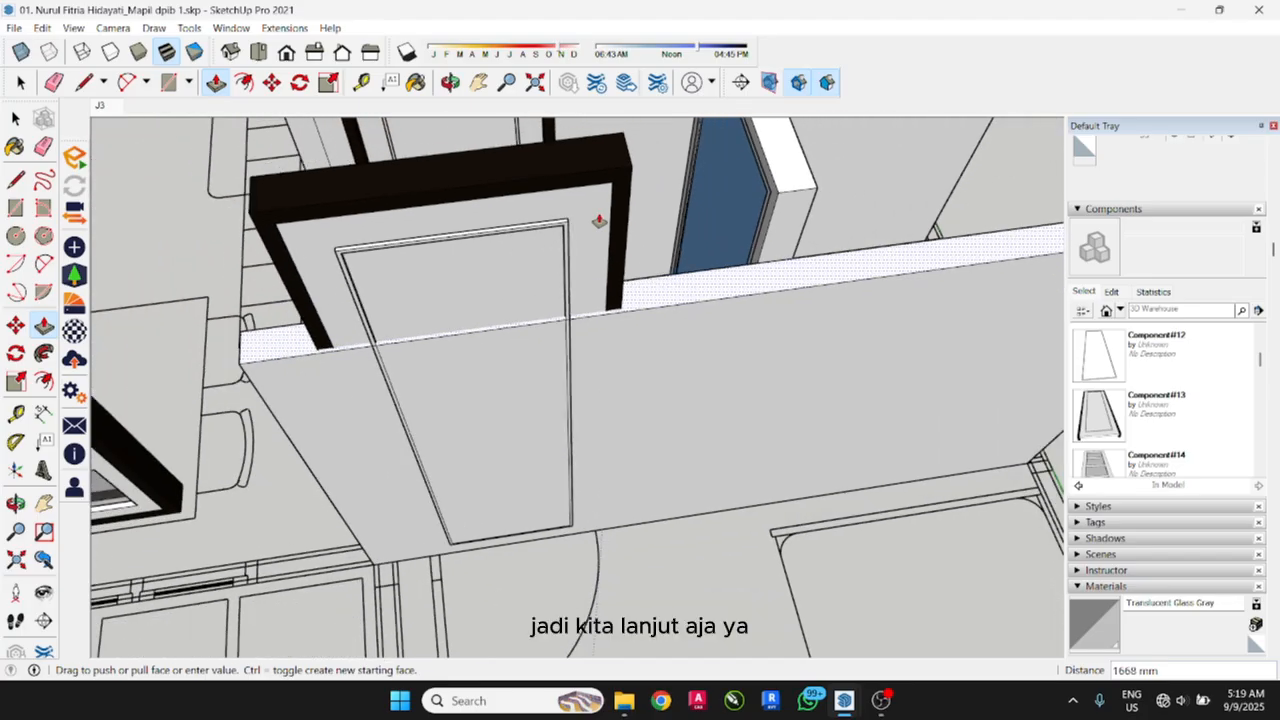
{"action": "type", "text": "2700"}
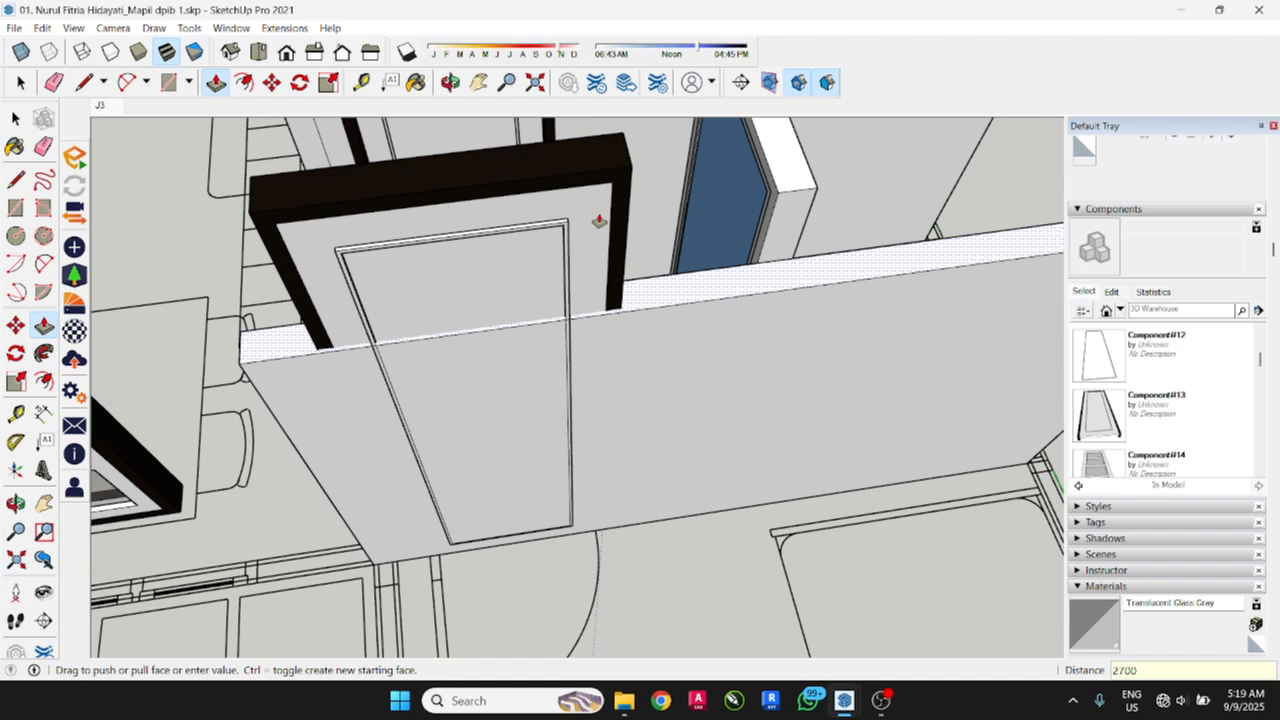
{"action": "key", "text": "Return"}
Step: Move the rear bedroom's door about 10 mm so its frame is flush with the hallway-side wall face
{"action": "middle_click_drag", "start_coordinate": [600, 220], "coordinate": [873, 466]}
{"action": "scroll", "coordinate": [487, 531], "scroll_direction": "up", "scroll_amount": 3}
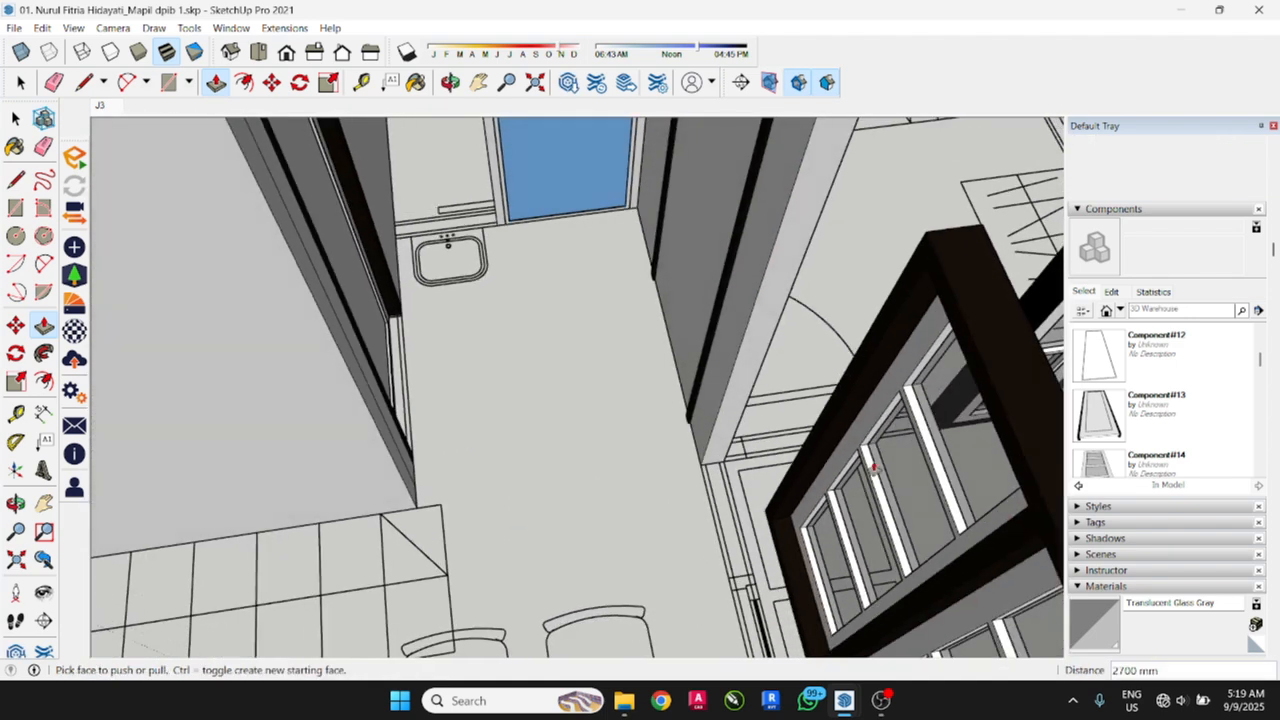
{"action": "scroll", "coordinate": [674, 430], "scroll_direction": "up", "scroll_amount": 6}
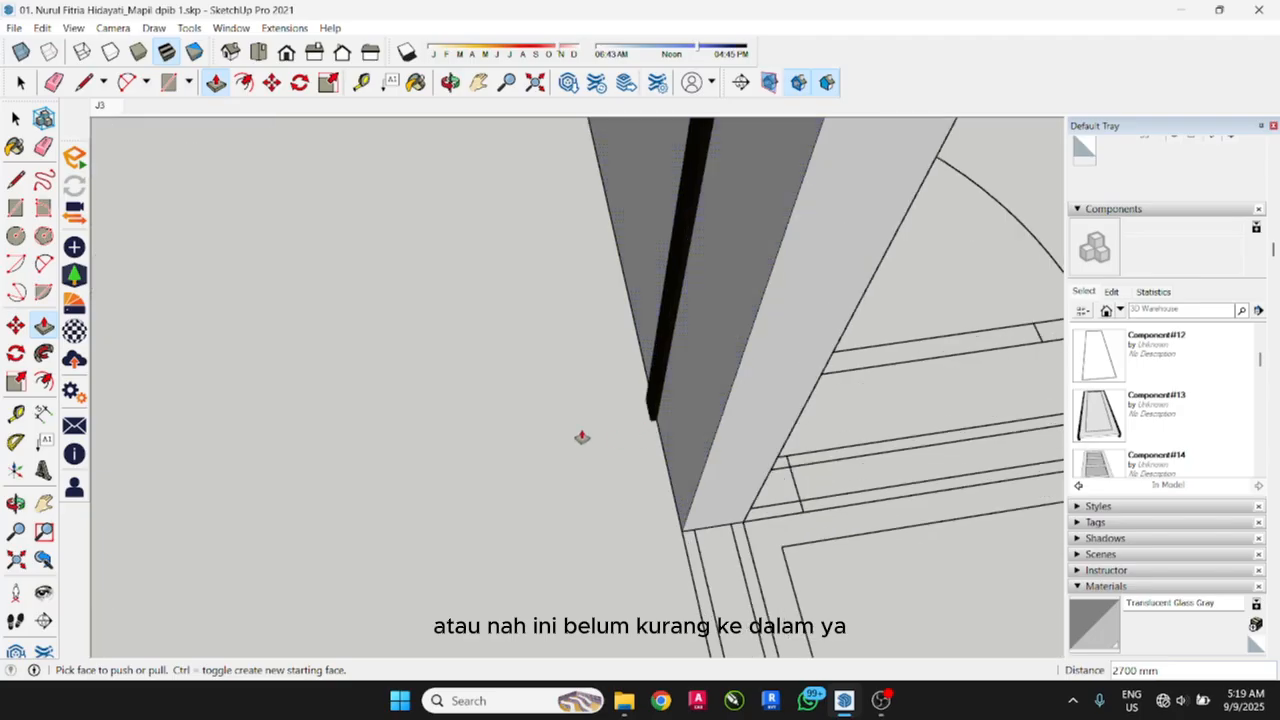
{"action": "left_click", "coordinate": [15, 118]}
{"action": "scroll", "coordinate": [634, 423], "scroll_direction": "up", "scroll_amount": 2}
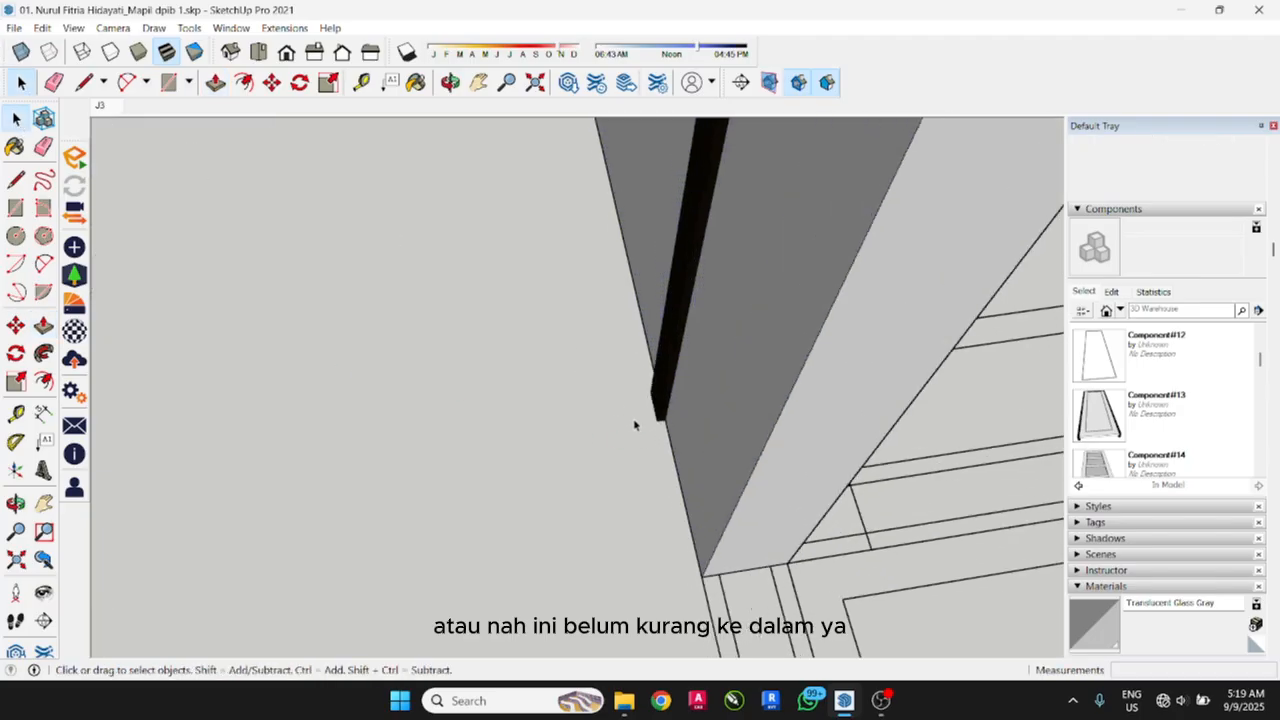
{"action": "left_click", "coordinate": [658, 403]}
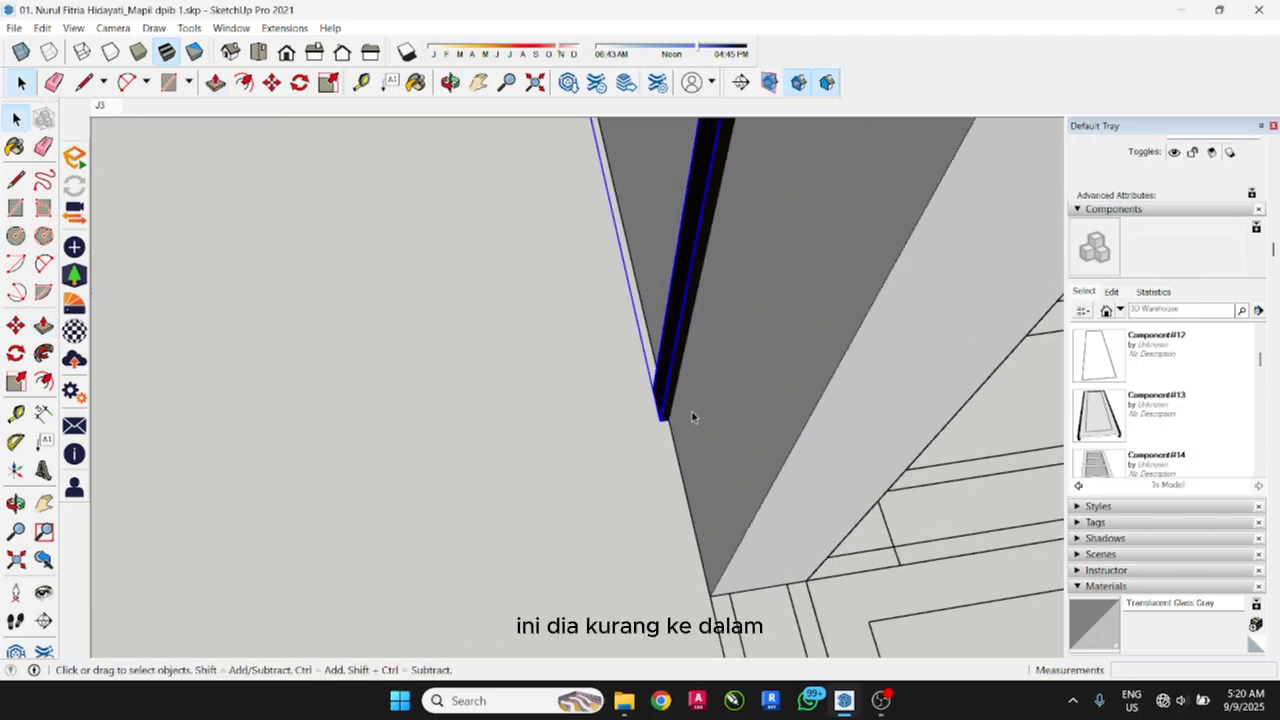
{"action": "key", "text": "m"}
{"action": "left_click", "coordinate": [660, 421]}
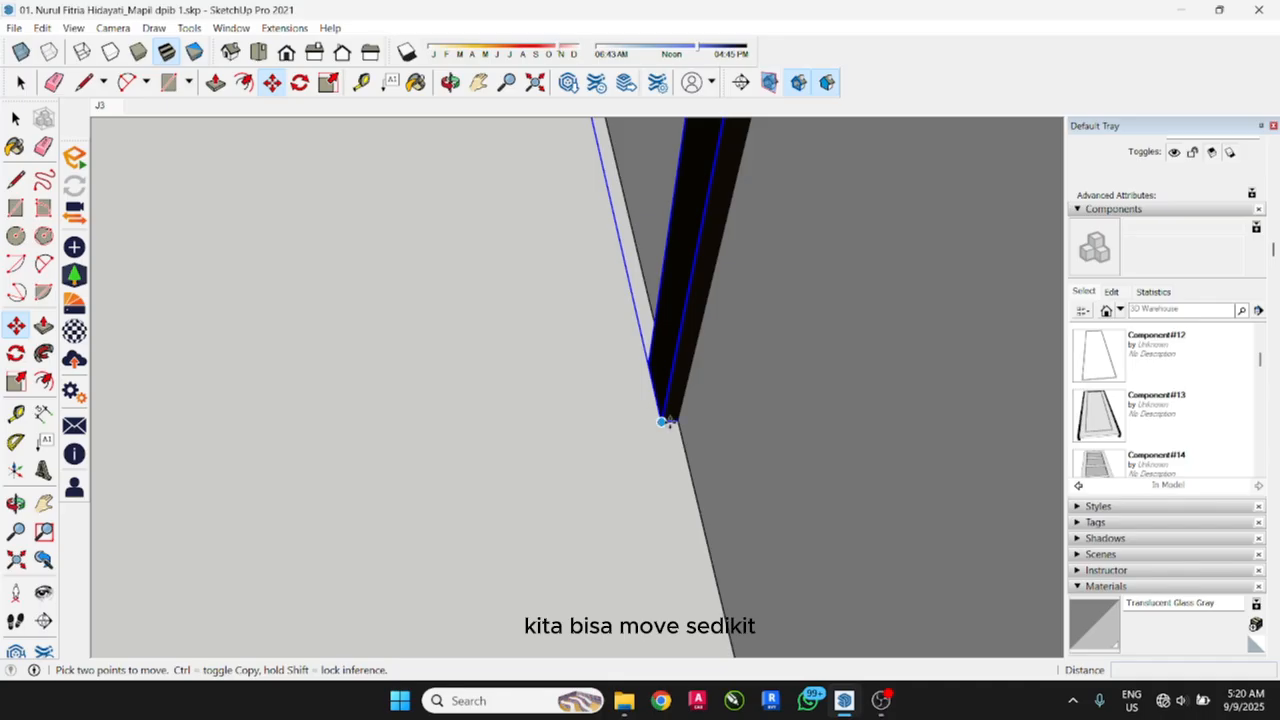
{"action": "left_click", "coordinate": [678, 421]}
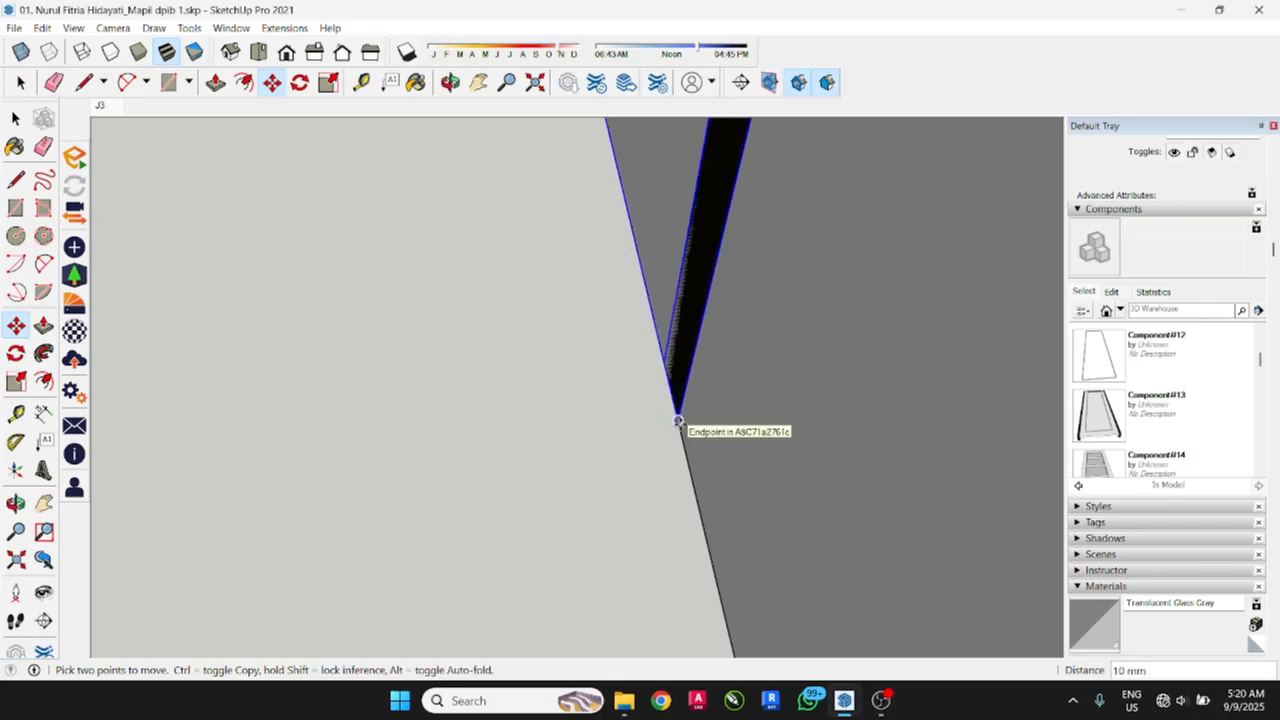
{"action": "scroll", "coordinate": [651, 514], "scroll_direction": "down", "scroll_amount": 3}
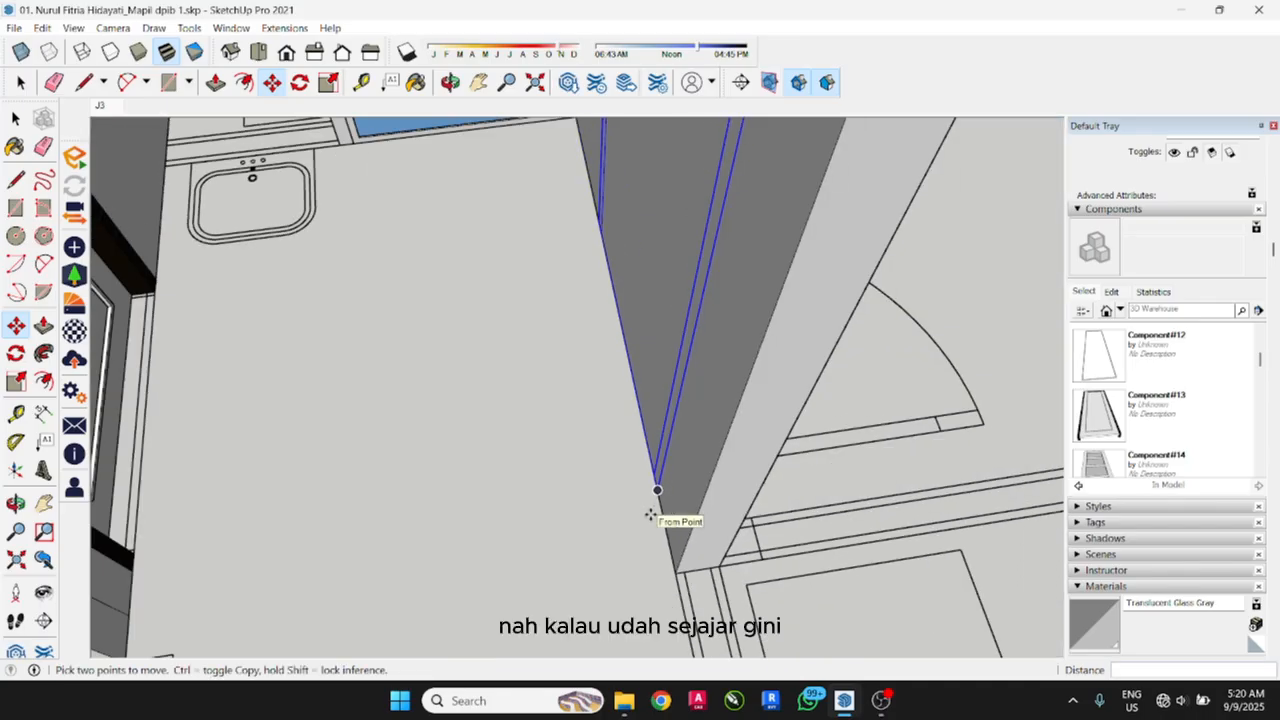
{"action": "scroll", "coordinate": [678, 507], "scroll_direction": "down", "scroll_amount": 5}
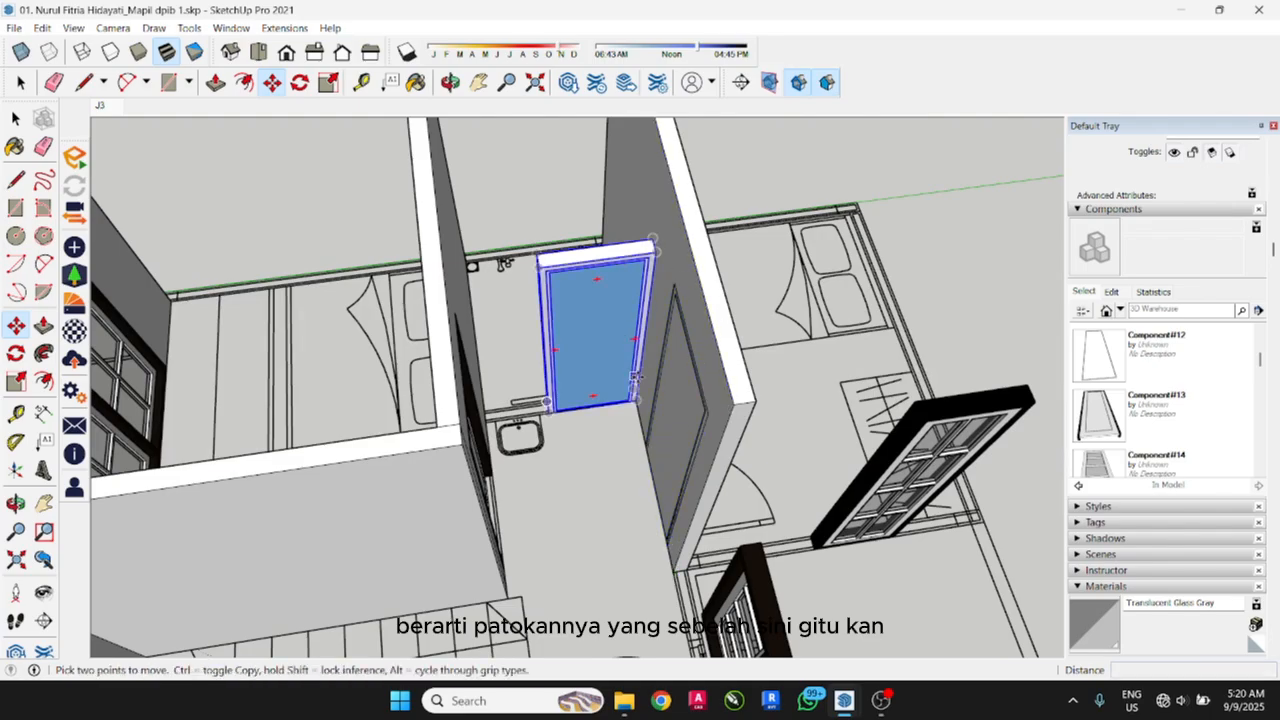
Step: Trace the rear bedroom's door frame with a 2200 mm by 800 mm rectangle on the hallway-side wall face
{"action": "key", "text": "r"}
{"action": "scroll", "coordinate": [663, 291], "scroll_direction": "up", "scroll_amount": 3}
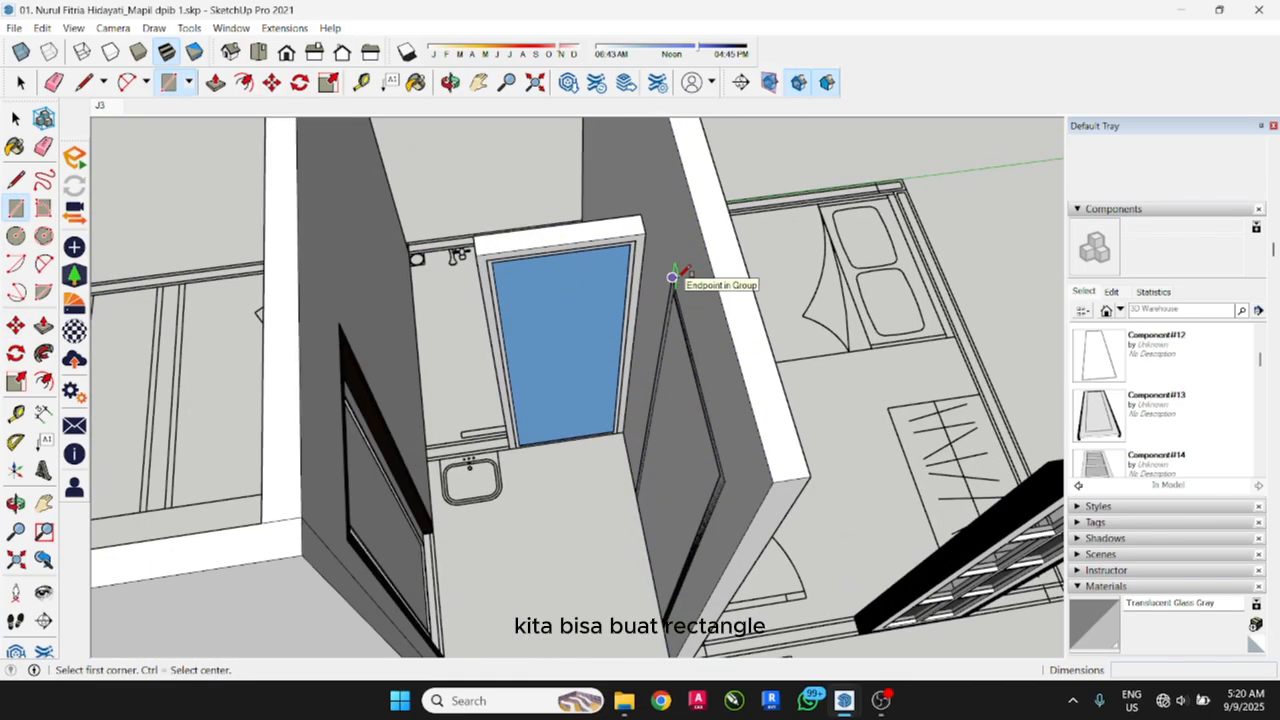
{"action": "left_click", "coordinate": [672, 277]}
{"action": "middle_click_drag", "start_coordinate": [672, 277], "coordinate": [830, 422]}
{"action": "scroll", "coordinate": [830, 422], "scroll_direction": "up", "scroll_amount": 3}
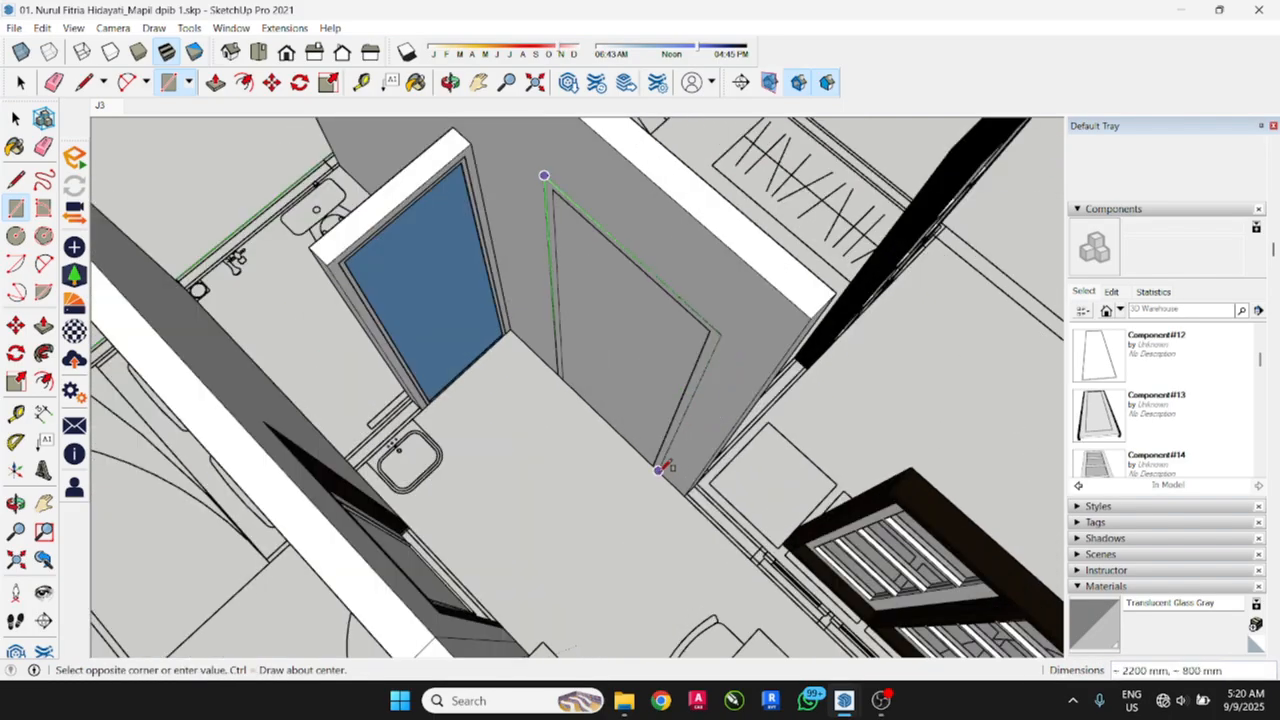
{"action": "left_click", "coordinate": [659, 470]}
Step: Push the traced door rectangle 100 mm through the wall to cut the rear bedroom's door opening
{"action": "key", "text": "p"}
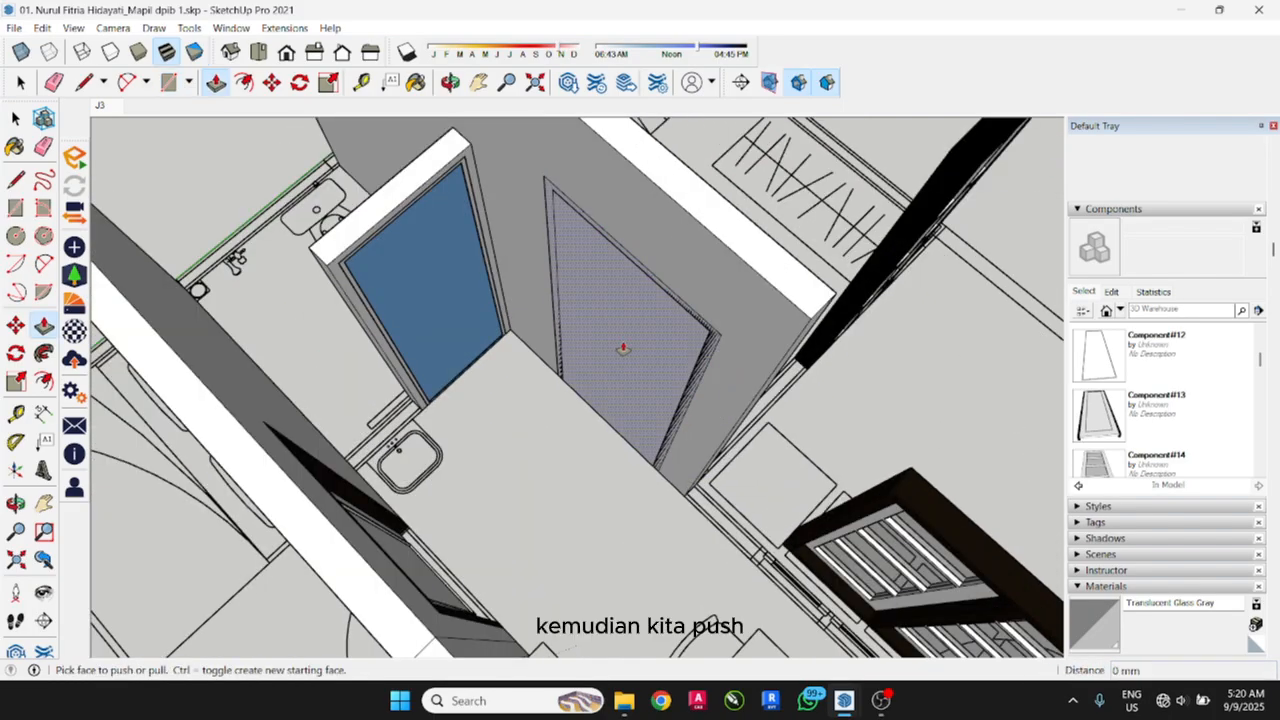
{"action": "left_click", "coordinate": [620, 349]}
{"action": "middle_click_drag", "start_coordinate": [657, 314], "coordinate": [158, 240]}
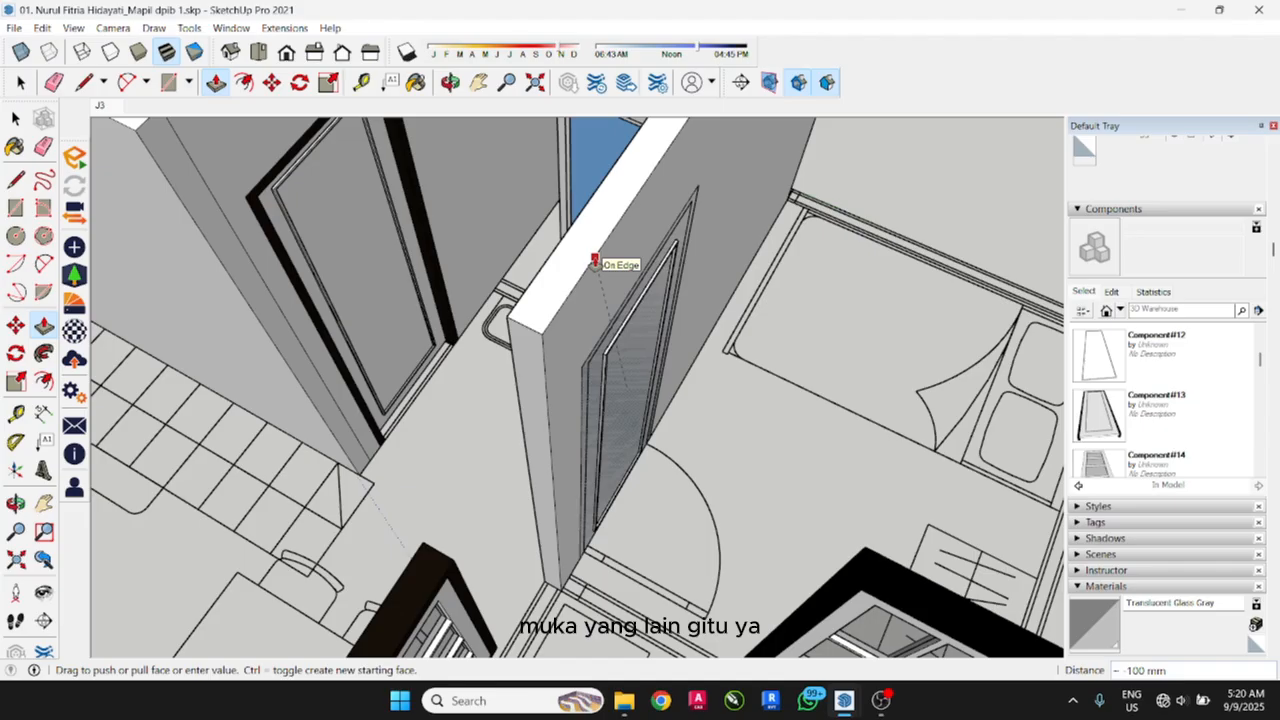
{"action": "left_click", "coordinate": [594, 262]}
{"action": "scroll", "coordinate": [594, 262], "scroll_direction": "down", "scroll_amount": 3}
{"action": "mouse_move", "coordinate": [530, 408]}
{"action": "middle_mouse_down"}
{"action": "mouse_move", "coordinate": [743, 449]}
{"action": "mouse_move", "coordinate": [1023, 391]}
{"action": "middle_mouse_up"}
{"action": "scroll", "coordinate": [632, 414], "scroll_direction": "down", "scroll_amount": 5}
{"action": "middle_click_drag", "start_coordinate": [534, 400], "coordinate": [475, 432]}
{"action": "scroll", "coordinate": [562, 334], "scroll_direction": "up", "scroll_amount": 6}
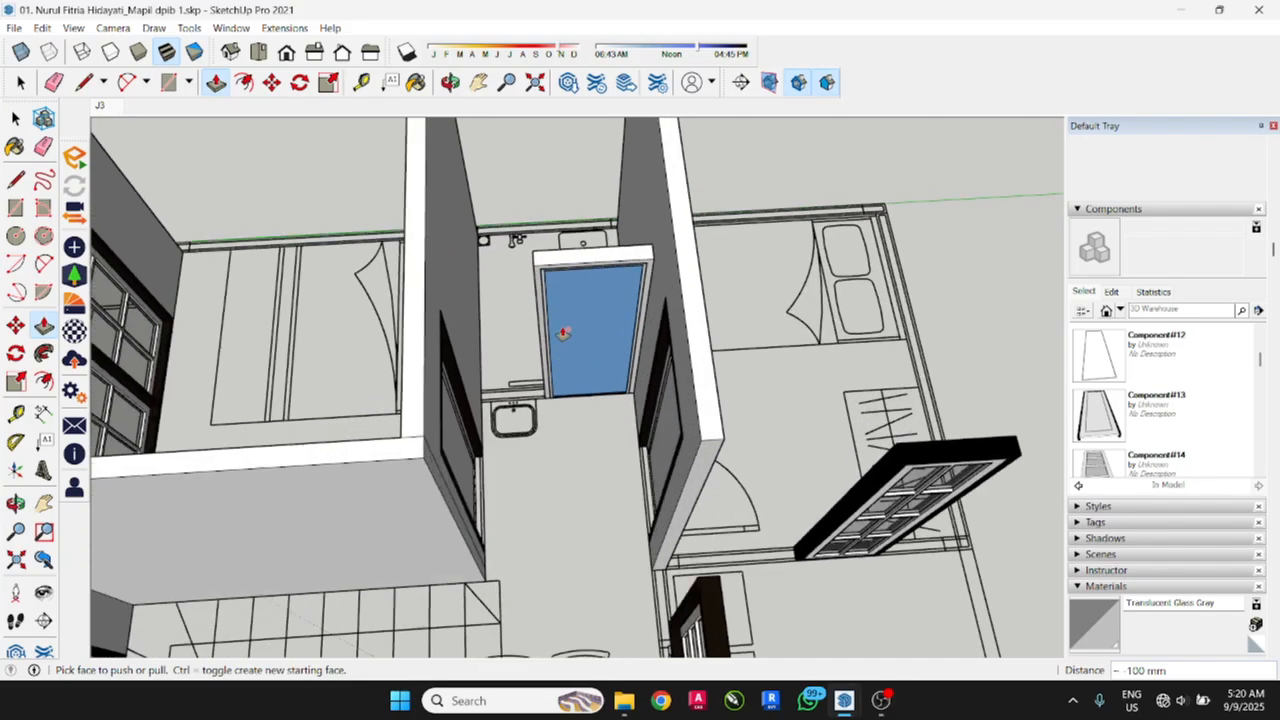
Step: Draw a rectangle about 1200 mm by 100 mm over the plan of the bathroom's front wall, behind the washbasin
{"action": "key", "text": "r"}
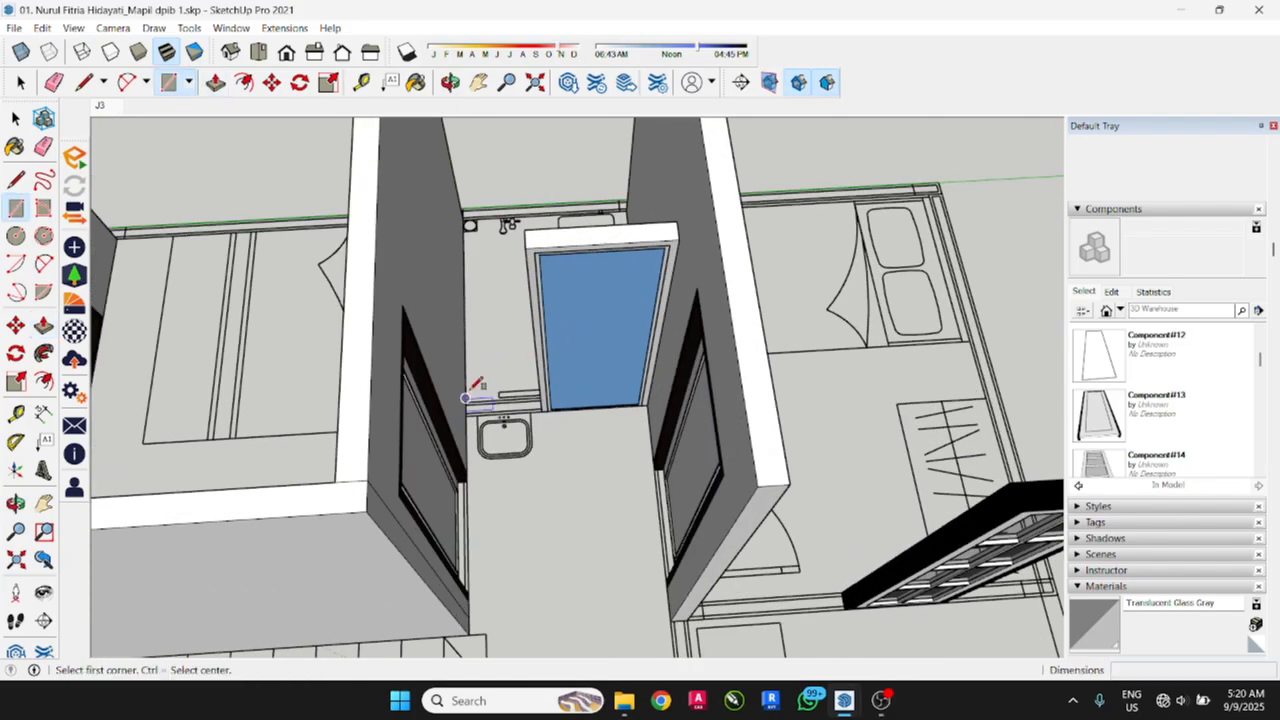
{"action": "scroll", "coordinate": [468, 395], "scroll_direction": "up", "scroll_amount": 4}
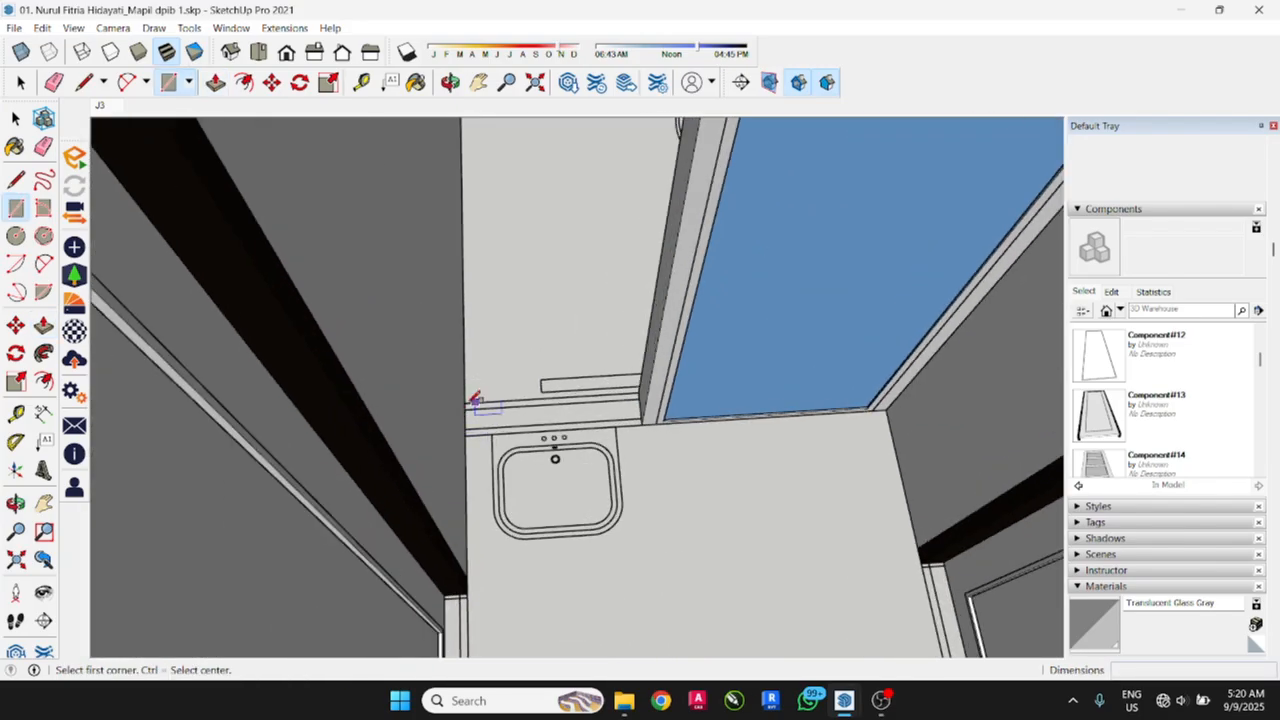
{"action": "left_click", "coordinate": [464, 403]}
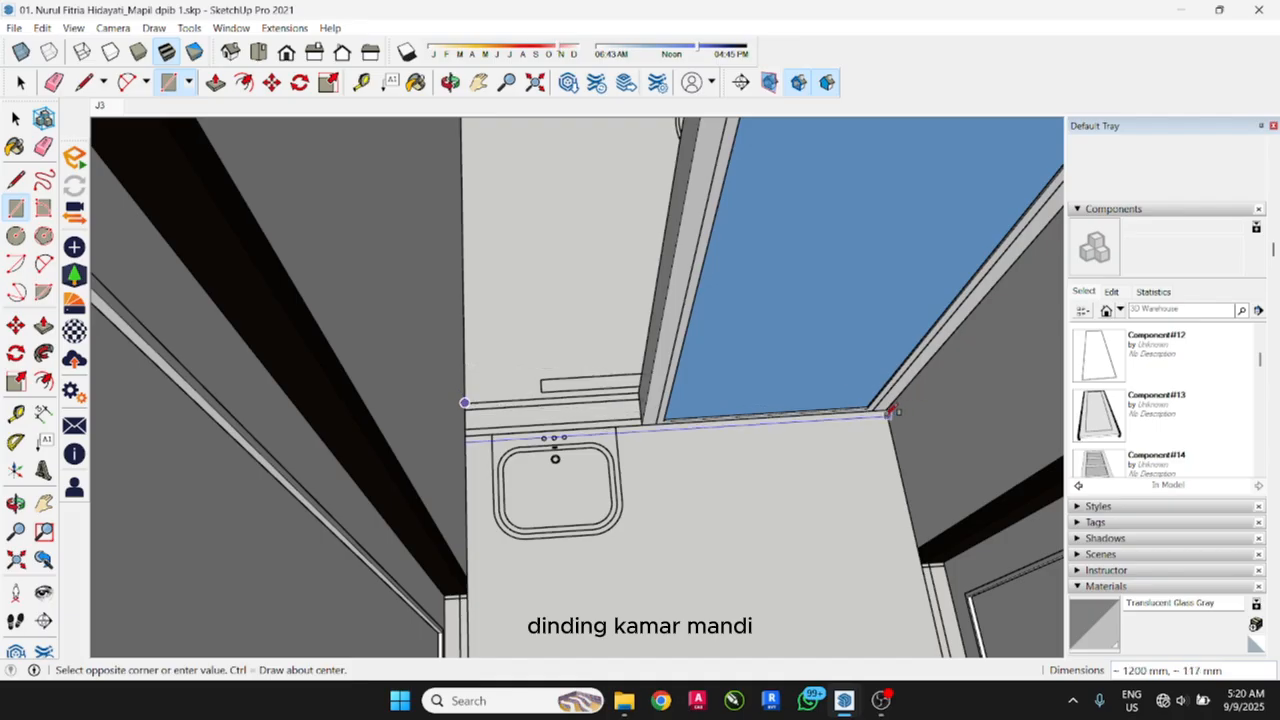
{"action": "left_click", "coordinate": [896, 405]}
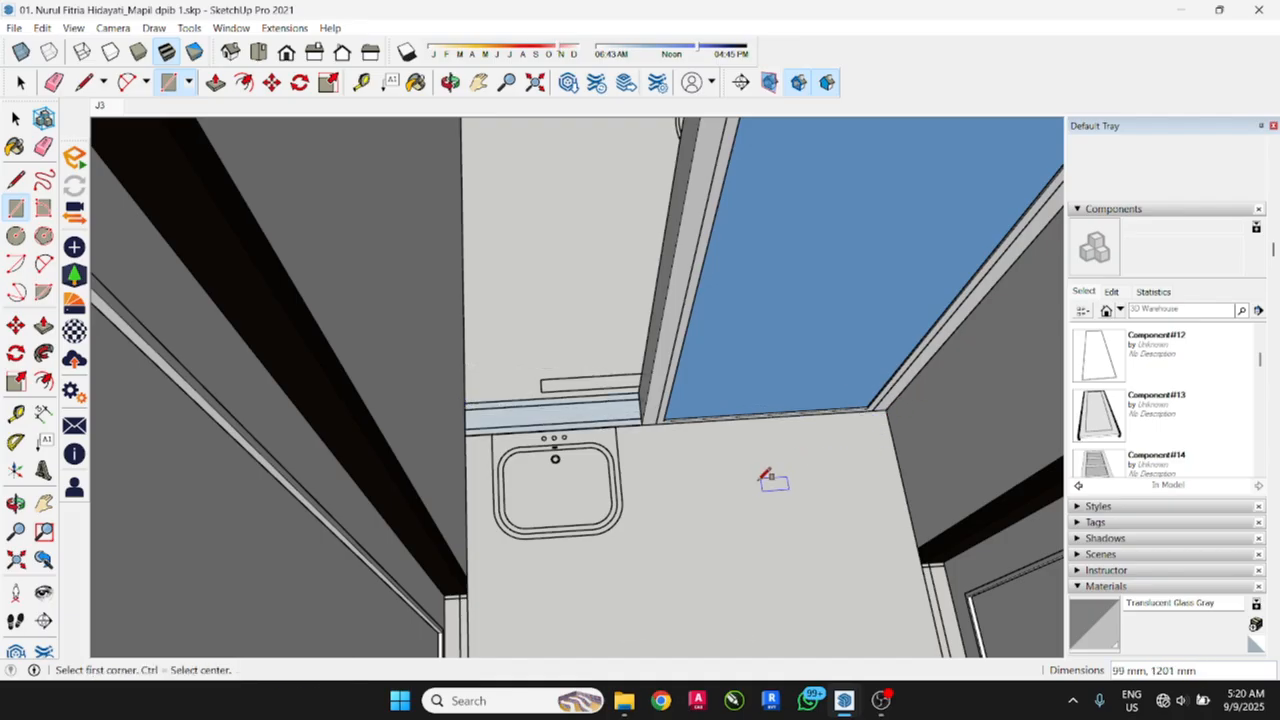
Step: Pull the rectangle of the bathroom's front wall up to 2700 mm
{"action": "key", "text": "p"}
{"action": "left_click", "coordinate": [548, 422]}
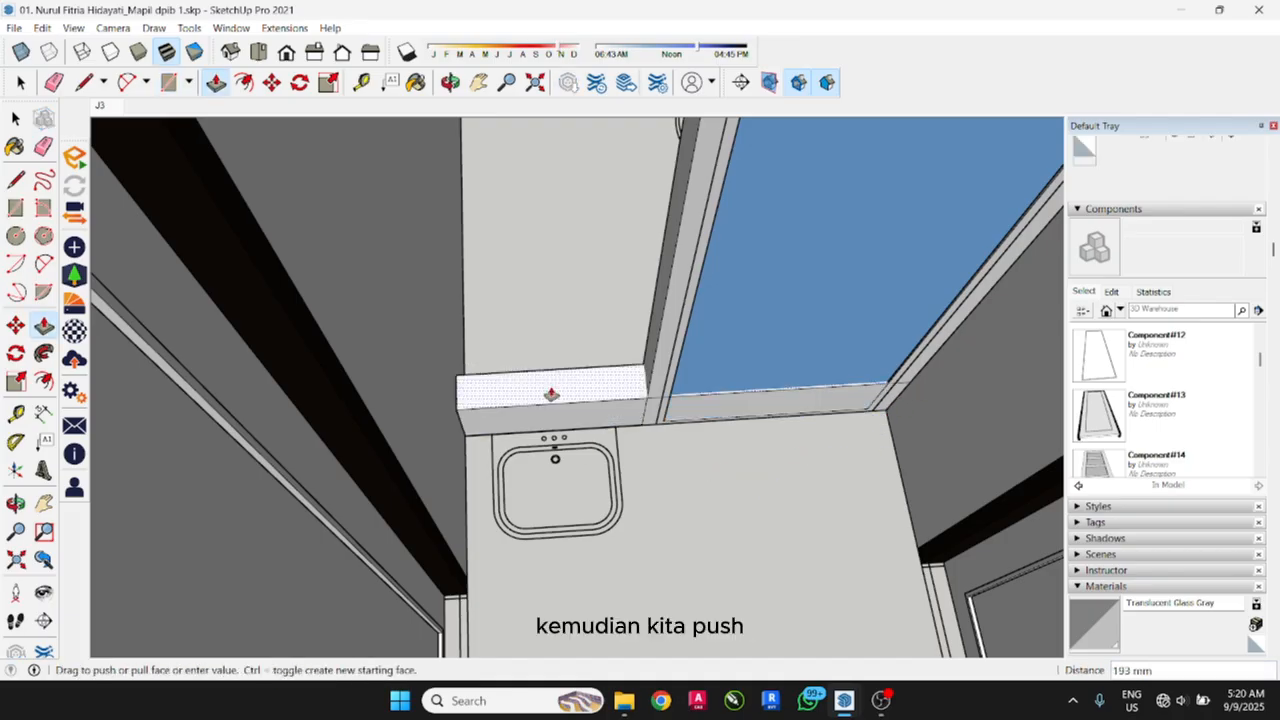
{"action": "scroll", "coordinate": [548, 393], "scroll_direction": "down", "scroll_amount": 6}
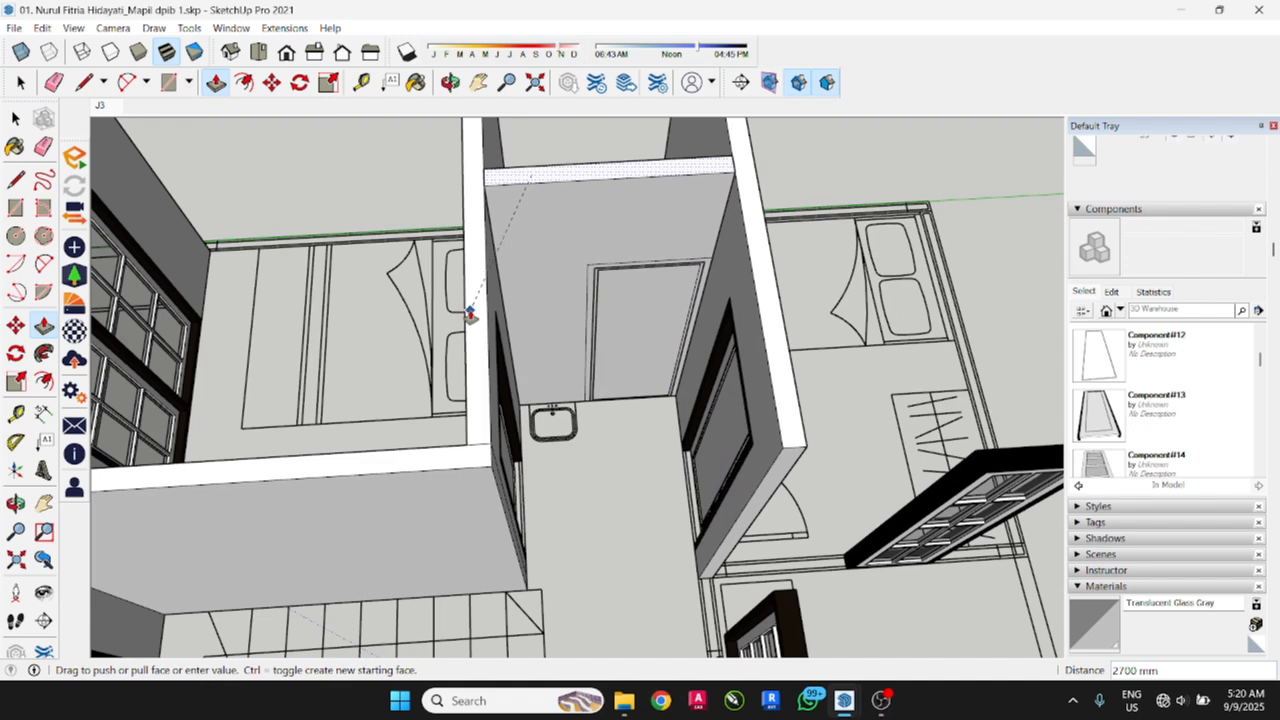
{"action": "left_click", "coordinate": [469, 314]}
{"action": "scroll", "coordinate": [648, 270], "scroll_direction": "up", "scroll_amount": 5}
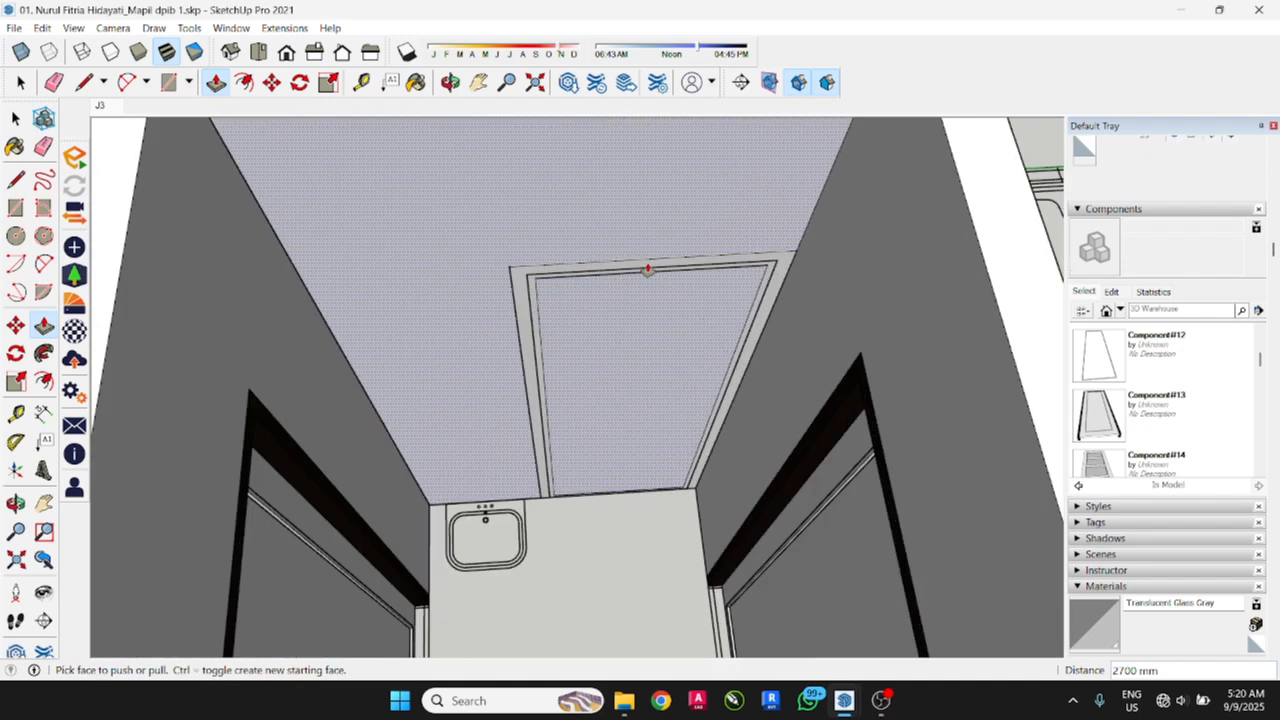
Step: Trace the bathroom door's frame with a rectangle on the hallway-side wall face and try to push it through the wall
{"action": "key", "text": "r"}
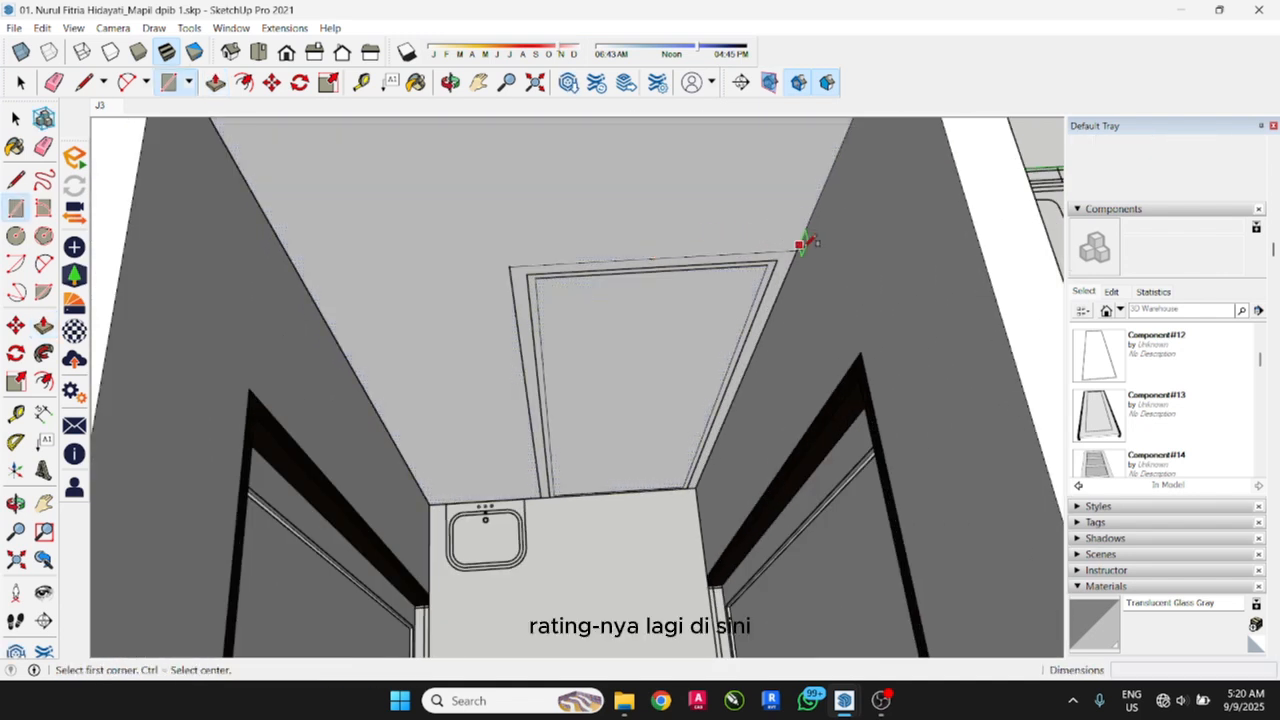
{"action": "left_click", "coordinate": [798, 250]}
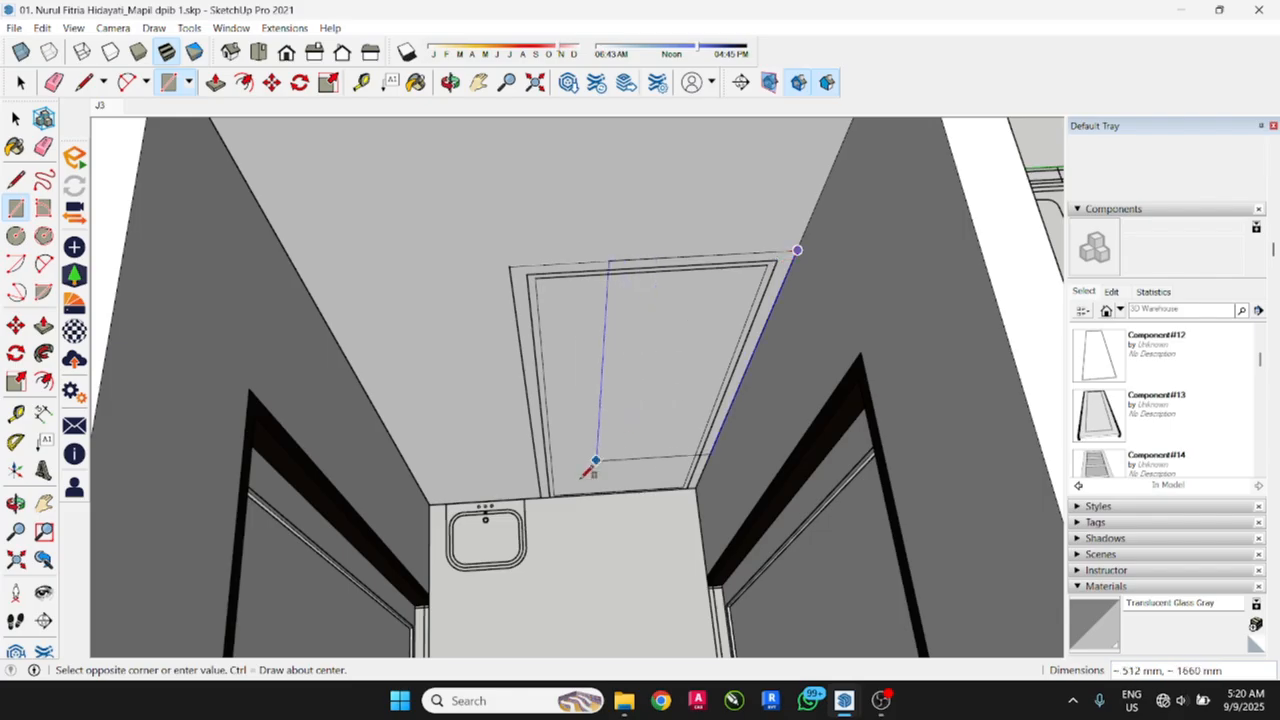
{"action": "left_click", "coordinate": [548, 494]}
{"action": "key", "text": "p"}
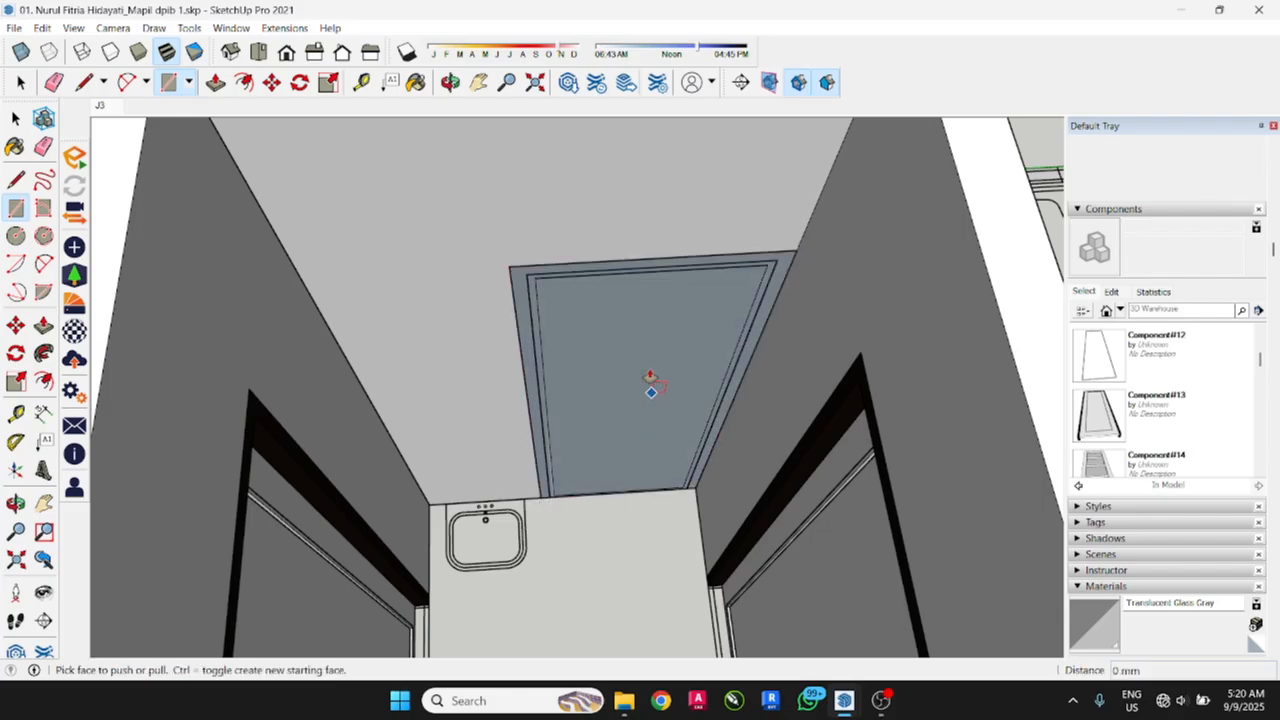
{"action": "left_click", "coordinate": [646, 360]}
Step: Undo the bathroom door cut together with the extrusion of the bathroom's front wall
{"action": "middle_click_drag", "start_coordinate": [561, 230], "coordinate": [1031, 289]}
{"action": "middle_click_drag", "start_coordinate": [608, 297], "coordinate": [963, 363]}
{"action": "key", "text": "ctrl+z"}
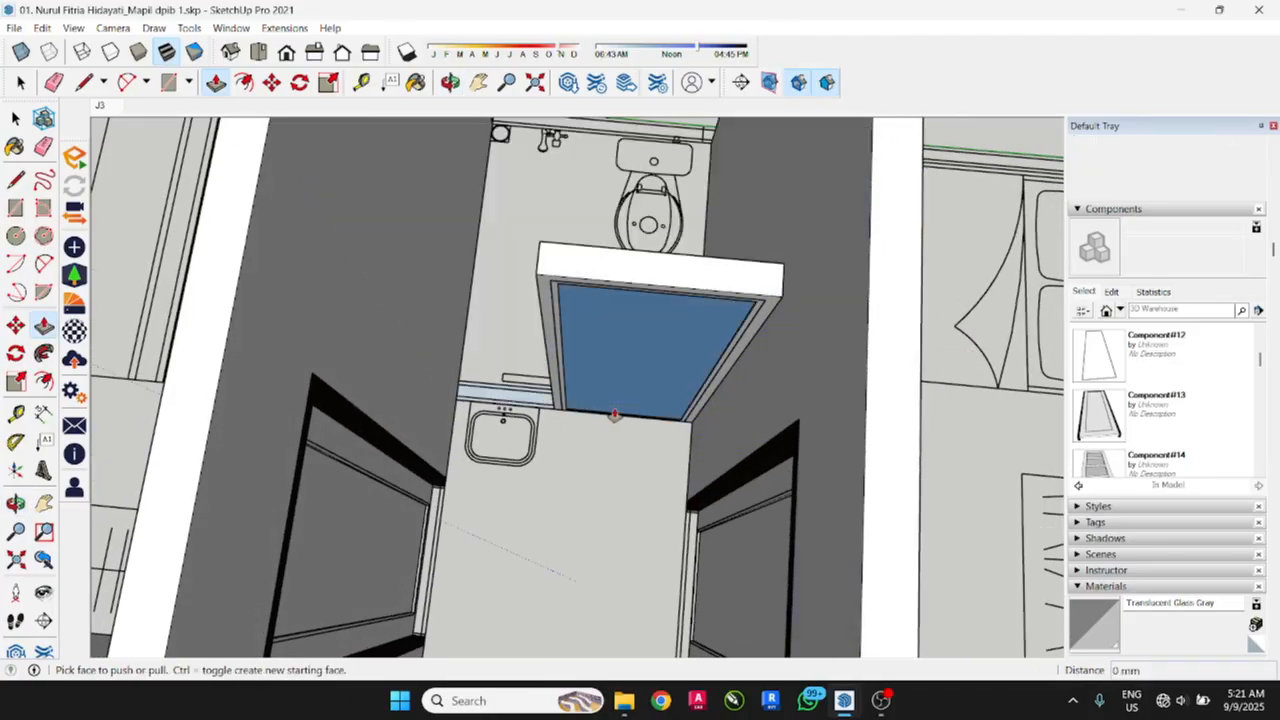
Step: Move the bathroom door by its lower frame corner to line it up with the hallway-side line of the front wall's plan
{"action": "scroll", "coordinate": [589, 469], "scroll_direction": "up", "scroll_amount": 6}
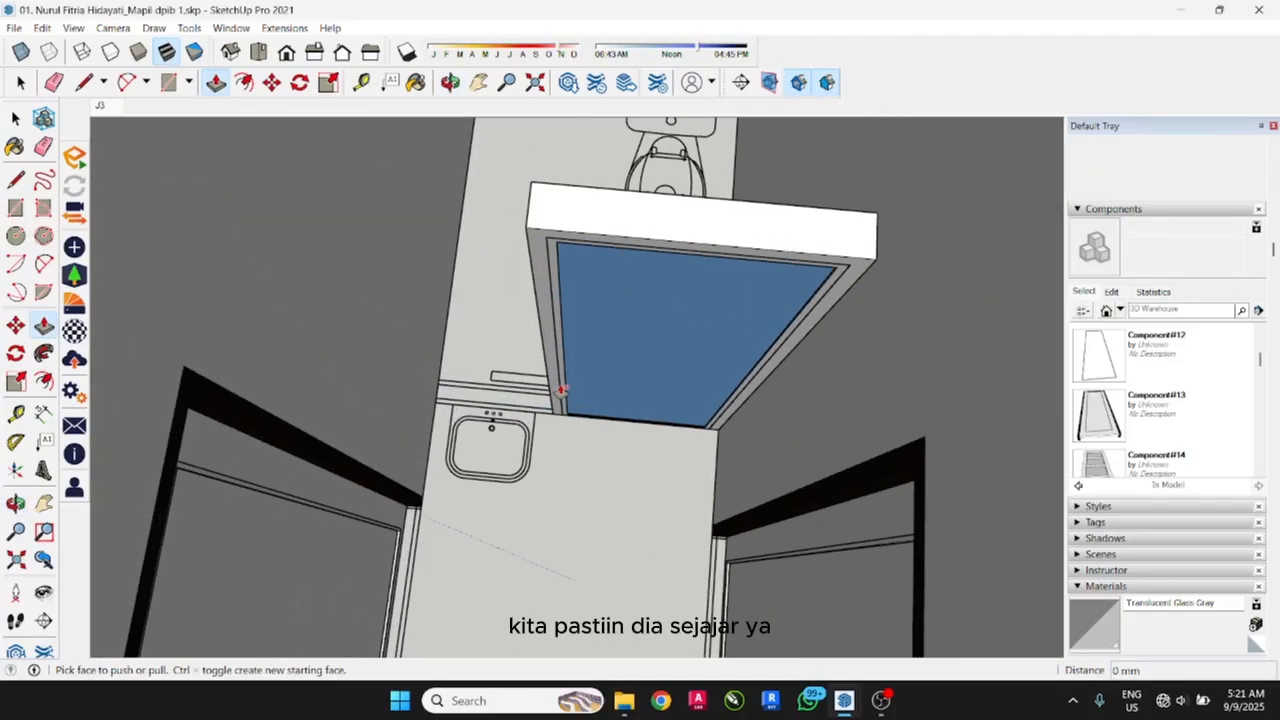
{"action": "middle_click_drag", "start_coordinate": [575, 511], "coordinate": [808, 451]}
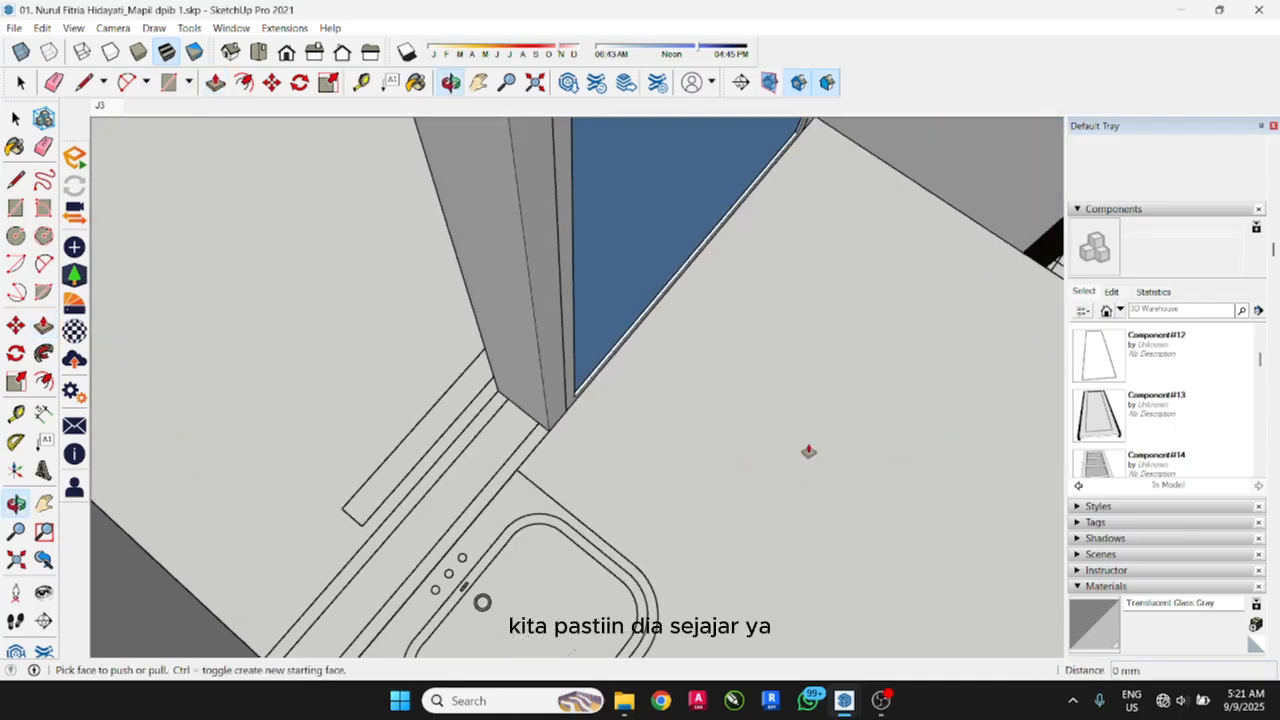
{"action": "scroll", "coordinate": [580, 457], "scroll_direction": "up", "scroll_amount": 4}
{"action": "left_click", "coordinate": [16, 117]}
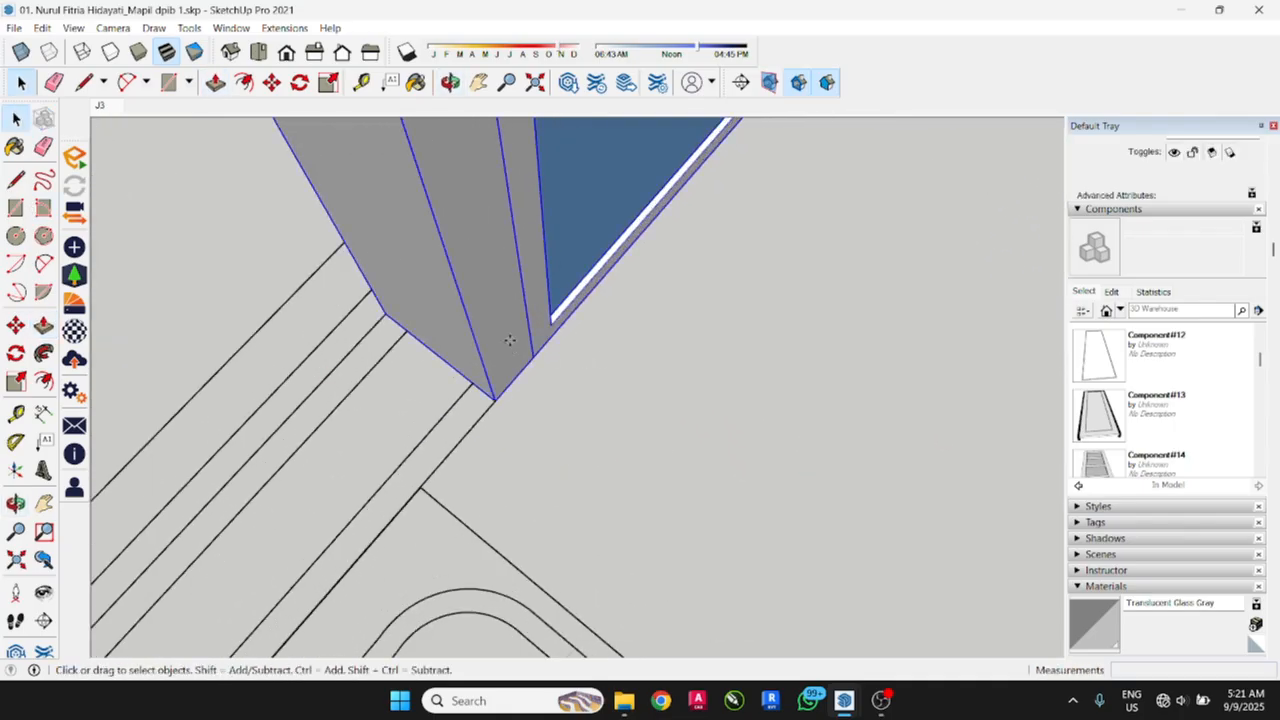
{"action": "key", "text": "m"}
{"action": "left_click", "coordinate": [494, 399]}
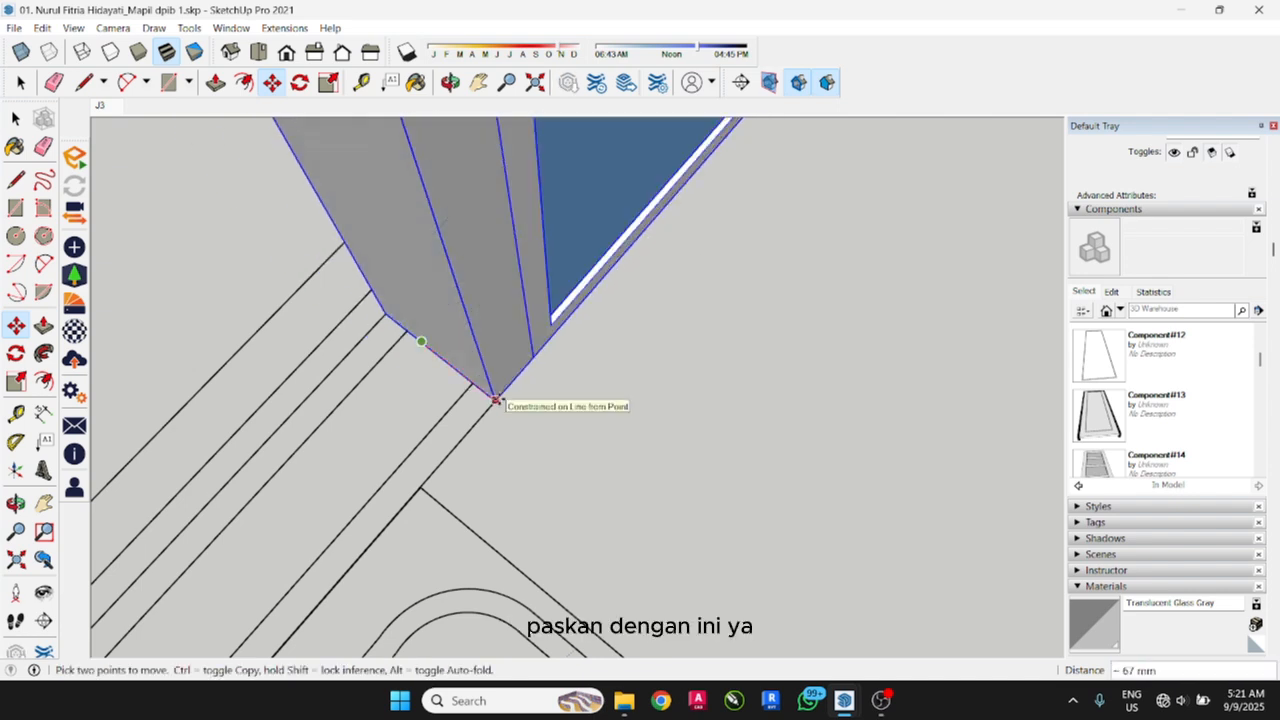
{"action": "left_click", "coordinate": [494, 399]}
Step: Draw a new rectangle over the bathroom's front wall in the plan, spanning the full width between the side walls
{"action": "scroll", "coordinate": [682, 433], "scroll_direction": "down", "scroll_amount": 3}
{"action": "middle_click_drag", "start_coordinate": [682, 433], "coordinate": [466, 486]}
{"action": "key", "text": "r"}
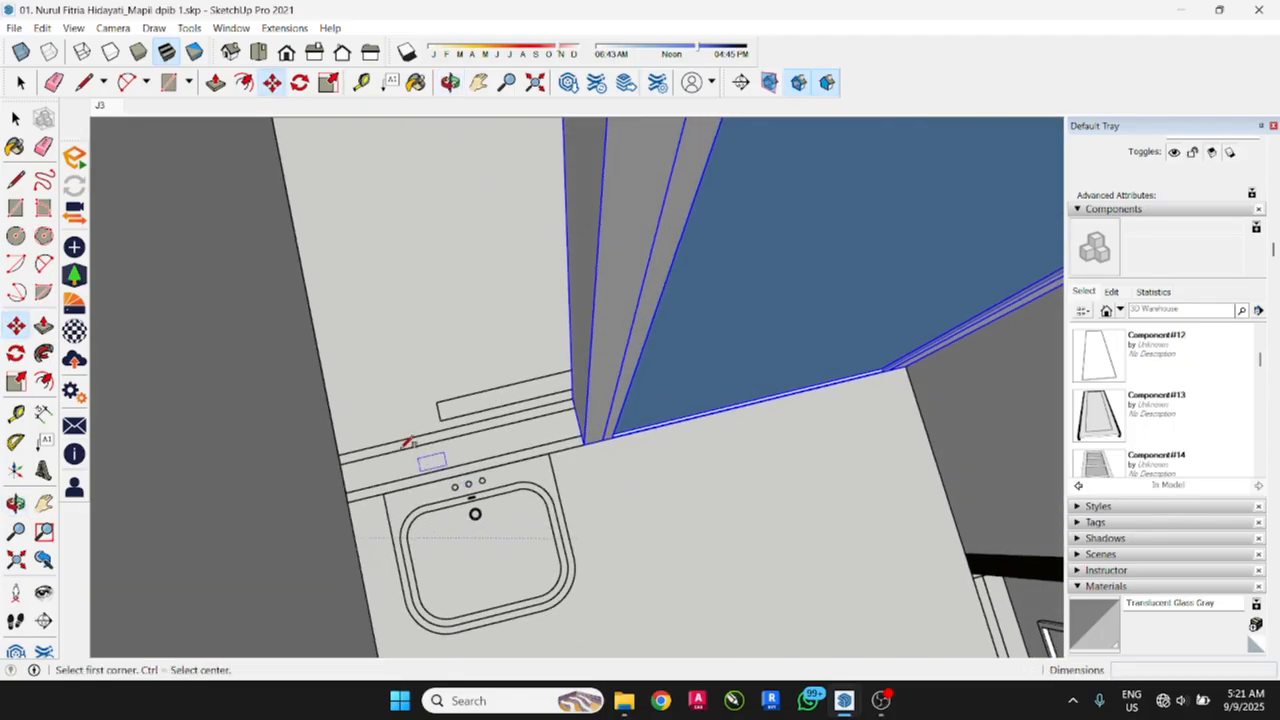
{"action": "left_click", "coordinate": [338, 455]}
{"action": "middle_click_drag", "start_coordinate": [951, 406], "coordinate": [905, 393]}
{"action": "left_click", "coordinate": [907, 390]}
Step: Pull the redrawn bathroom front wall up 2700 mm to match the top of the neighbouring walls
{"action": "scroll", "coordinate": [797, 580], "scroll_direction": "down", "scroll_amount": 5}
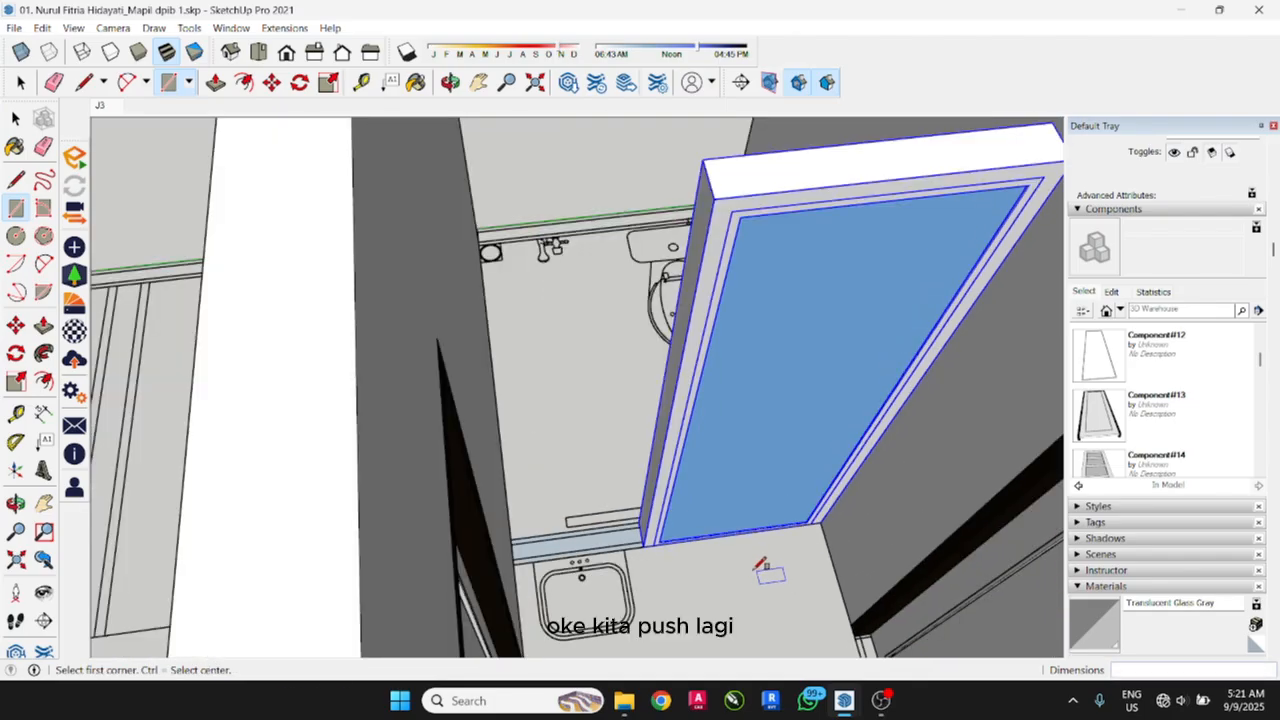
{"action": "key", "text": "p"}
{"action": "left_click", "coordinate": [610, 543]}
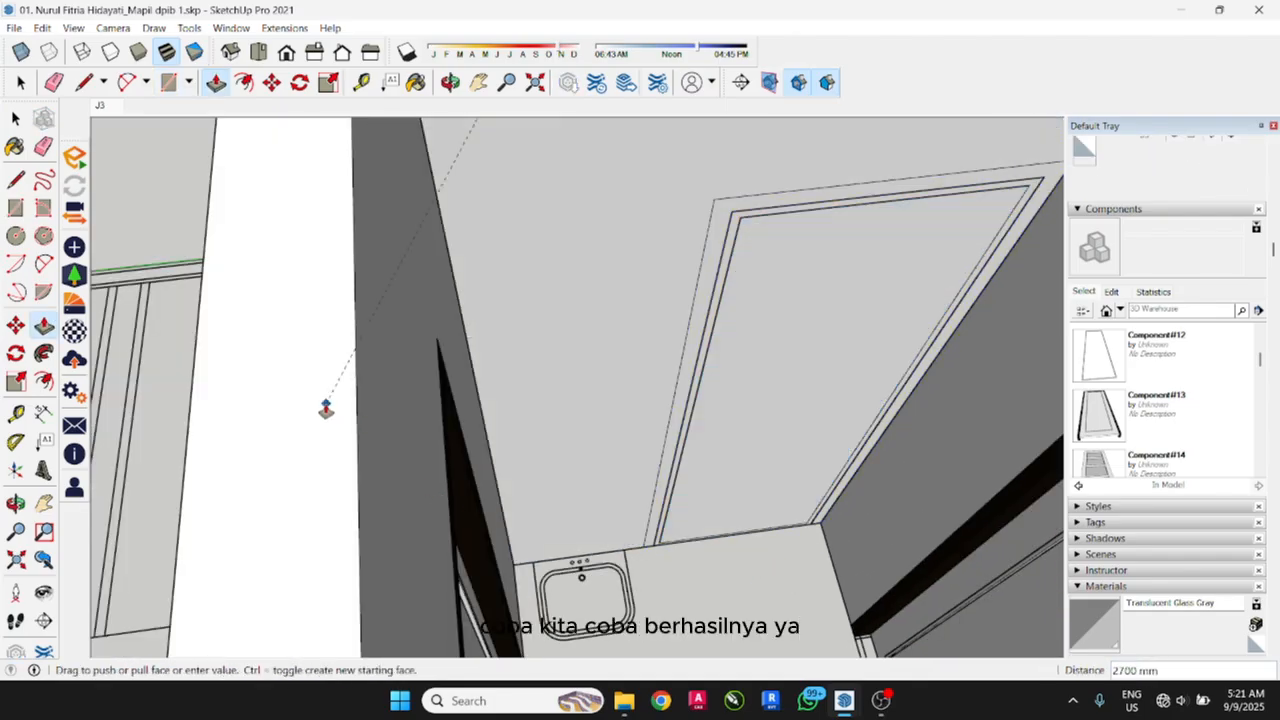
{"action": "left_click", "coordinate": [326, 412]}
Step: Trace the bathroom door's frame on the hallway-side wall face with a rectangle about 700 mm by 1950 mm
{"action": "key", "text": "r"}
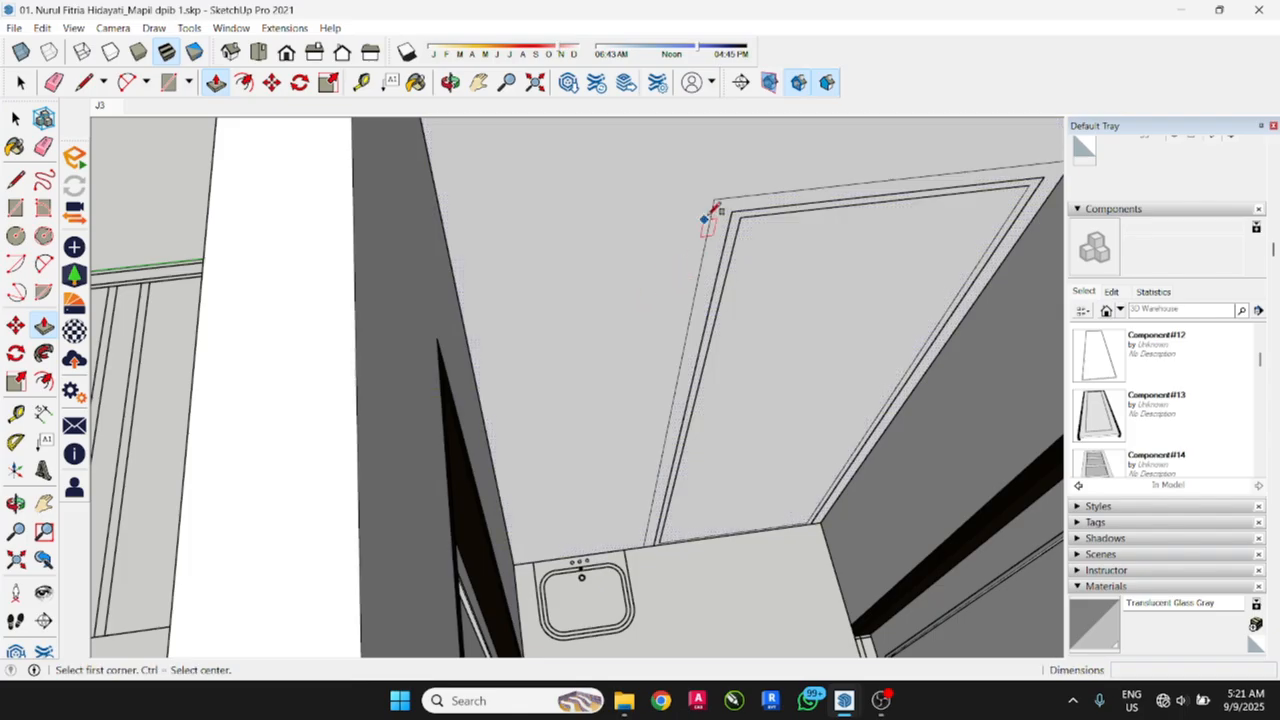
{"action": "left_click", "coordinate": [714, 199]}
{"action": "mouse_move", "coordinate": [829, 523]}
{"action": "middle_mouse_down"}
{"action": "mouse_move", "coordinate": [803, 457]}
{"action": "mouse_move", "coordinate": [843, 540]}
{"action": "middle_mouse_up"}
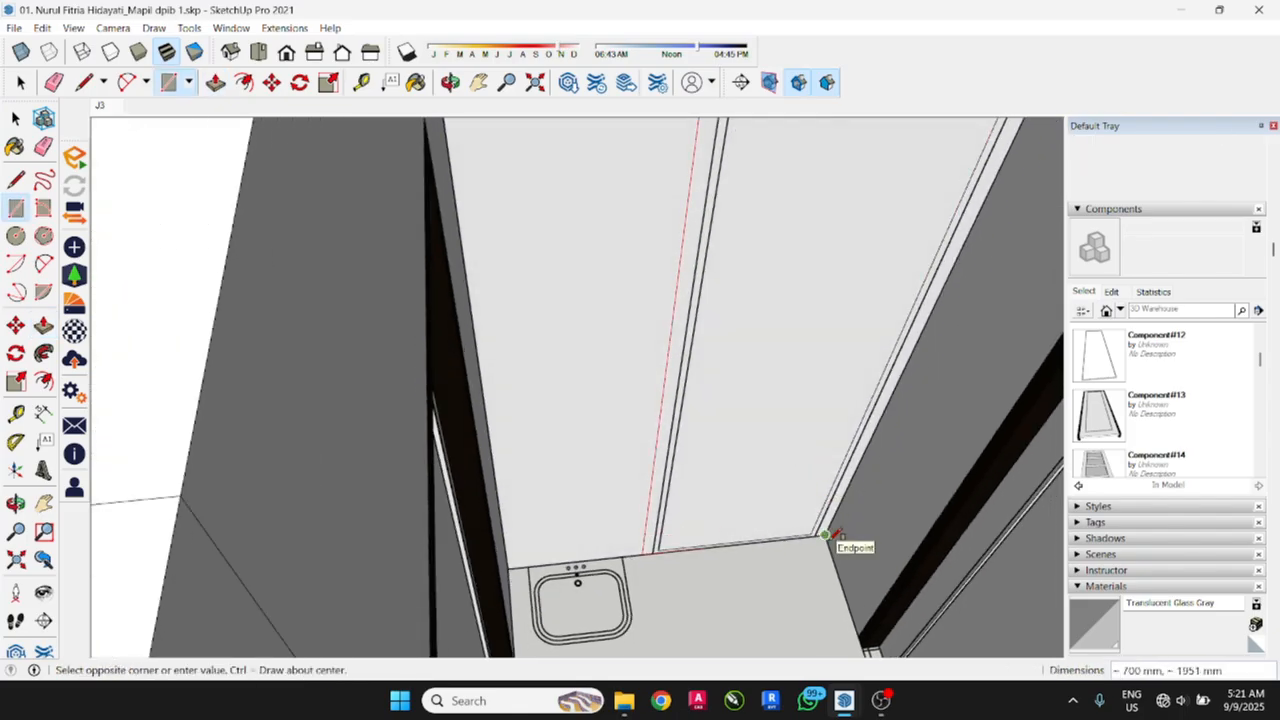
{"action": "left_click", "coordinate": [825, 535]}
Step: Push the traced bathroom door rectangle about 100 mm through the wall thickness
{"action": "scroll", "coordinate": [771, 565], "scroll_direction": "down", "scroll_amount": 5}
{"action": "key", "text": "p"}
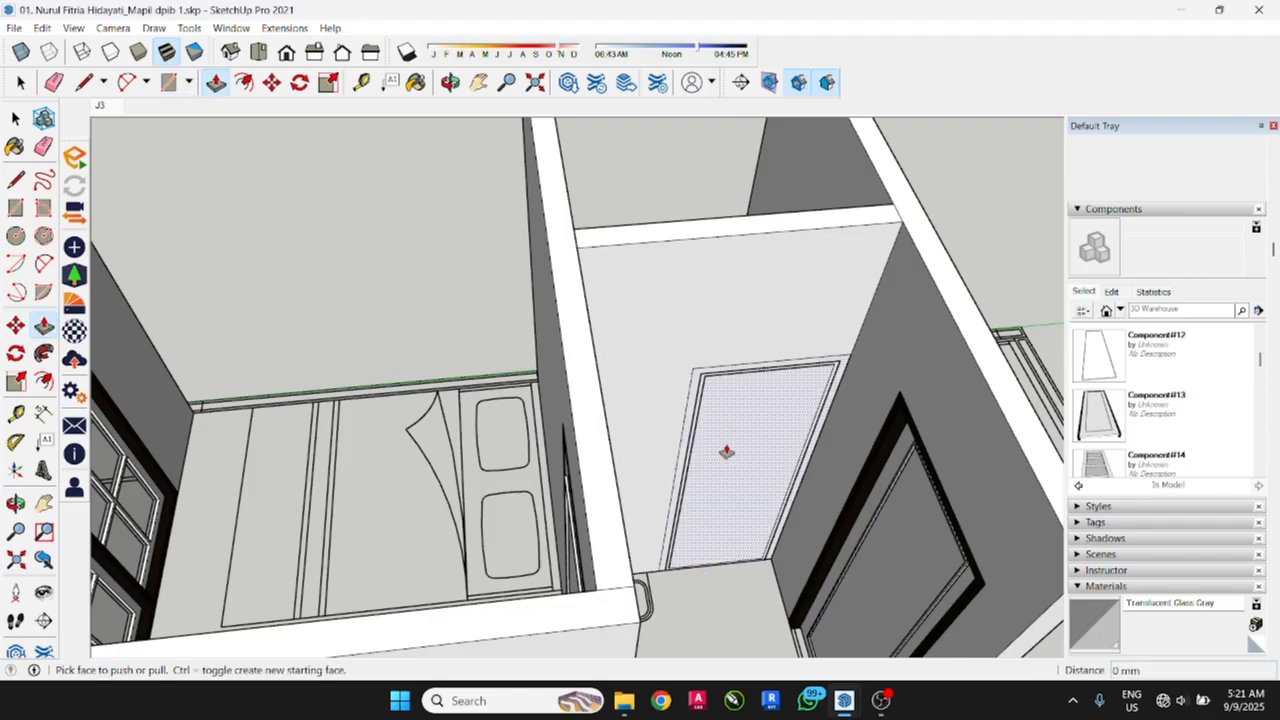
{"action": "left_click", "coordinate": [729, 457]}
{"action": "middle_click_drag", "start_coordinate": [689, 206], "coordinate": [705, 305]}
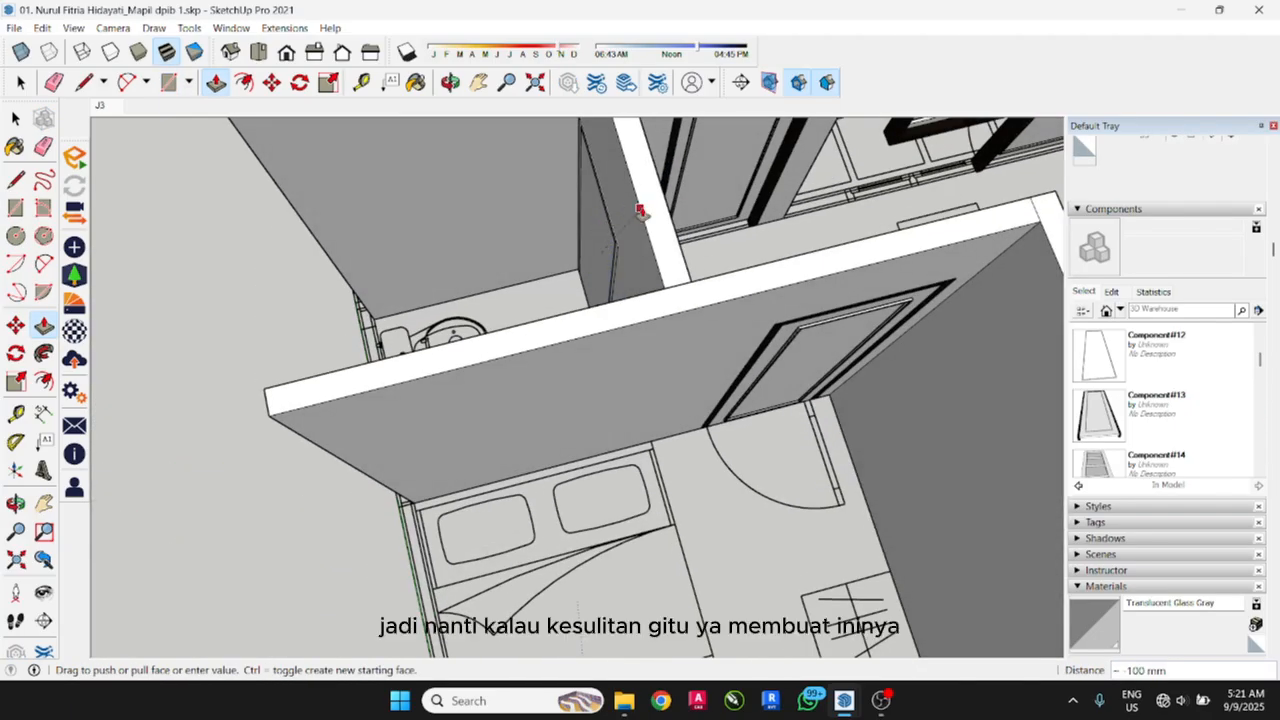
{"action": "left_click", "coordinate": [640, 211]}
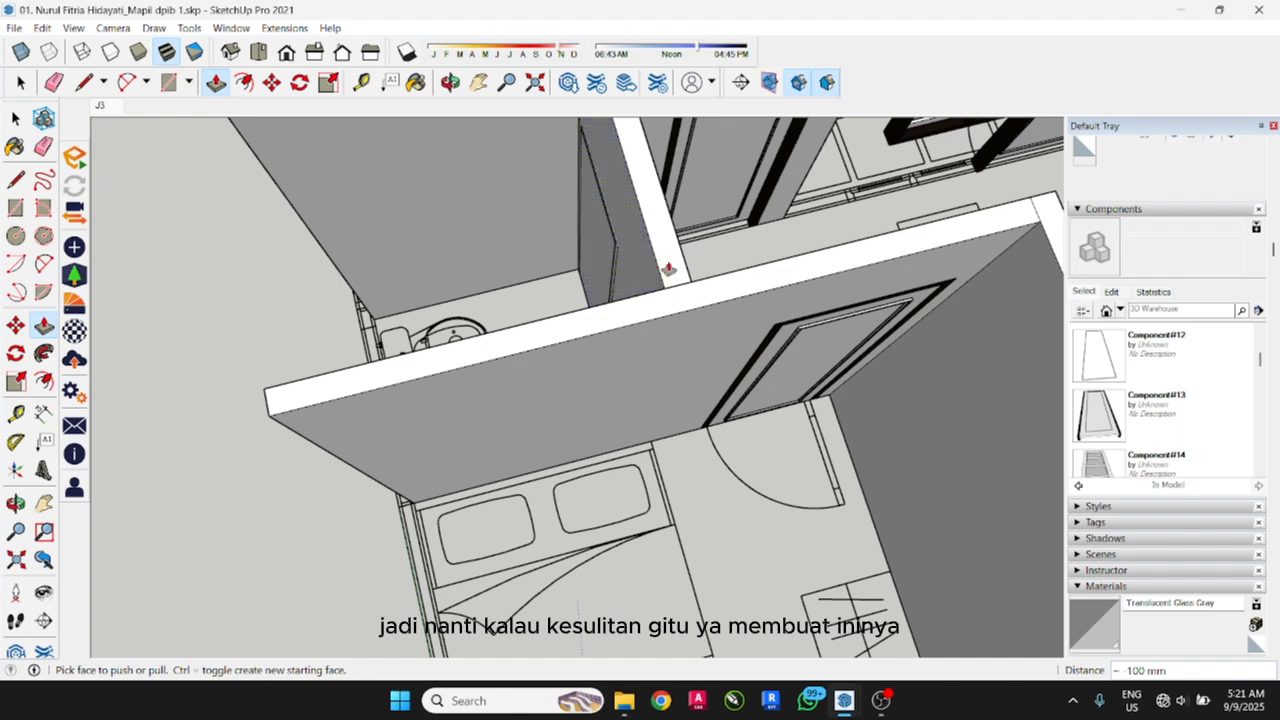
Step: Push the face inside the bathroom door frame about 100 mm again to clear the opening
{"action": "middle_click_drag", "start_coordinate": [694, 274], "coordinate": [737, 414]}
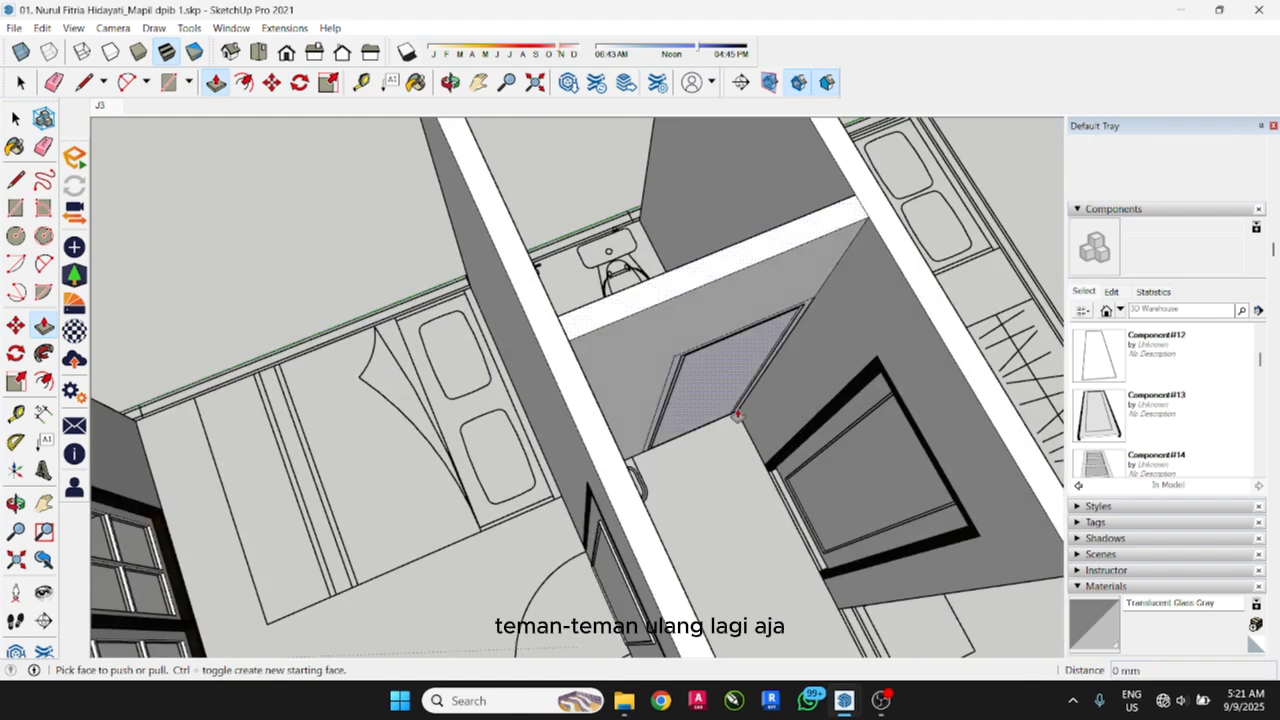
{"action": "left_click", "coordinate": [697, 381]}
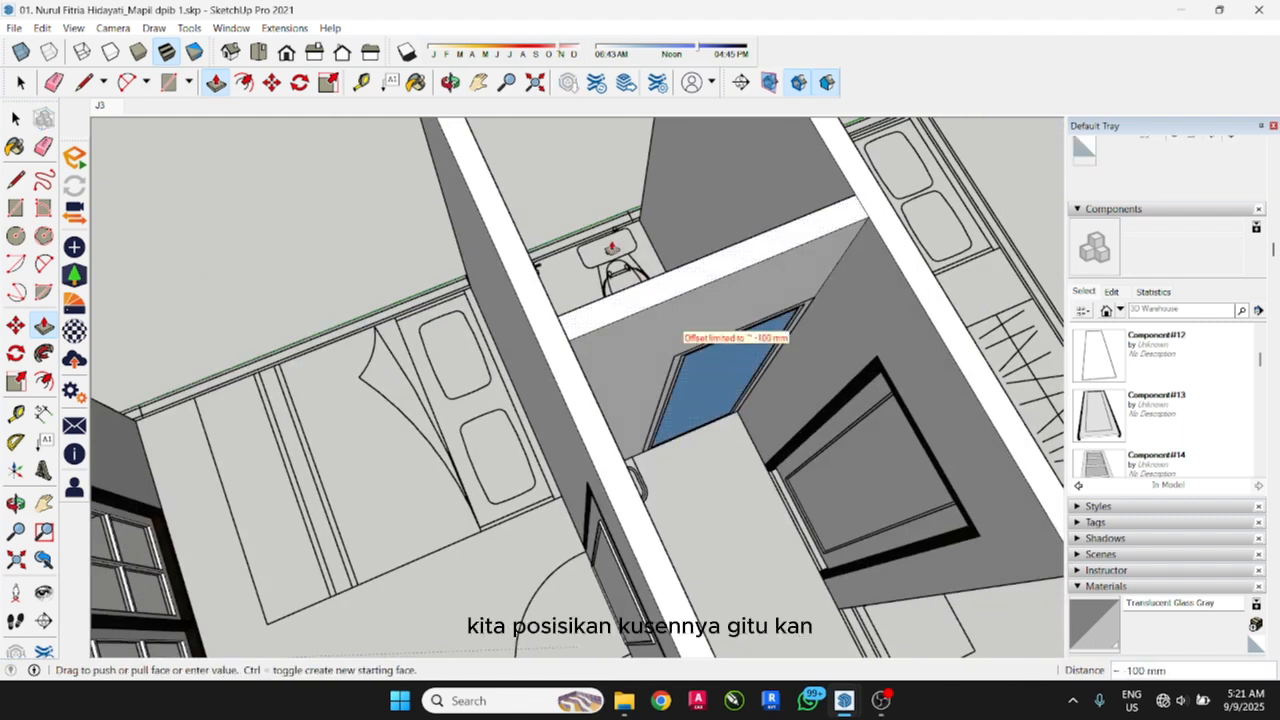
{"action": "middle_click_drag", "start_coordinate": [669, 281], "coordinate": [796, 313]}
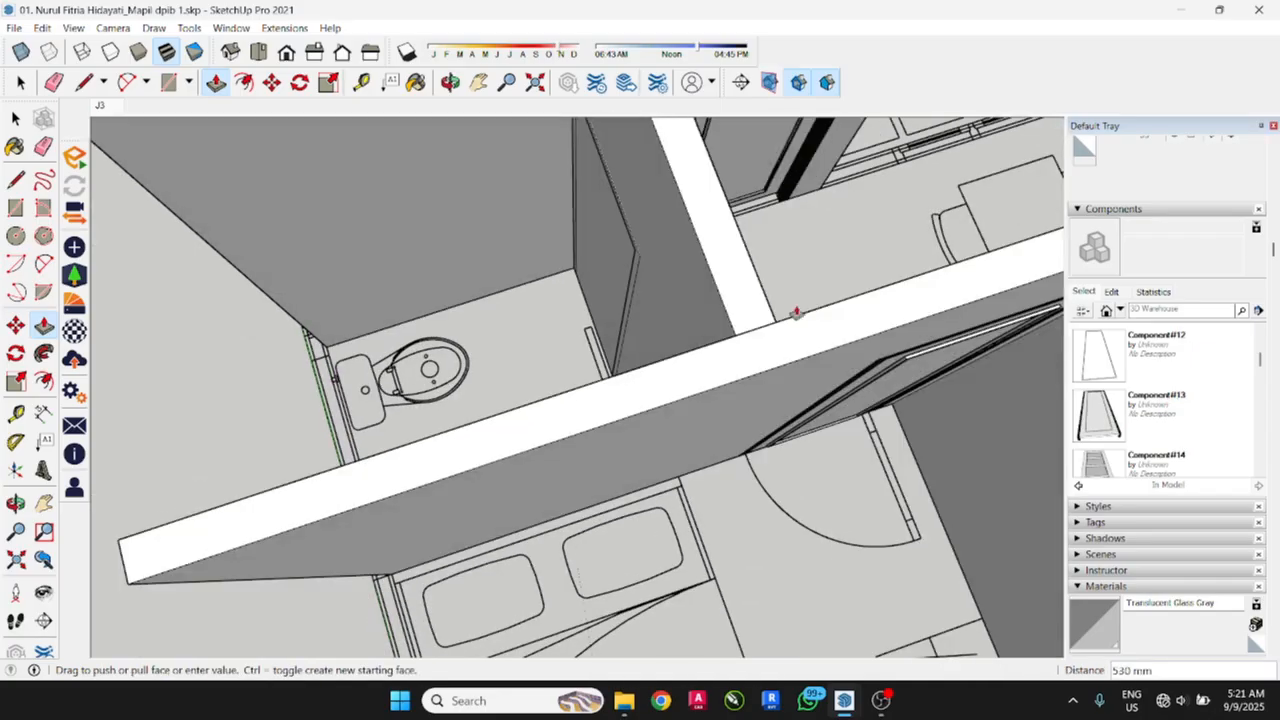
{"action": "left_click", "coordinate": [703, 253]}
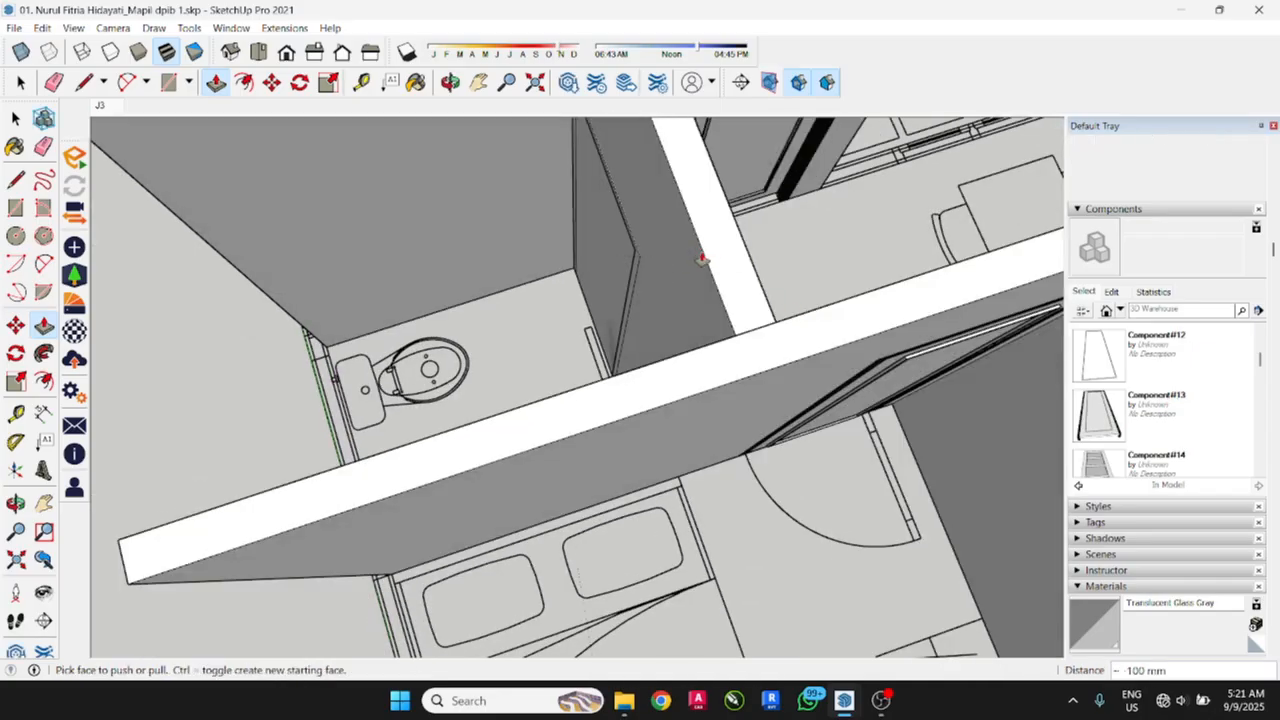
Step: Examine the door opening from the bathroom side and the hallway side for leftover edges and faces
{"action": "scroll", "coordinate": [555, 292], "scroll_direction": "up", "scroll_amount": 3}
{"action": "left_click", "coordinate": [15, 119]}
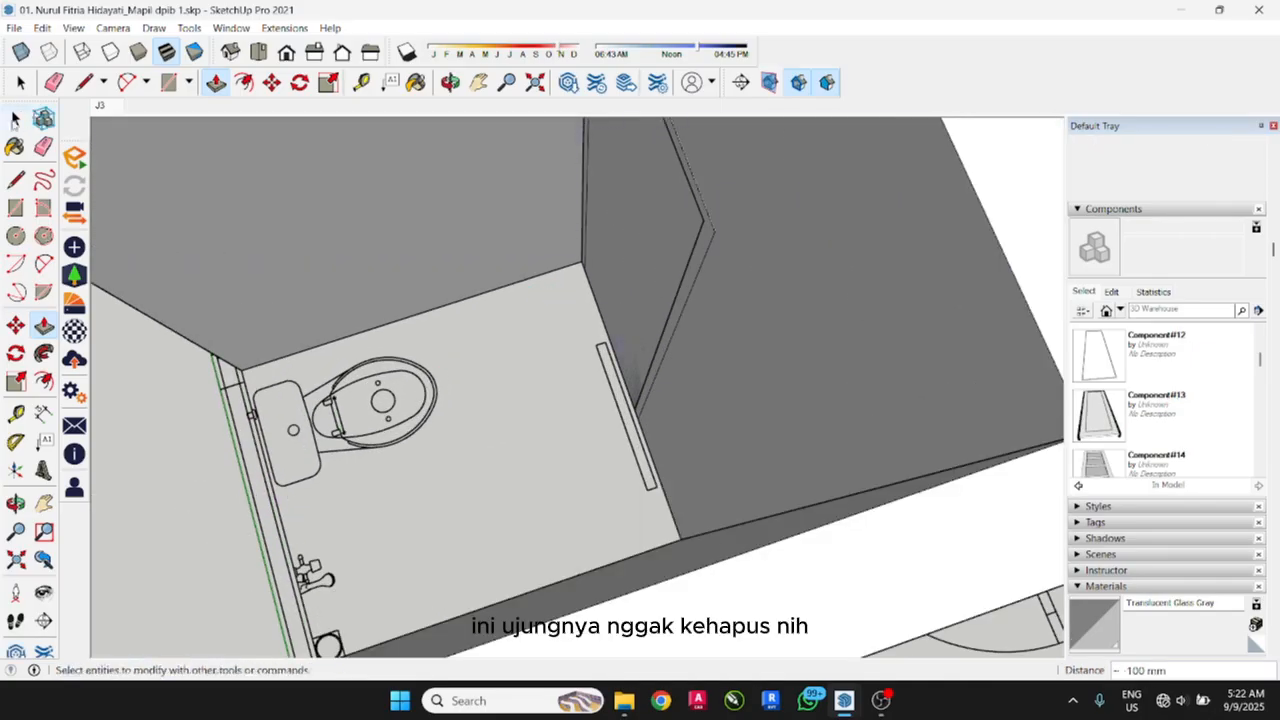
{"action": "left_click", "coordinate": [15, 119]}
{"action": "scroll", "coordinate": [565, 358], "scroll_direction": "down", "scroll_amount": 3}
{"action": "middle_click_drag", "start_coordinate": [749, 343], "coordinate": [366, 237]}
{"action": "scroll", "coordinate": [600, 550], "scroll_direction": "up", "scroll_amount": 2}
{"action": "scroll", "coordinate": [1016, 556], "scroll_direction": "down", "scroll_amount": 1}
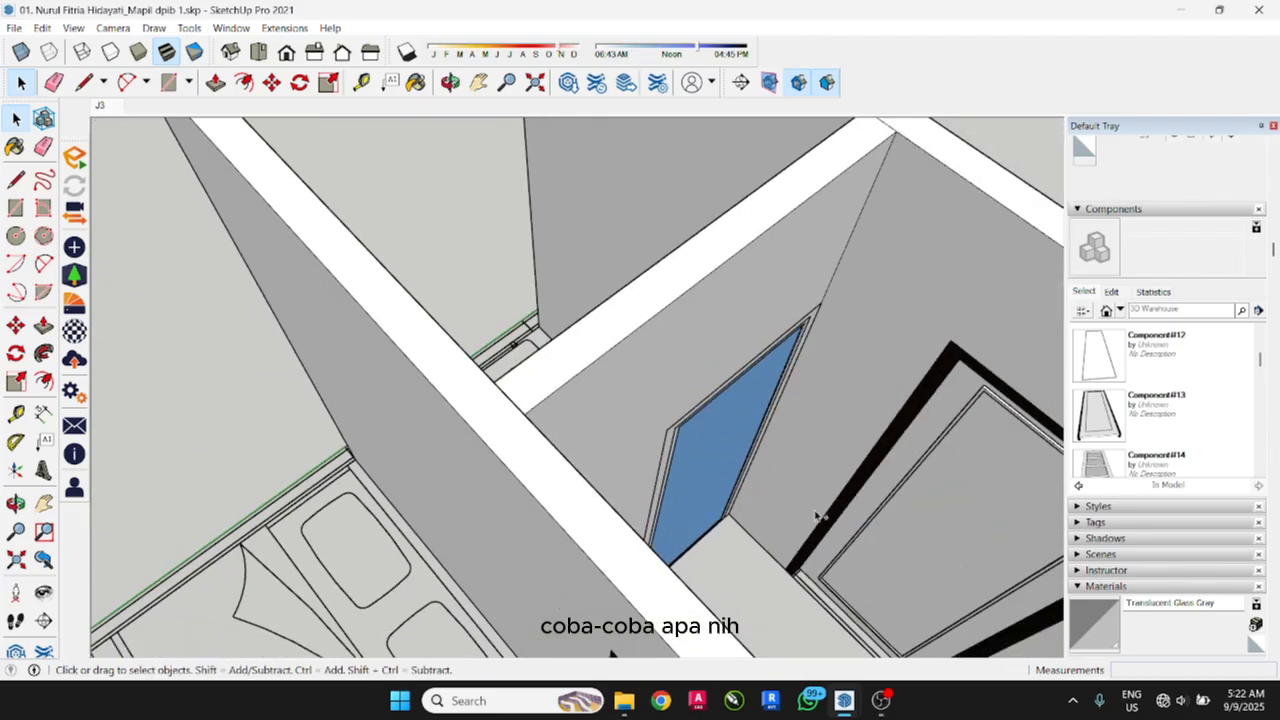
Step: Try once more to push the bathroom door face about 100 mm through to the bathroom-side wall face
{"action": "left_click", "coordinate": [821, 515]}
{"action": "scroll", "coordinate": [707, 453], "scroll_direction": "up", "scroll_amount": 4}
{"action": "key", "text": "p"}
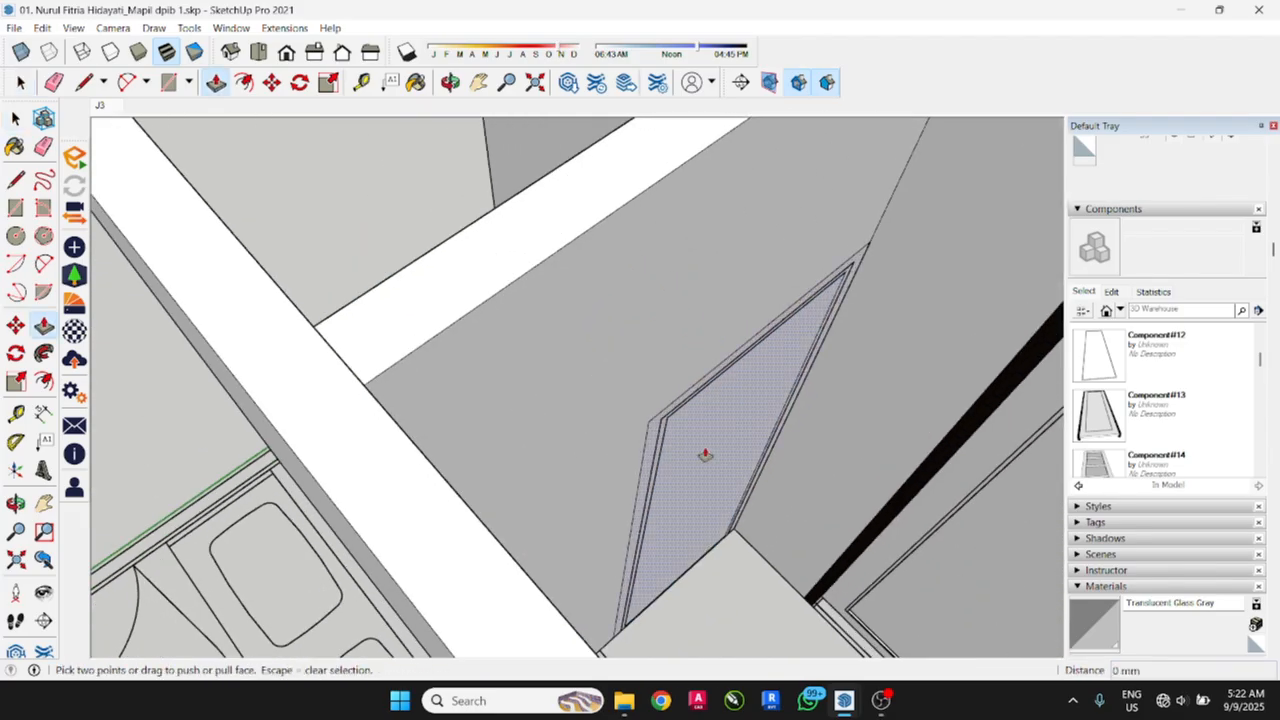
{"action": "left_click", "coordinate": [705, 453]}
{"action": "middle_click_drag", "start_coordinate": [430, 273], "coordinate": [1108, 318]}
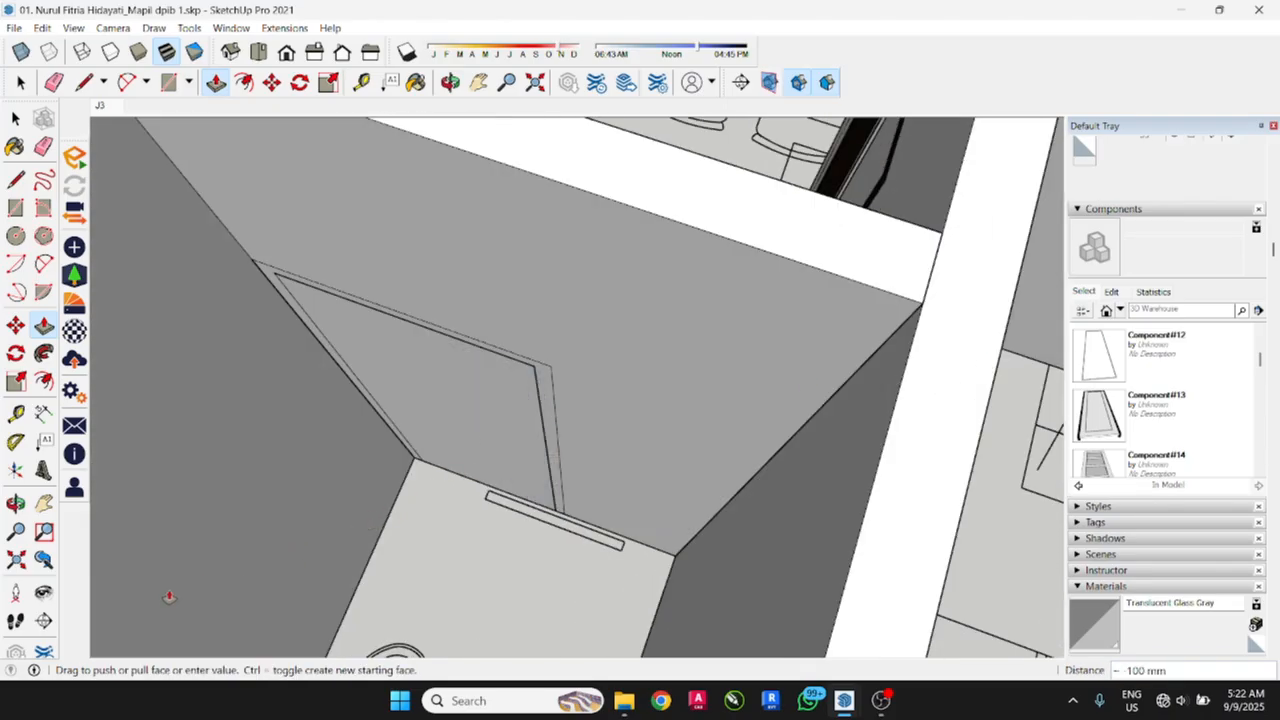
{"action": "scroll", "coordinate": [443, 409], "scroll_direction": "down", "scroll_amount": 5}
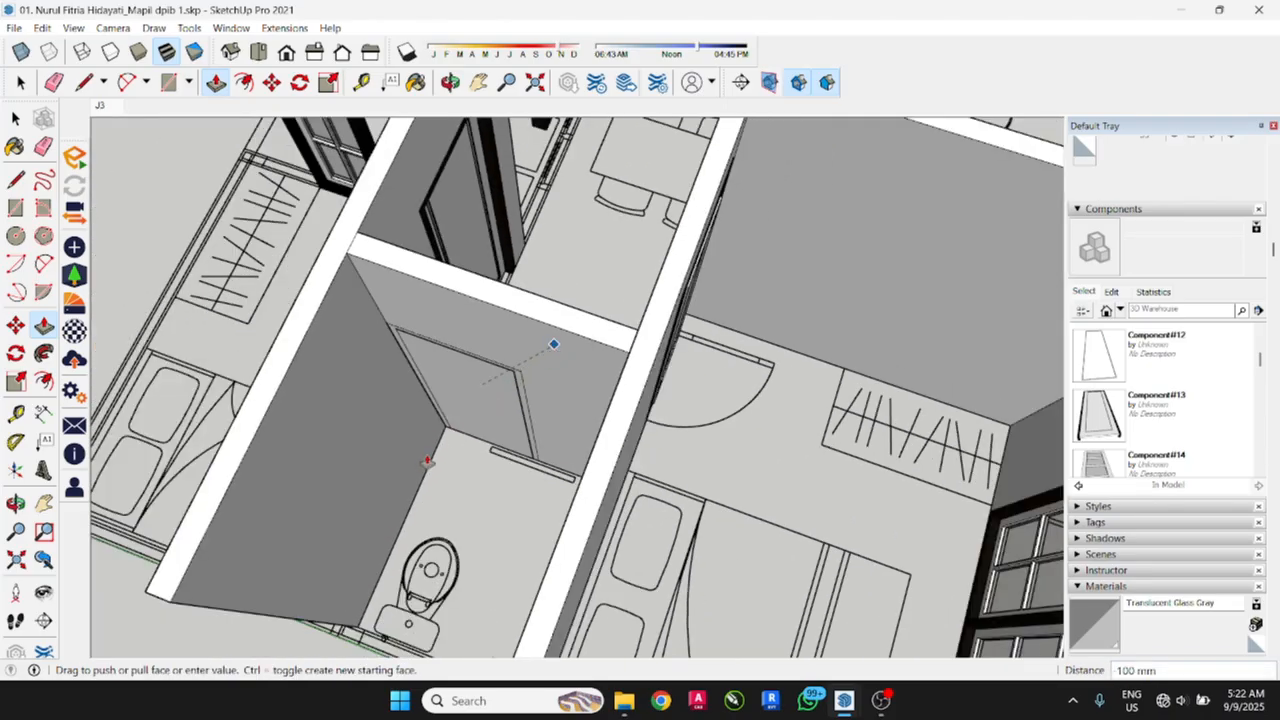
{"action": "middle_click_drag", "start_coordinate": [483, 425], "coordinate": [42, 449]}
{"action": "left_click", "coordinate": [558, 262]}
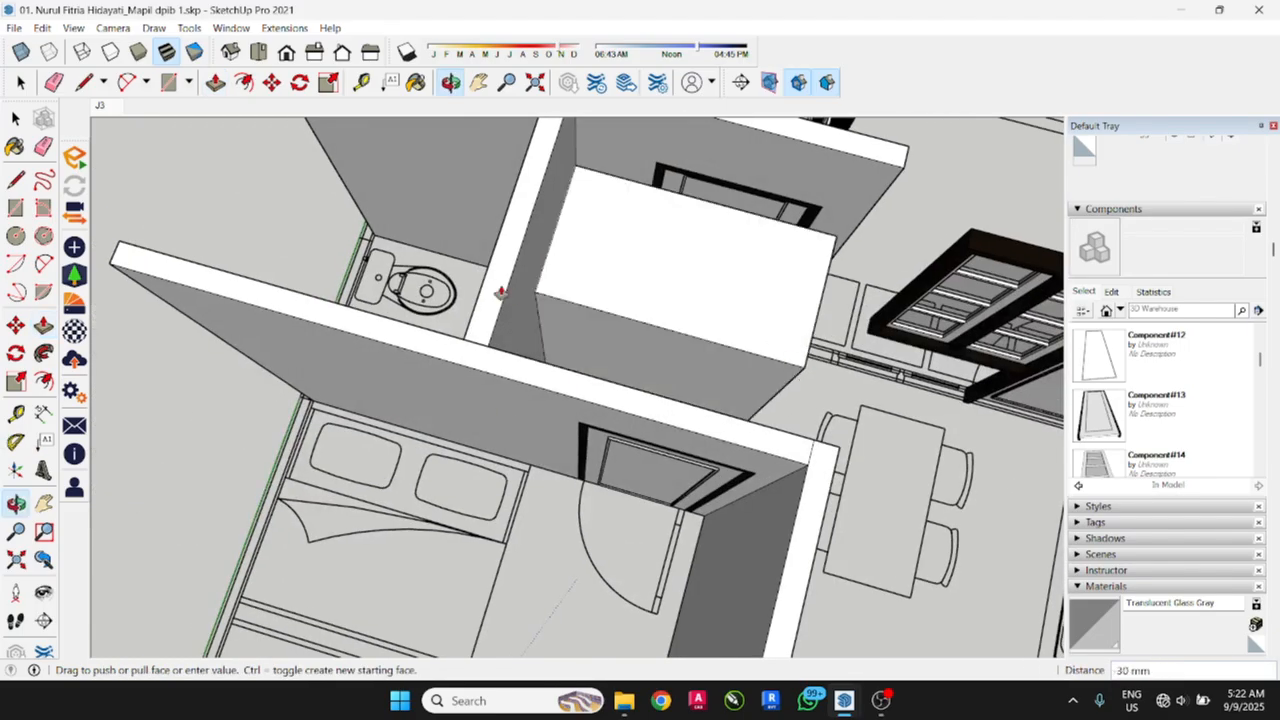
{"action": "left_click", "coordinate": [483, 276]}
Step: Examine the bathroom-side wall face around the upper and lower corners of the door frame
{"action": "middle_click_drag", "start_coordinate": [483, 276], "coordinate": [634, 391]}
{"action": "scroll", "coordinate": [513, 423], "scroll_direction": "up", "scroll_amount": 3}
{"action": "key", "text": "space"}
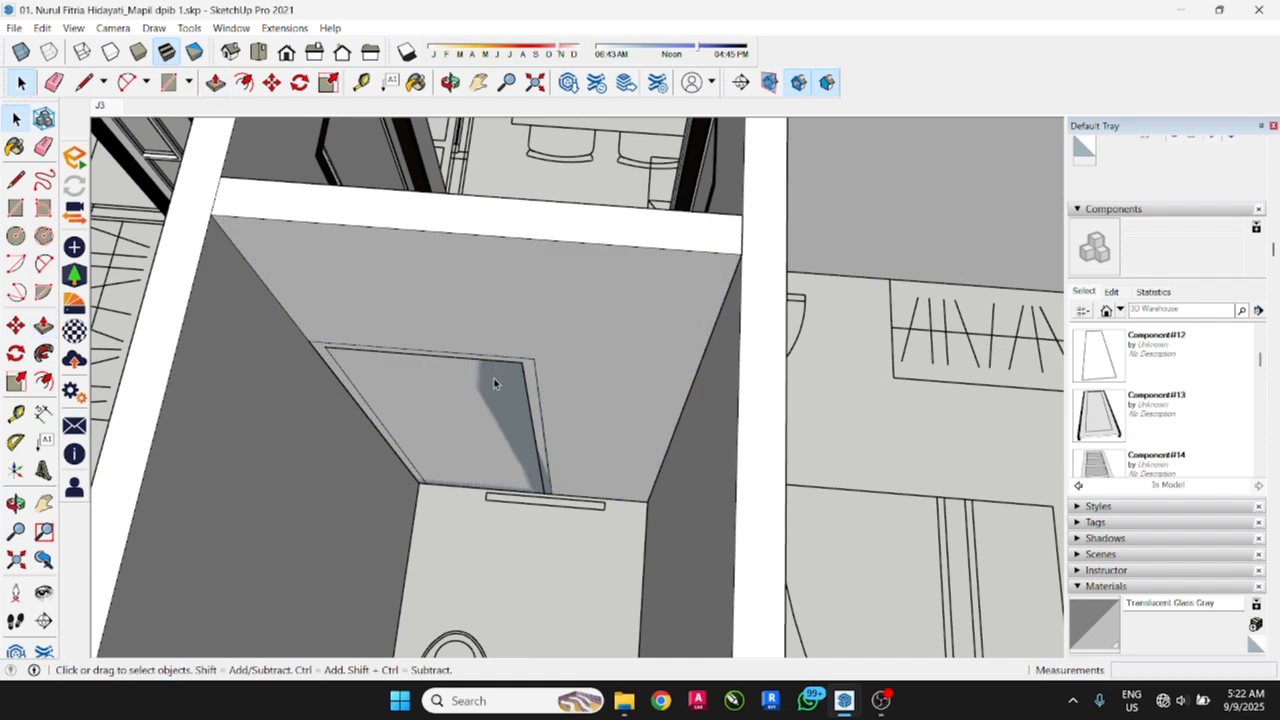
{"action": "scroll", "coordinate": [500, 483], "scroll_direction": "up", "scroll_amount": 3}
{"action": "middle_click_drag", "start_coordinate": [491, 466], "coordinate": [509, 514]}
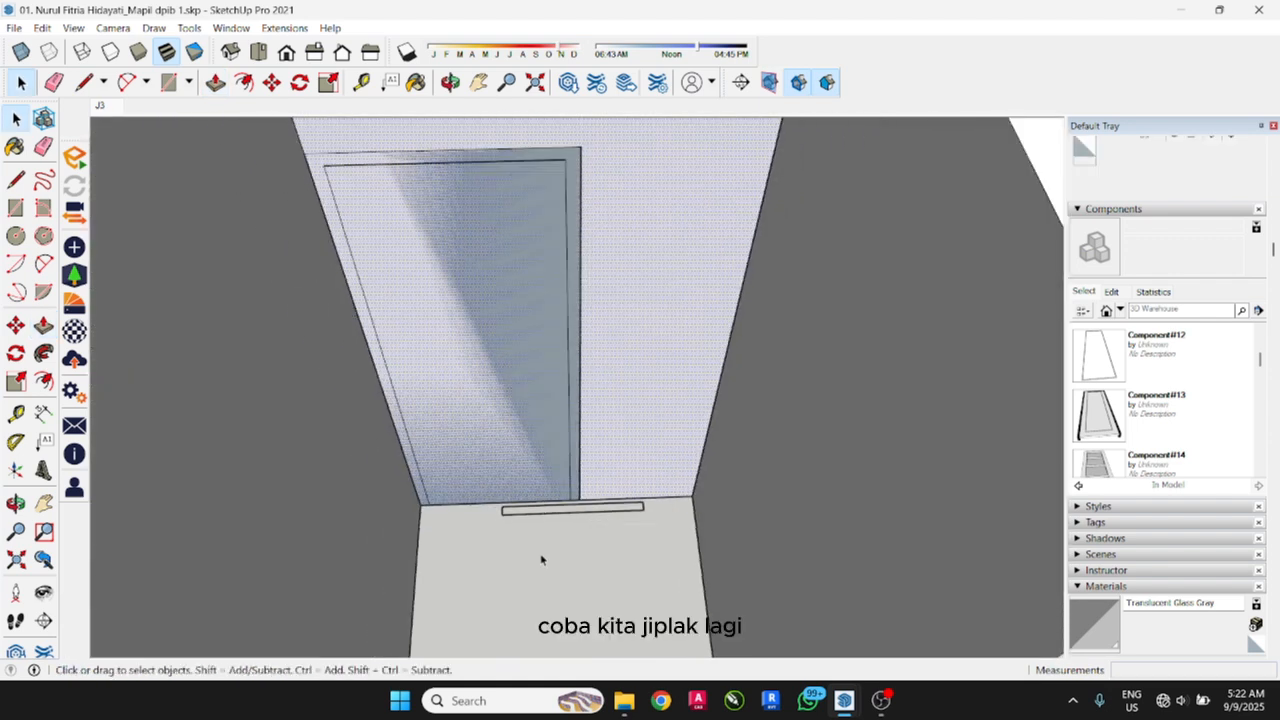
{"action": "scroll", "coordinate": [404, 286], "scroll_direction": "down", "scroll_amount": 3}
{"action": "scroll", "coordinate": [404, 286], "scroll_direction": "up", "scroll_amount": 2}
{"action": "scroll", "coordinate": [384, 316], "scroll_direction": "up", "scroll_amount": 2}
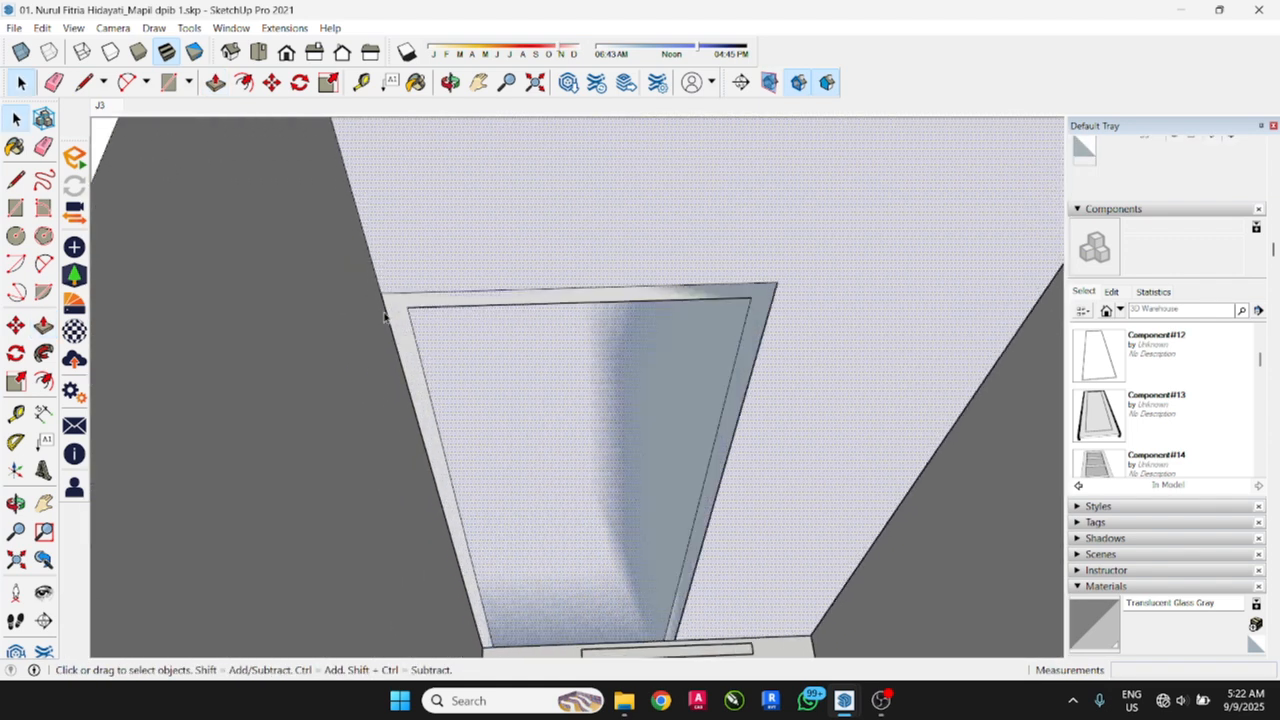
{"action": "scroll", "coordinate": [407, 312], "scroll_direction": "up", "scroll_amount": 2}
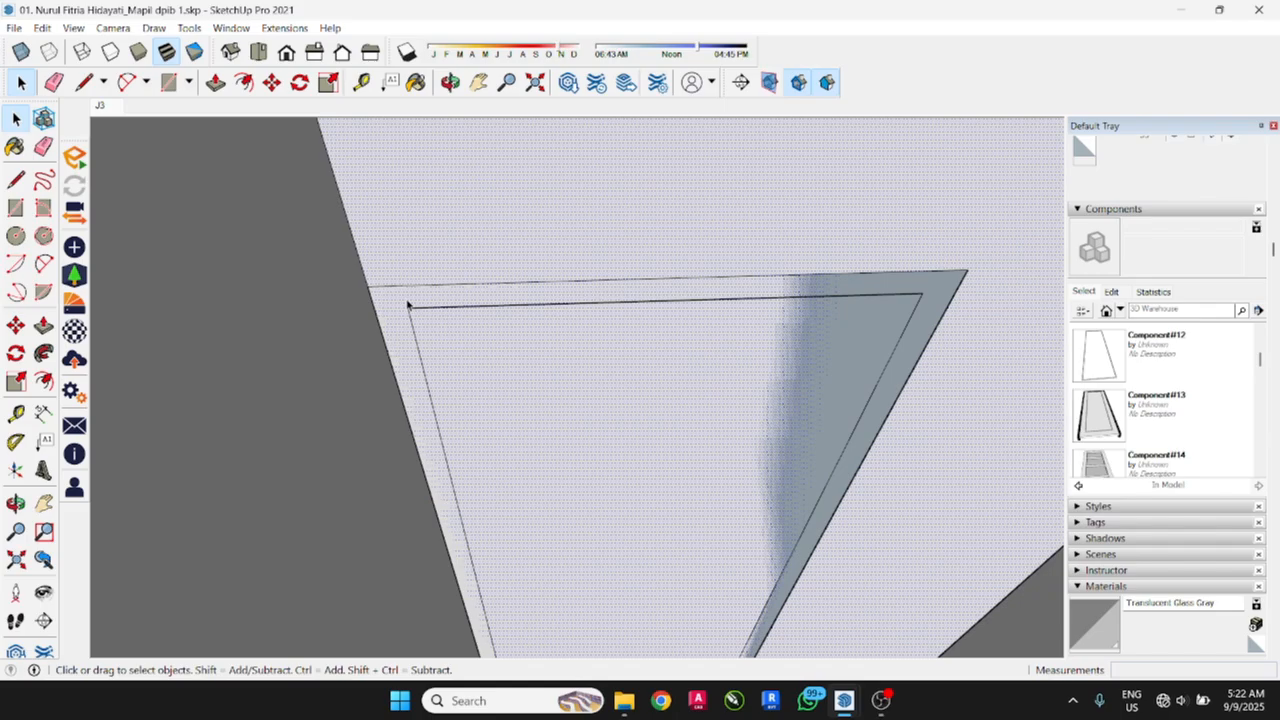
{"action": "scroll", "coordinate": [407, 304], "scroll_direction": "down", "scroll_amount": 2}
{"action": "scroll", "coordinate": [407, 304], "scroll_direction": "down", "scroll_amount": 2}
{"action": "scroll", "coordinate": [647, 577], "scroll_direction": "up", "scroll_amount": 3}
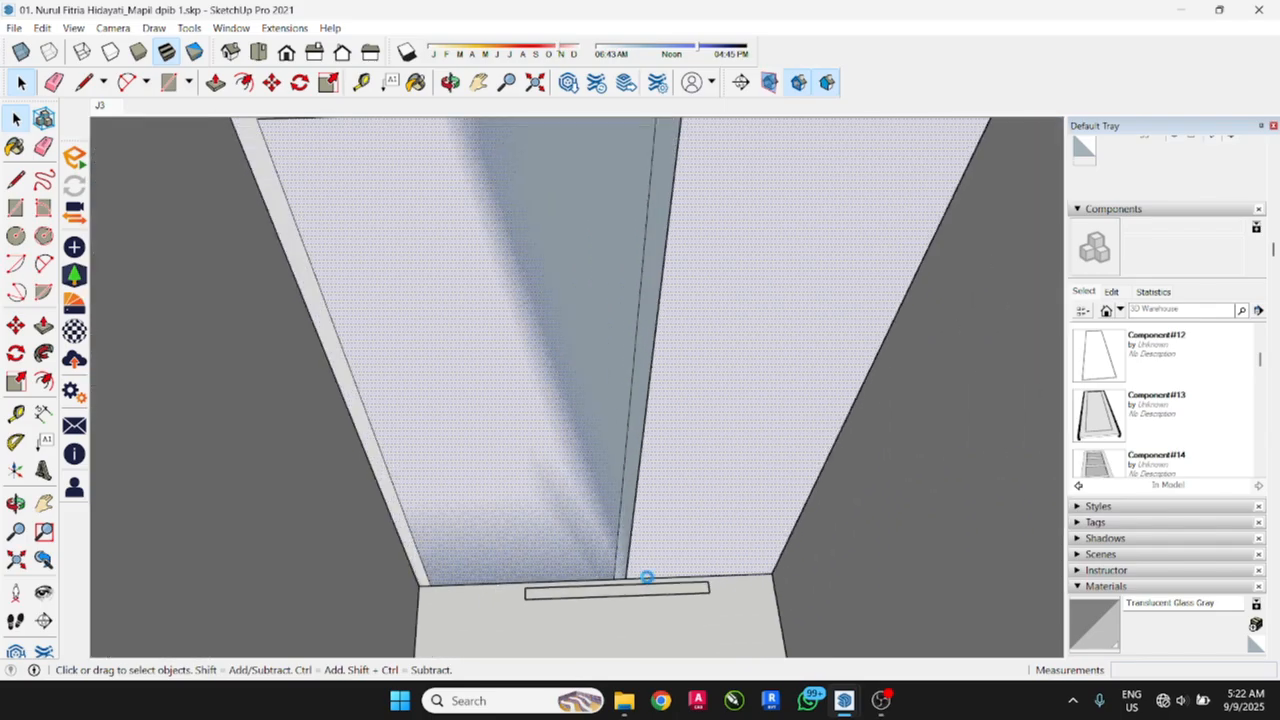
{"action": "scroll", "coordinate": [641, 595], "scroll_direction": "up", "scroll_amount": 5}
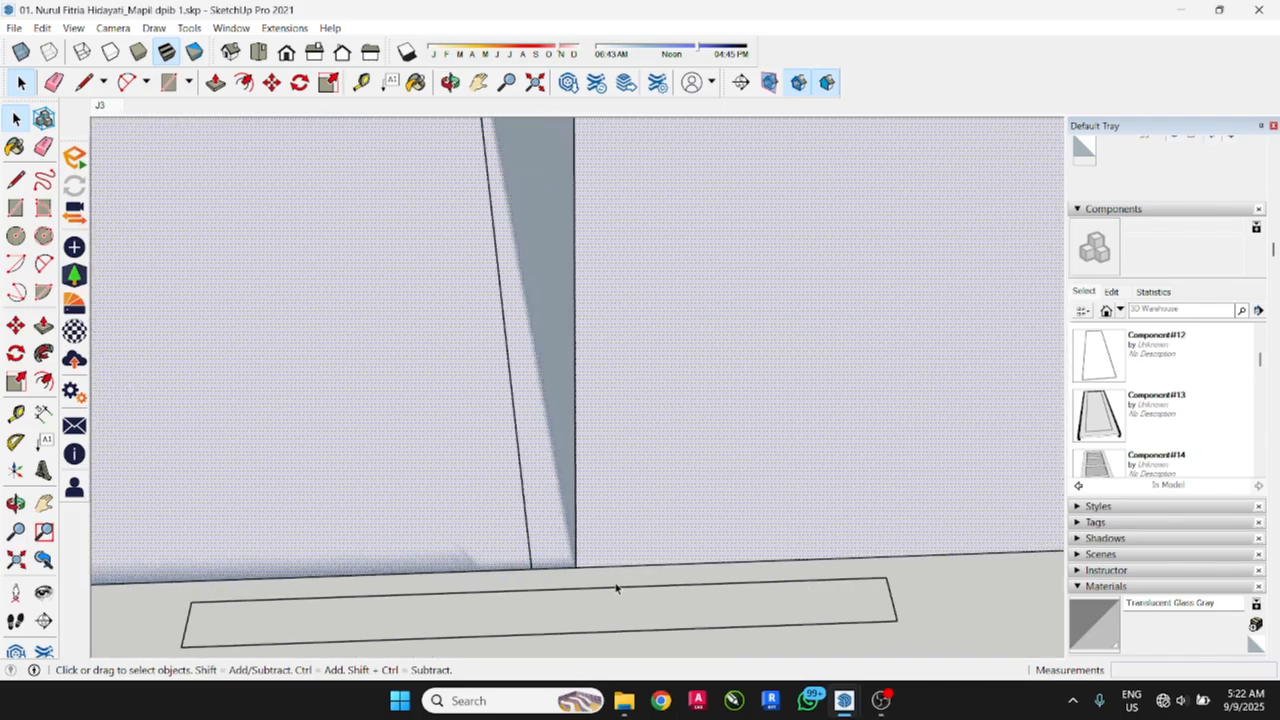
Step: Draw a vertical line up from the bathroom door frame's lower corner past its top, and a horizontal line about 700 mm long to the side wall
{"action": "key", "text": "l"}
{"action": "left_click", "coordinate": [572, 566]}
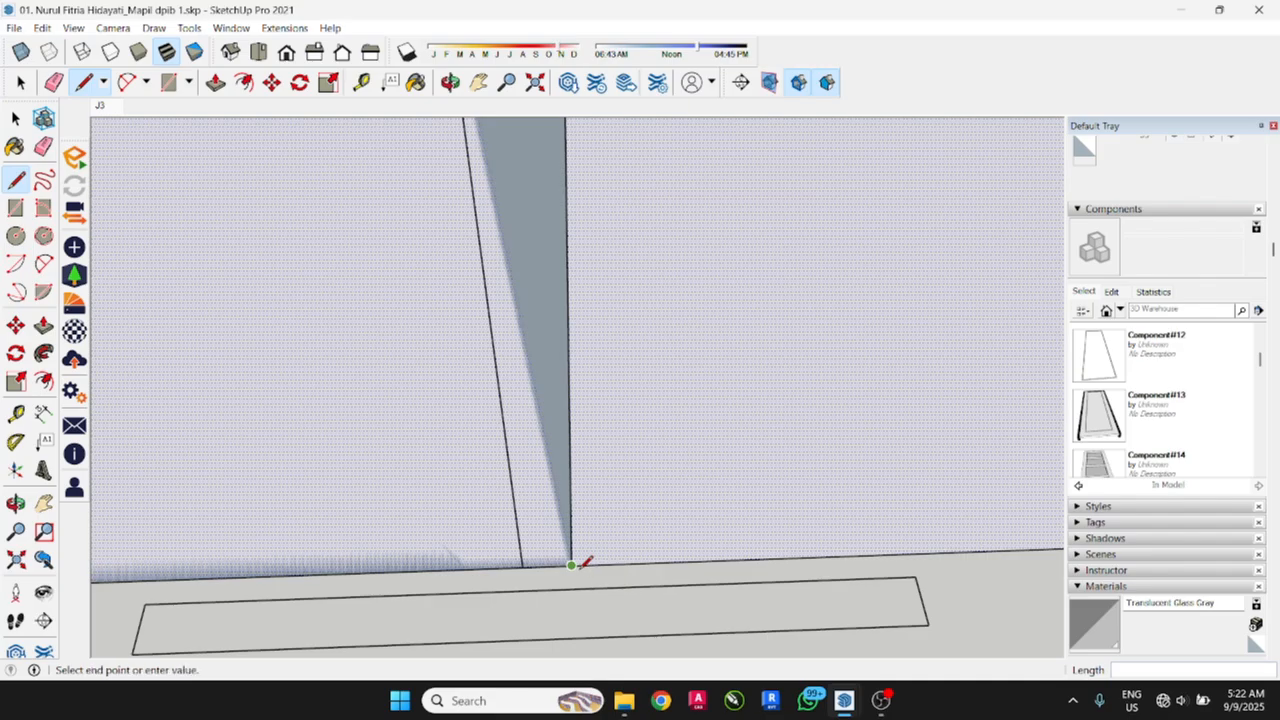
{"action": "scroll", "coordinate": [584, 562], "scroll_direction": "down", "scroll_amount": 6}
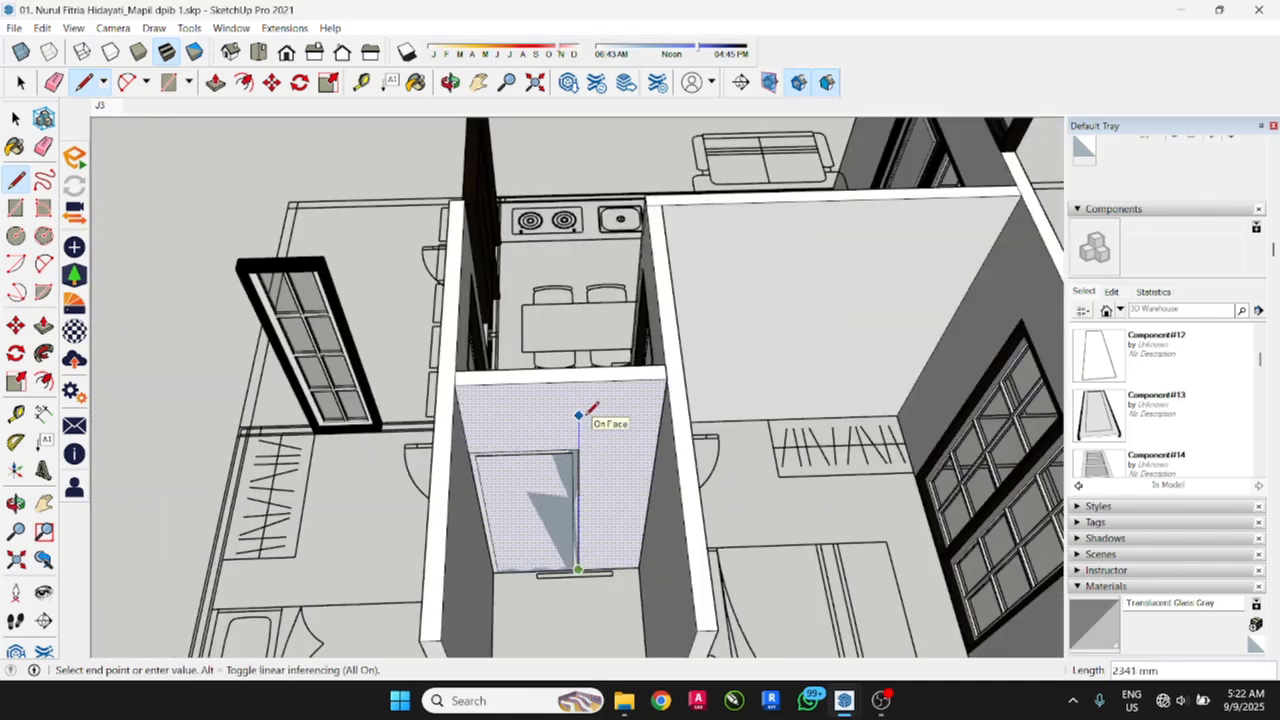
{"action": "scroll", "coordinate": [585, 420], "scroll_direction": "up", "scroll_amount": 3}
{"action": "left_click", "coordinate": [578, 452]}
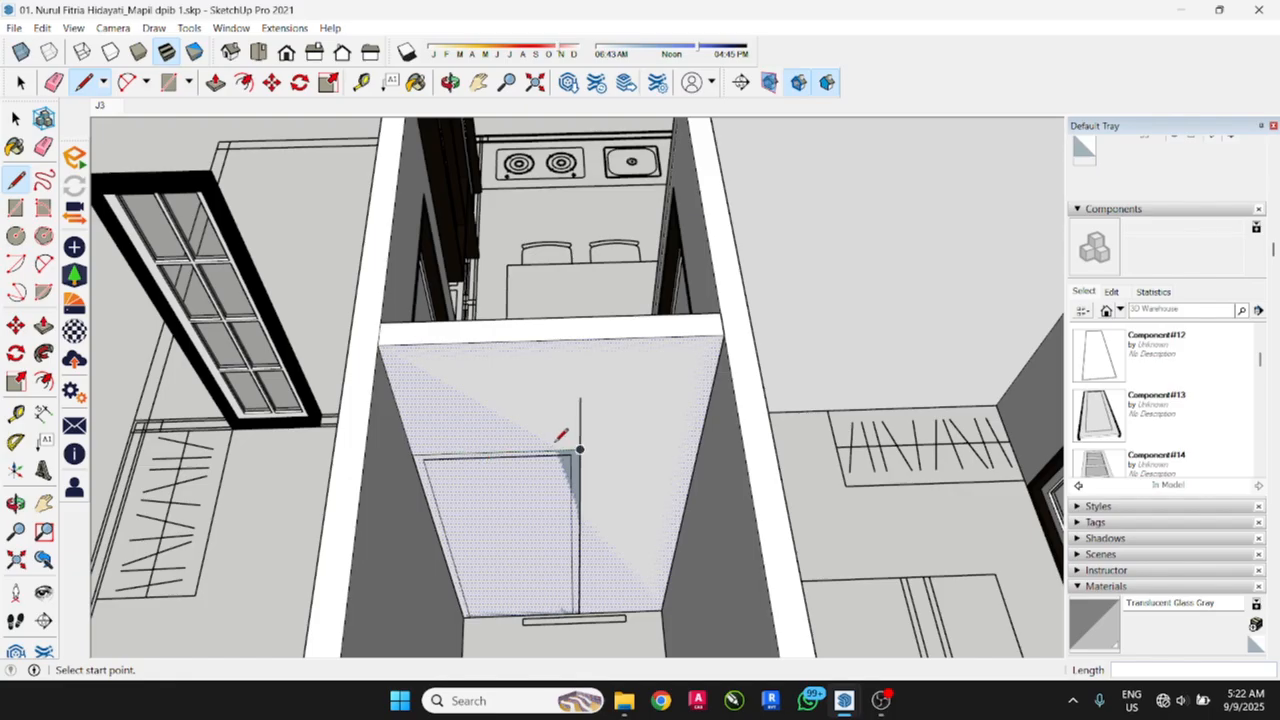
{"action": "scroll", "coordinate": [558, 440], "scroll_direction": "up", "scroll_amount": 2}
{"action": "left_click", "coordinate": [600, 360]}
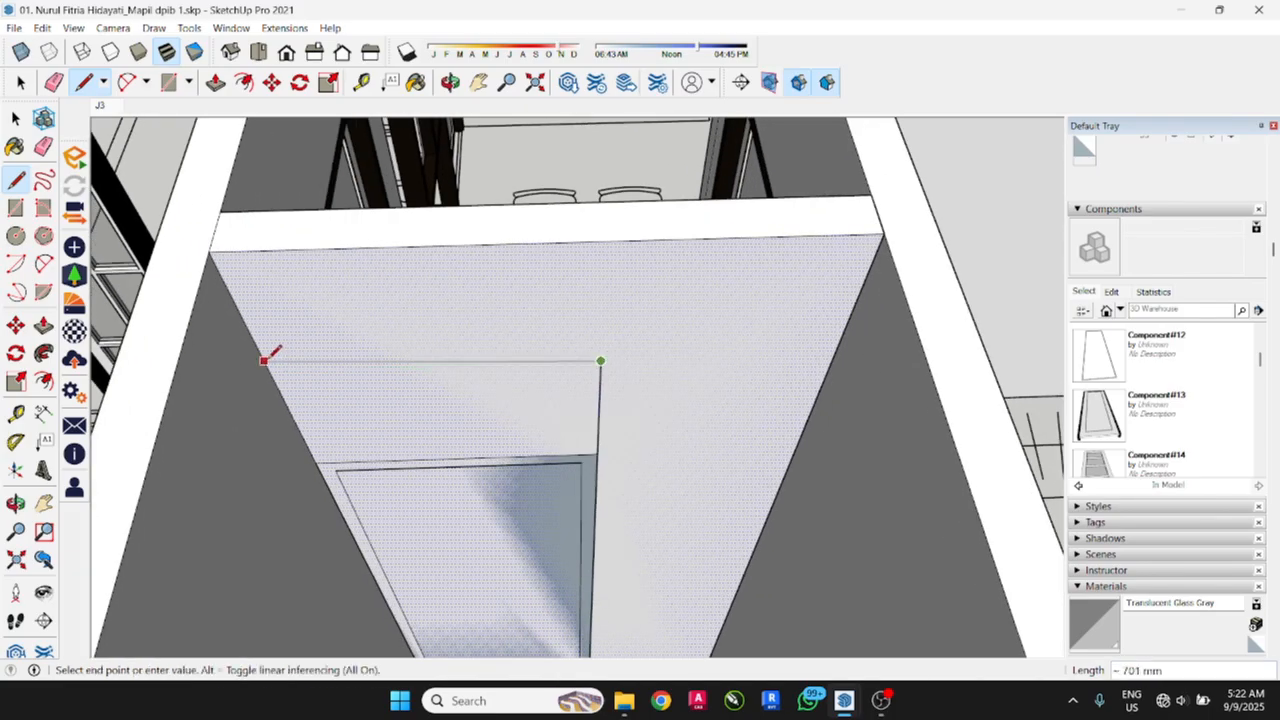
{"action": "left_click", "coordinate": [269, 370]}
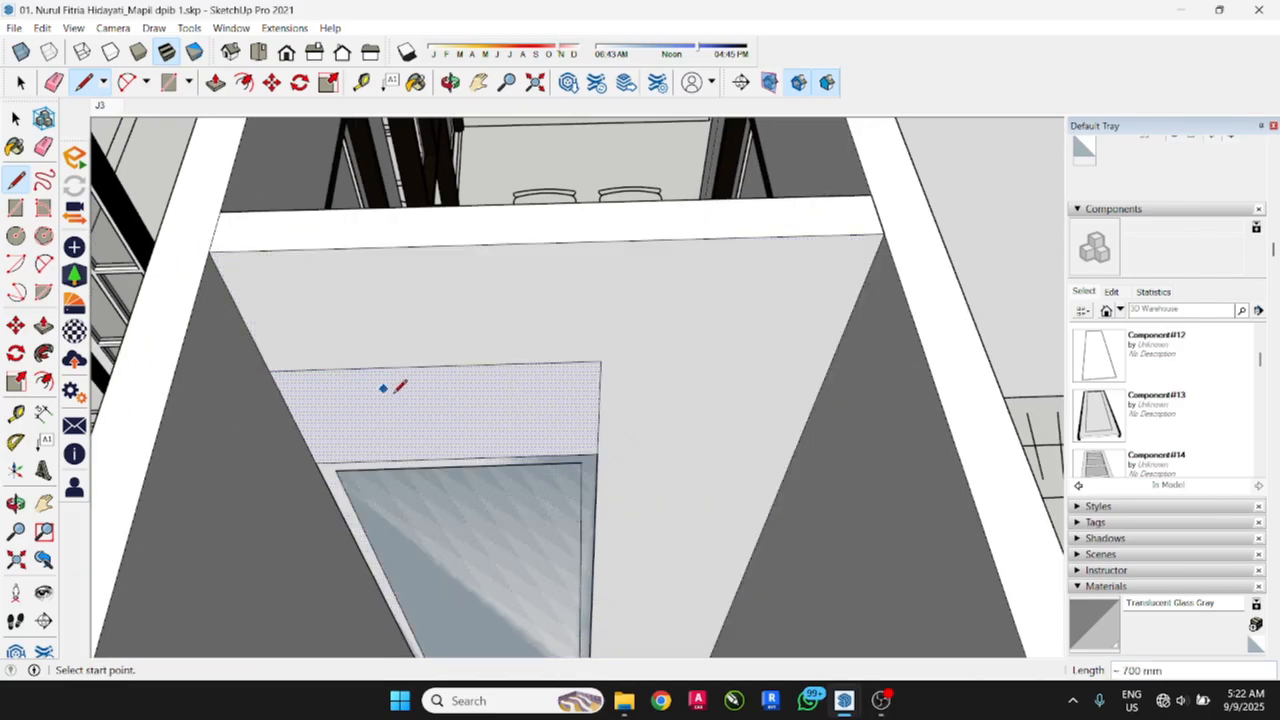
Step: Move the horizontal line about 391 mm down onto the top edge of the bathroom door frame
{"action": "key", "text": "space"}
{"action": "key", "text": "m"}
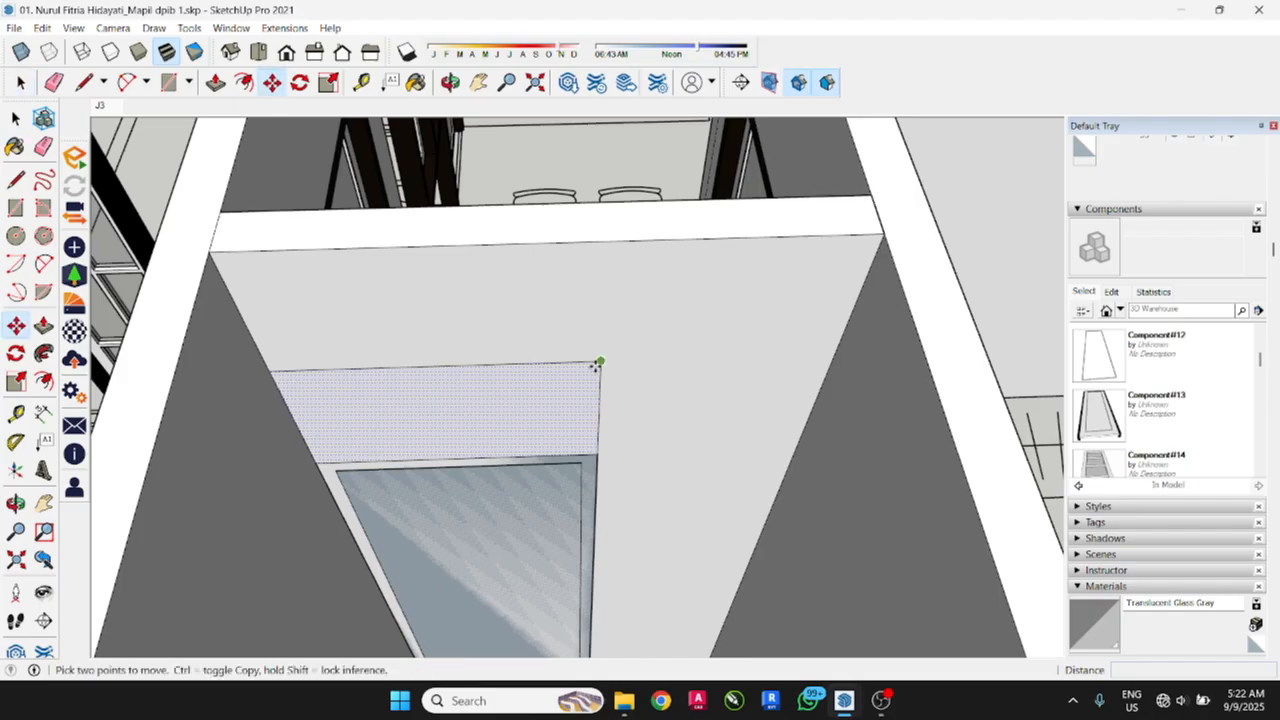
{"action": "key", "text": "space"}
{"action": "left_click", "coordinate": [517, 364]}
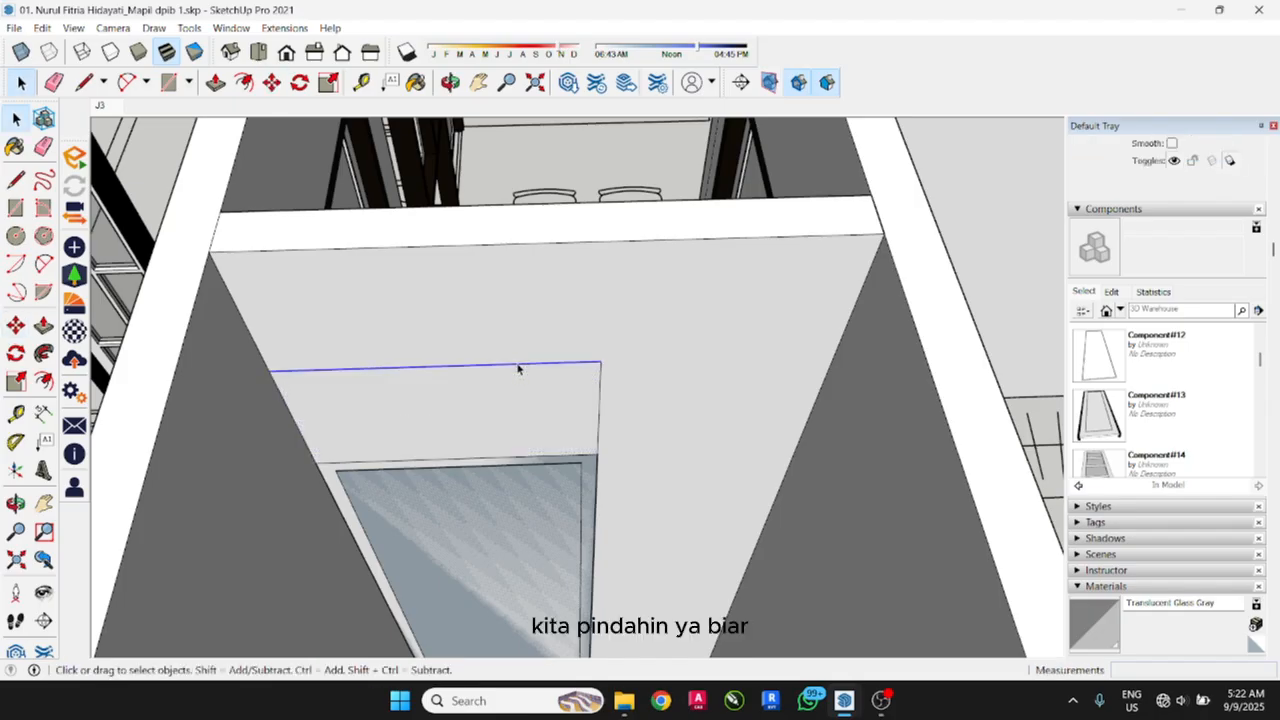
{"action": "key", "text": "m"}
{"action": "left_click", "coordinate": [538, 361]}
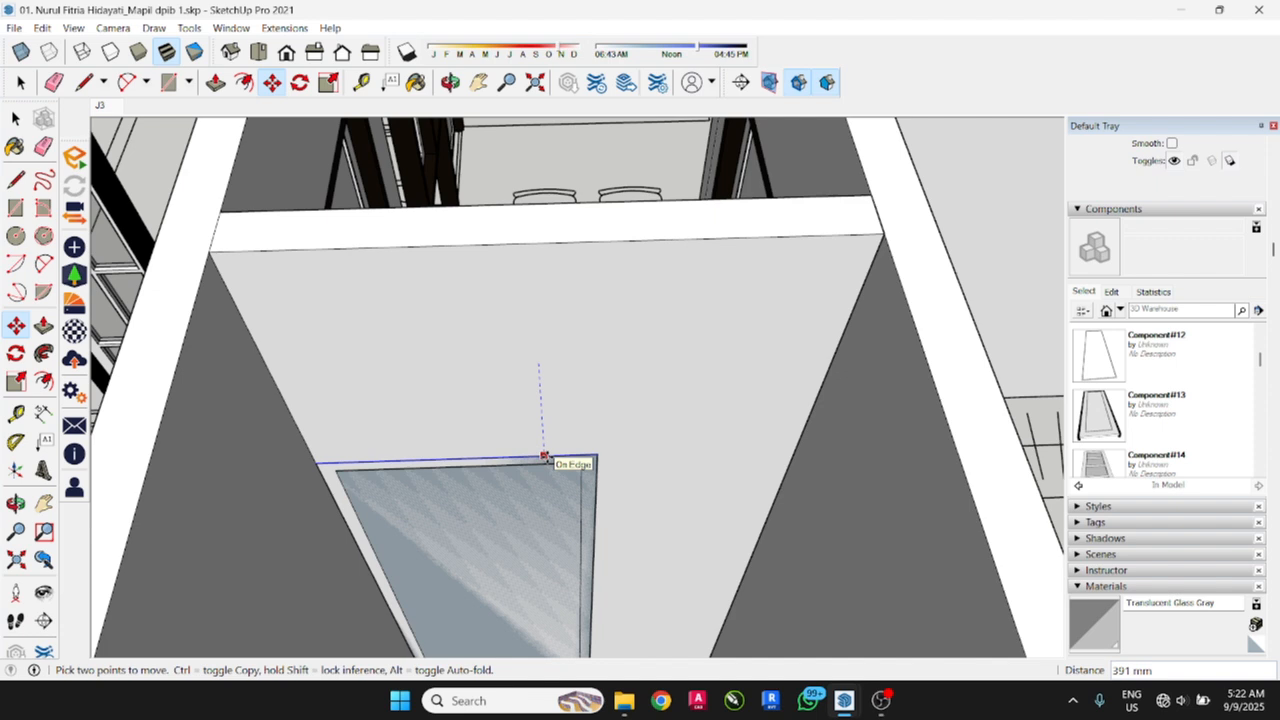
{"action": "key", "text": "shift"}
{"action": "left_click", "coordinate": [545, 457]}
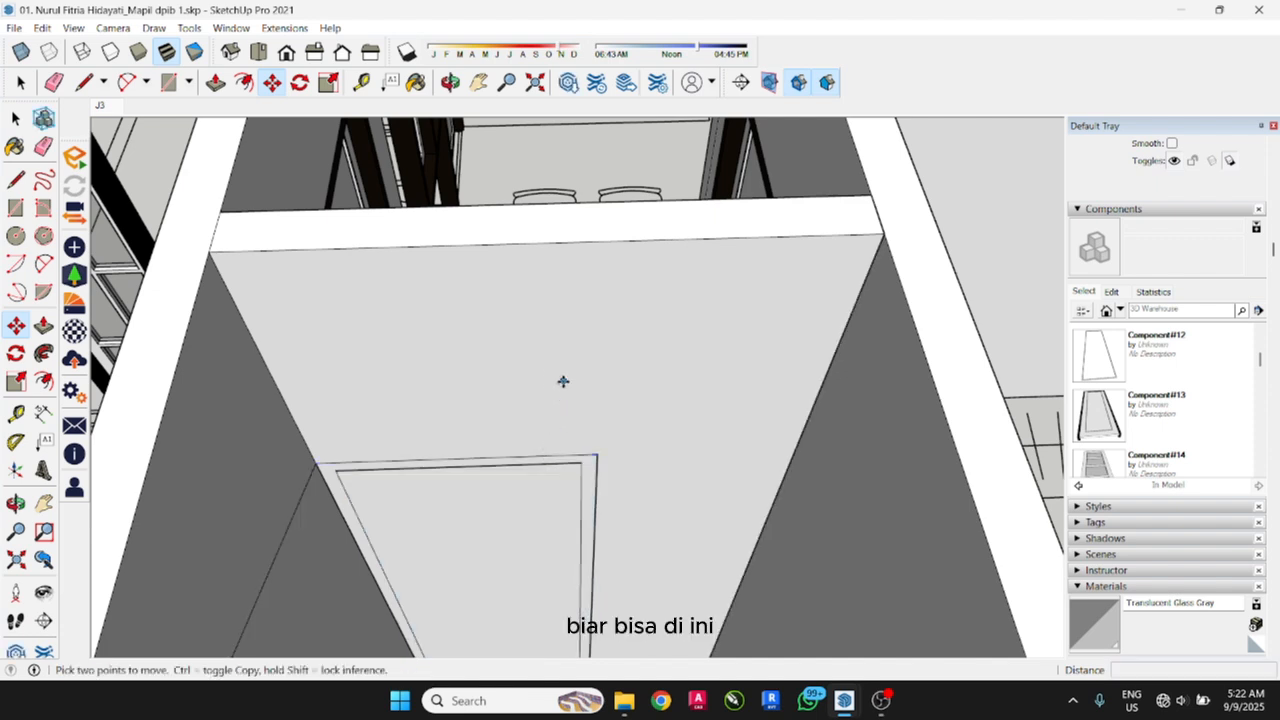
Step: Delete the stray edge running from the door frame's upper corner across the bathroom side wall
{"action": "scroll", "coordinate": [563, 380], "scroll_direction": "down", "scroll_amount": 3}
{"action": "middle_click_drag", "start_coordinate": [477, 481], "coordinate": [380, 420]}
{"action": "key", "text": "space"}
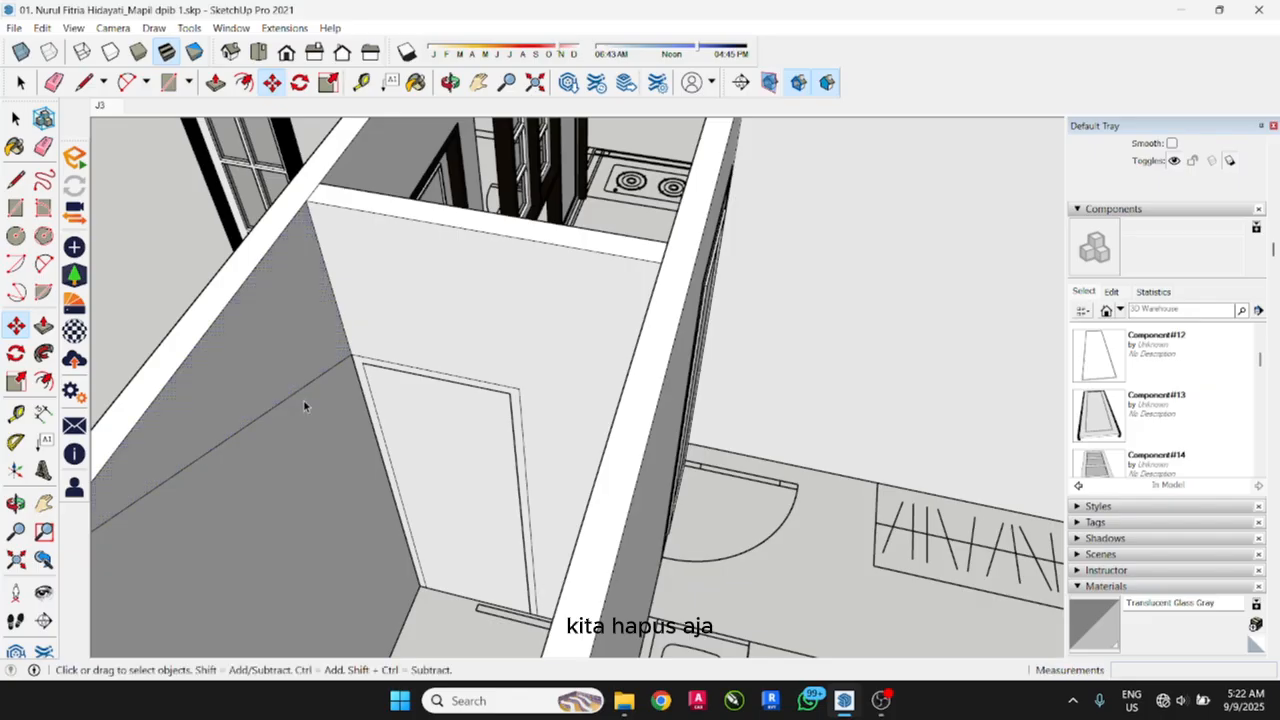
{"action": "left_click", "coordinate": [297, 396]}
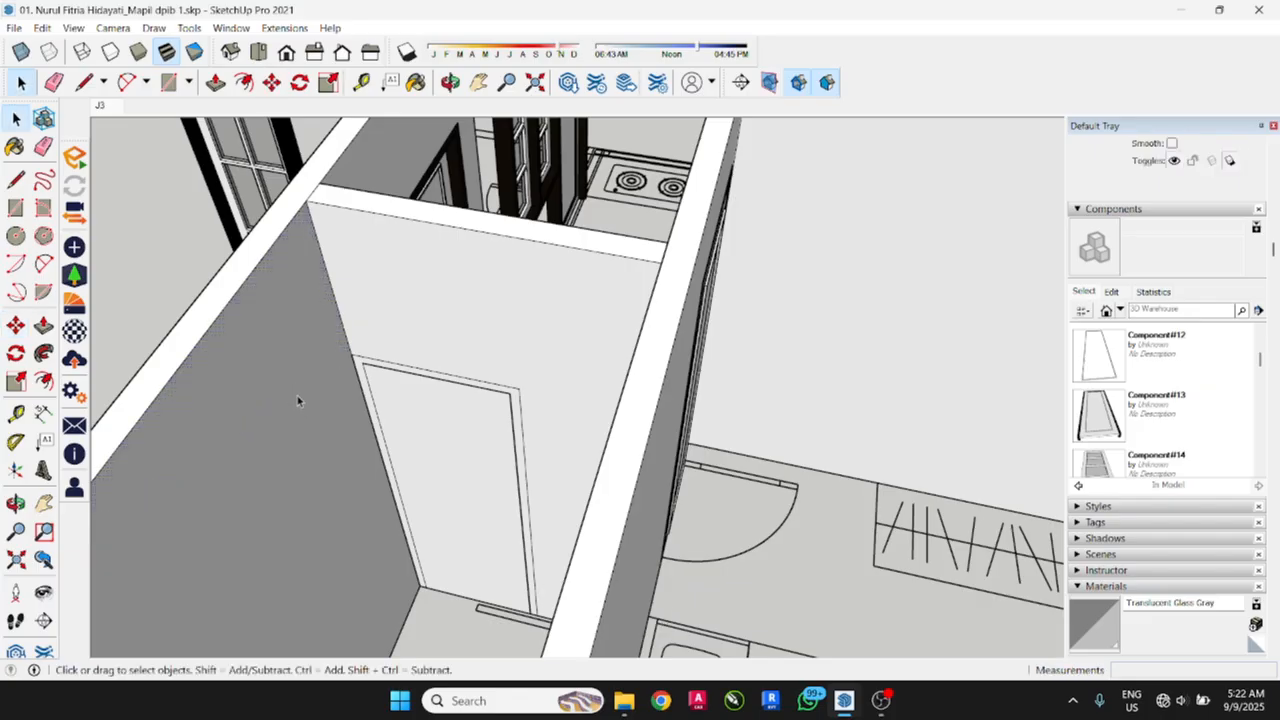
Step: Delete the wall face inside the bathroom door frame to open the doorway
{"action": "scroll", "coordinate": [403, 377], "scroll_direction": "up", "scroll_amount": 5}
{"action": "left_click", "coordinate": [416, 407]}
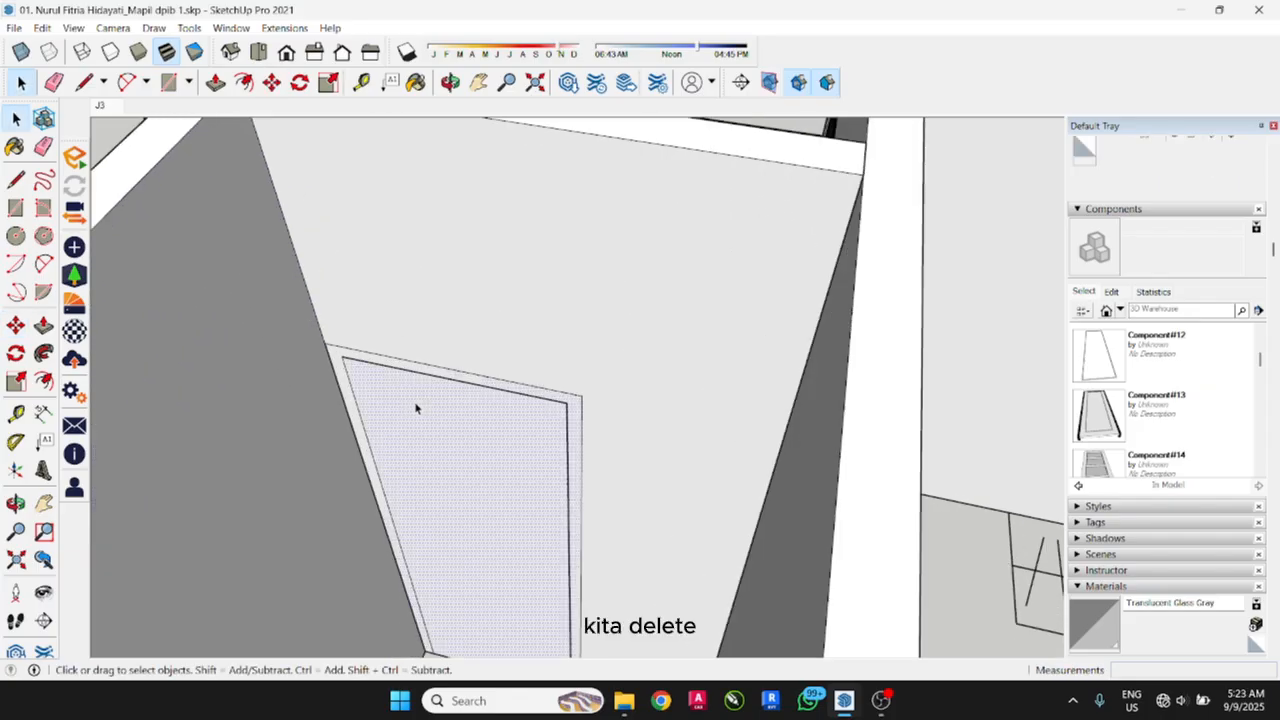
{"action": "key", "text": "Delete"}
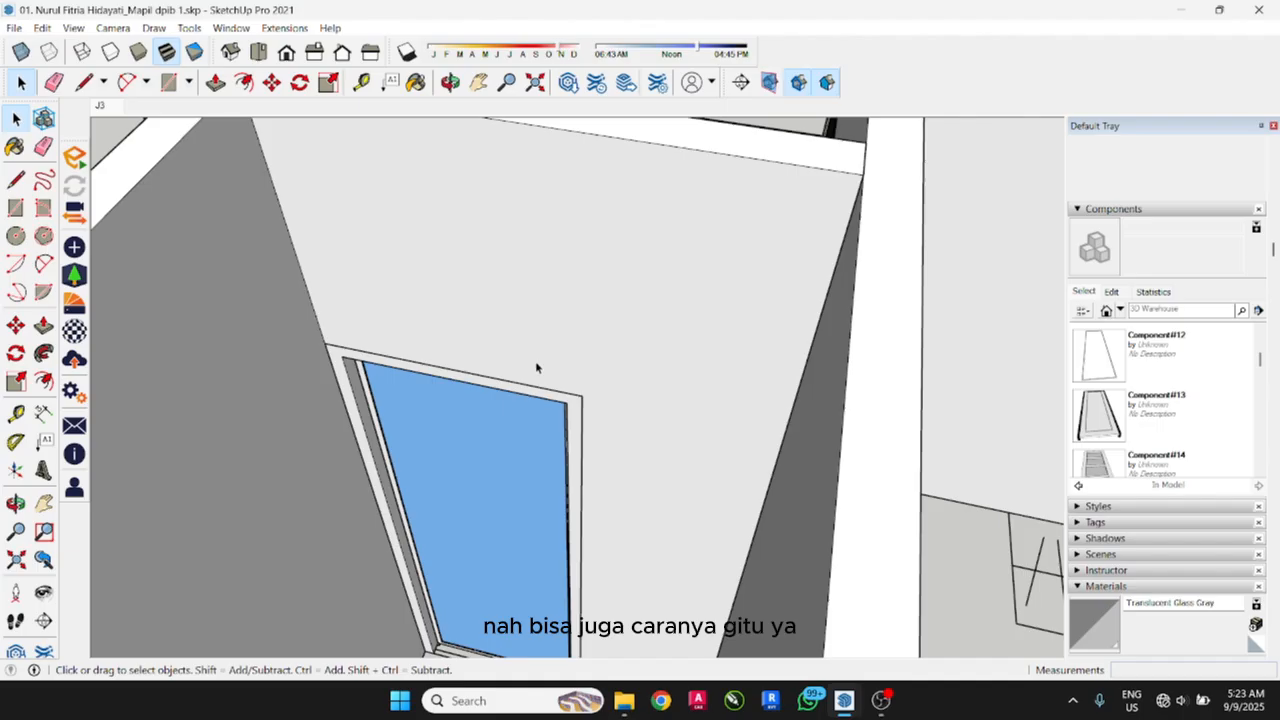
Step: Draw a rectangle over the bedroom wall strip below the tall window, from the hallway wall's end to the outer wall on the plan
{"action": "scroll", "coordinate": [536, 368], "scroll_direction": "down", "scroll_amount": 3}
{"action": "middle_click_drag", "start_coordinate": [560, 376], "coordinate": [143, 449]}
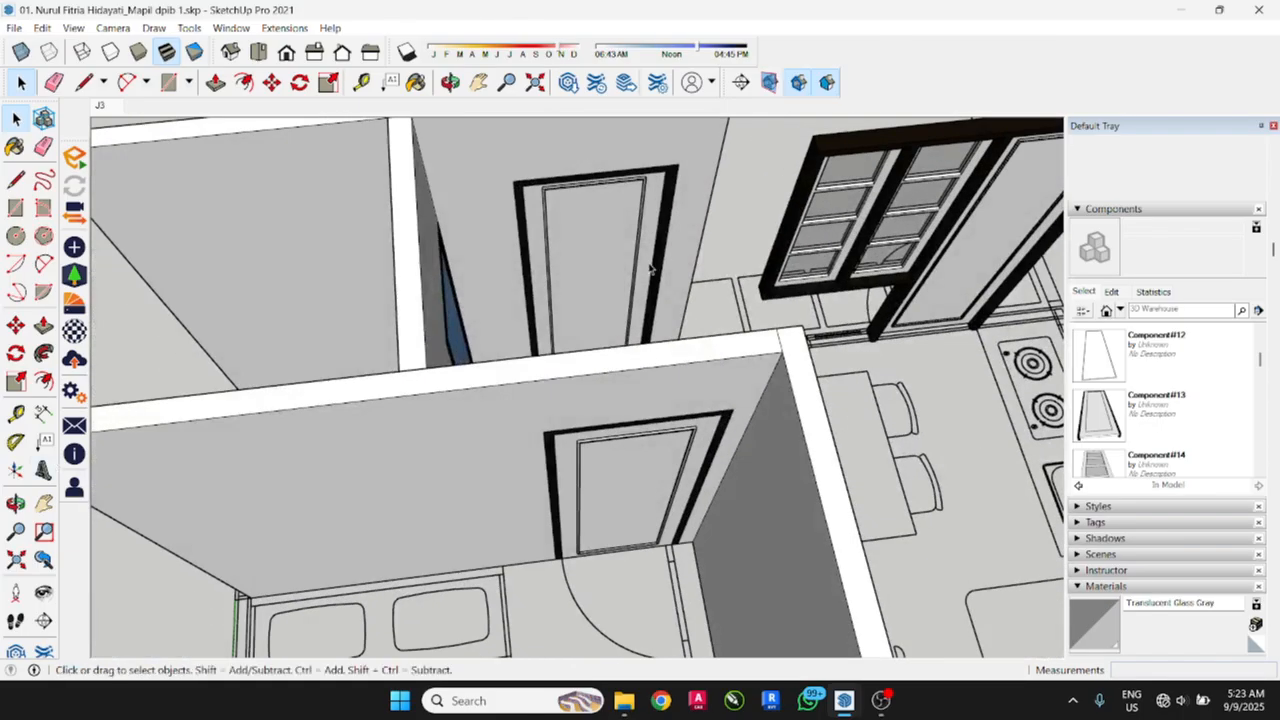
{"action": "scroll", "coordinate": [651, 268], "scroll_direction": "down", "scroll_amount": 3}
{"action": "middle_click_drag", "start_coordinate": [474, 358], "coordinate": [240, 344]}
{"action": "scroll", "coordinate": [720, 376], "scroll_direction": "down", "scroll_amount": 2}
{"action": "scroll", "coordinate": [720, 376], "scroll_direction": "up", "scroll_amount": 5}
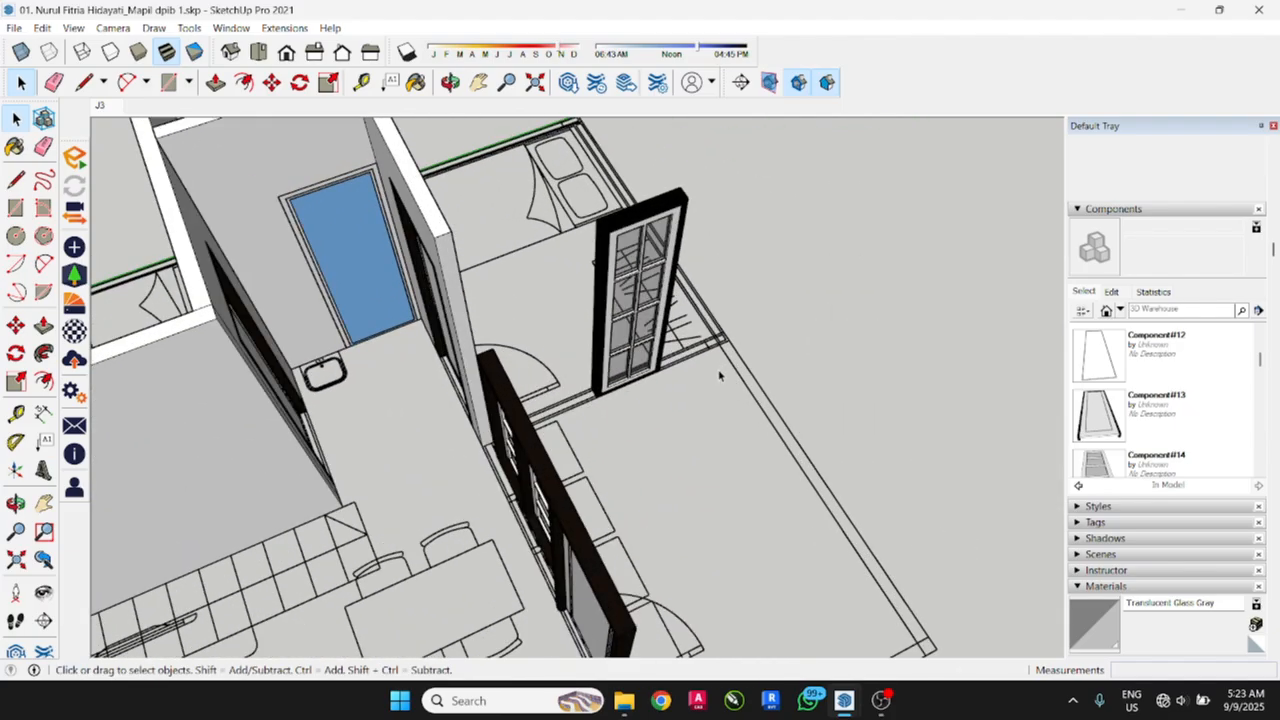
{"action": "scroll", "coordinate": [719, 376], "scroll_direction": "up", "scroll_amount": 2}
{"action": "middle_click_drag", "start_coordinate": [501, 366], "coordinate": [440, 363]}
{"action": "middle_click_drag", "start_coordinate": [566, 426], "coordinate": [478, 377]}
{"action": "scroll", "coordinate": [478, 377], "scroll_direction": "up", "scroll_amount": 1}
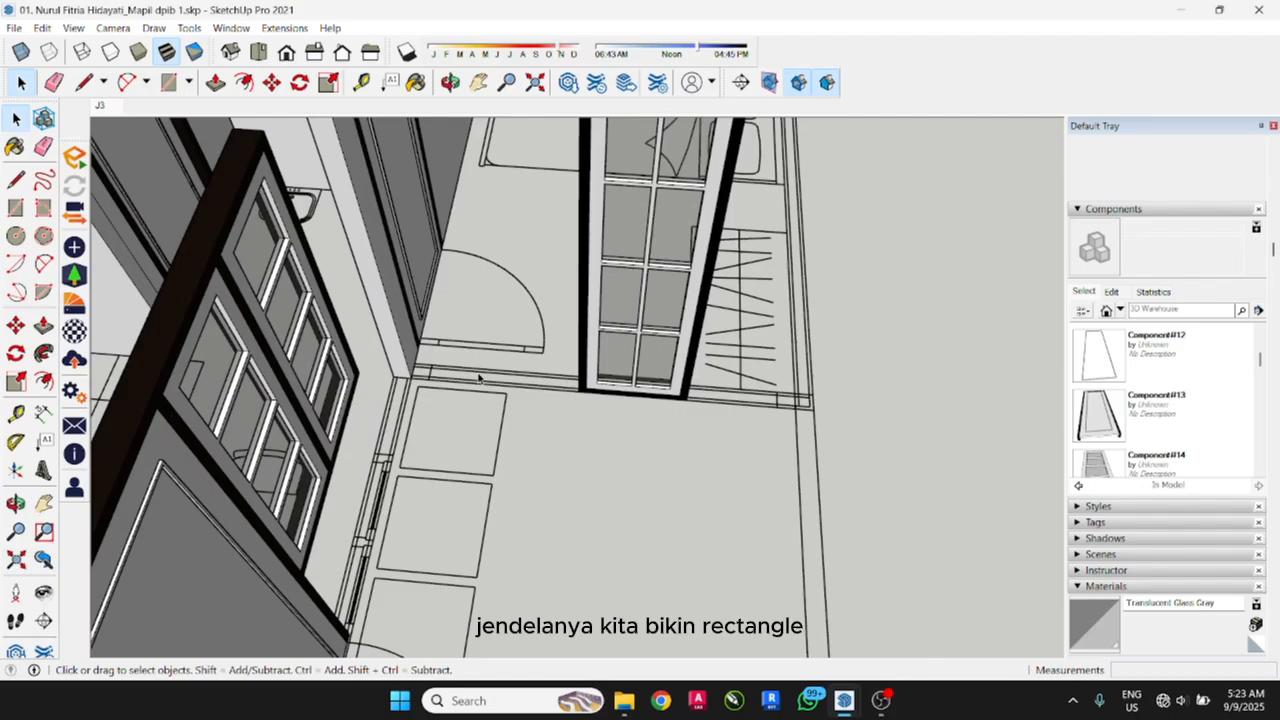
{"action": "key", "text": "r"}
{"action": "scroll", "coordinate": [451, 357], "scroll_direction": "up", "scroll_amount": 2}
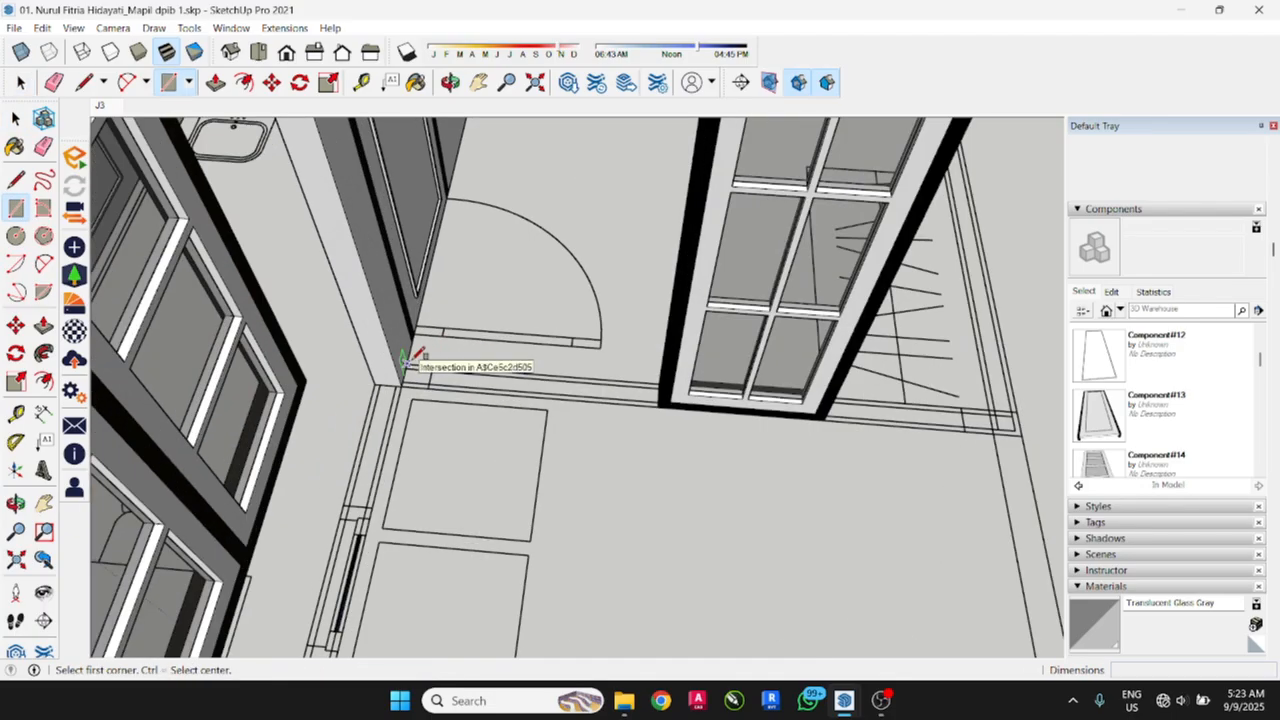
{"action": "scroll", "coordinate": [407, 360], "scroll_direction": "up", "scroll_amount": 2}
{"action": "left_click", "coordinate": [407, 362]}
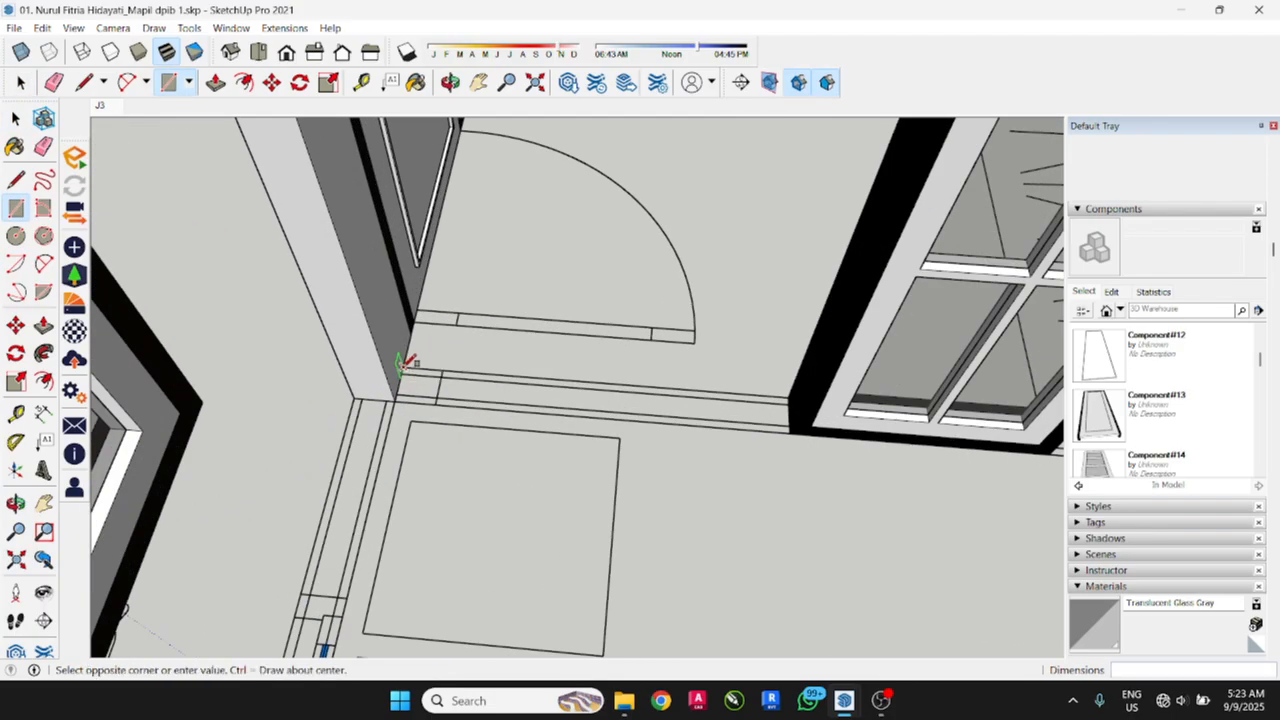
{"action": "scroll", "coordinate": [408, 362], "scroll_direction": "down", "scroll_amount": 2}
{"action": "scroll", "coordinate": [875, 405], "scroll_direction": "up", "scroll_amount": 2}
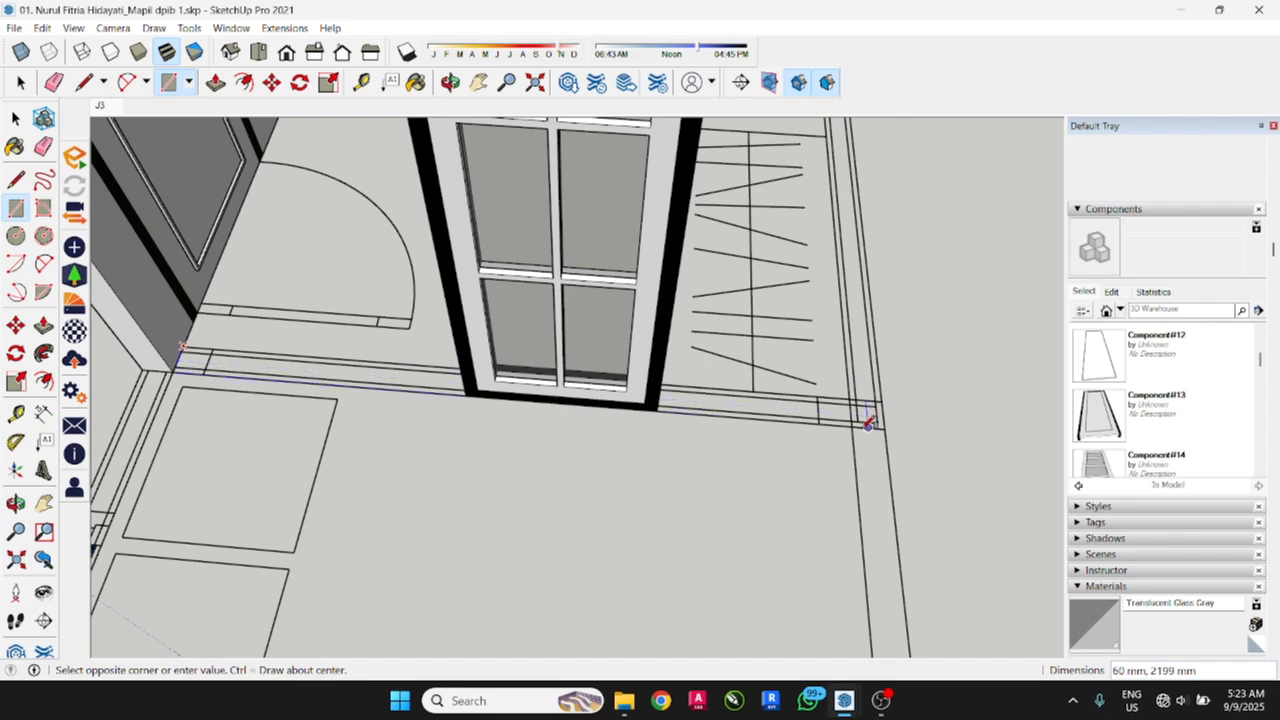
{"action": "left_click", "coordinate": [856, 424]}
{"action": "scroll", "coordinate": [703, 490], "scroll_direction": "down", "scroll_amount": 2}
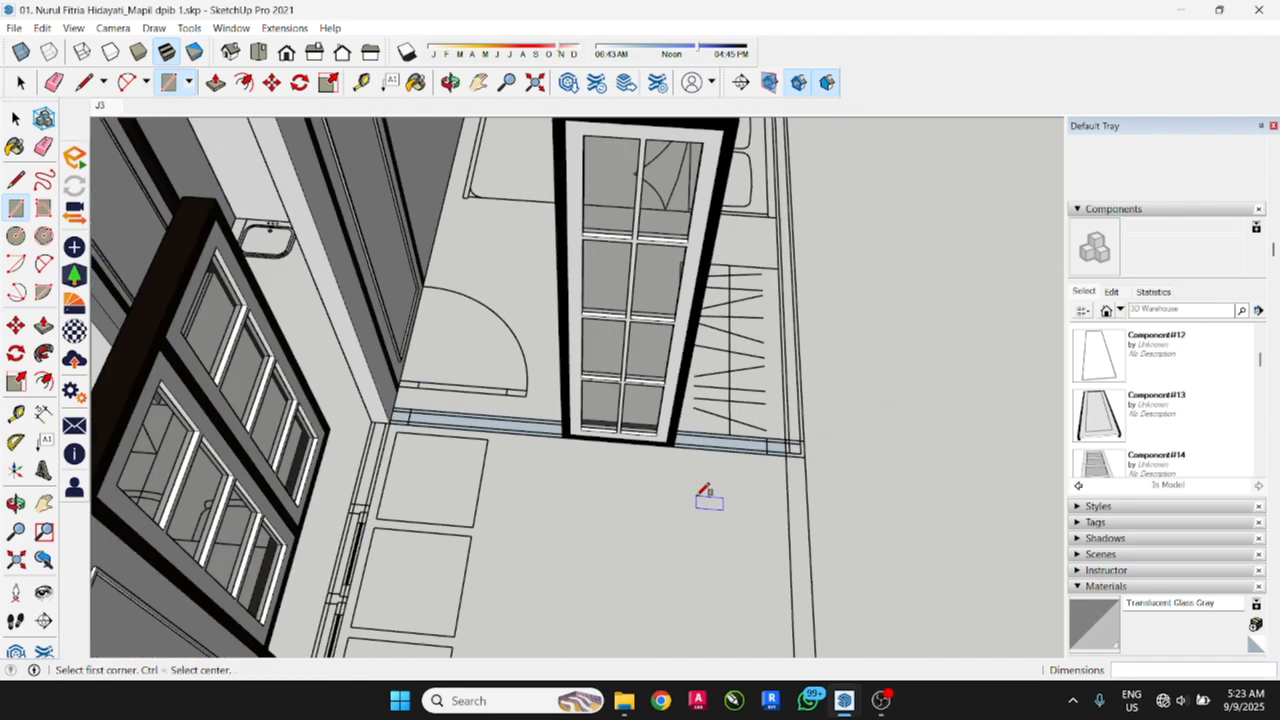
Step: Extrude the bedroom window wall rectangle up 2700 mm, level with the top of the adjoining wall
{"action": "key", "text": "p"}
{"action": "left_click", "coordinate": [738, 448]}
{"action": "scroll", "coordinate": [738, 448], "scroll_direction": "down", "scroll_amount": 4}
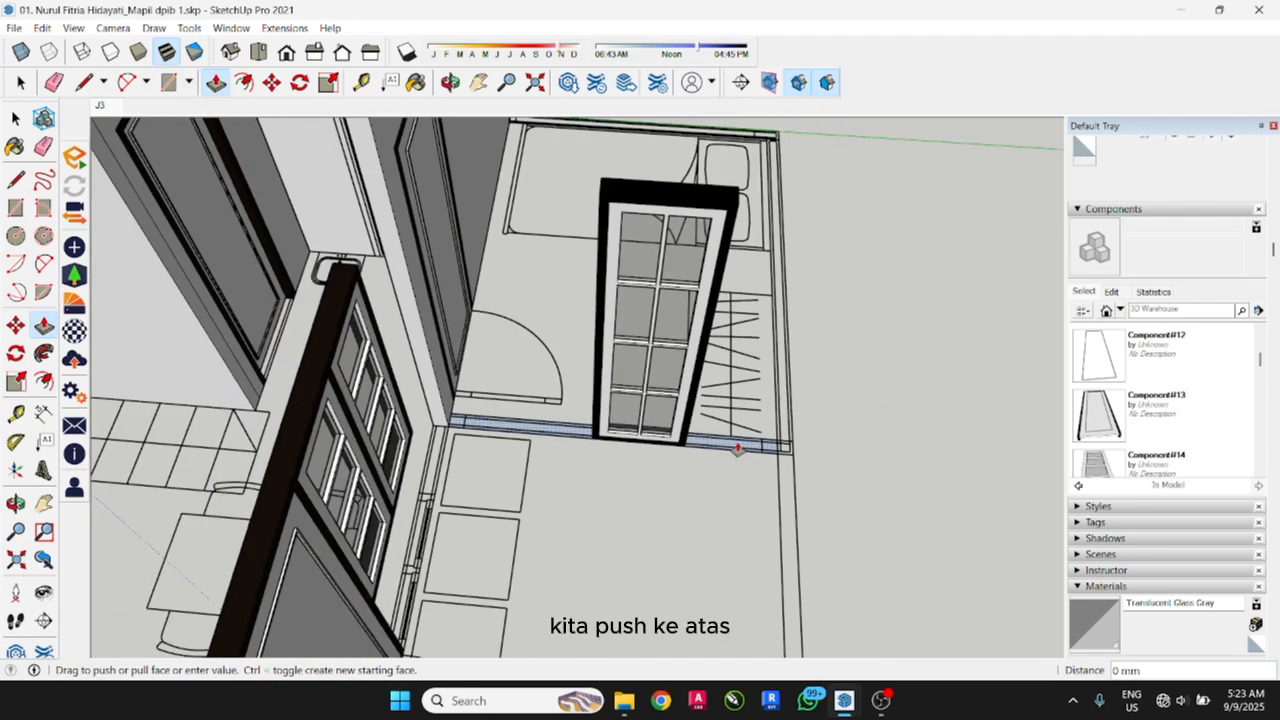
{"action": "left_click", "coordinate": [493, 213]}
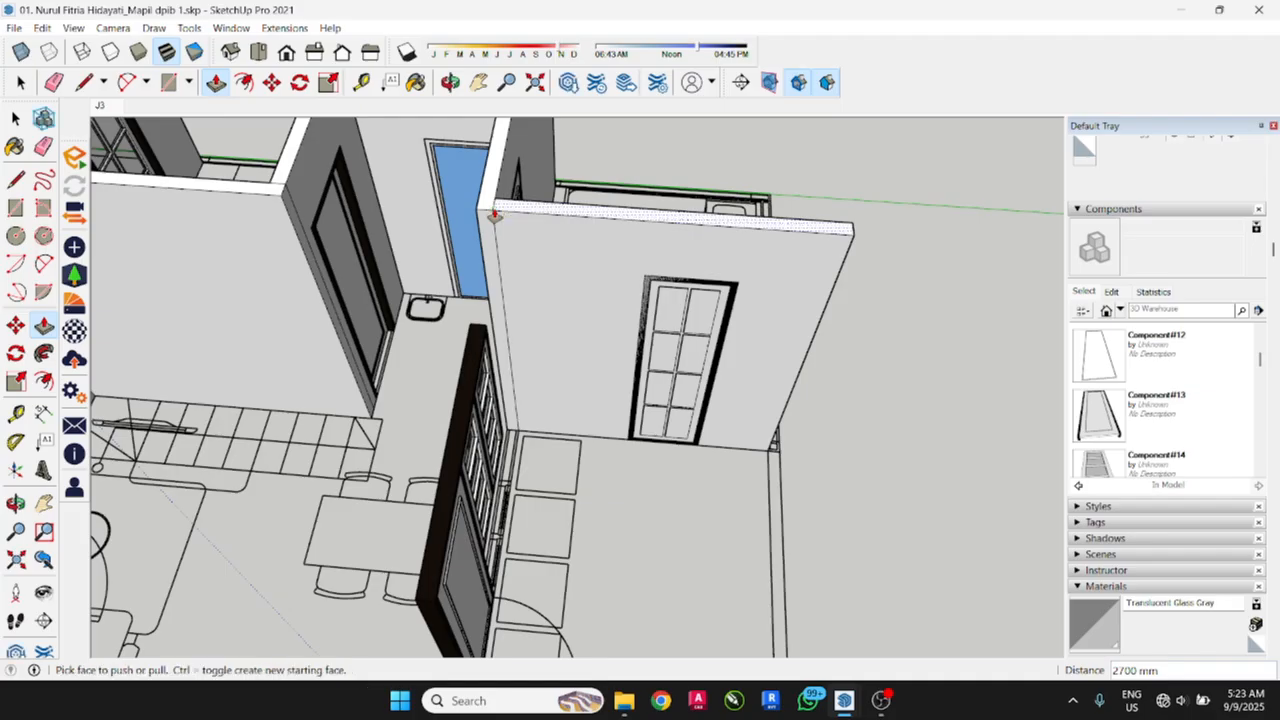
Step: Trace a rectangle over the tall window's outer frame on the new bedroom wall face
{"action": "key", "text": "r"}
{"action": "scroll", "coordinate": [705, 280], "scroll_direction": "up", "scroll_amount": 3}
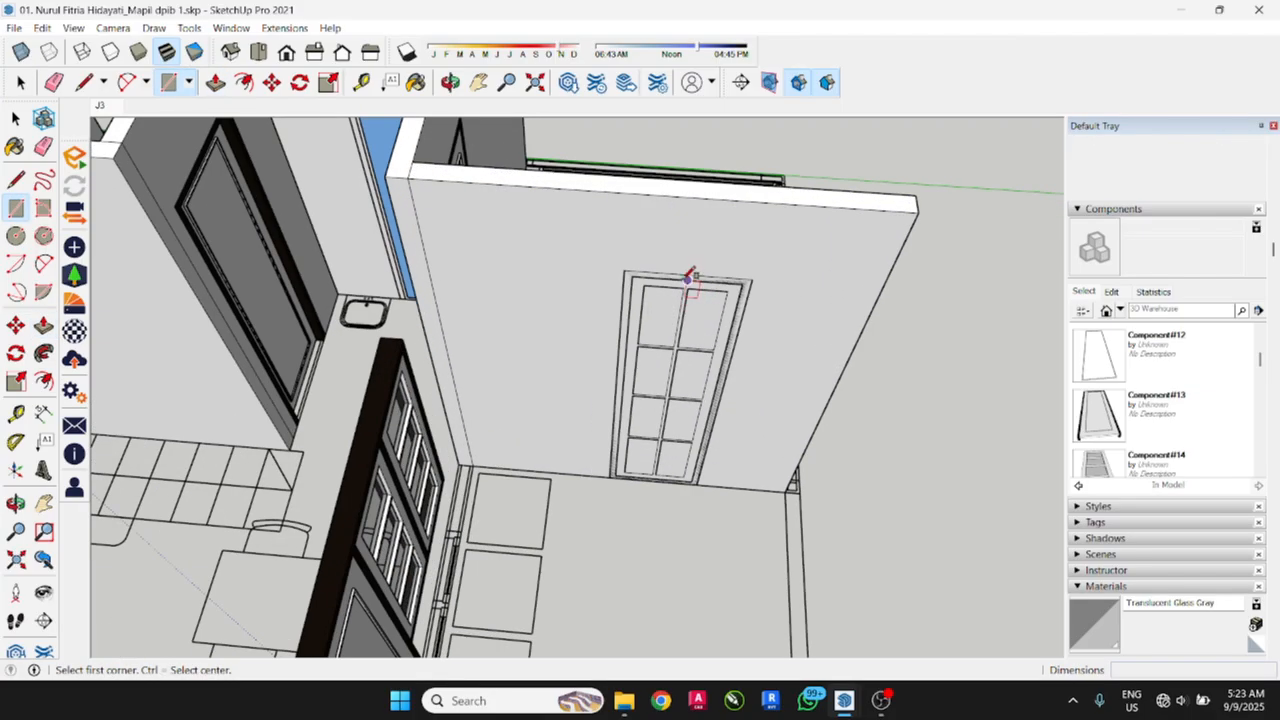
{"action": "left_click", "coordinate": [625, 268]}
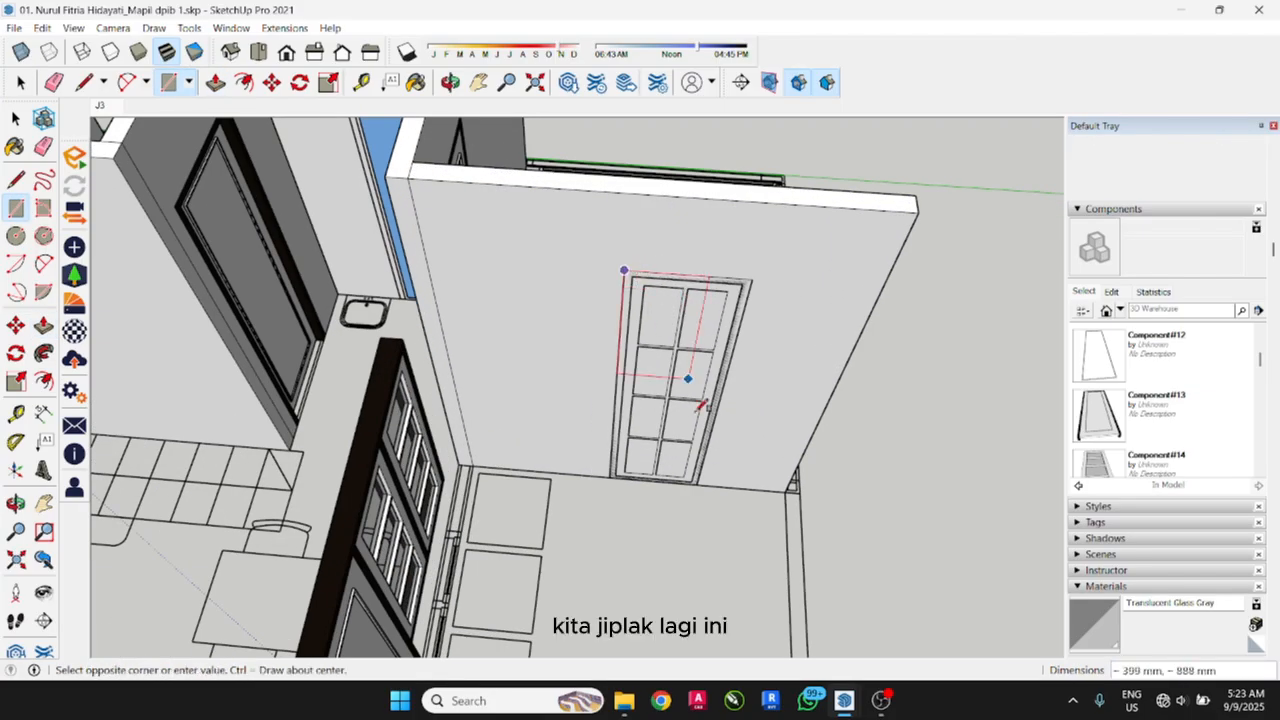
{"action": "scroll", "coordinate": [708, 472], "scroll_direction": "up", "scroll_amount": 3}
{"action": "left_click", "coordinate": [695, 486]}
{"action": "scroll", "coordinate": [690, 475], "scroll_direction": "down", "scroll_amount": 4}
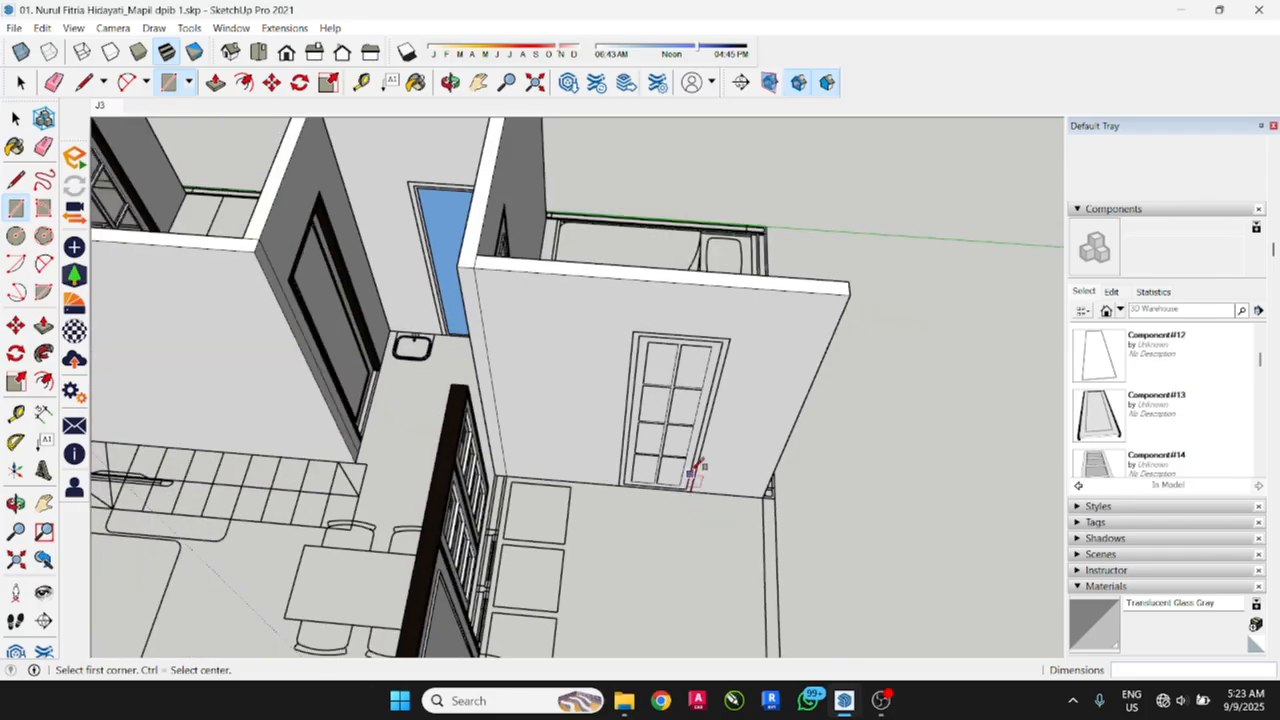
Step: Push the traced window rectangle 100 mm through the bedroom wall and check the opening from both sides
{"action": "key", "text": "p"}
{"action": "left_click", "coordinate": [680, 384]}
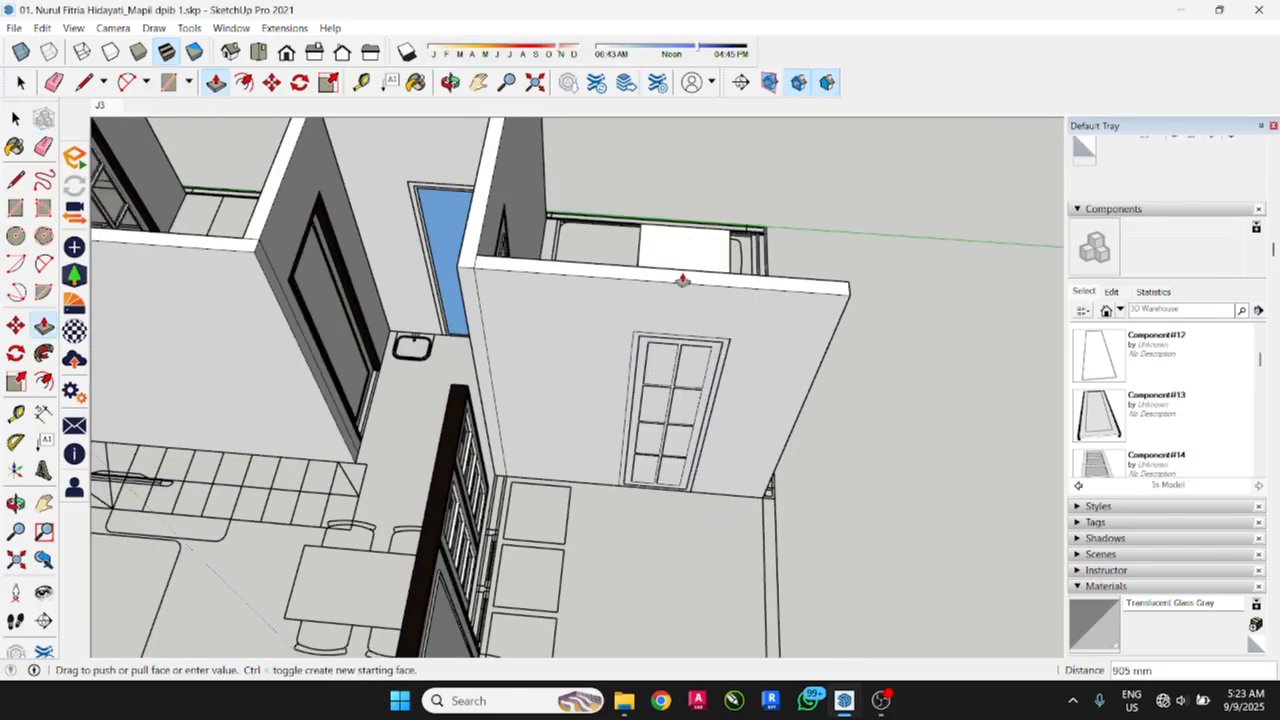
{"action": "middle_click_drag", "start_coordinate": [684, 277], "coordinate": [224, 284]}
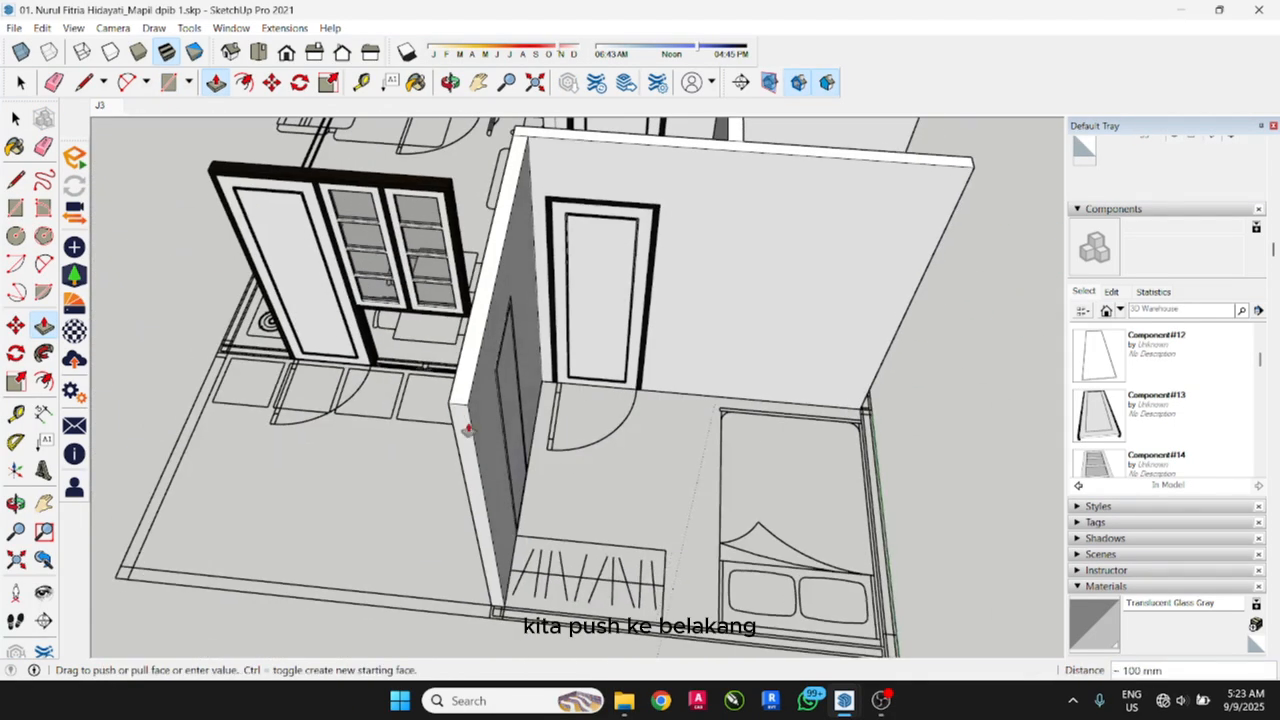
{"action": "left_click", "coordinate": [467, 408]}
{"action": "middle_click_drag", "start_coordinate": [467, 408], "coordinate": [833, 355]}
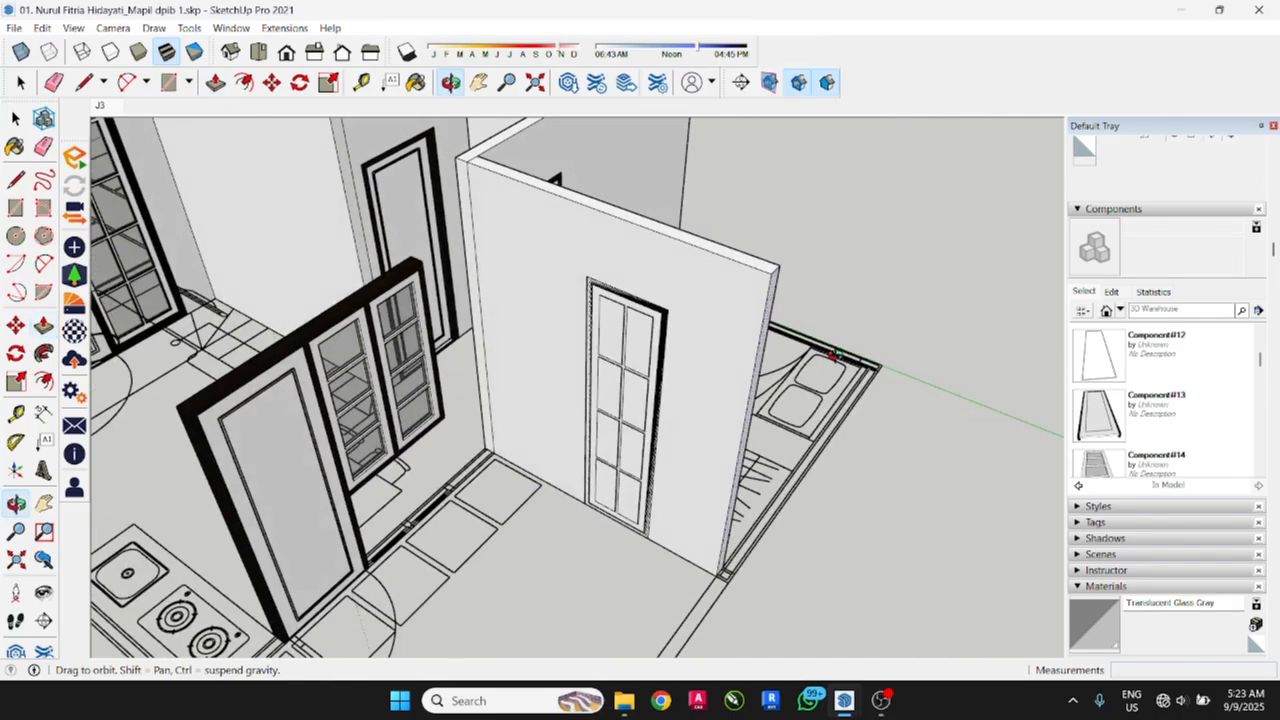
{"action": "middle_click_drag", "start_coordinate": [665, 376], "coordinate": [151, 337]}
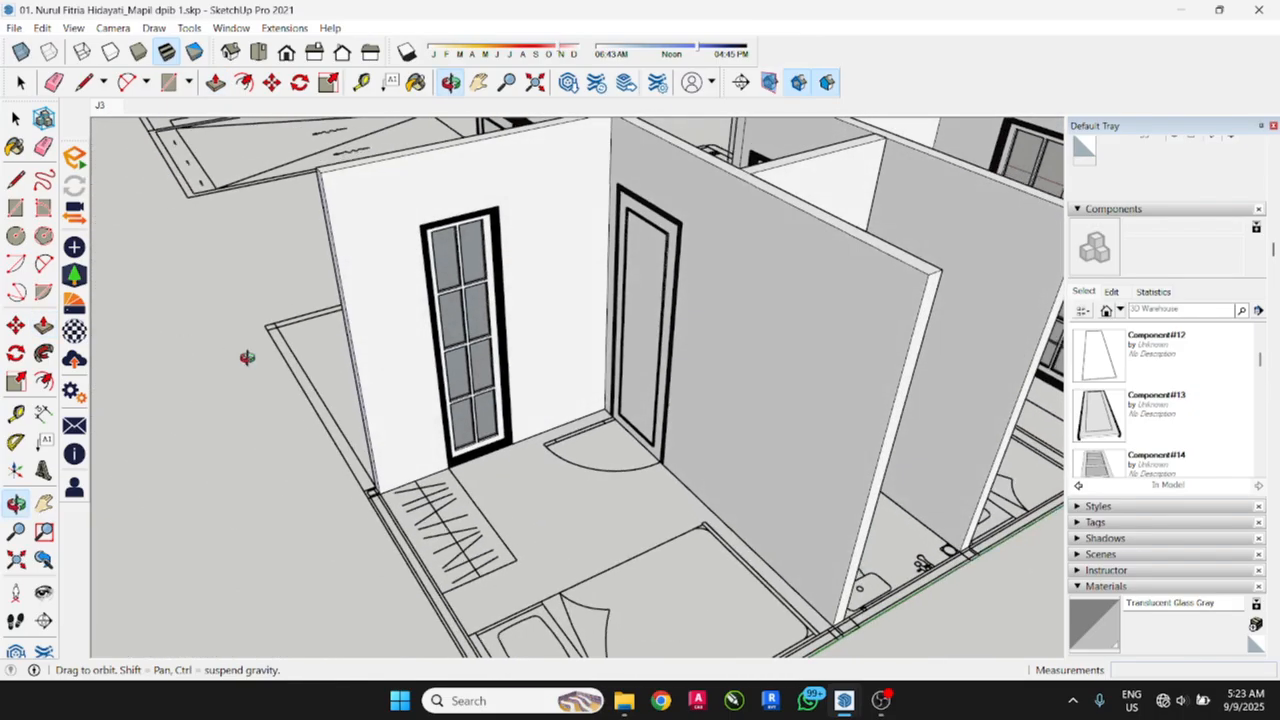
Step: Try to delete the traced face covering the tall window in the bedroom wall and check it from the bedroom side
{"action": "middle_click_drag", "start_coordinate": [246, 357], "coordinate": [725, 393]}
{"action": "scroll", "coordinate": [600, 330], "scroll_direction": "up", "scroll_amount": 2}
{"action": "key", "text": "space"}
{"action": "left_click", "coordinate": [606, 321]}
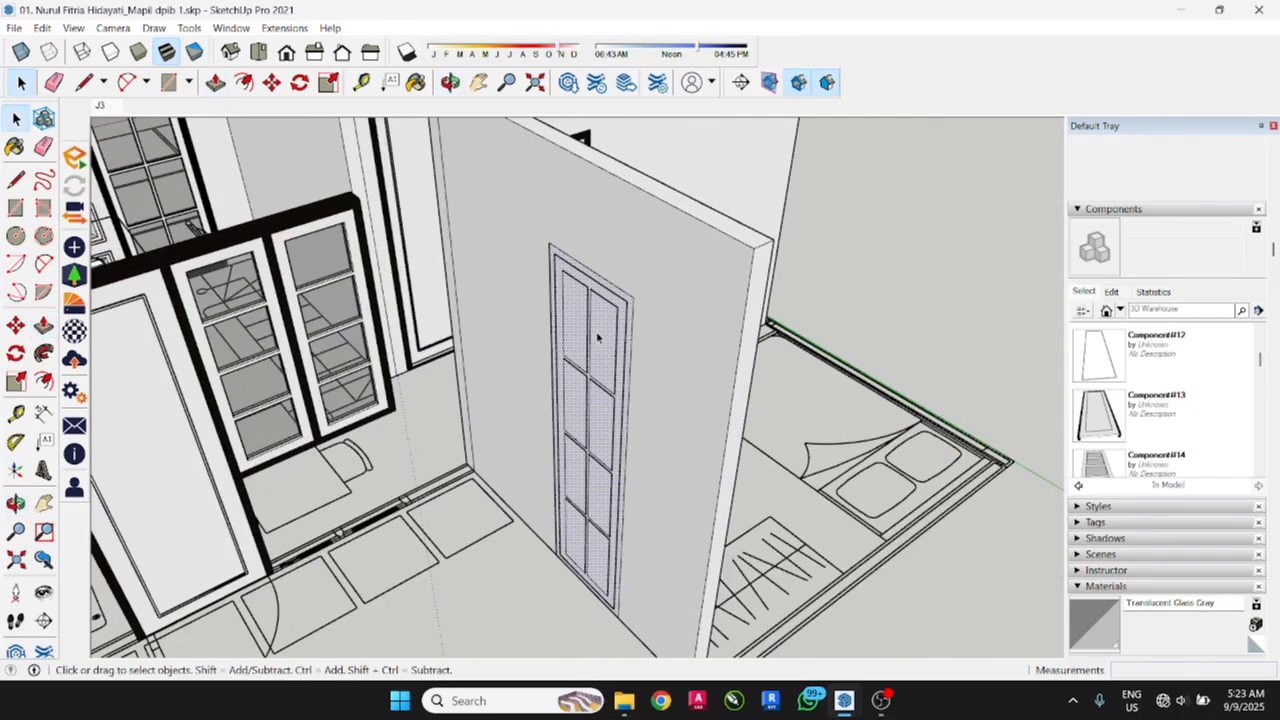
{"action": "key", "text": "Delete"}
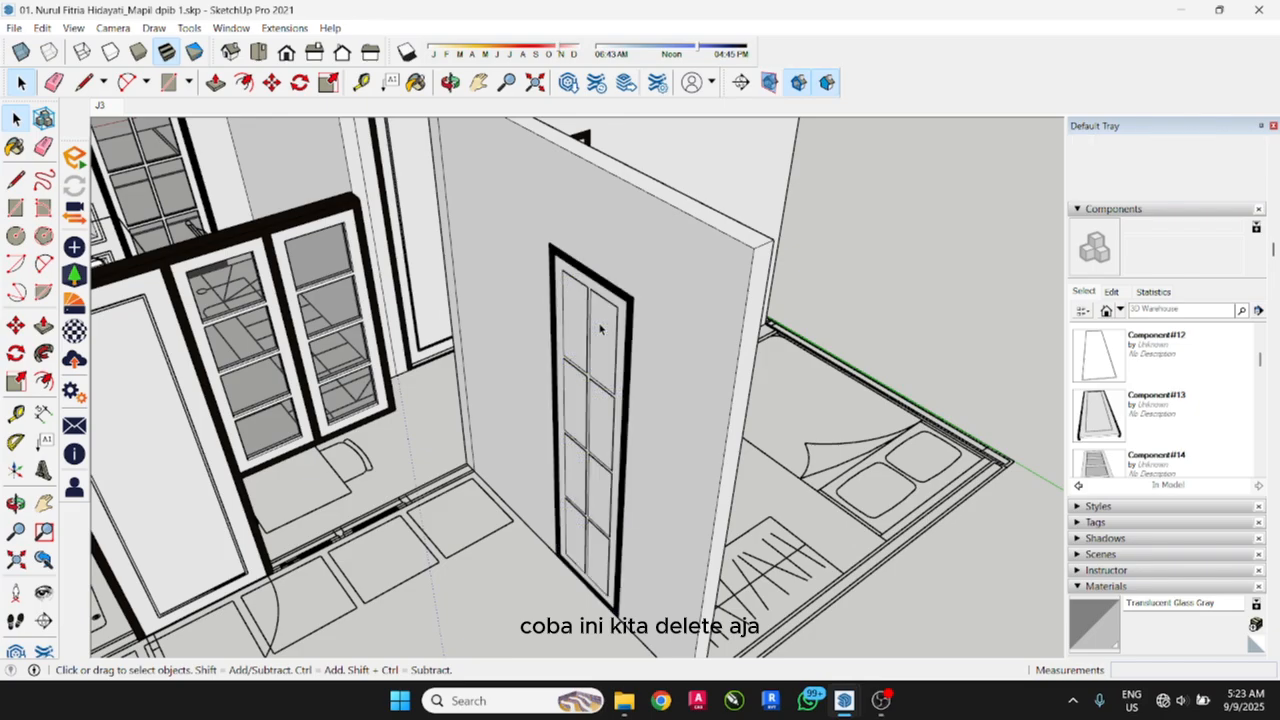
{"action": "middle_click_drag", "start_coordinate": [657, 337], "coordinate": [268, 402]}
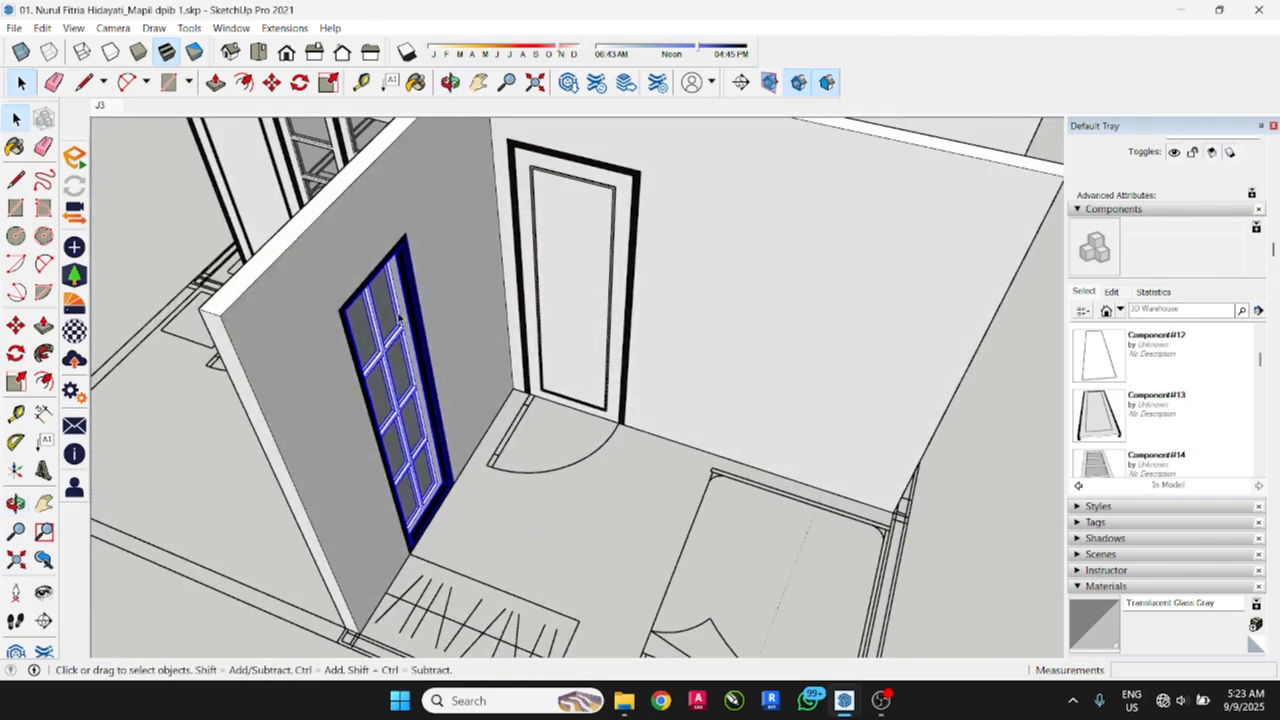
{"action": "key", "text": "Delete"}
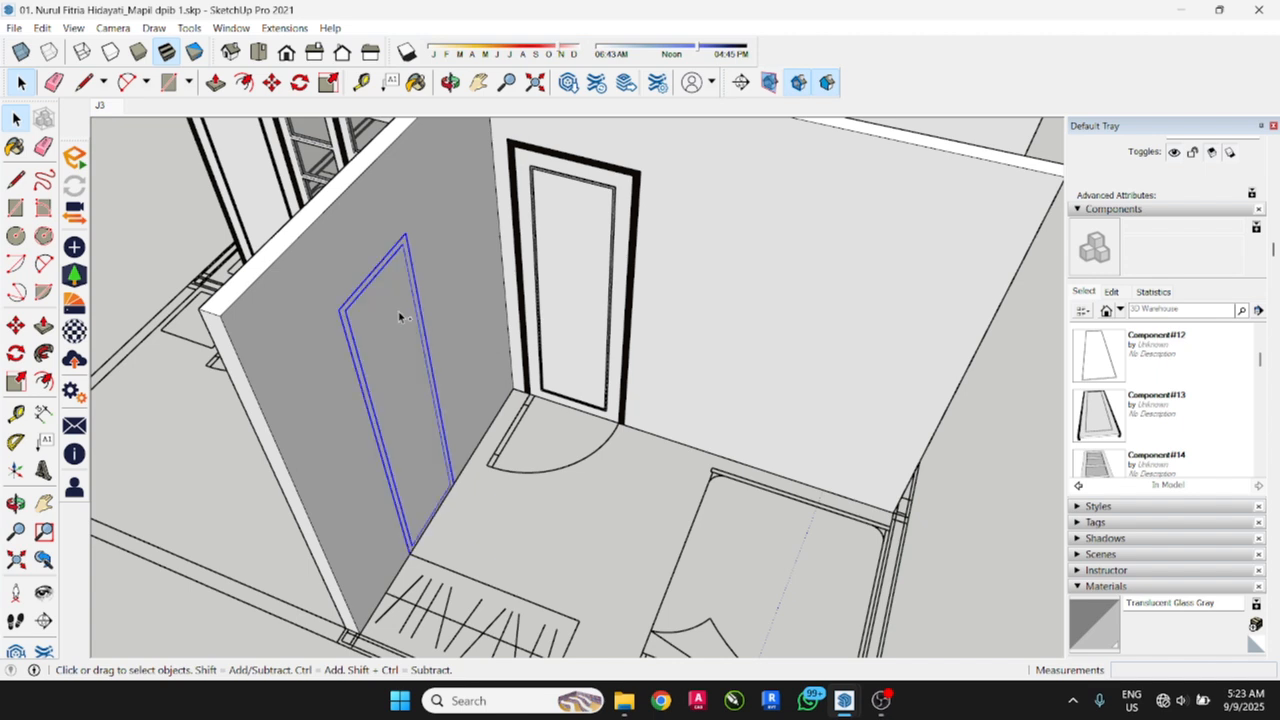
Step: Undo the bedroom window wall's opening, extrusion and base rectangle, leaving only the tall window on the plan
{"action": "scroll", "coordinate": [610, 410], "scroll_direction": "down", "scroll_amount": 4}
{"action": "middle_click_drag", "start_coordinate": [468, 450], "coordinate": [745, 435]}
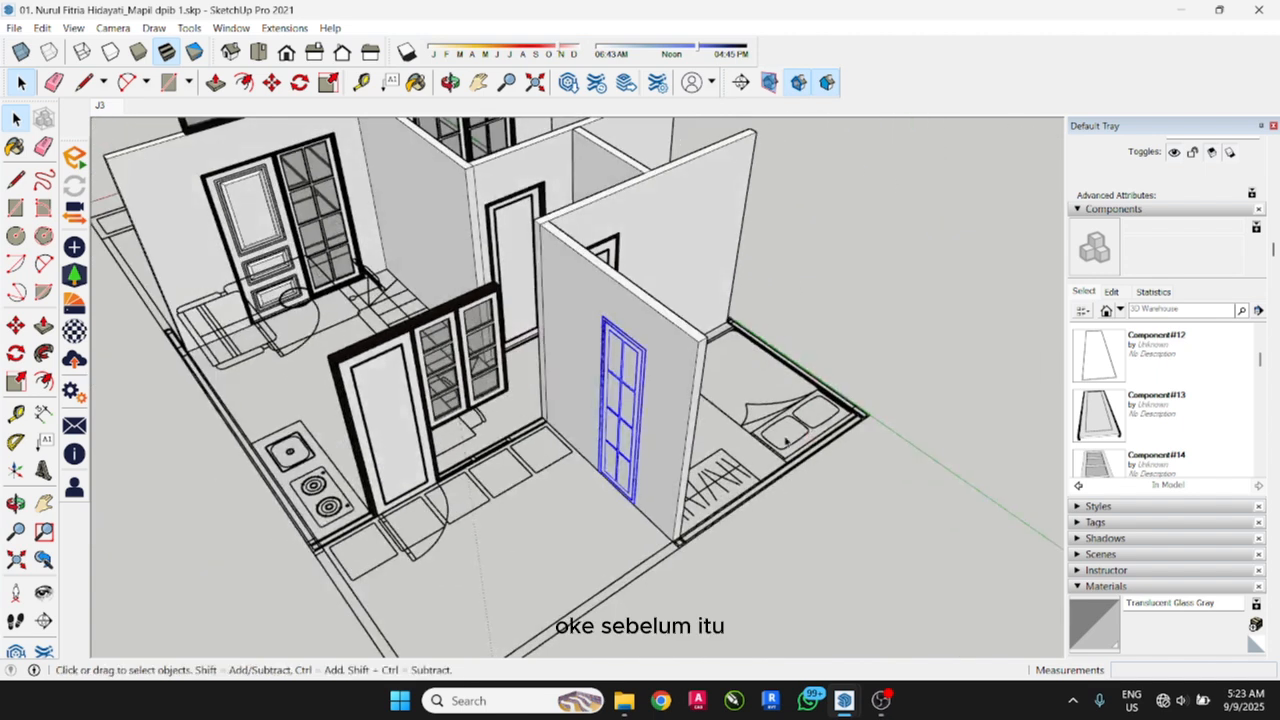
{"action": "scroll", "coordinate": [691, 411], "scroll_direction": "up", "scroll_amount": 3}
{"action": "key", "text": "ctrl+z"}
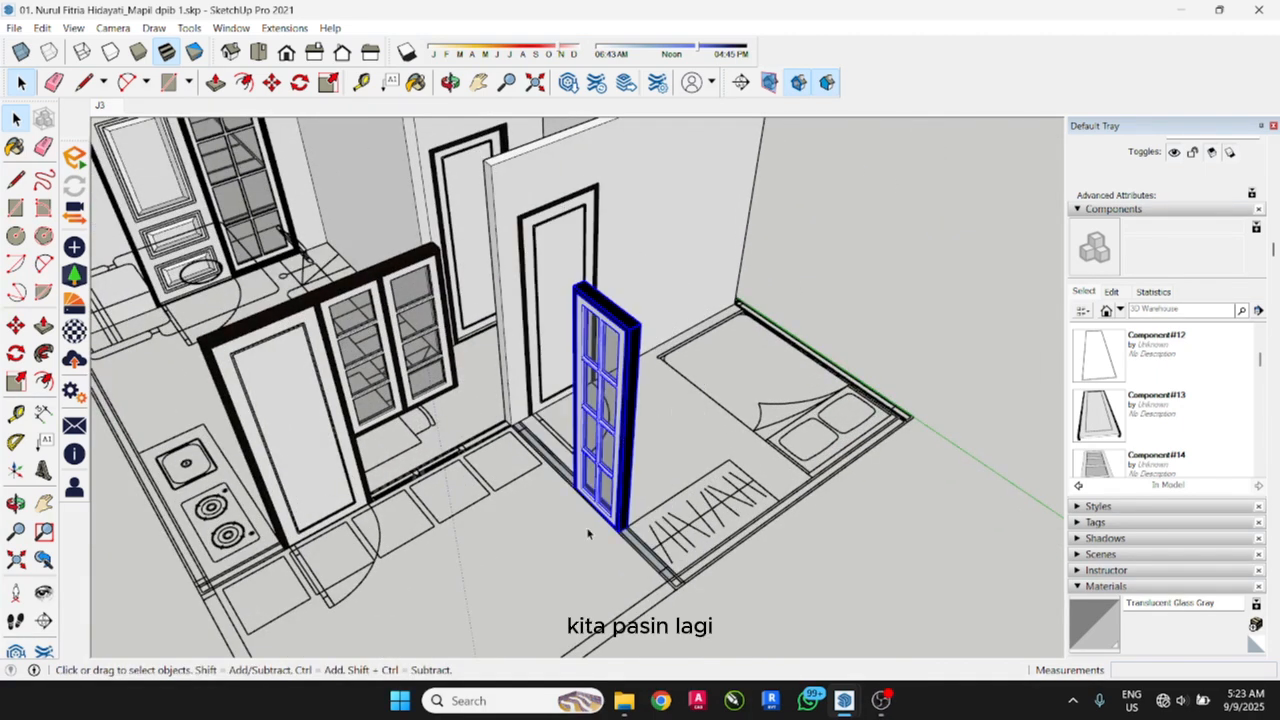
Step: Align the tall window's lower outer corner with the bedroom wall line on the floor plan
{"action": "scroll", "coordinate": [588, 533], "scroll_direction": "up", "scroll_amount": 4}
{"action": "scroll", "coordinate": [639, 559], "scroll_direction": "up", "scroll_amount": 3}
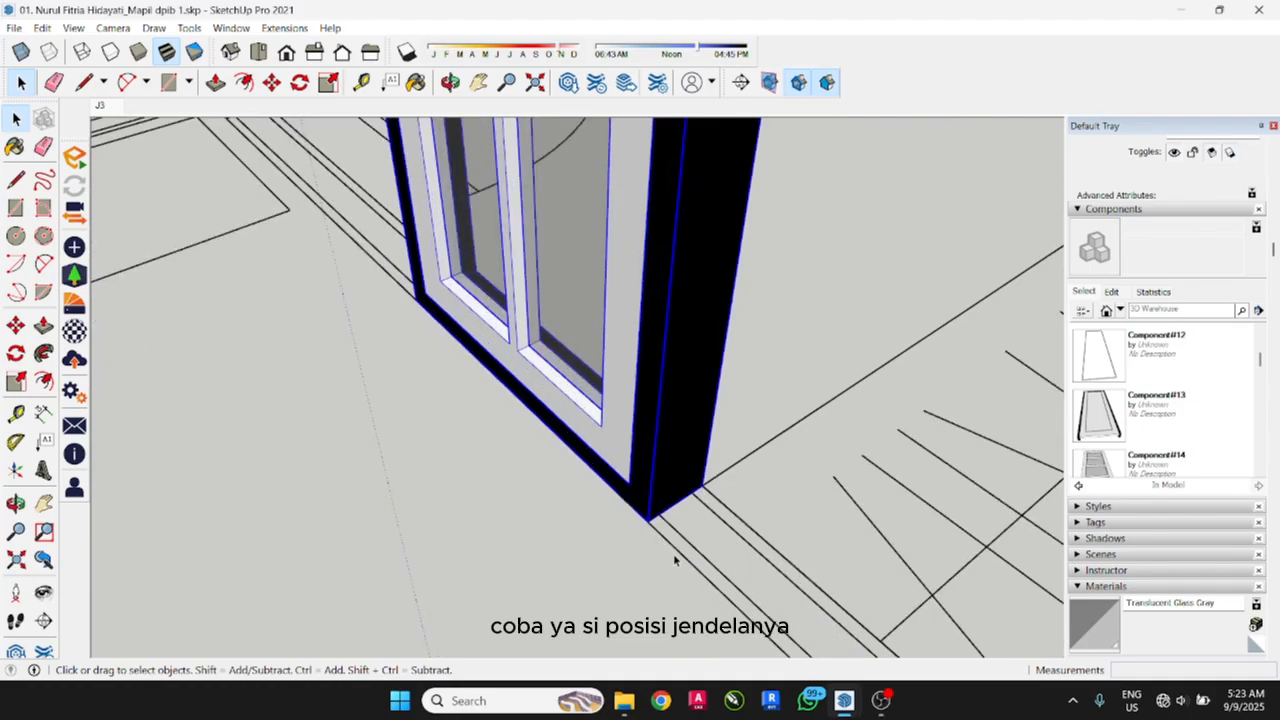
{"action": "middle_click_drag", "start_coordinate": [673, 553], "coordinate": [651, 549]}
{"action": "key", "text": "m"}
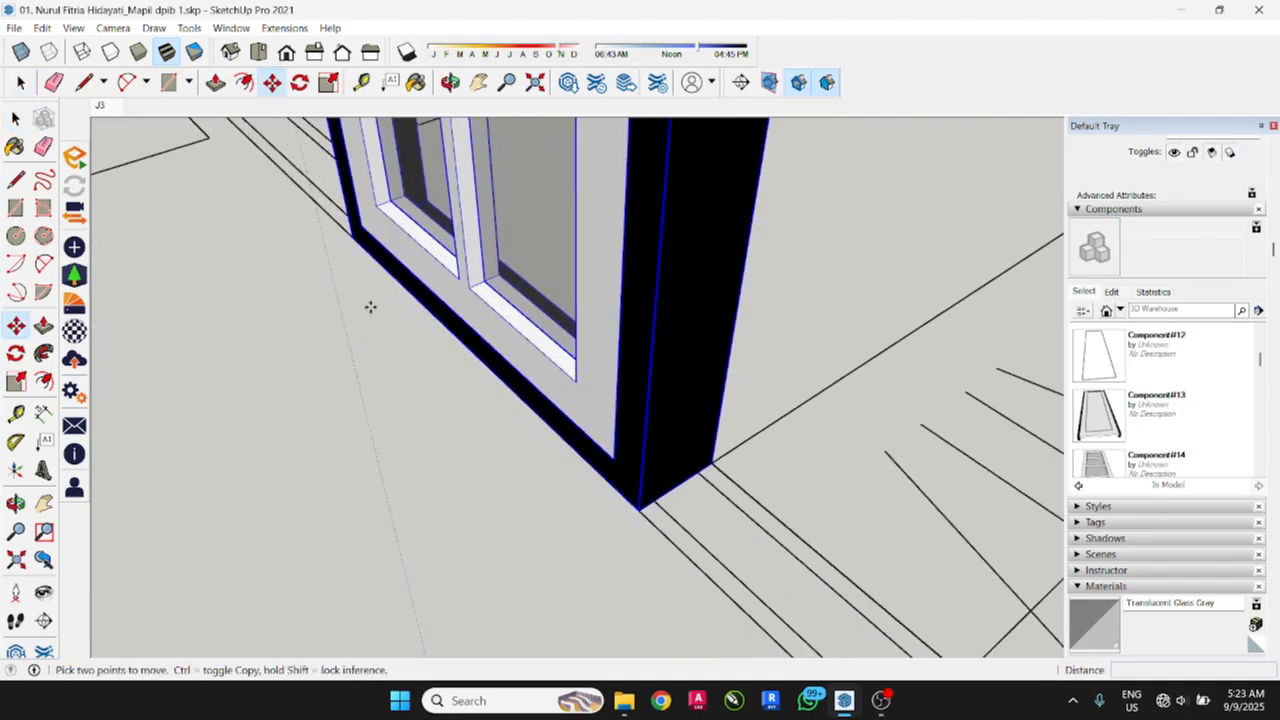
{"action": "scroll", "coordinate": [355, 263], "scroll_direction": "up", "scroll_amount": 3}
{"action": "left_click", "coordinate": [357, 230]}
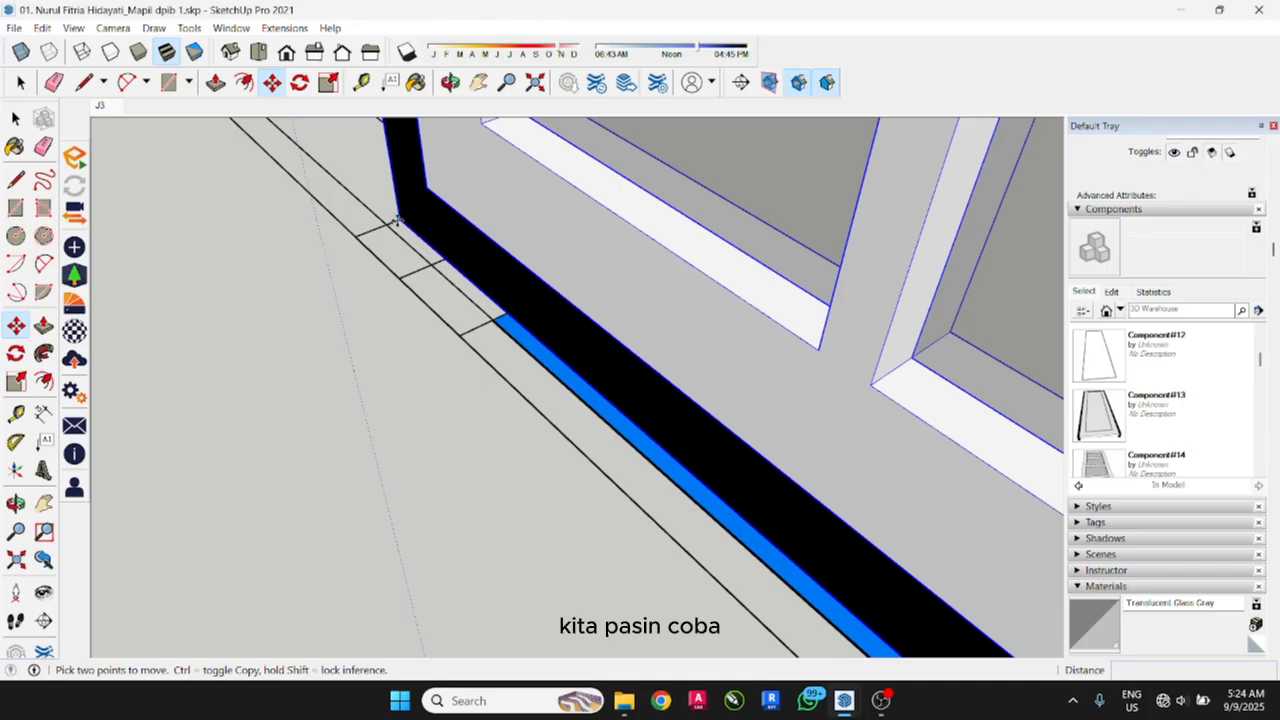
{"action": "scroll", "coordinate": [360, 250], "scroll_direction": "down", "scroll_amount": 5}
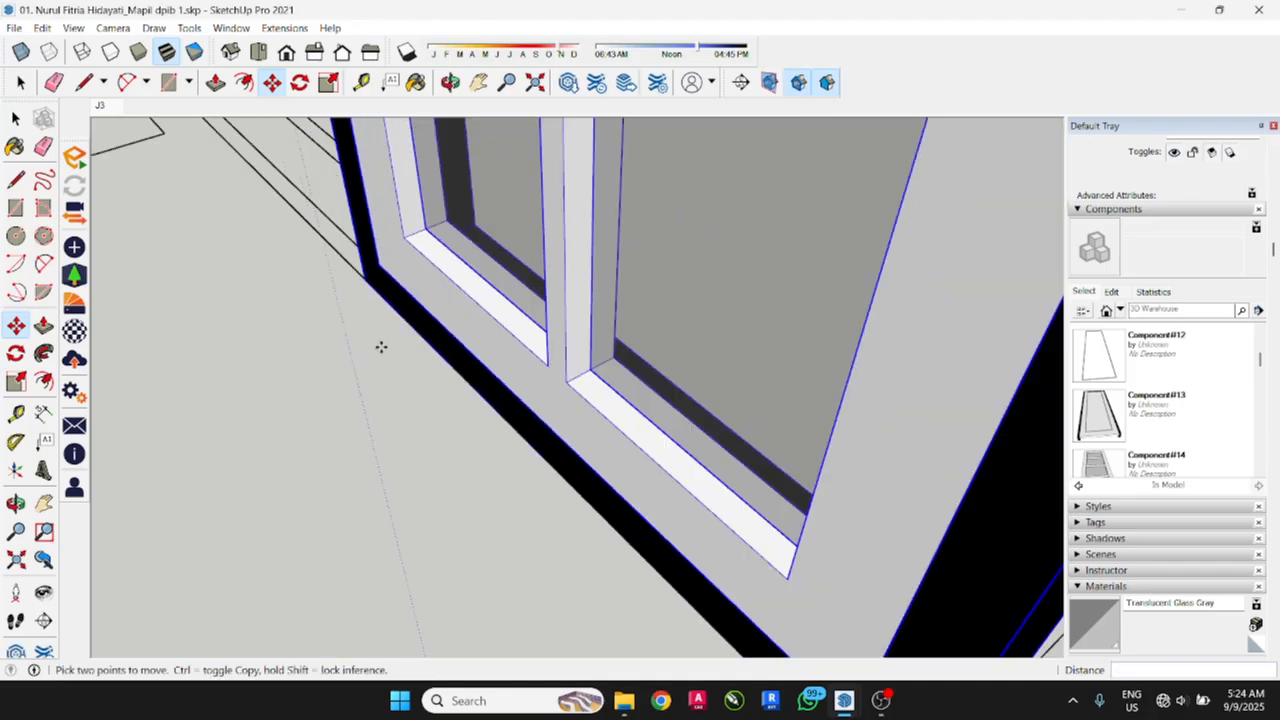
Step: Draw a rectangle over the bedroom wall strip beneath the tall window, from the hallway wall's end to the outer wall
{"action": "key", "text": "r"}
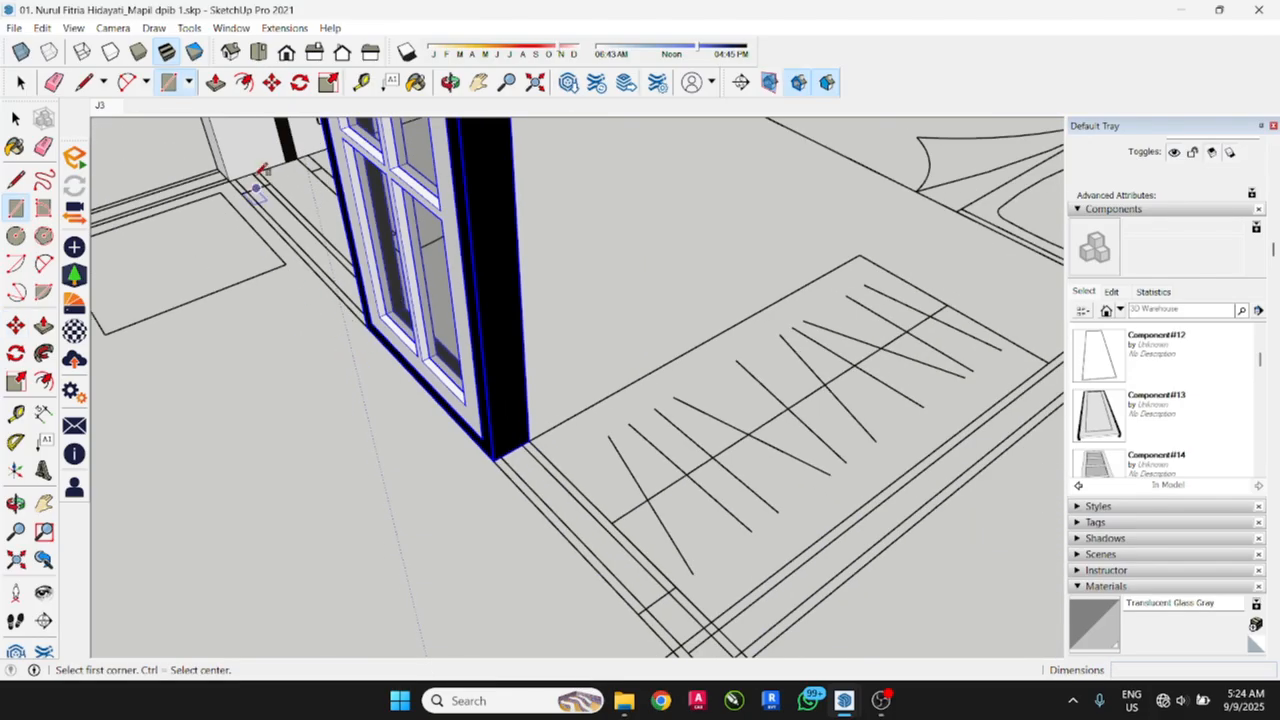
{"action": "left_click", "coordinate": [264, 168]}
{"action": "scroll", "coordinate": [264, 168], "scroll_direction": "down", "scroll_amount": 2}
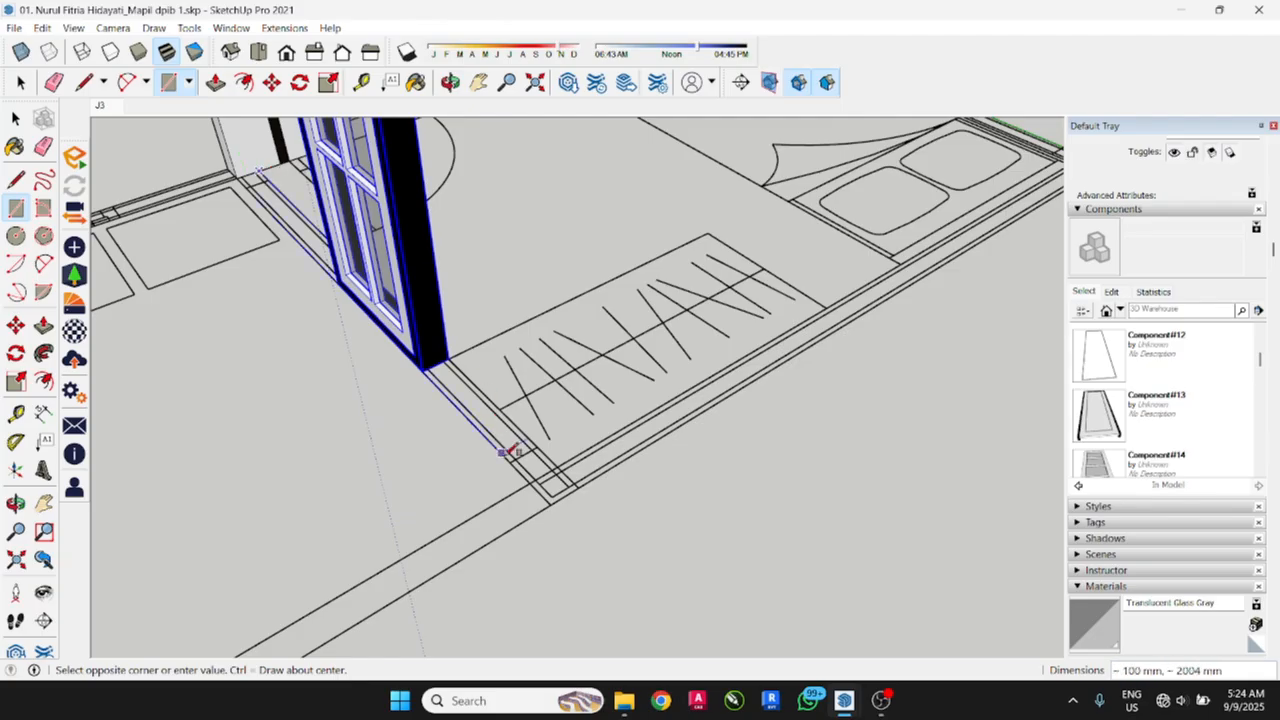
{"action": "left_click", "coordinate": [533, 473]}
{"action": "scroll", "coordinate": [535, 472], "scroll_direction": "down", "scroll_amount": 2}
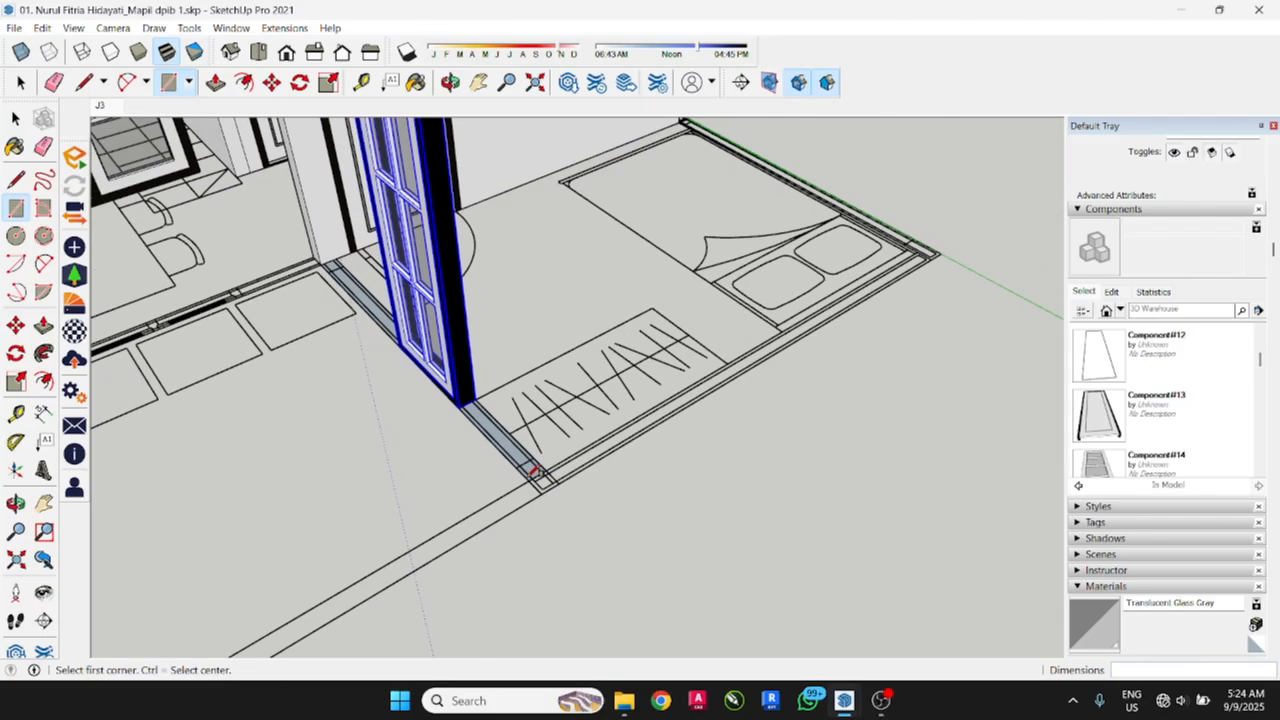
Step: Extrude the bedroom wall strip up 2700 mm, level with the top of the adjoining wall
{"action": "key", "text": "p"}
{"action": "left_click", "coordinate": [533, 473]}
{"action": "scroll", "coordinate": [531, 473], "scroll_direction": "down", "scroll_amount": 2}
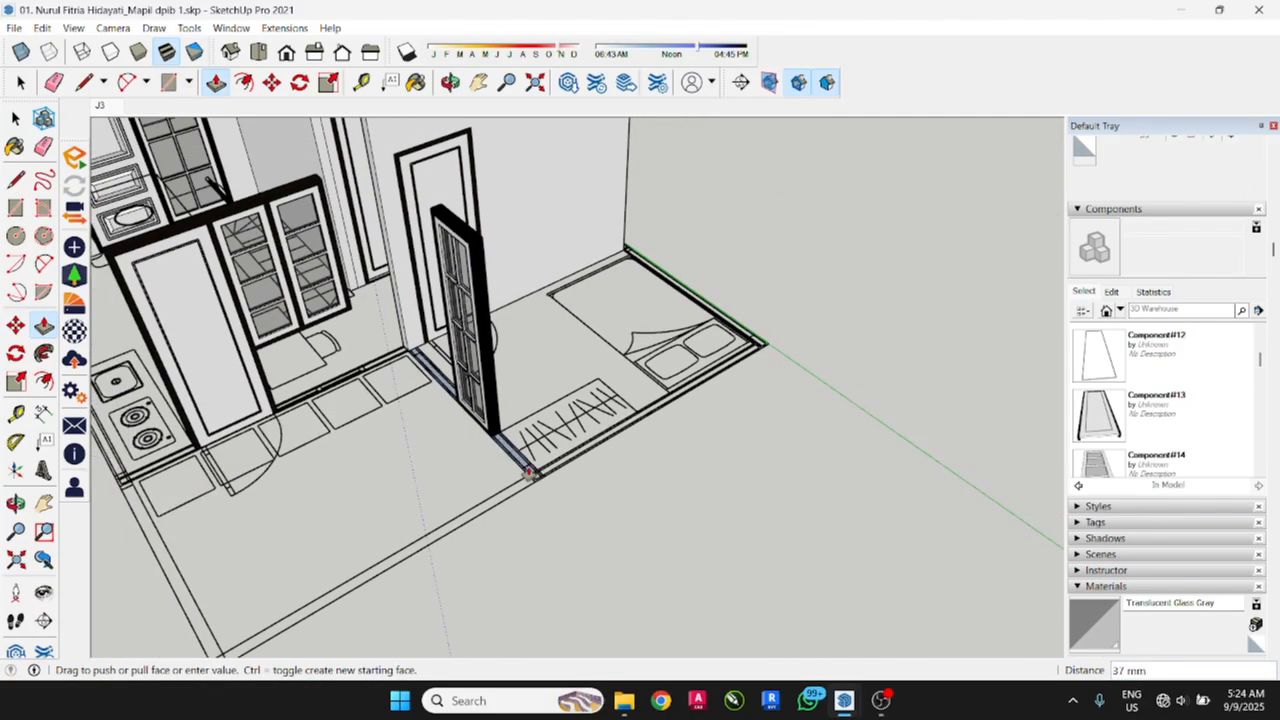
{"action": "scroll", "coordinate": [498, 438], "scroll_direction": "down", "scroll_amount": 2}
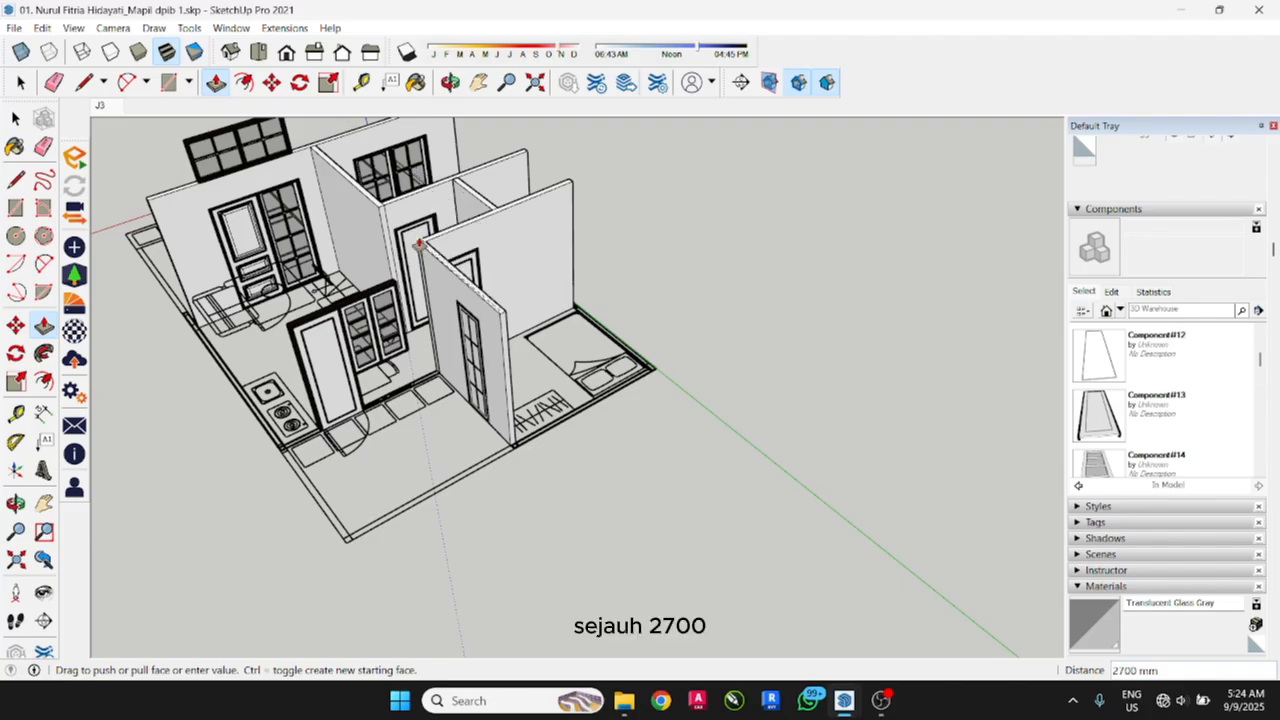
{"action": "left_click", "coordinate": [416, 243]}
Step: Trace a 2200 by 600 mm rectangle over the tall window's frame on the wall's outer face
{"action": "scroll", "coordinate": [450, 295], "scroll_direction": "up", "scroll_amount": 3}
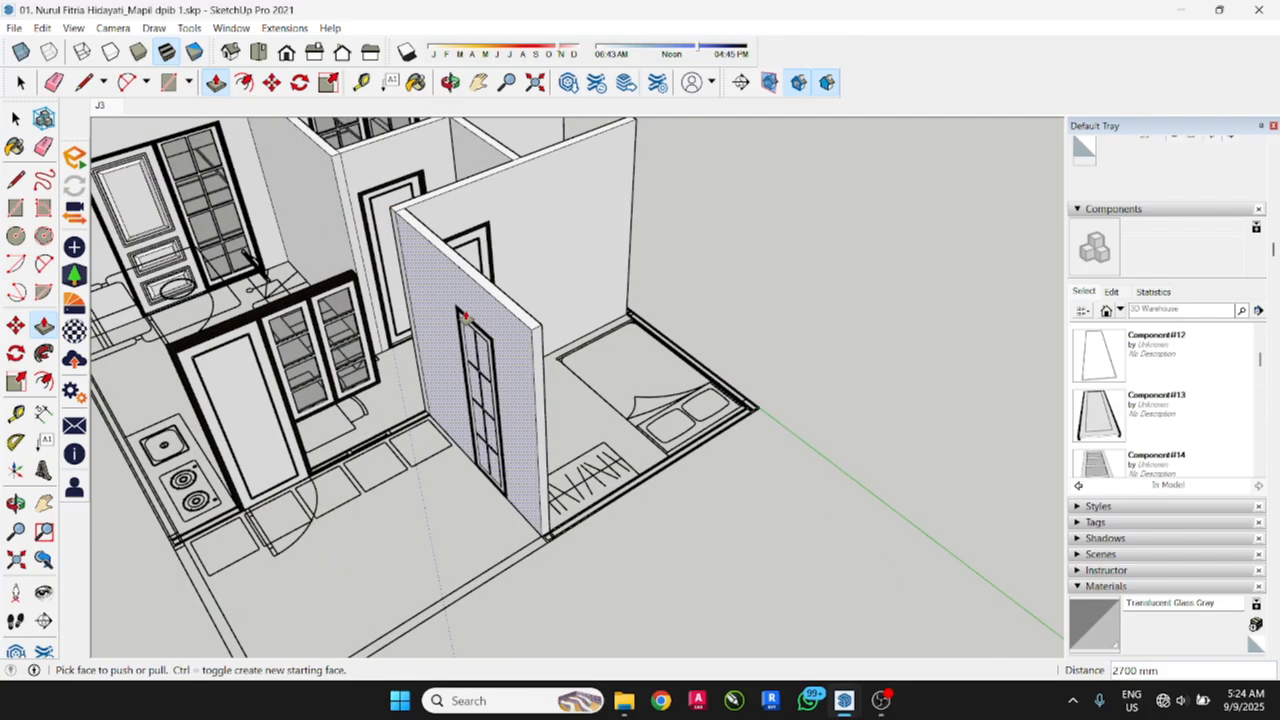
{"action": "key", "text": "r"}
{"action": "scroll", "coordinate": [462, 312], "scroll_direction": "up", "scroll_amount": 3}
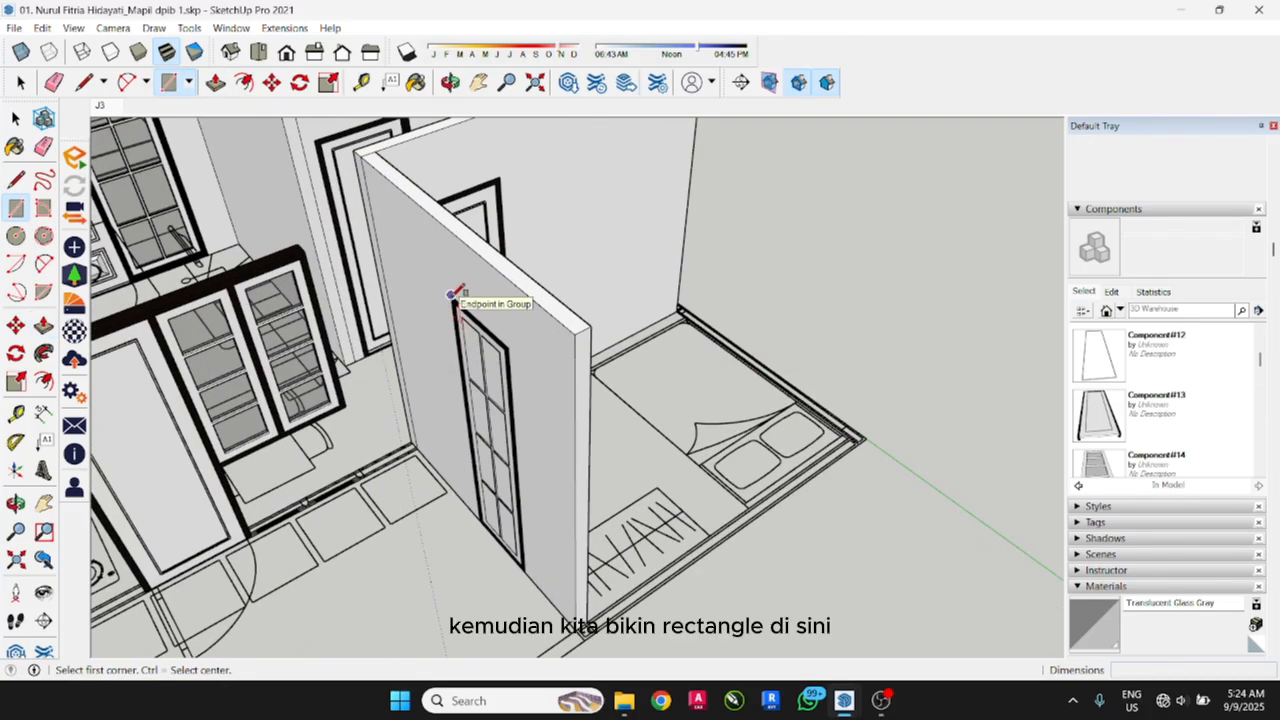
{"action": "left_click", "coordinate": [451, 294]}
{"action": "scroll", "coordinate": [536, 565], "scroll_direction": "up", "scroll_amount": 2}
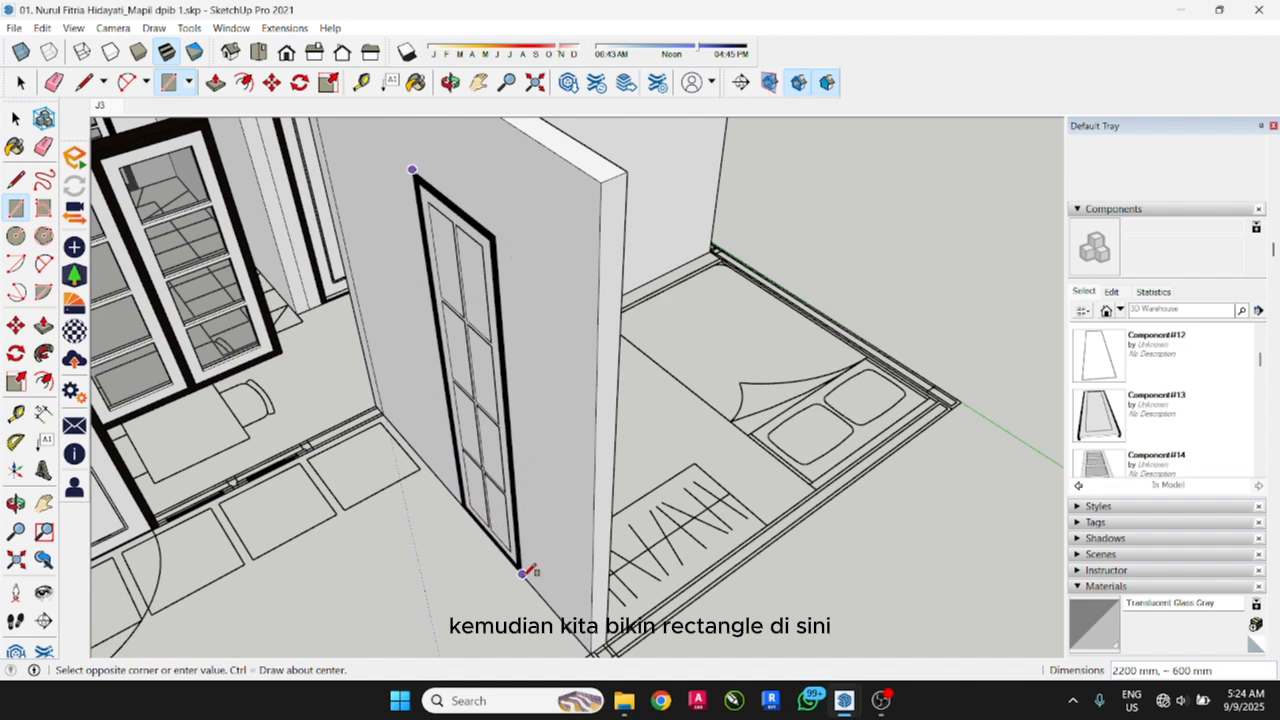
{"action": "left_click", "coordinate": [529, 571]}
{"action": "key", "text": "p"}
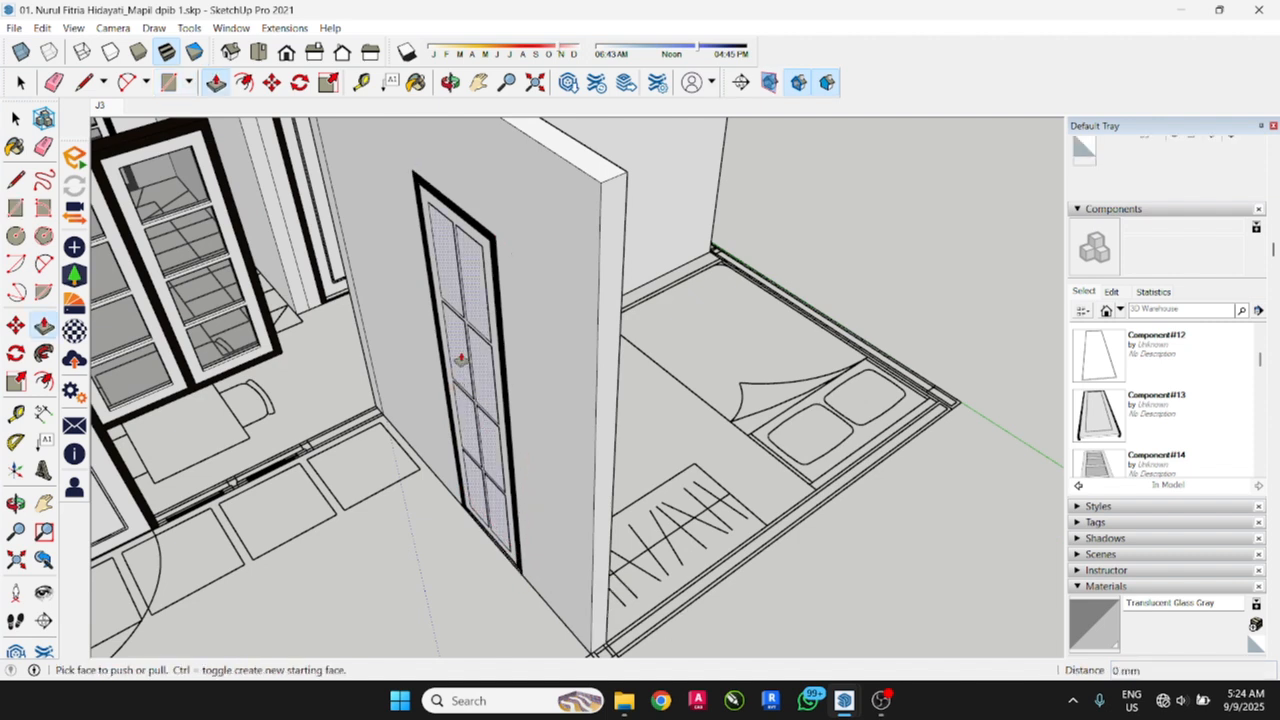
{"action": "left_click", "coordinate": [461, 358]}
{"action": "middle_click_drag", "start_coordinate": [593, 285], "coordinate": [494, 320]}
{"action": "key", "text": "Escape"}
{"action": "scroll", "coordinate": [492, 370], "scroll_direction": "down", "scroll_amount": 3}
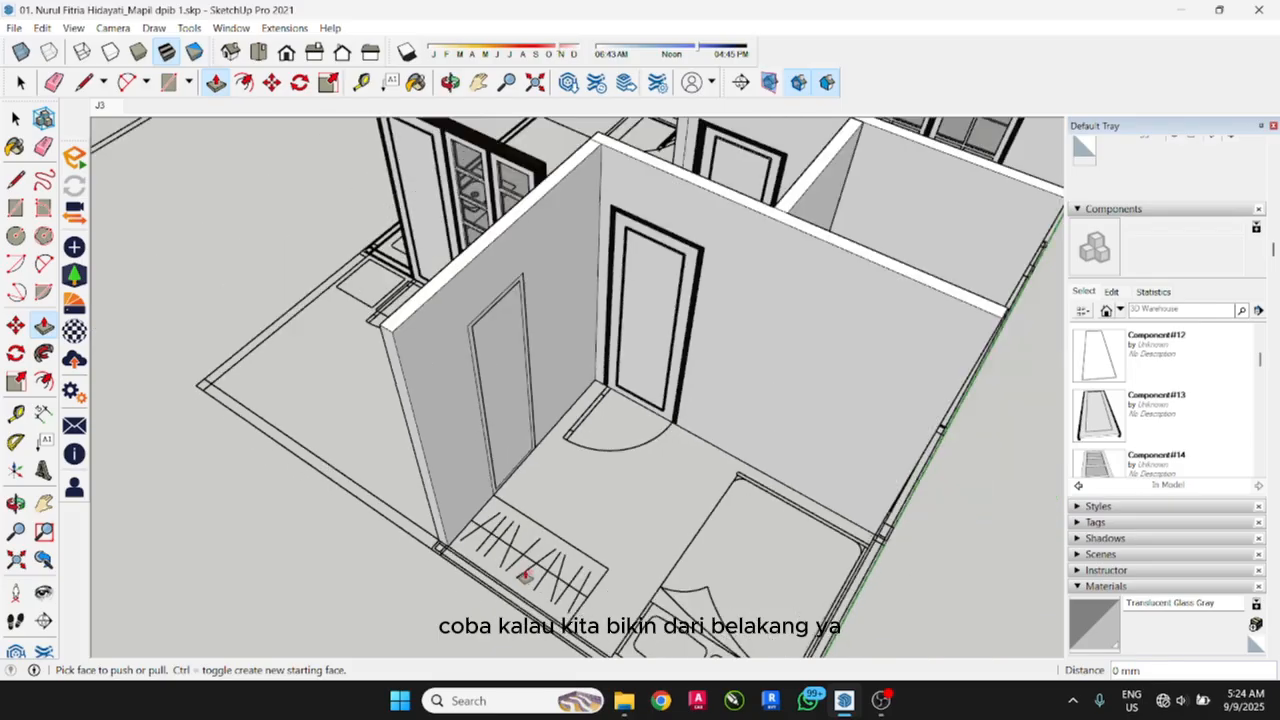
Step: Trace a rectangle over the tall window's outline on the bedroom side of the wall
{"action": "key", "text": "r"}
{"action": "scroll", "coordinate": [517, 320], "scroll_direction": "up", "scroll_amount": 4}
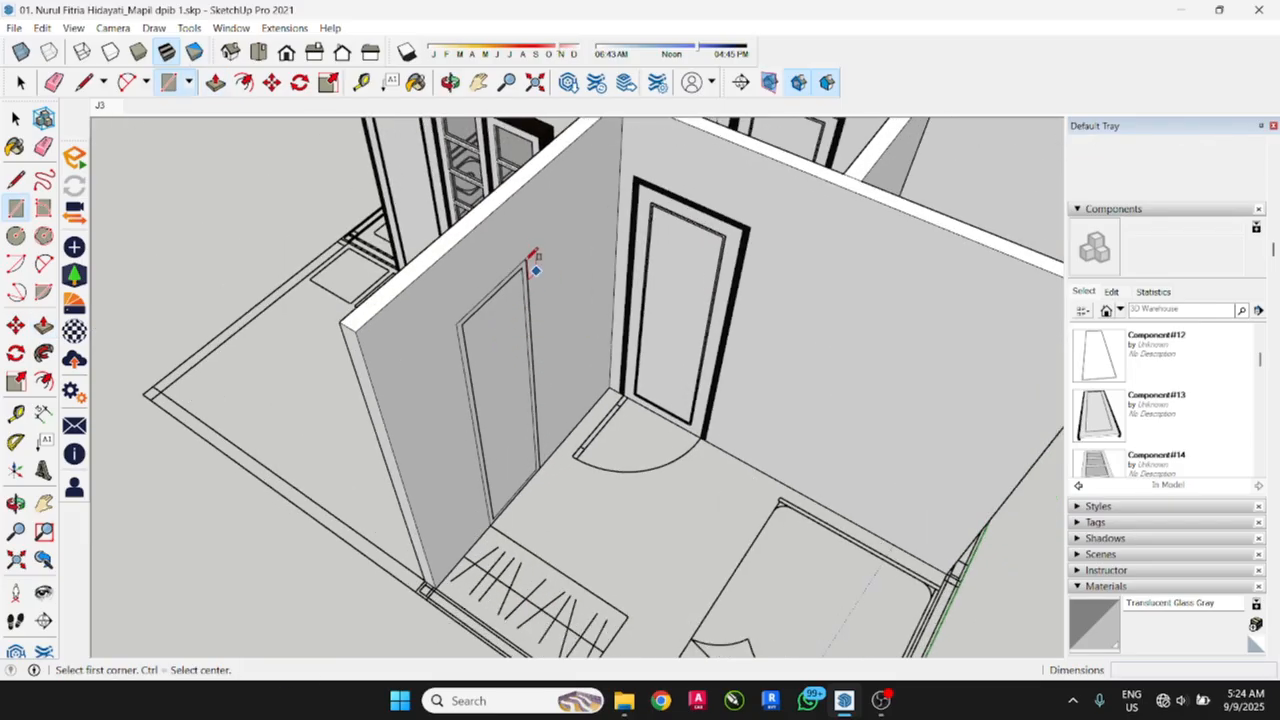
{"action": "left_click", "coordinate": [524, 257]}
{"action": "left_click", "coordinate": [492, 524]}
Step: Push the bedroom-side wall face back towards the tall window's frame
{"action": "key", "text": "p"}
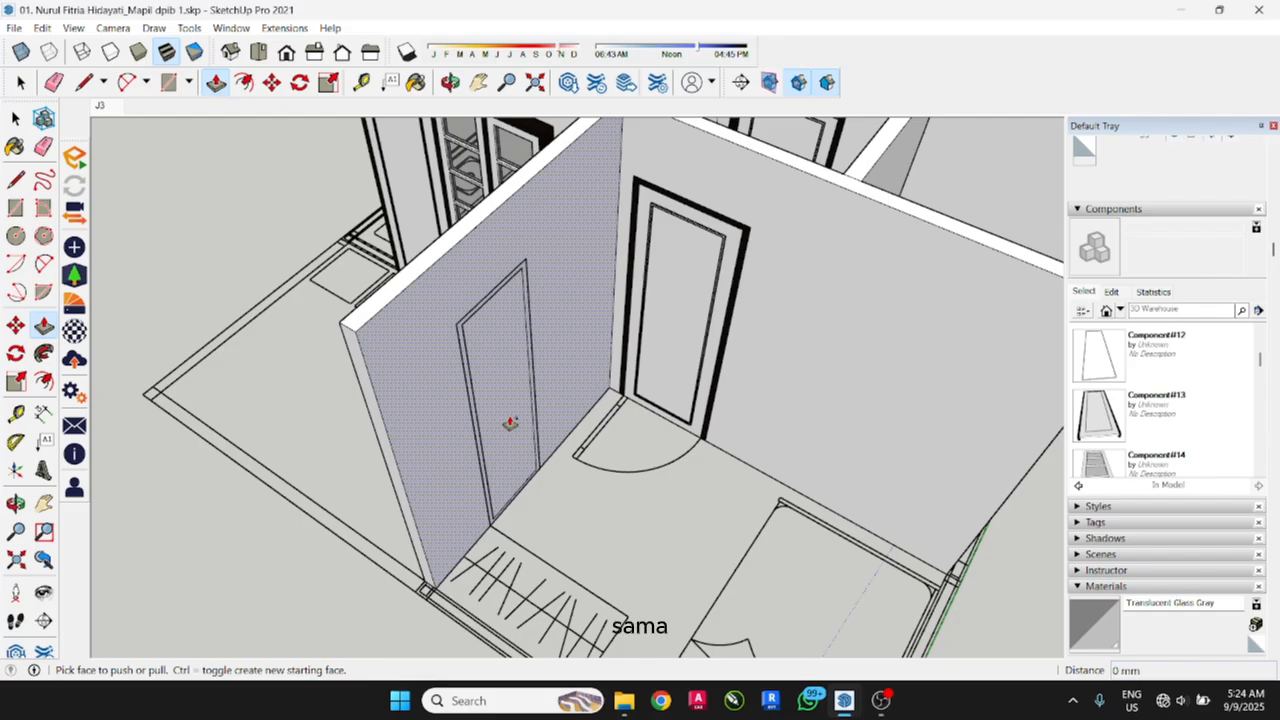
{"action": "scroll", "coordinate": [447, 338], "scroll_direction": "up", "scroll_amount": 3}
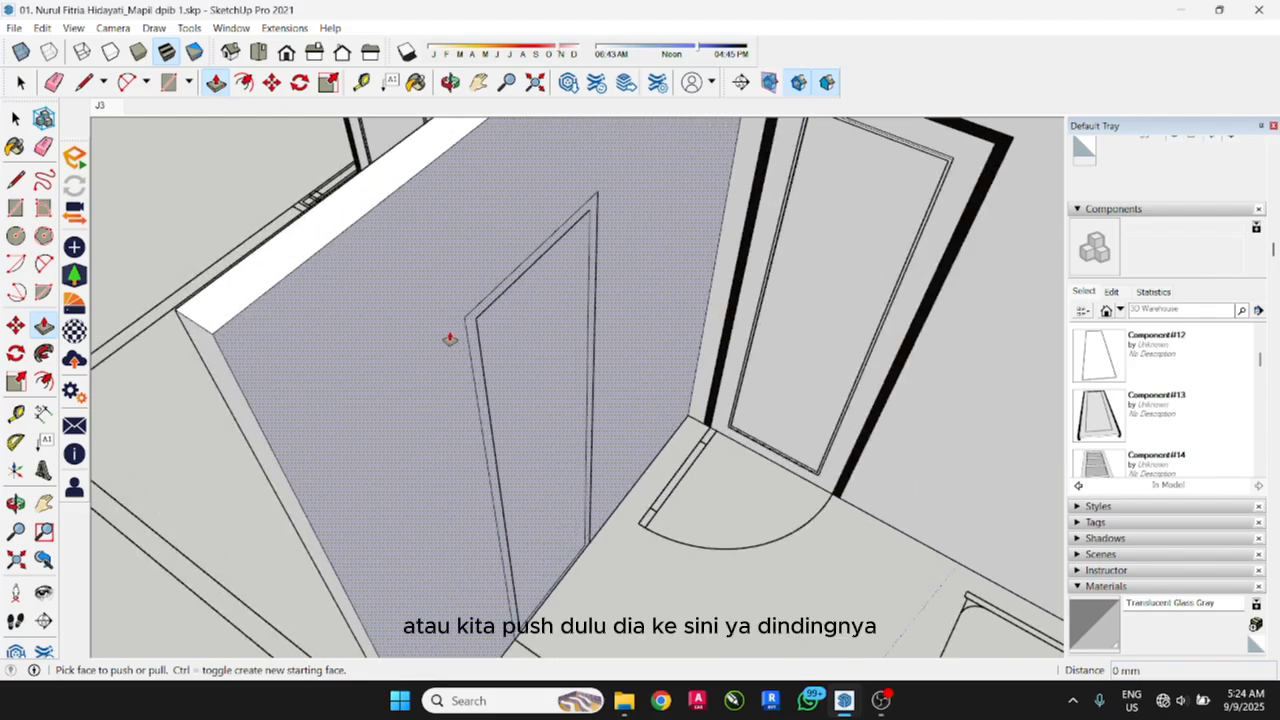
{"action": "left_click", "coordinate": [448, 337]}
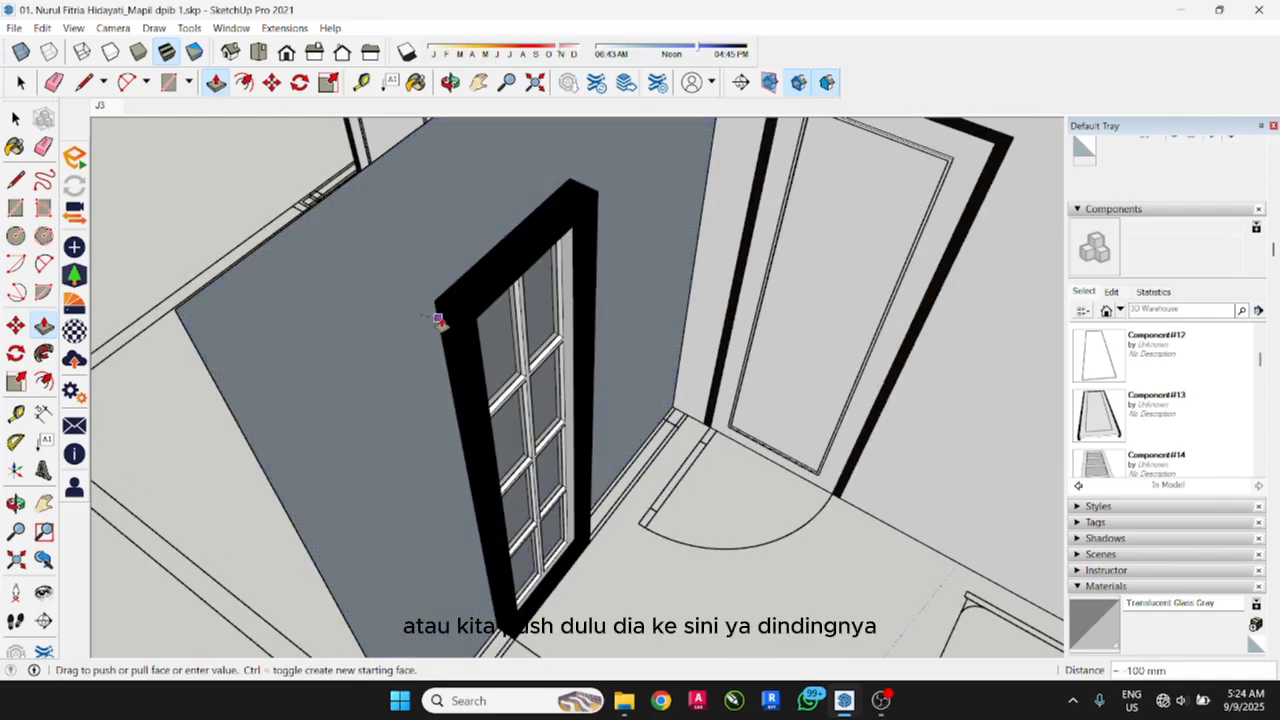
{"action": "left_click", "coordinate": [449, 308]}
Step: Adjust the bedroom-side wall face by 43 mm with Push/Pull so it sits flush with the tall window's frame
{"action": "scroll", "coordinate": [468, 305], "scroll_direction": "up", "scroll_amount": 2}
{"action": "middle_click_drag", "start_coordinate": [468, 305], "coordinate": [474, 266]}
{"action": "scroll", "coordinate": [449, 363], "scroll_direction": "up", "scroll_amount": 3}
{"action": "left_click", "coordinate": [414, 328]}
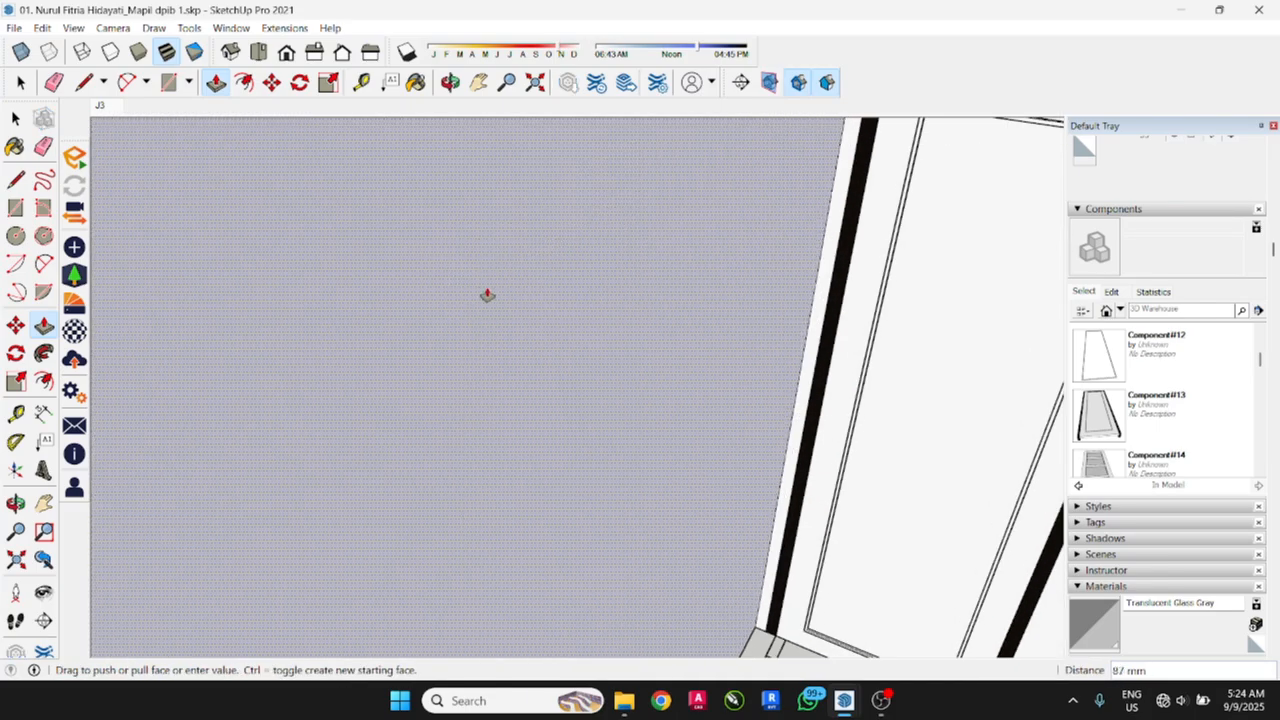
{"action": "key", "text": "Escape"}
{"action": "left_click", "coordinate": [458, 242]}
{"action": "scroll", "coordinate": [470, 250], "scroll_direction": "up", "scroll_amount": 2}
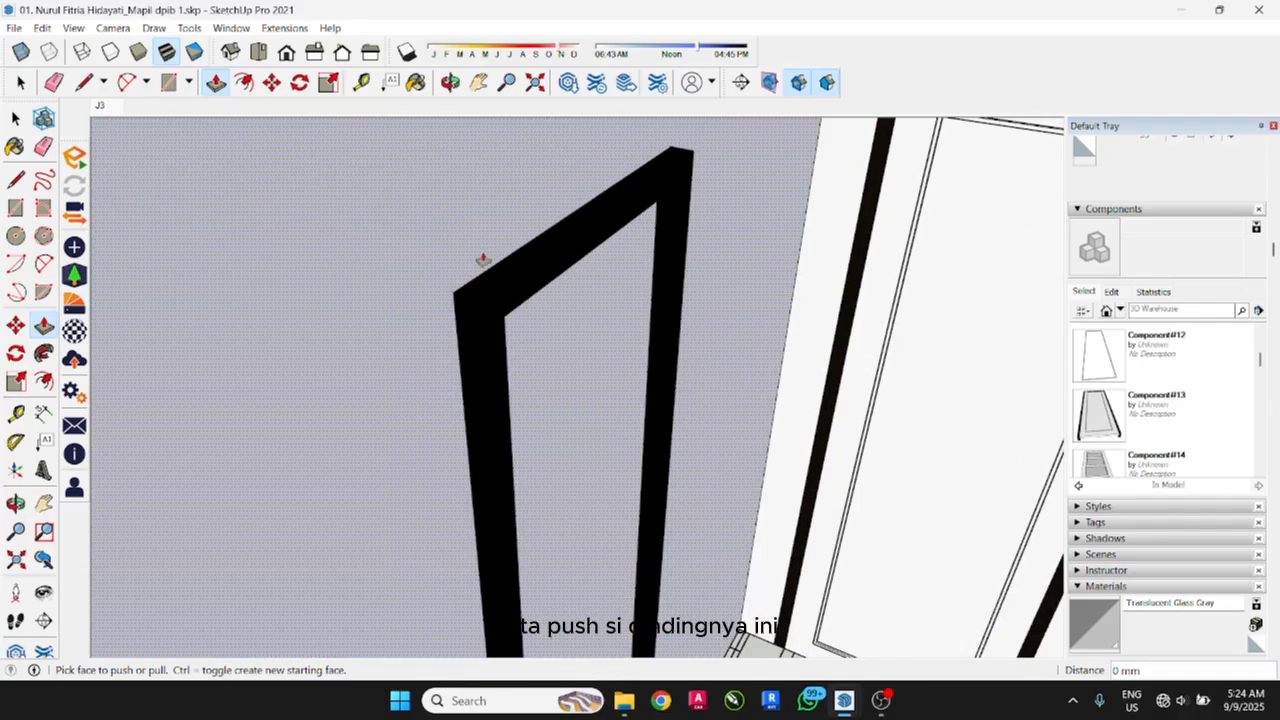
{"action": "scroll", "coordinate": [519, 294], "scroll_direction": "up", "scroll_amount": 1}
{"action": "middle_click_drag", "start_coordinate": [538, 314], "coordinate": [443, 306]}
{"action": "left_click", "coordinate": [548, 182]}
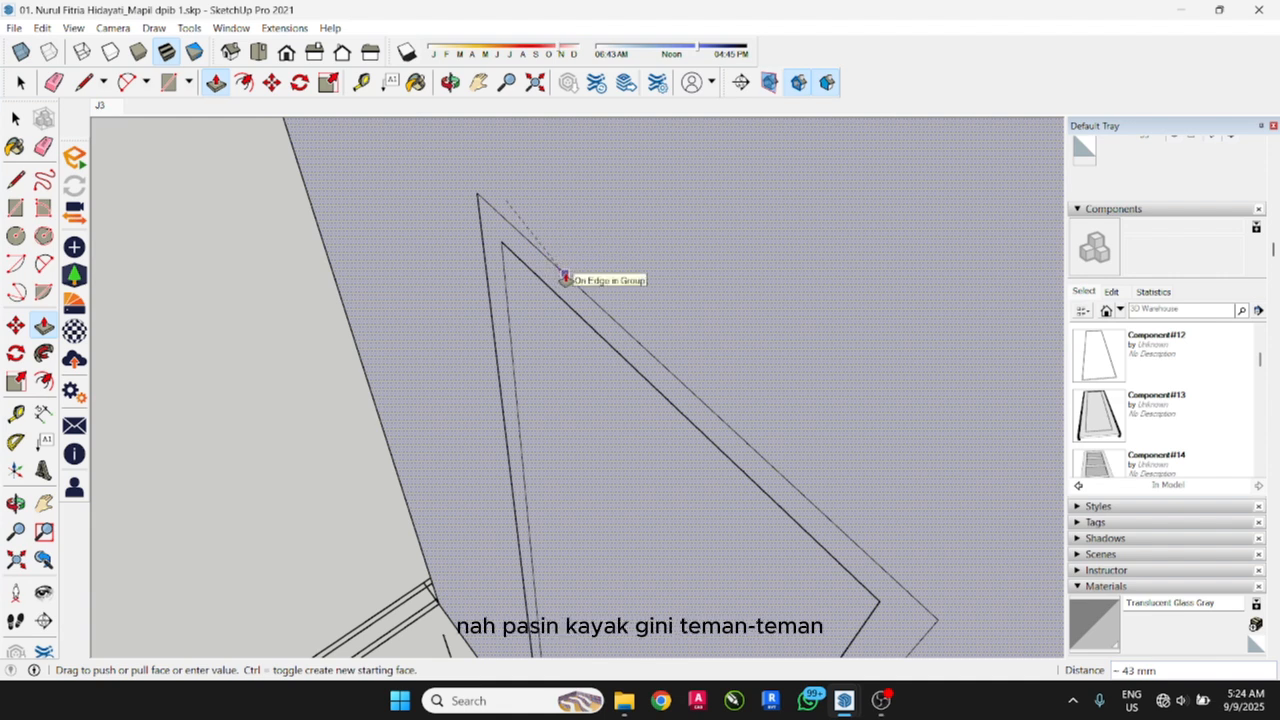
{"action": "left_click", "coordinate": [565, 278]}
Step: Retrace a rectangle around the tall window's frame on the adjusted bedroom-side wall face, from upper corner to floor
{"action": "scroll", "coordinate": [566, 280], "scroll_direction": "down", "scroll_amount": 5}
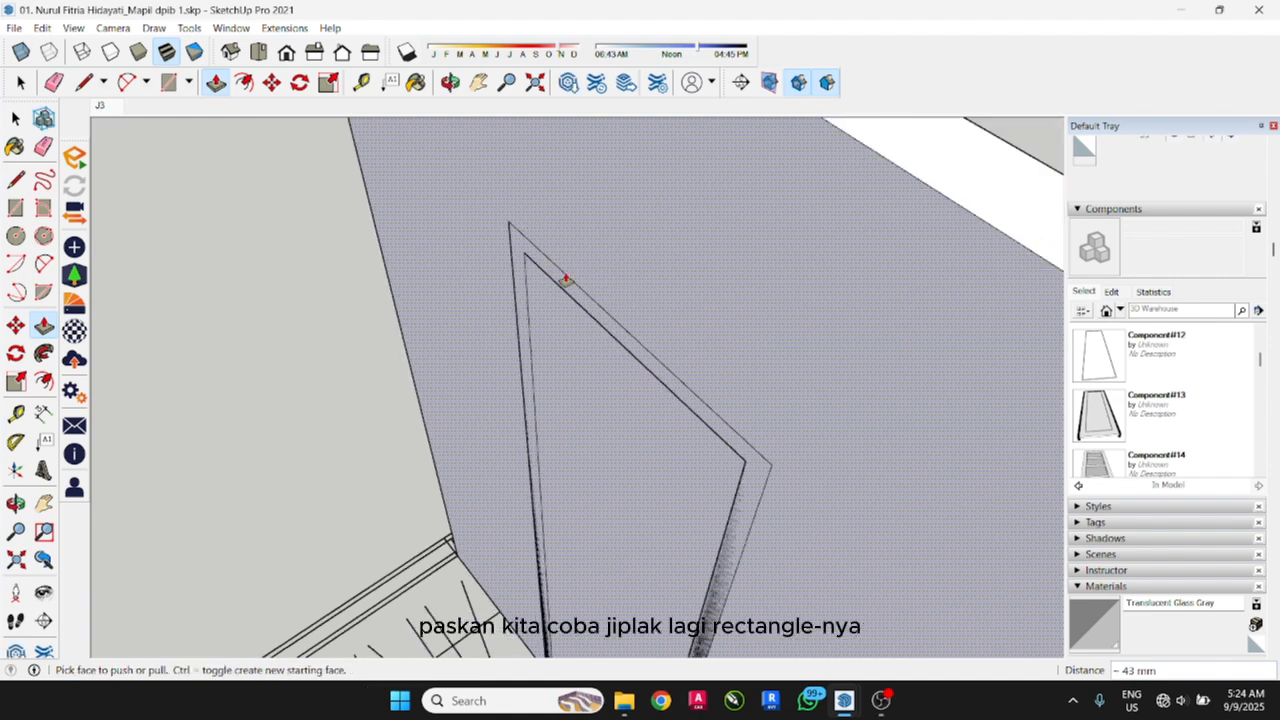
{"action": "middle_click_drag", "start_coordinate": [551, 343], "coordinate": [604, 342]}
{"action": "key", "text": "r"}
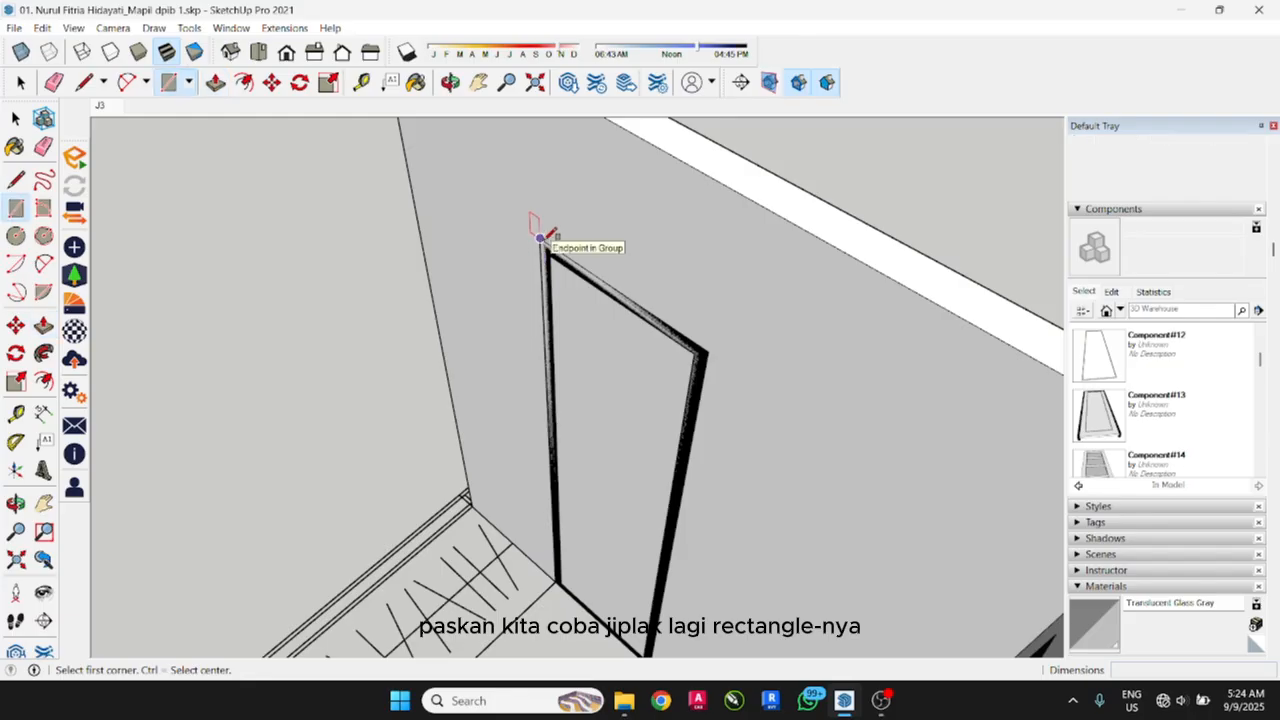
{"action": "left_click", "coordinate": [545, 252]}
{"action": "scroll", "coordinate": [545, 250], "scroll_direction": "down", "scroll_amount": 2}
{"action": "scroll", "coordinate": [606, 437], "scroll_direction": "up", "scroll_amount": 3}
{"action": "scroll", "coordinate": [618, 520], "scroll_direction": "up", "scroll_amount": 3}
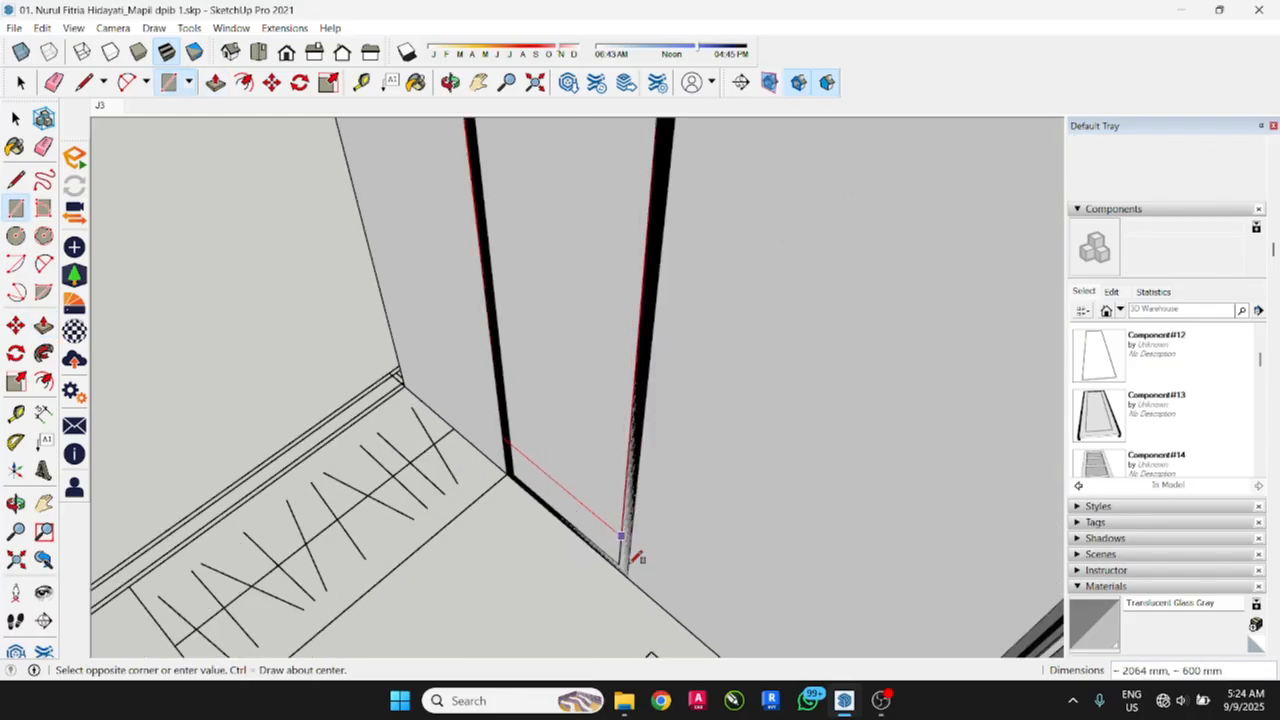
{"action": "left_click", "coordinate": [638, 568]}
Step: Push the retraced window rectangle 100 mm through the wall to its outer face
{"action": "scroll", "coordinate": [638, 568], "scroll_direction": "down", "scroll_amount": 3}
{"action": "key", "text": "p"}
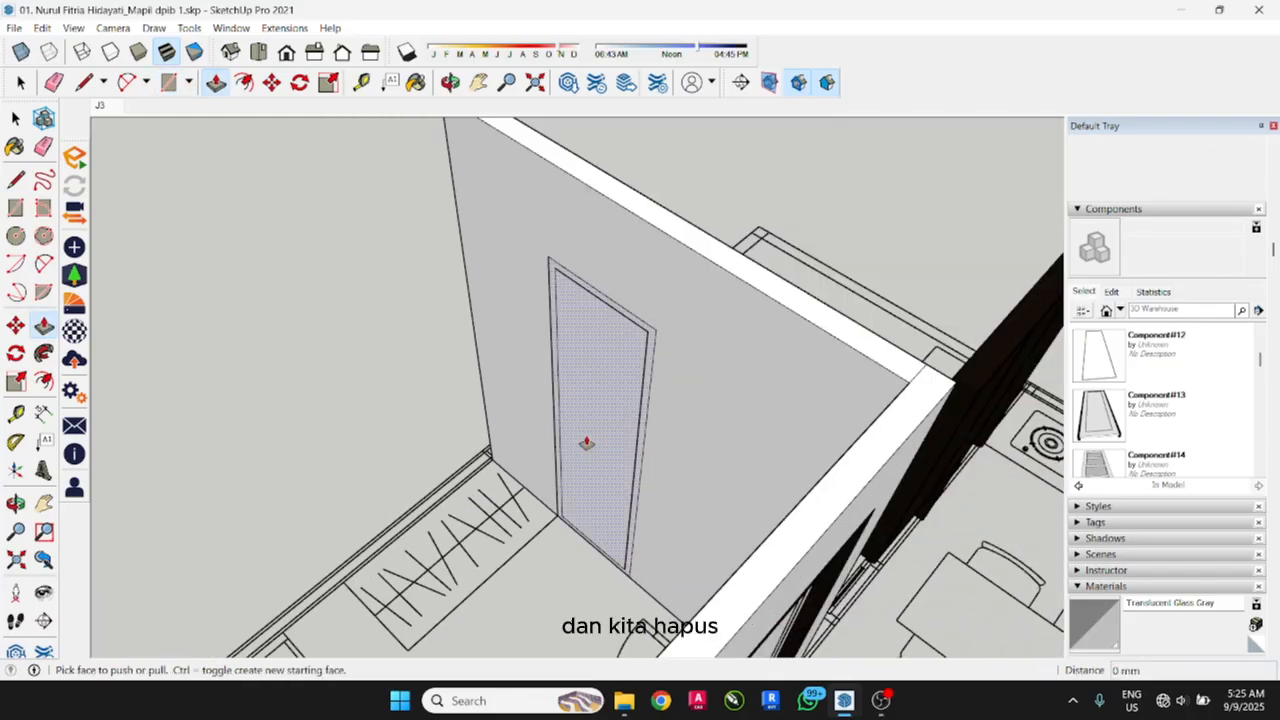
{"action": "left_click", "coordinate": [586, 443]}
{"action": "middle_click_drag", "start_coordinate": [724, 308], "coordinate": [45, 353]}
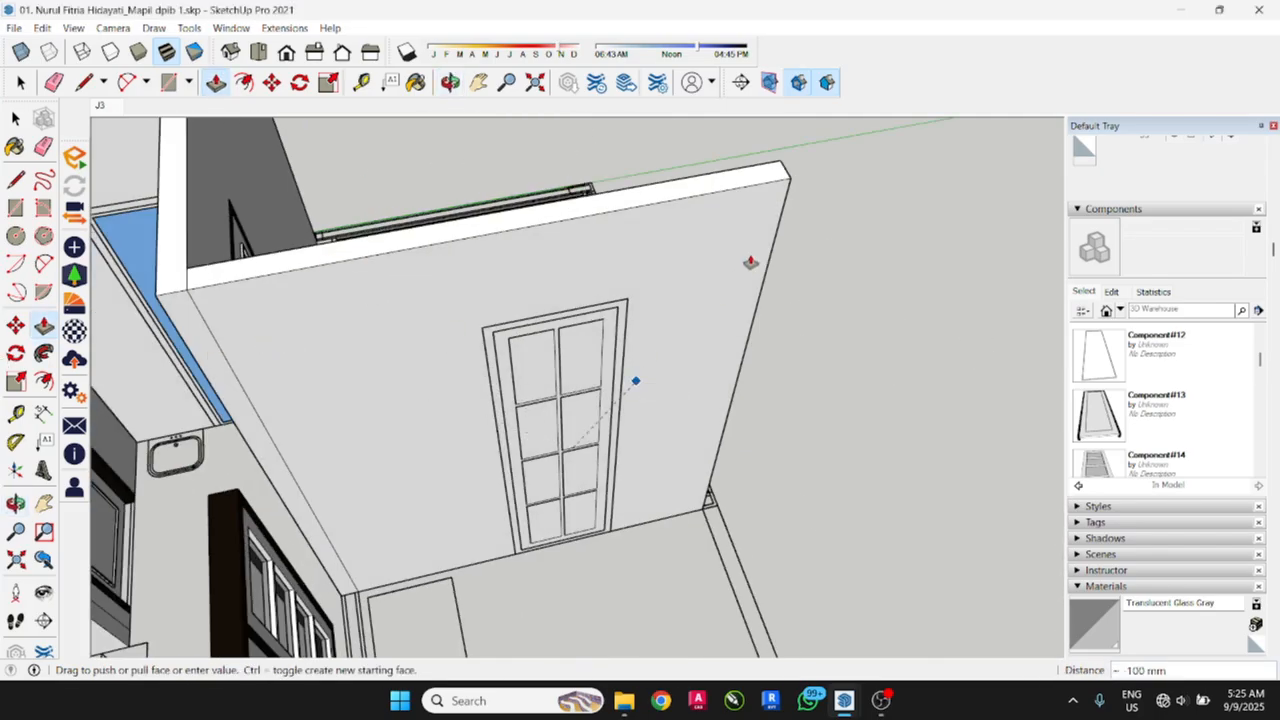
{"action": "left_click", "coordinate": [790, 186]}
Step: Delete the remaining face covering the tall window on the outer side and check the opening from the bedroom
{"action": "middle_click_drag", "start_coordinate": [506, 294], "coordinate": [506, 346]}
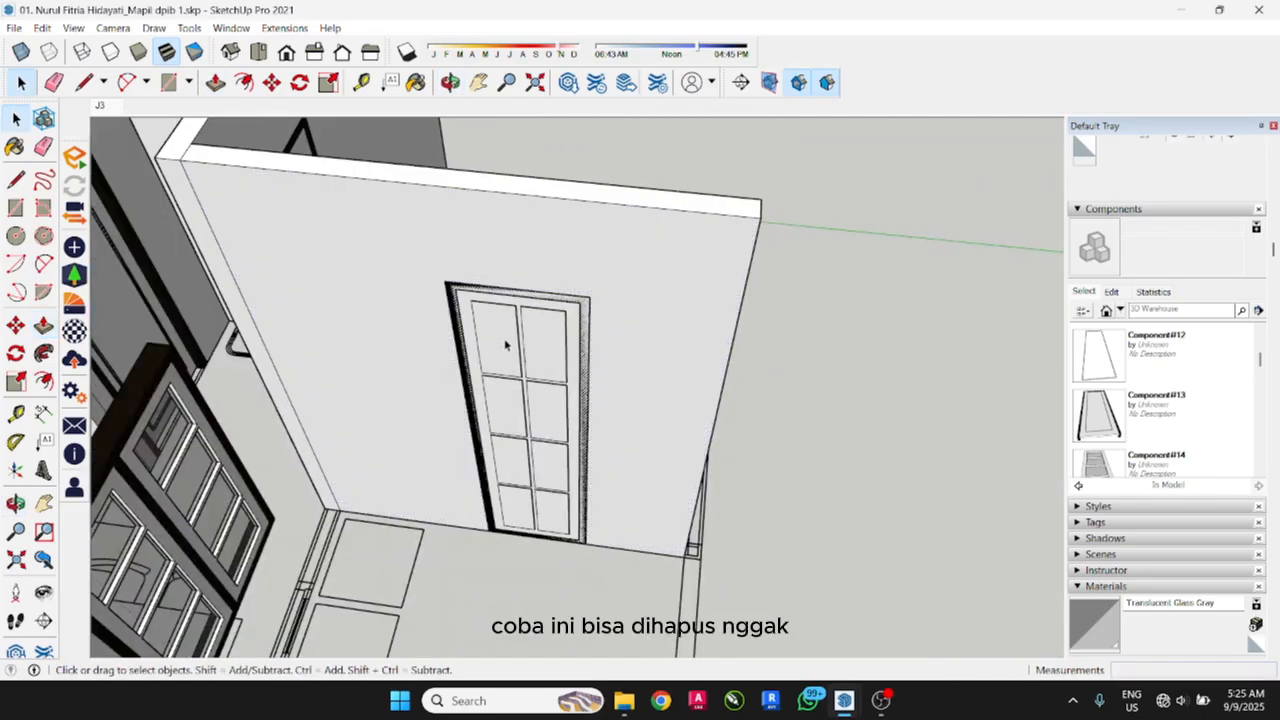
{"action": "left_click", "coordinate": [497, 339]}
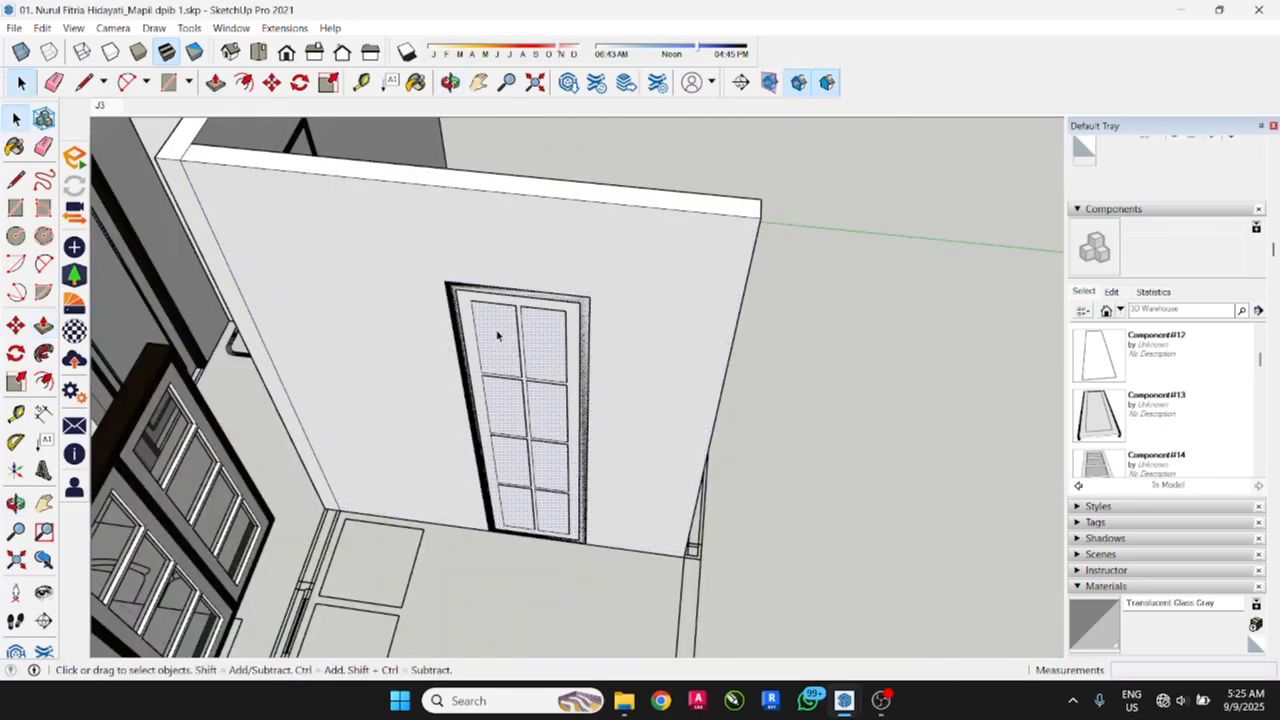
{"action": "key", "text": "Delete"}
{"action": "middle_click_drag", "start_coordinate": [574, 350], "coordinate": [154, 417]}
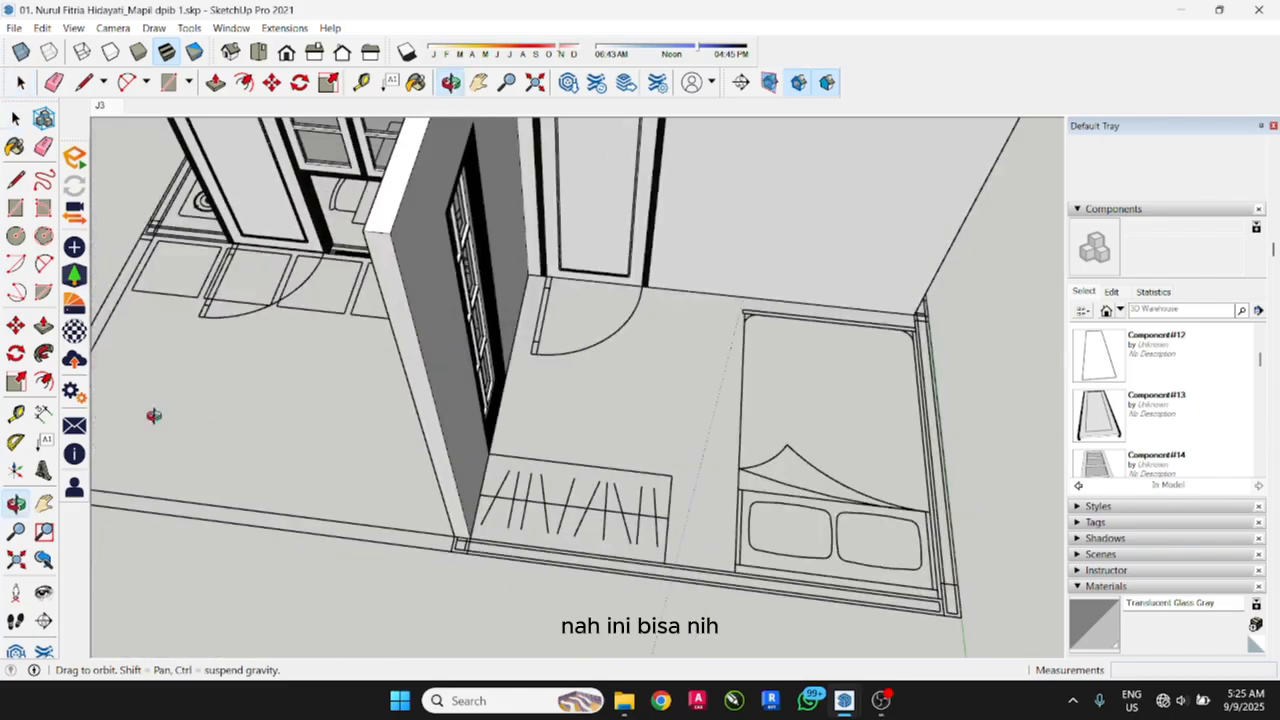
Step: Inspect the extruded wall's base against the plan corner beside the wardrobe and the unwalled door-and-window frame by the kitchen
{"action": "scroll", "coordinate": [474, 563], "scroll_direction": "up", "scroll_amount": 5}
{"action": "scroll", "coordinate": [474, 563], "scroll_direction": "up", "scroll_amount": 6}
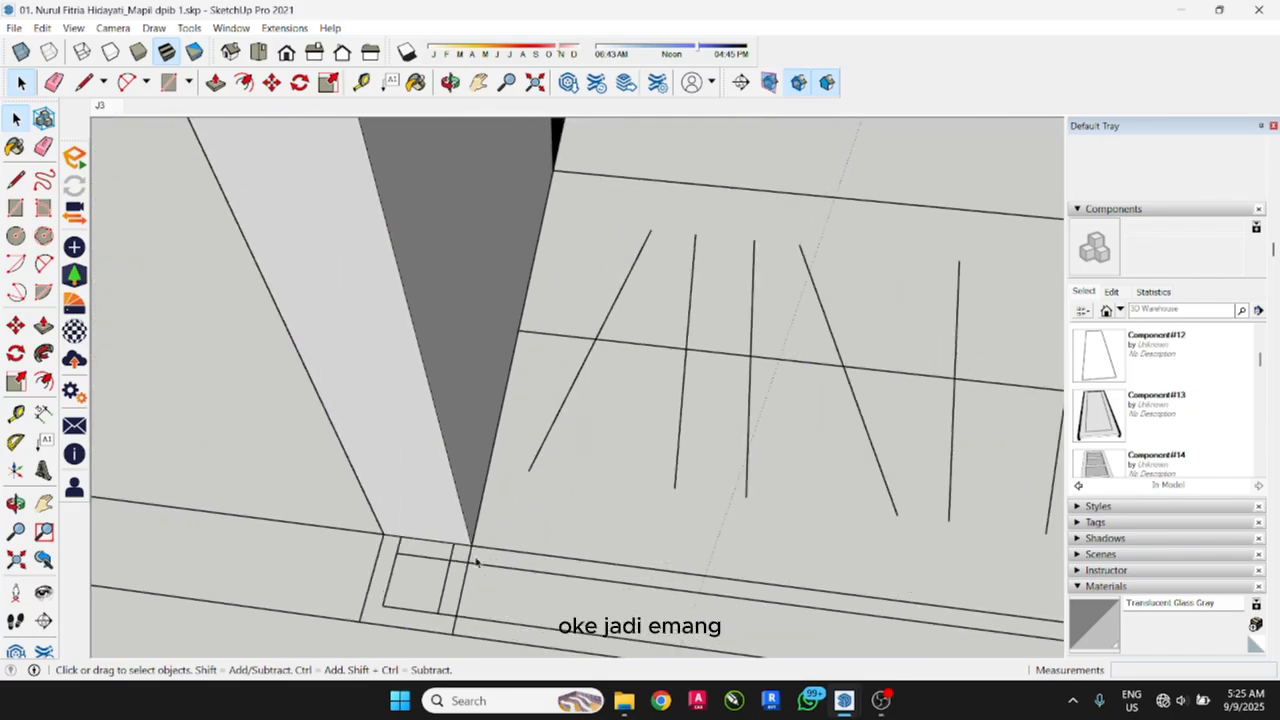
{"action": "scroll", "coordinate": [484, 583], "scroll_direction": "down", "scroll_amount": 10}
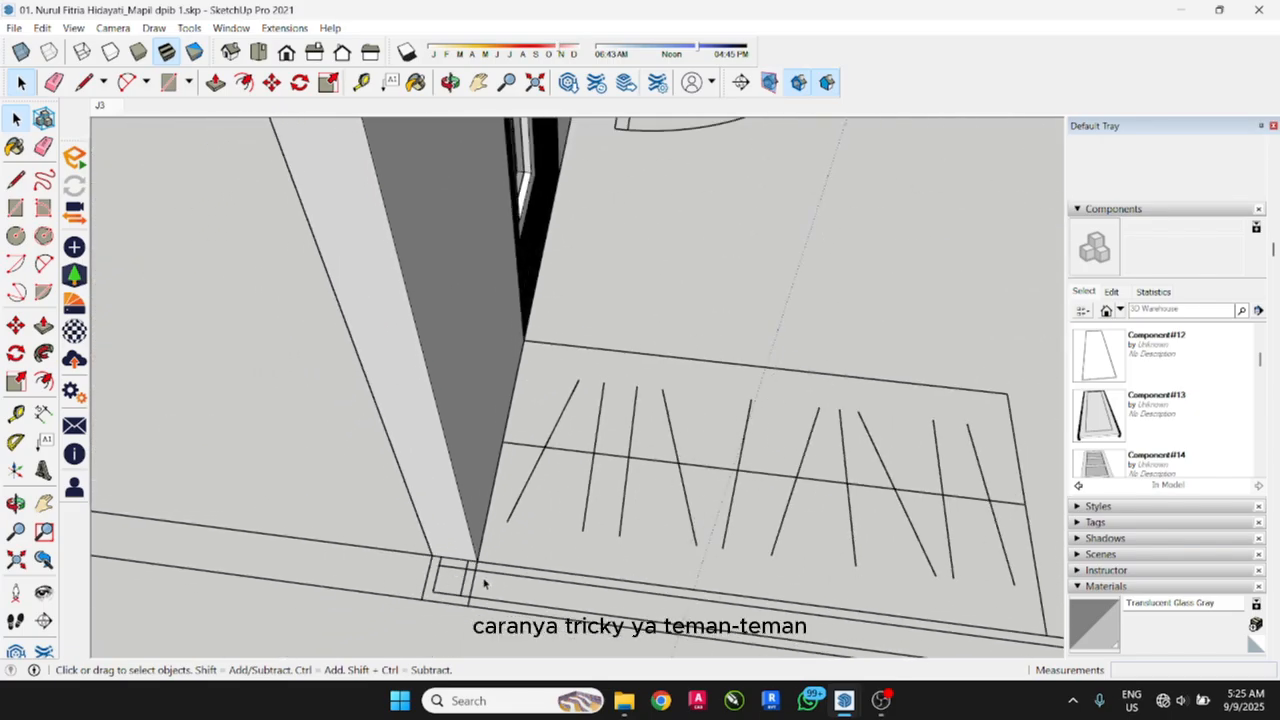
{"action": "scroll", "coordinate": [487, 579], "scroll_direction": "down", "scroll_amount": 4}
{"action": "mouse_move", "coordinate": [427, 541]}
{"action": "middle_mouse_down"}
{"action": "mouse_move", "coordinate": [586, 517]}
{"action": "mouse_move", "coordinate": [528, 551]}
{"action": "middle_mouse_up"}
{"action": "scroll", "coordinate": [583, 484], "scroll_direction": "down", "scroll_amount": 1}
{"action": "middle_click_drag", "start_coordinate": [583, 484], "coordinate": [1065, 345]}
{"action": "scroll", "coordinate": [540, 355], "scroll_direction": "up", "scroll_amount": 3}
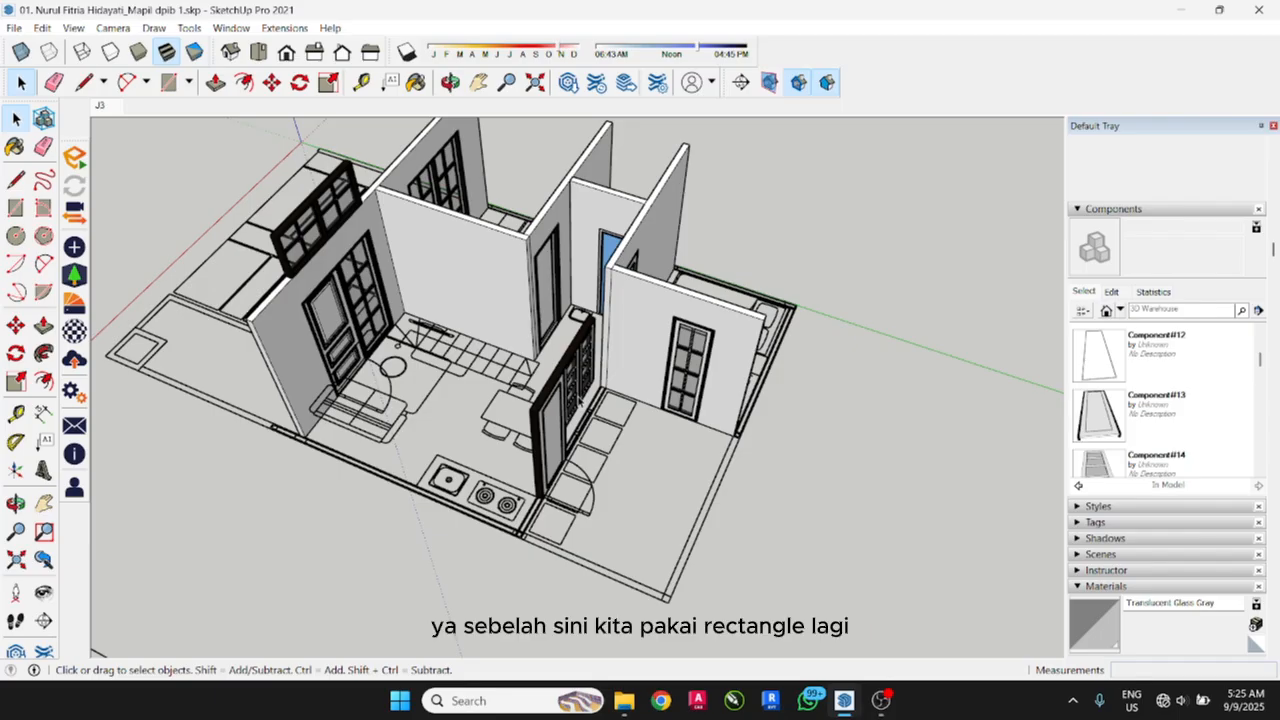
{"action": "scroll", "coordinate": [616, 418], "scroll_direction": "up", "scroll_amount": 3}
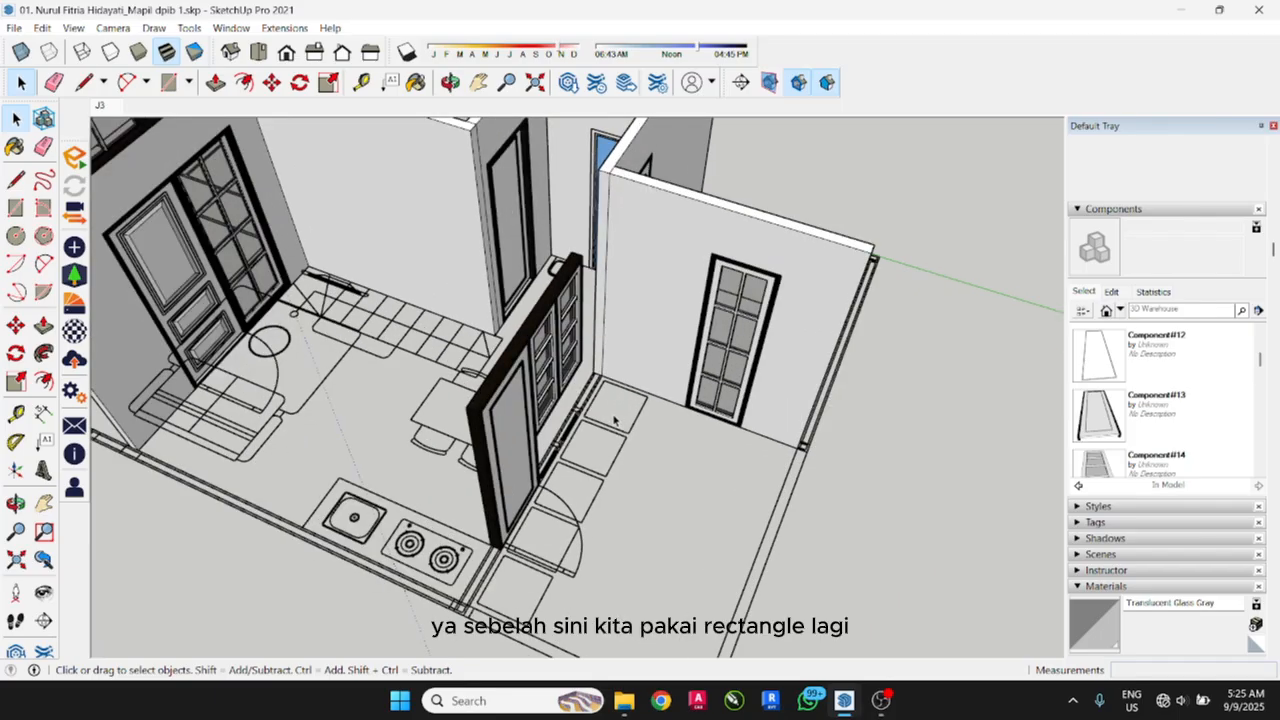
{"action": "key", "text": "r"}
{"action": "scroll", "coordinate": [598, 378], "scroll_direction": "up", "scroll_amount": 5}
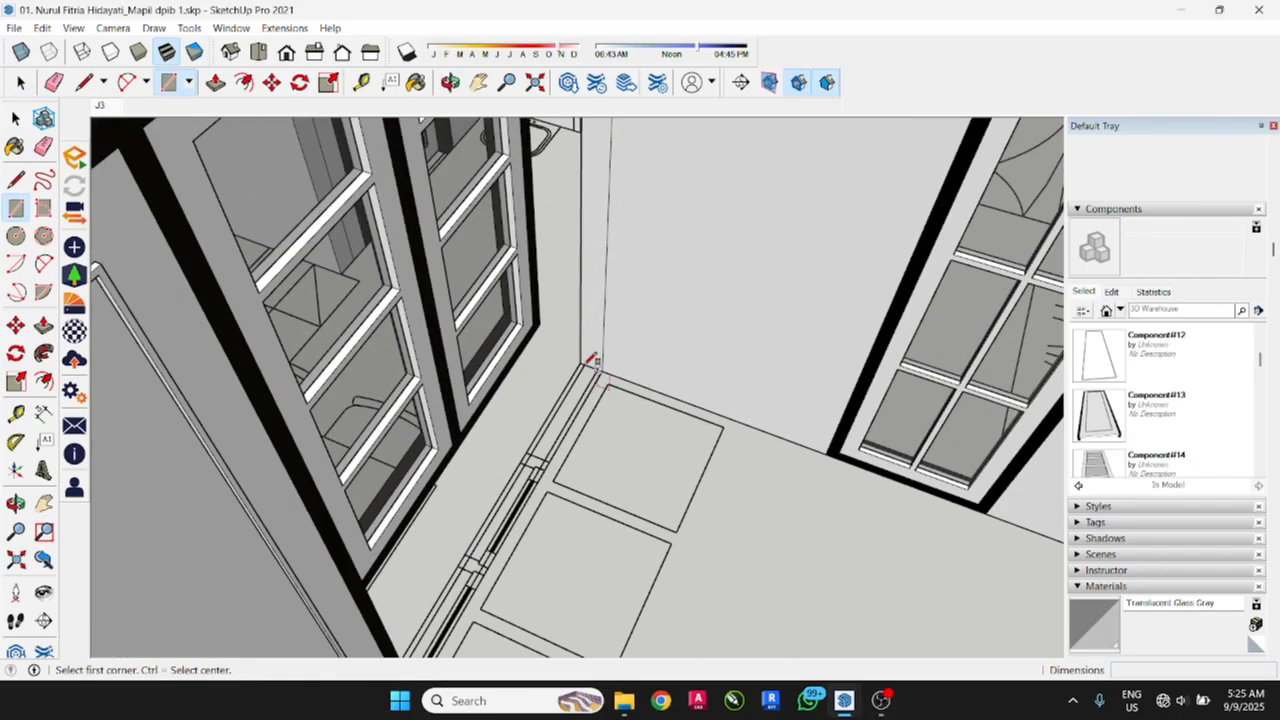
{"action": "left_click", "coordinate": [581, 362]}
{"action": "key", "text": "Escape"}
{"action": "scroll", "coordinate": [604, 333], "scroll_direction": "down", "scroll_amount": 6}
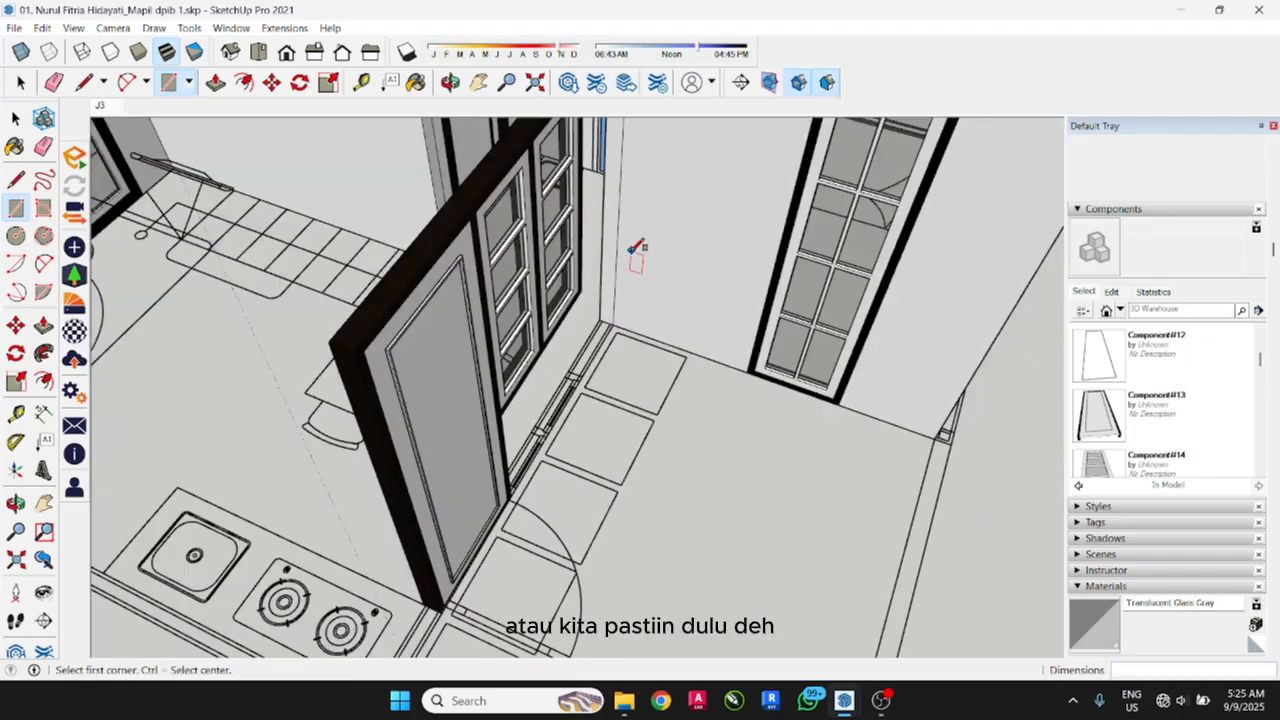
Step: Move the kitchen's door-and-window frame 10 mm so its base corner meets the wall line on the floor plan
{"action": "scroll", "coordinate": [460, 540], "scroll_direction": "up", "scroll_amount": 3}
{"action": "key", "text": "space"}
{"action": "scroll", "coordinate": [485, 545], "scroll_direction": "up", "scroll_amount": 4}
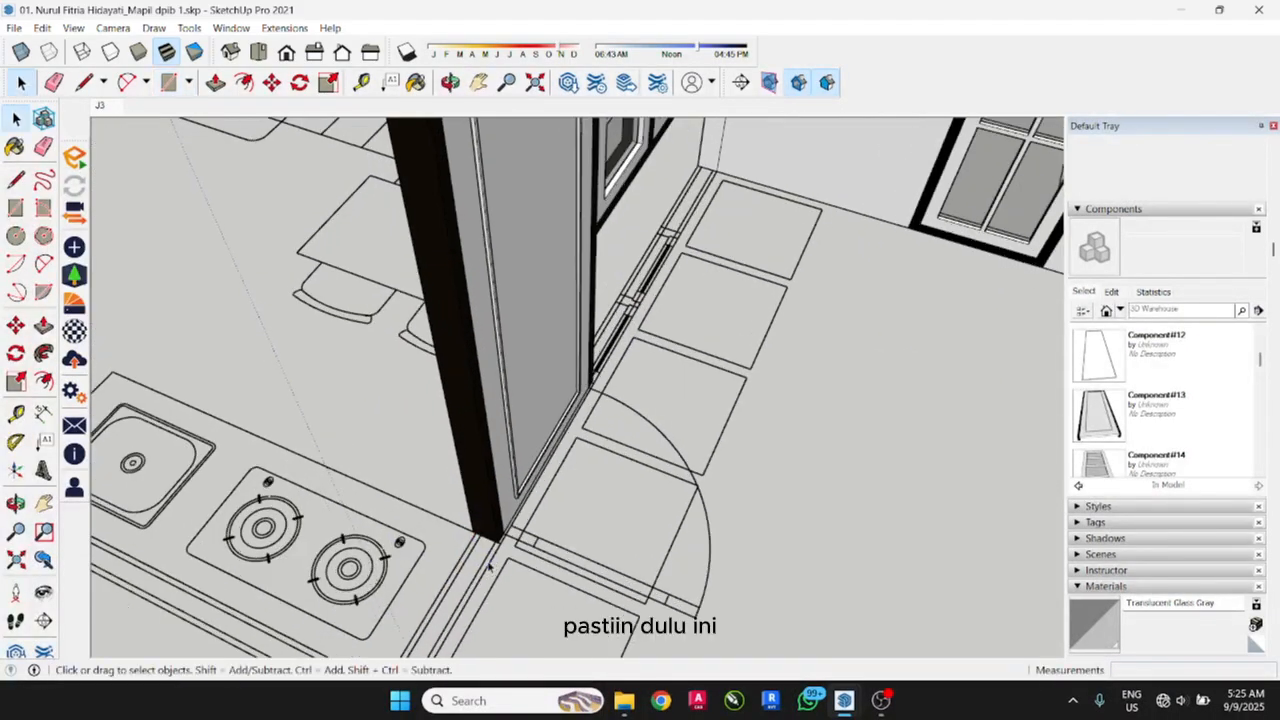
{"action": "middle_click_drag", "start_coordinate": [472, 531], "coordinate": [551, 529]}
{"action": "scroll", "coordinate": [530, 515], "scroll_direction": "up", "scroll_amount": 3}
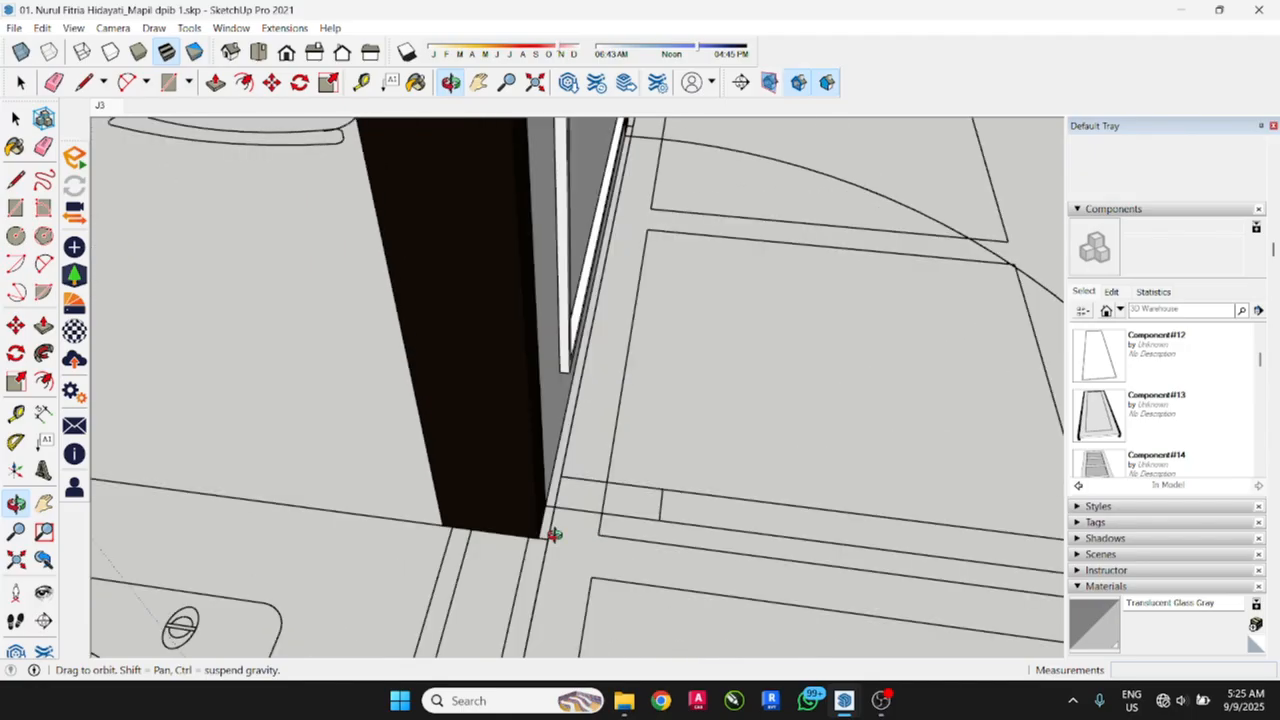
{"action": "left_click", "coordinate": [517, 520]}
{"action": "key", "text": "m"}
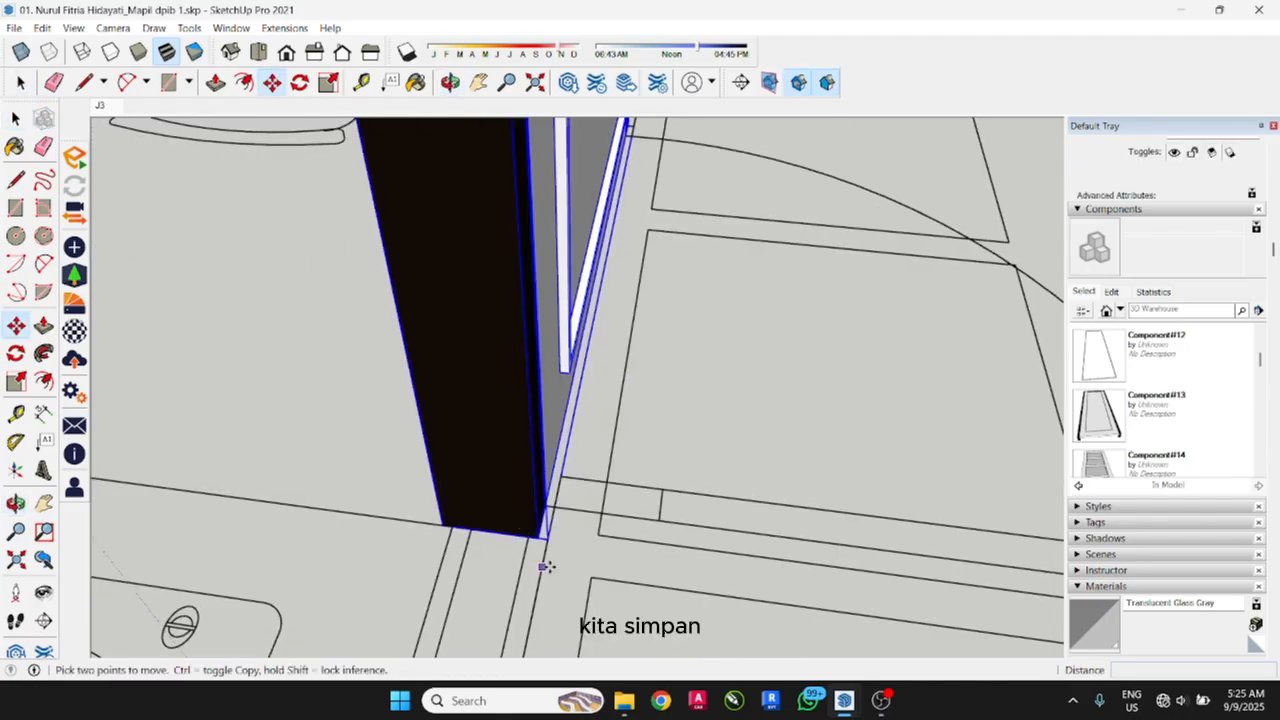
{"action": "scroll", "coordinate": [535, 540], "scroll_direction": "up", "scroll_amount": 2}
{"action": "left_click", "coordinate": [535, 524]}
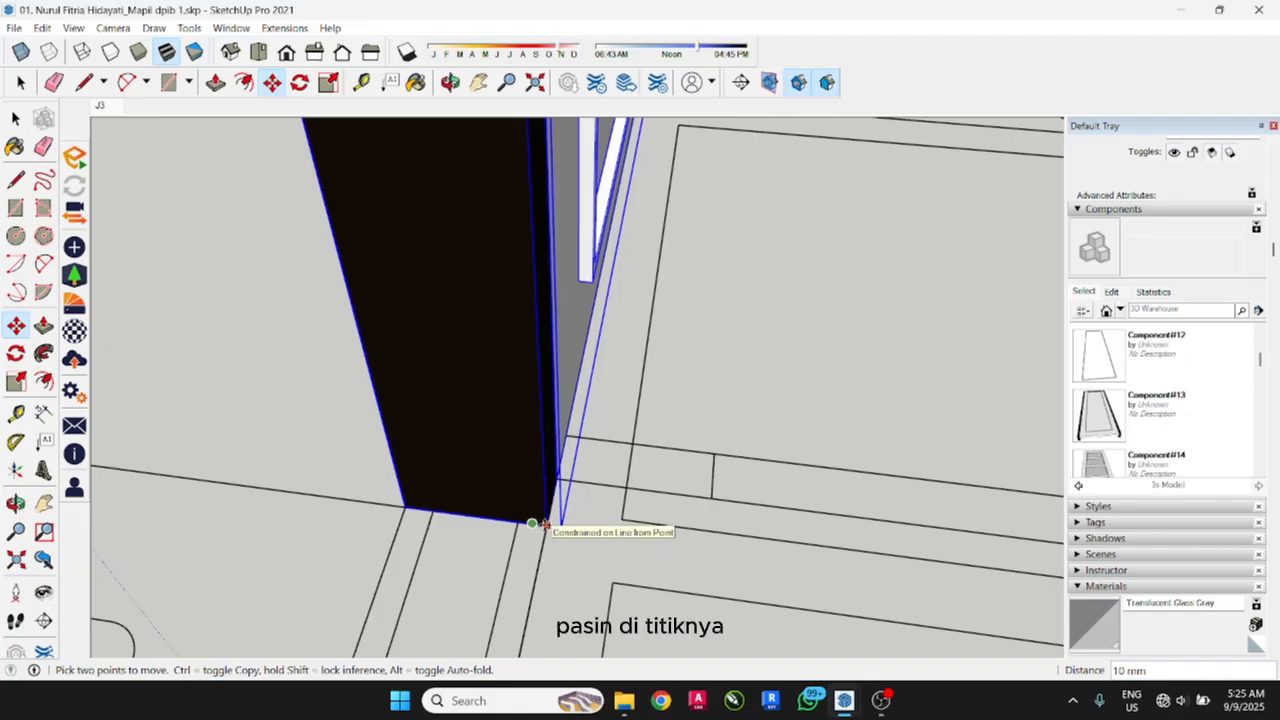
{"action": "left_click", "coordinate": [545, 524]}
{"action": "scroll", "coordinate": [514, 586], "scroll_direction": "down", "scroll_amount": 3}
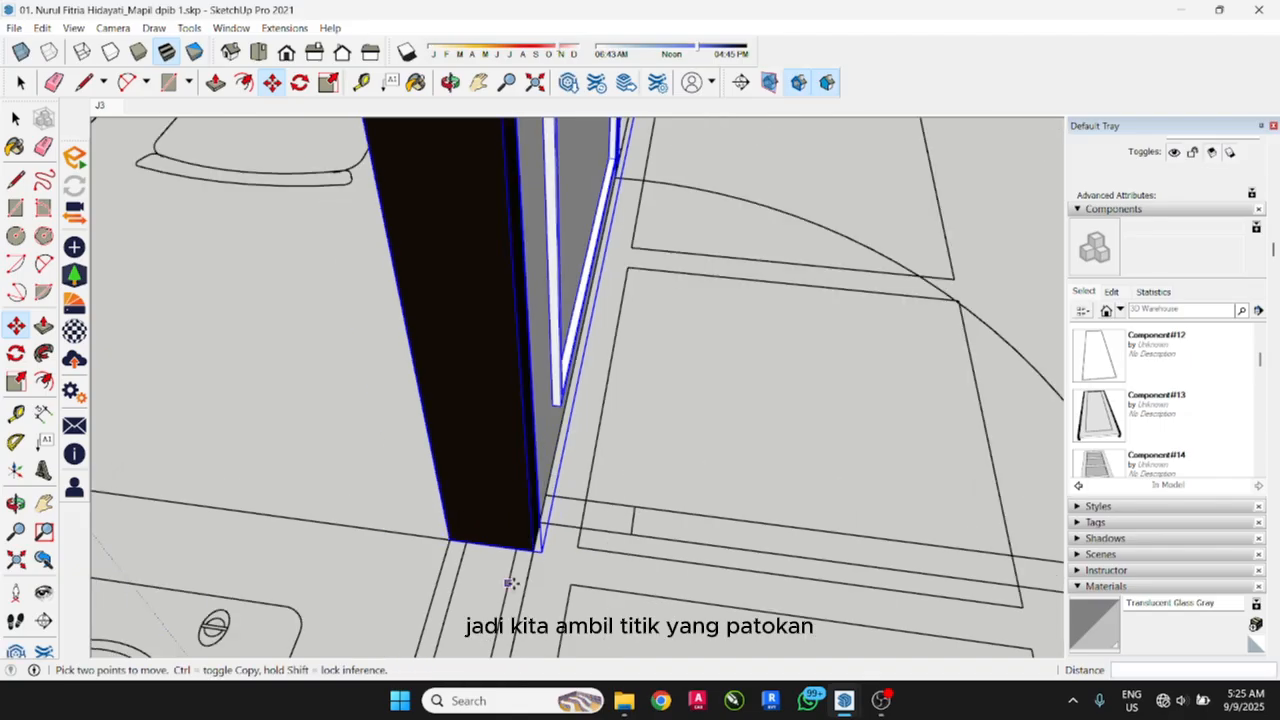
{"action": "scroll", "coordinate": [512, 580], "scroll_direction": "down", "scroll_amount": 4}
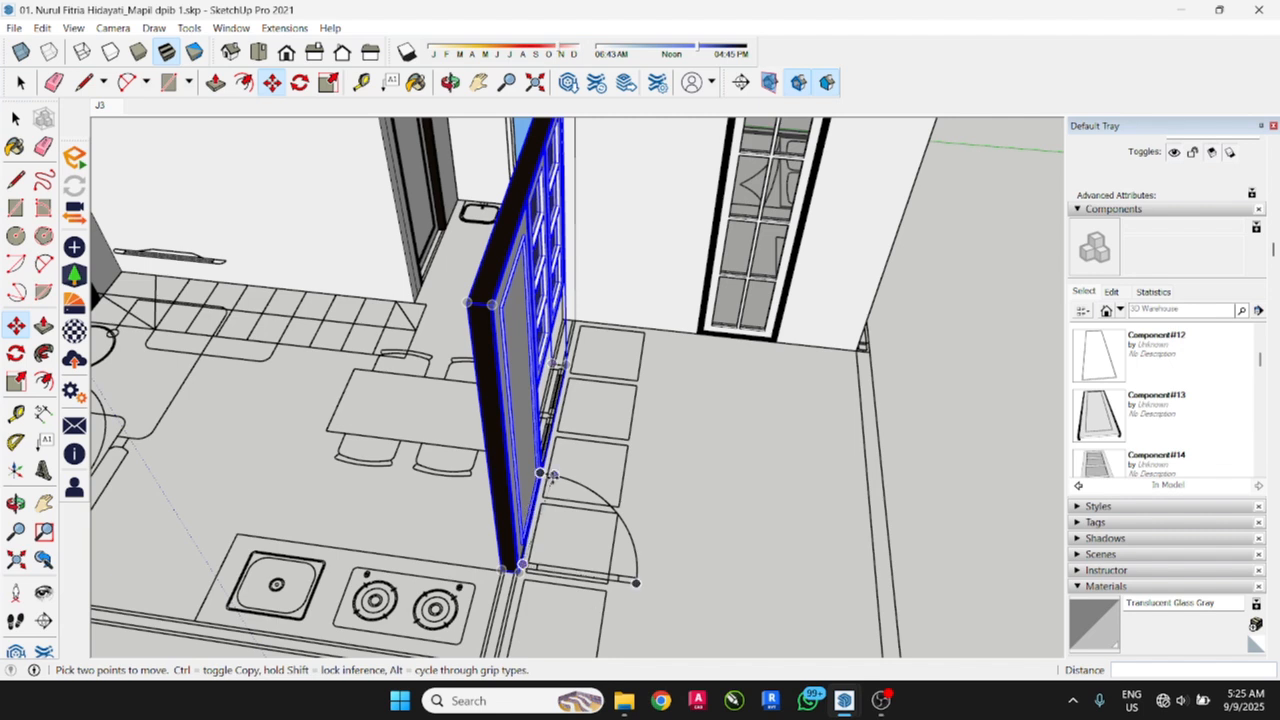
Step: Draw a rectangle about 2850 mm by 100 mm over the plan's wall strip beneath the kitchen door-and-window frame
{"action": "key", "text": "Escape"}
{"action": "scroll", "coordinate": [575, 335], "scroll_direction": "up", "scroll_amount": 3}
{"action": "key", "text": "r"}
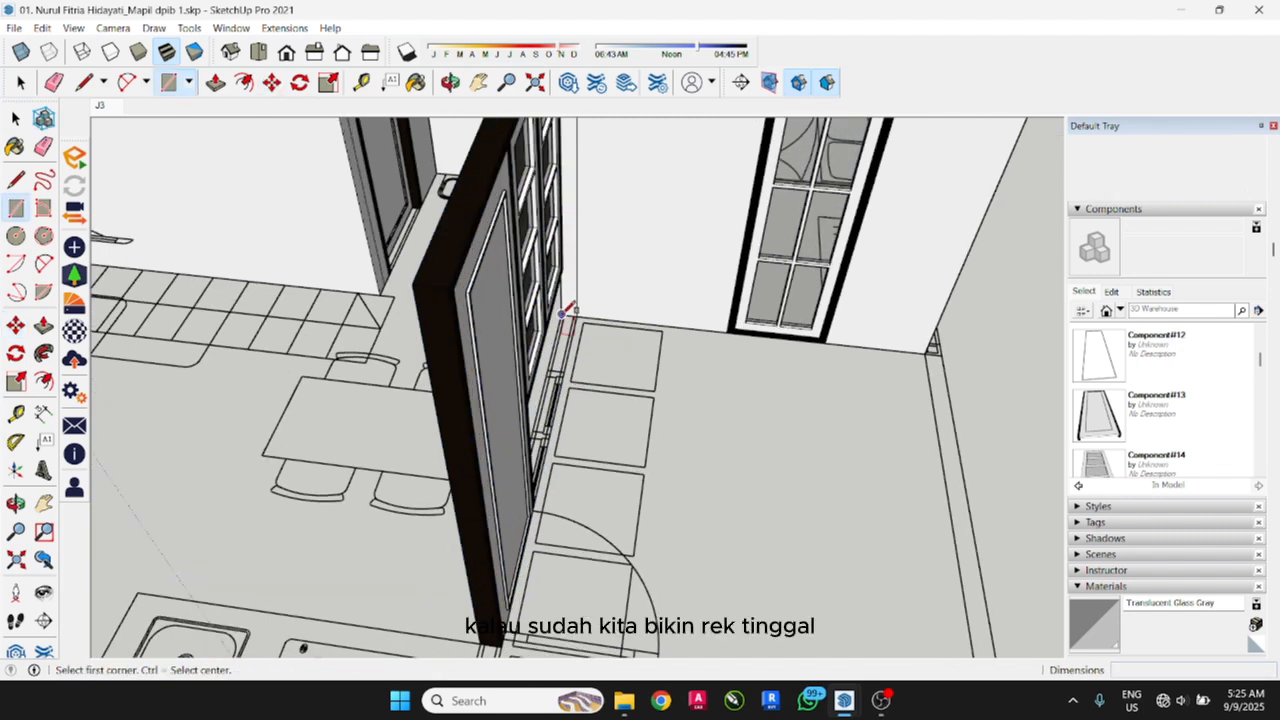
{"action": "left_click", "coordinate": [563, 313]}
{"action": "scroll", "coordinate": [586, 320], "scroll_direction": "down", "scroll_amount": 2}
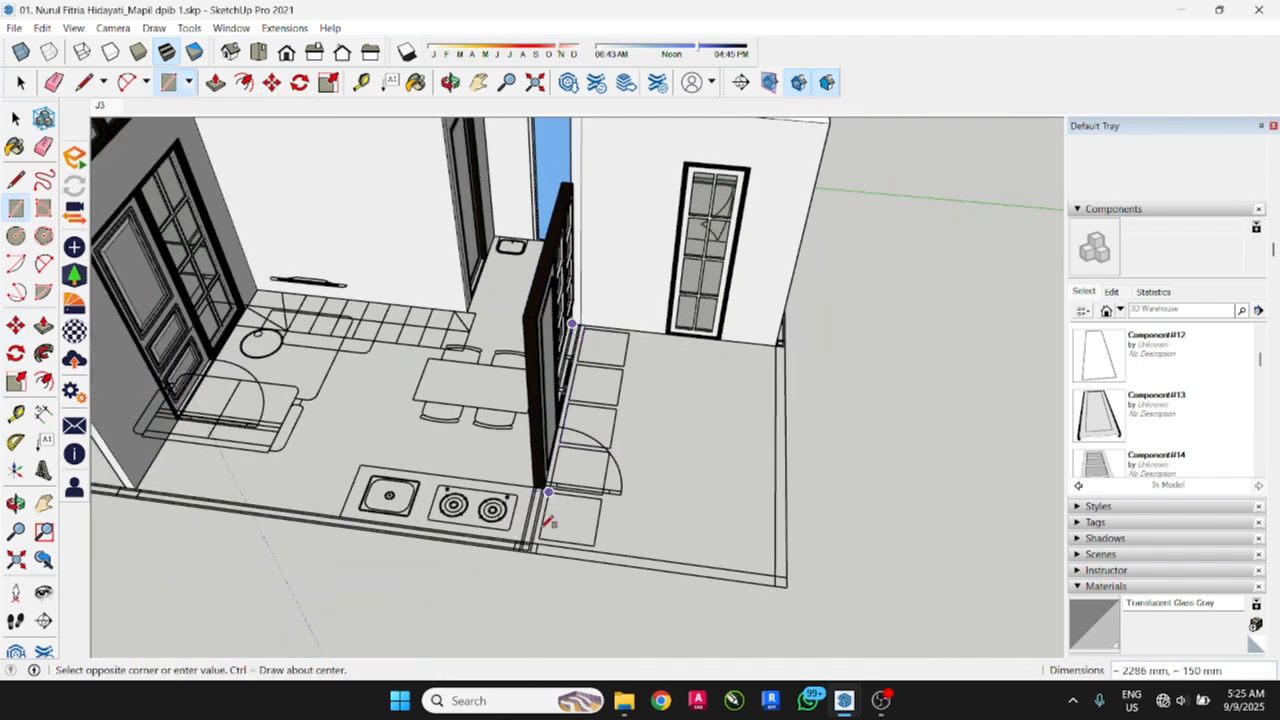
{"action": "scroll", "coordinate": [540, 530], "scroll_direction": "up", "scroll_amount": 1}
{"action": "scroll", "coordinate": [540, 543], "scroll_direction": "up", "scroll_amount": 3}
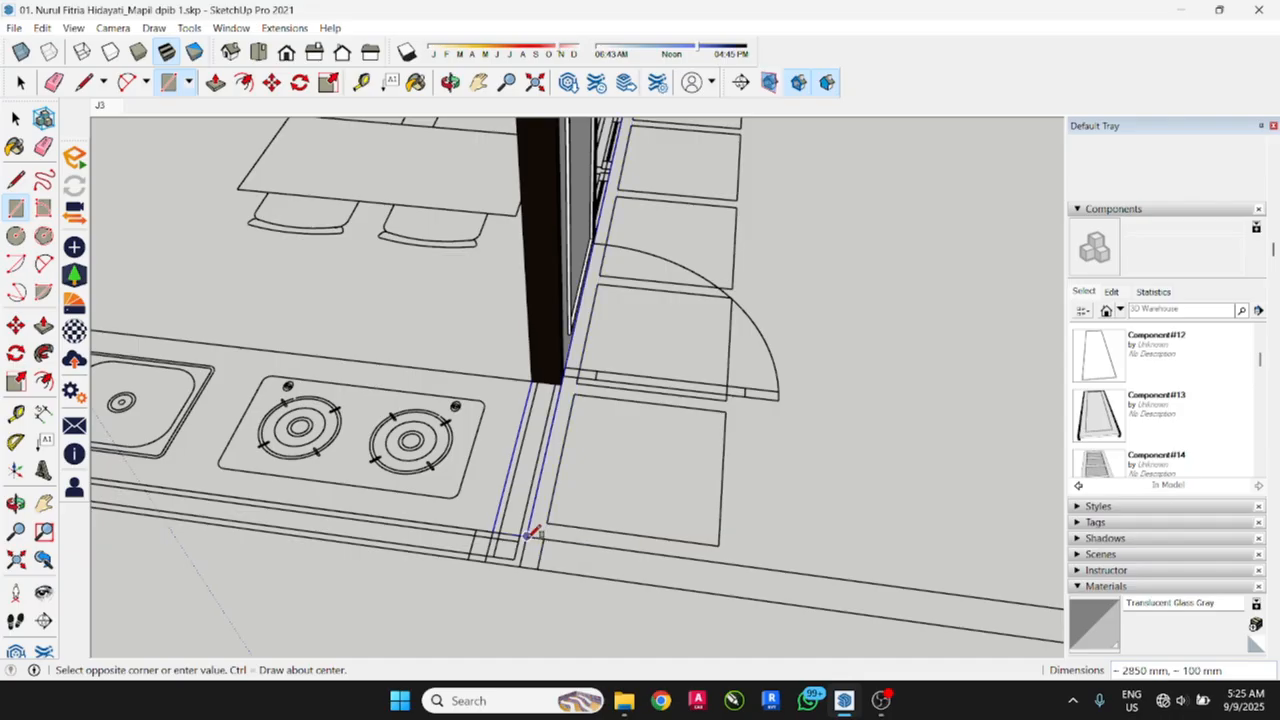
{"action": "left_click", "coordinate": [530, 535]}
Step: Extrude the kitchen wall strip 2700 mm, level with the top of the neighbouring wall
{"action": "key", "text": "p"}
{"action": "left_click", "coordinate": [530, 512]}
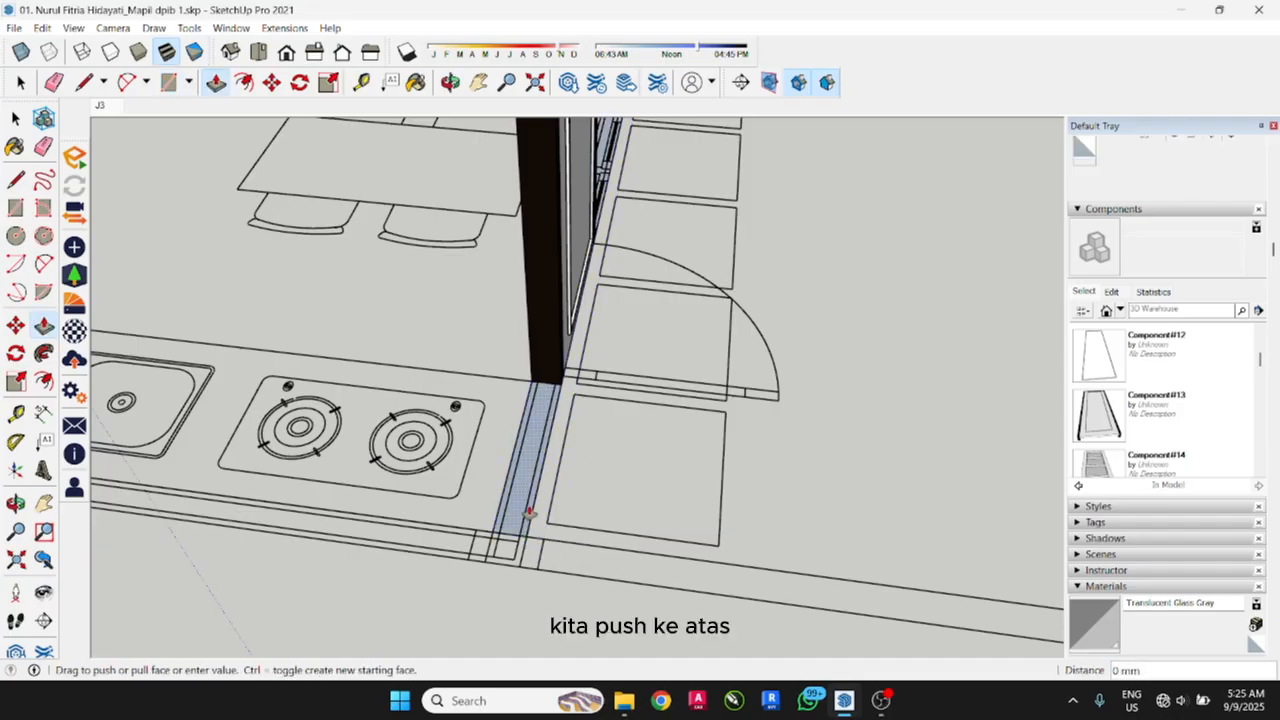
{"action": "scroll", "coordinate": [530, 512], "scroll_direction": "down", "scroll_amount": 5}
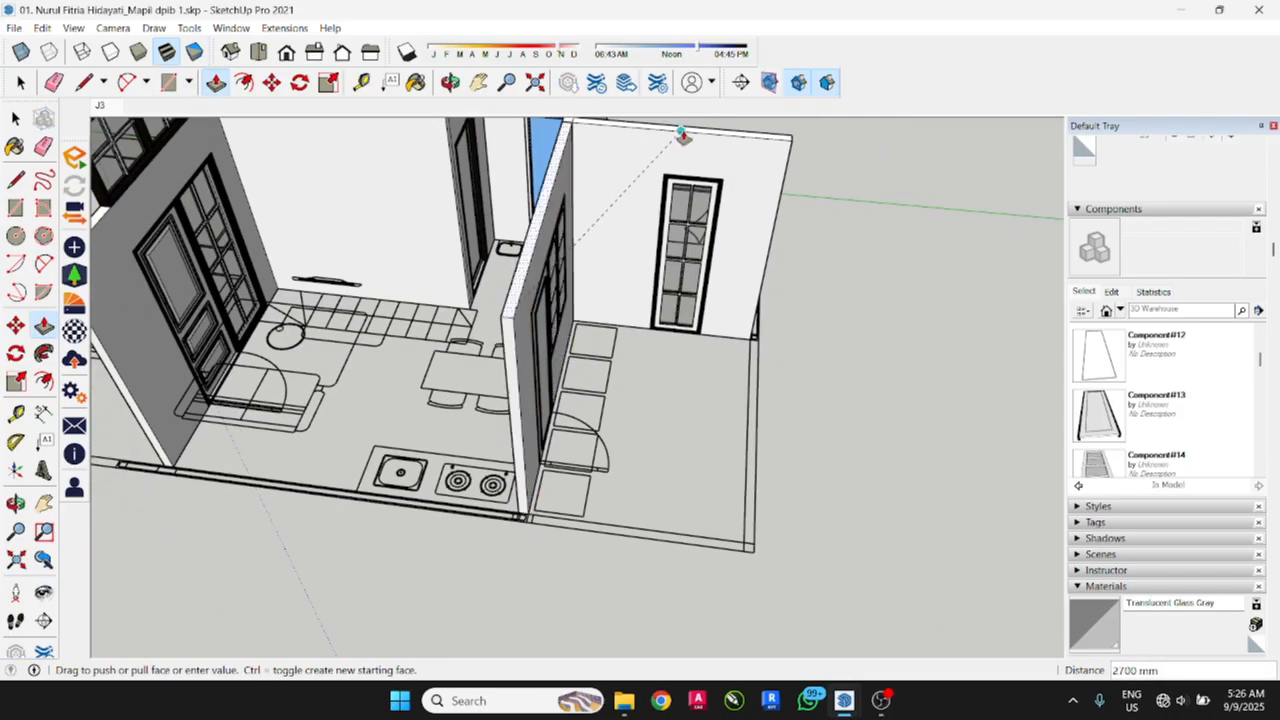
{"action": "left_click", "coordinate": [686, 140]}
Step: Trace the stepped outline of the door and adjoining windows onto the new wall's outer face with the Line tool
{"action": "middle_click_drag", "start_coordinate": [634, 277], "coordinate": [400, 295]}
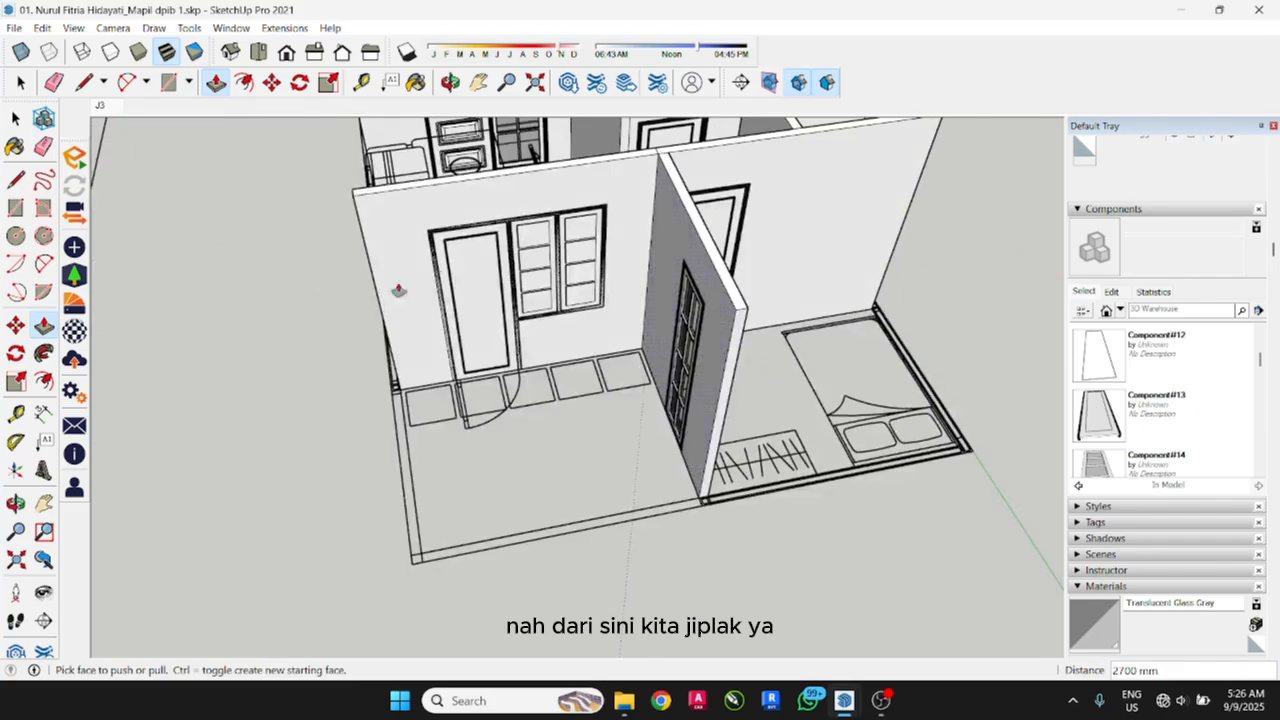
{"action": "scroll", "coordinate": [486, 252], "scroll_direction": "up", "scroll_amount": 3}
{"action": "key", "text": "l"}
{"action": "scroll", "coordinate": [430, 375], "scroll_direction": "up", "scroll_amount": 2}
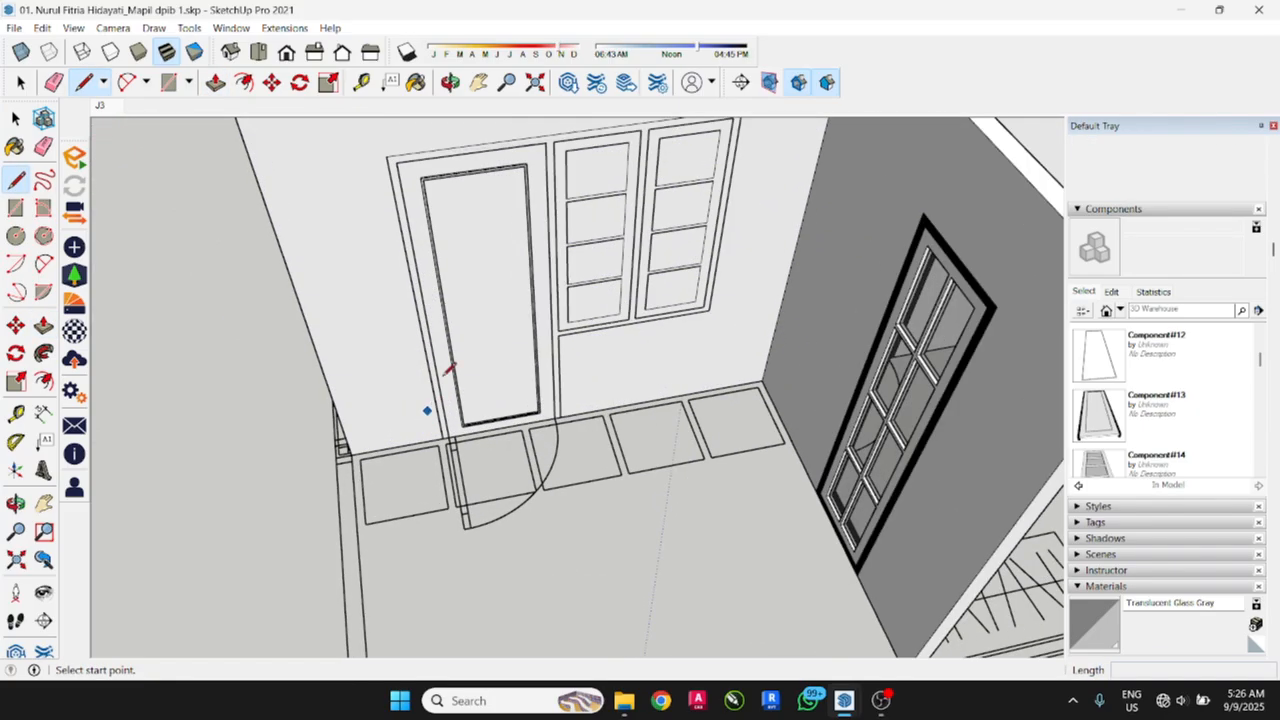
{"action": "scroll", "coordinate": [455, 420], "scroll_direction": "up", "scroll_amount": 5}
{"action": "left_click", "coordinate": [447, 443]}
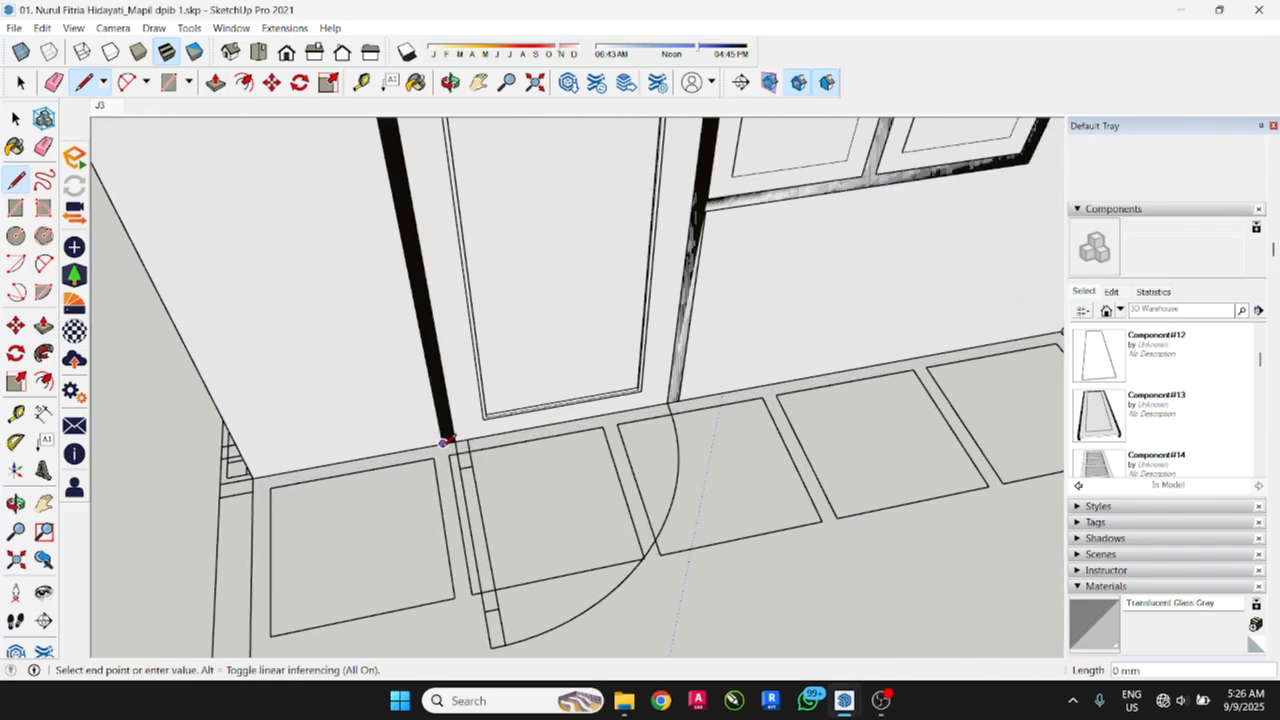
{"action": "scroll", "coordinate": [443, 443], "scroll_direction": "down", "scroll_amount": 4}
{"action": "scroll", "coordinate": [444, 443], "scroll_direction": "down", "scroll_amount": 2}
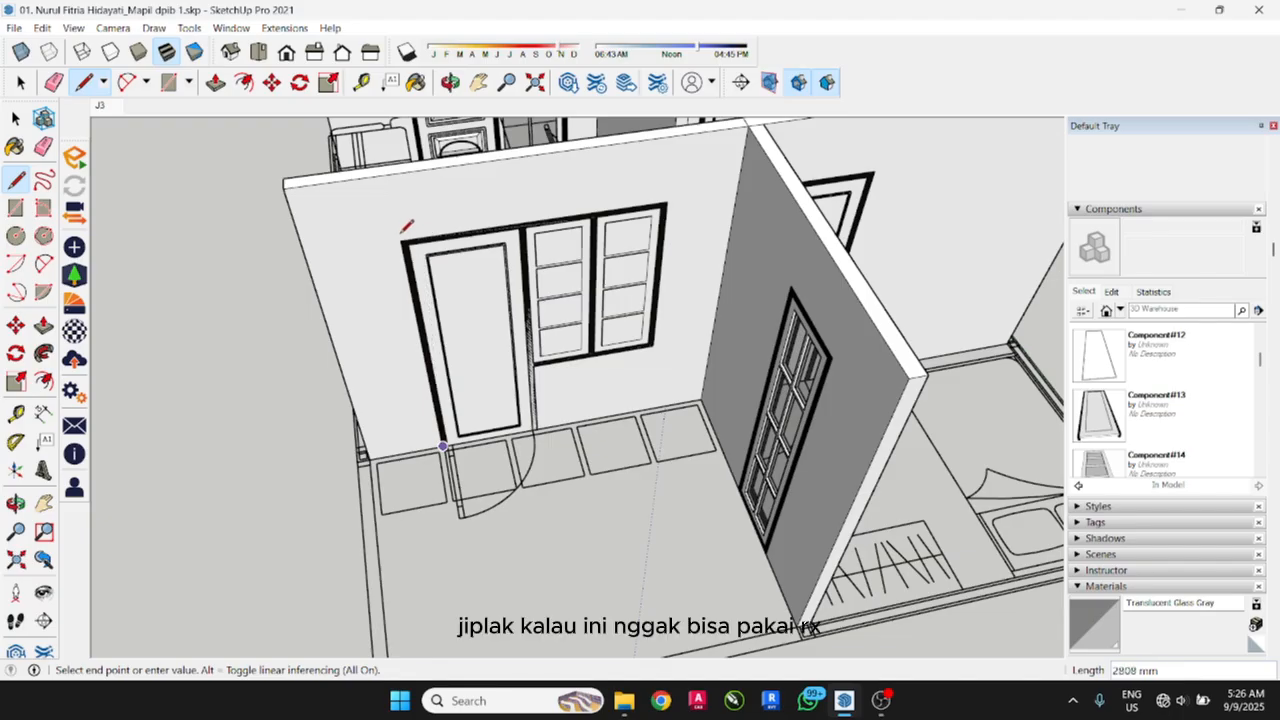
{"action": "left_click", "coordinate": [667, 203]}
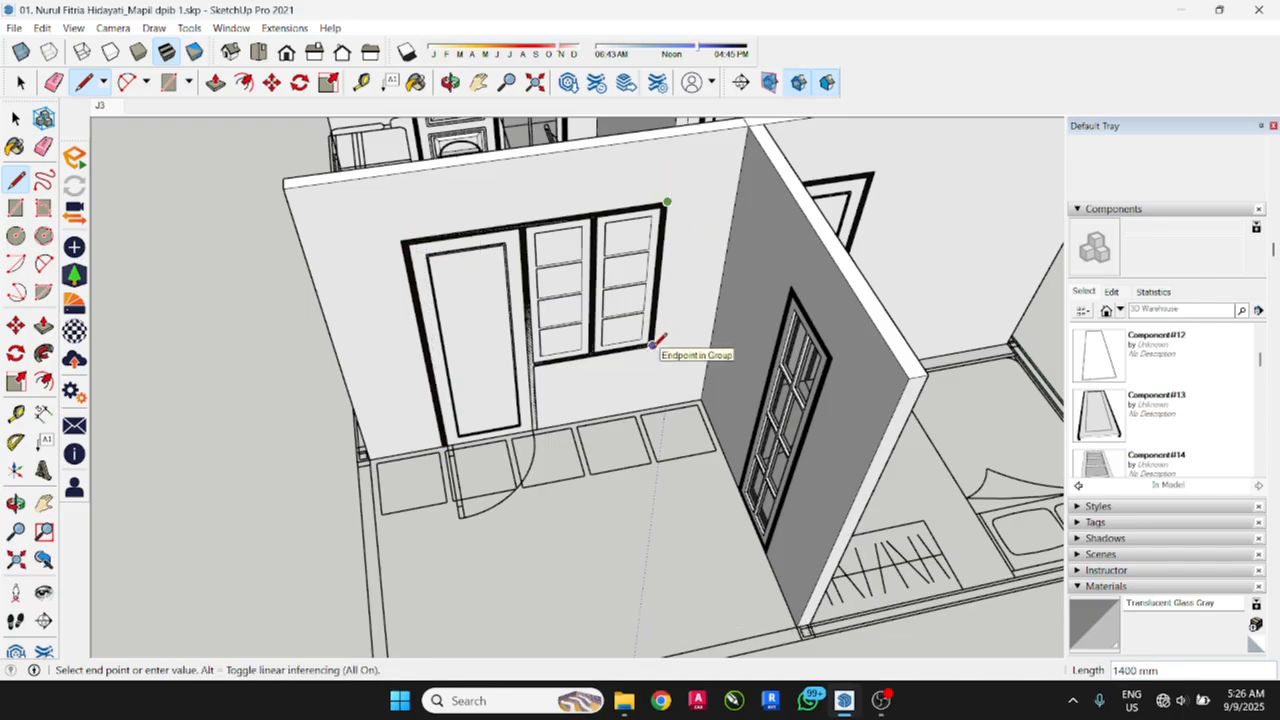
{"action": "left_click", "coordinate": [533, 365]}
{"action": "scroll", "coordinate": [532, 390], "scroll_direction": "up", "scroll_amount": 4}
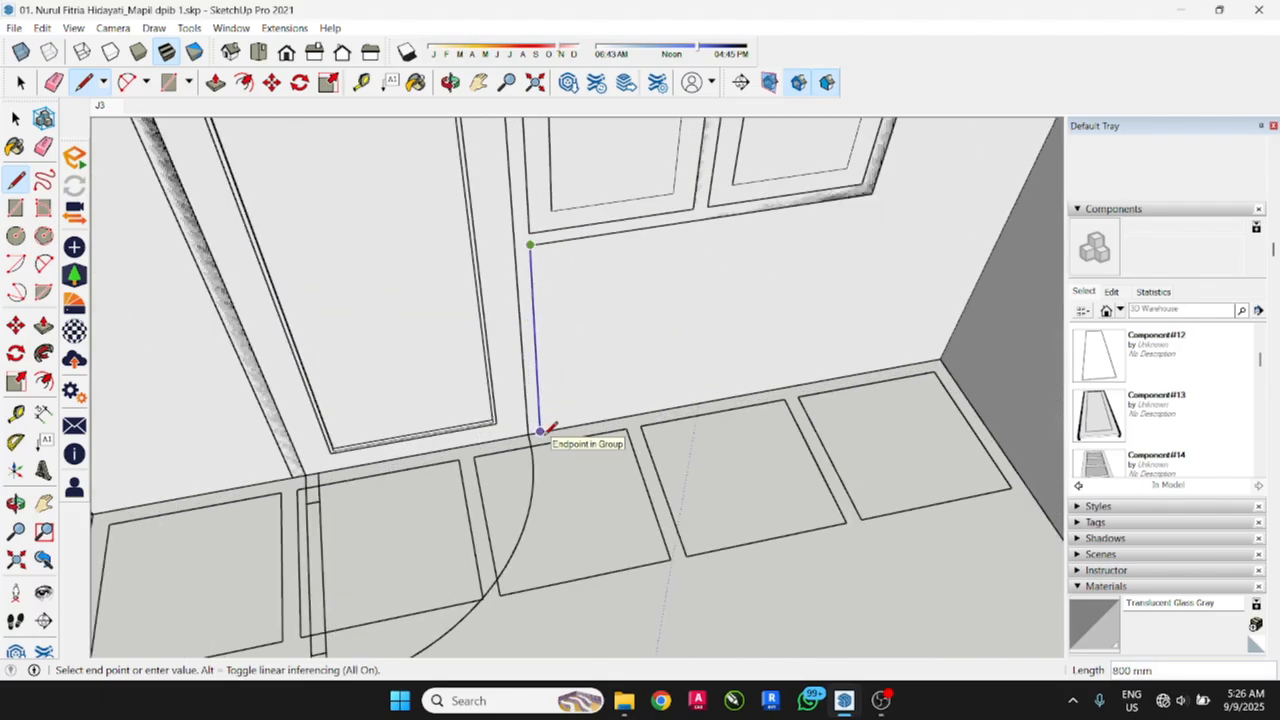
{"action": "left_click", "coordinate": [541, 431]}
{"action": "scroll", "coordinate": [541, 432], "scroll_direction": "down", "scroll_amount": 5}
Step: Push the traced door-and-window outline 100 mm through the kitchen wall to cut its opening
{"action": "key", "text": "space"}
{"action": "left_click", "coordinate": [475, 309]}
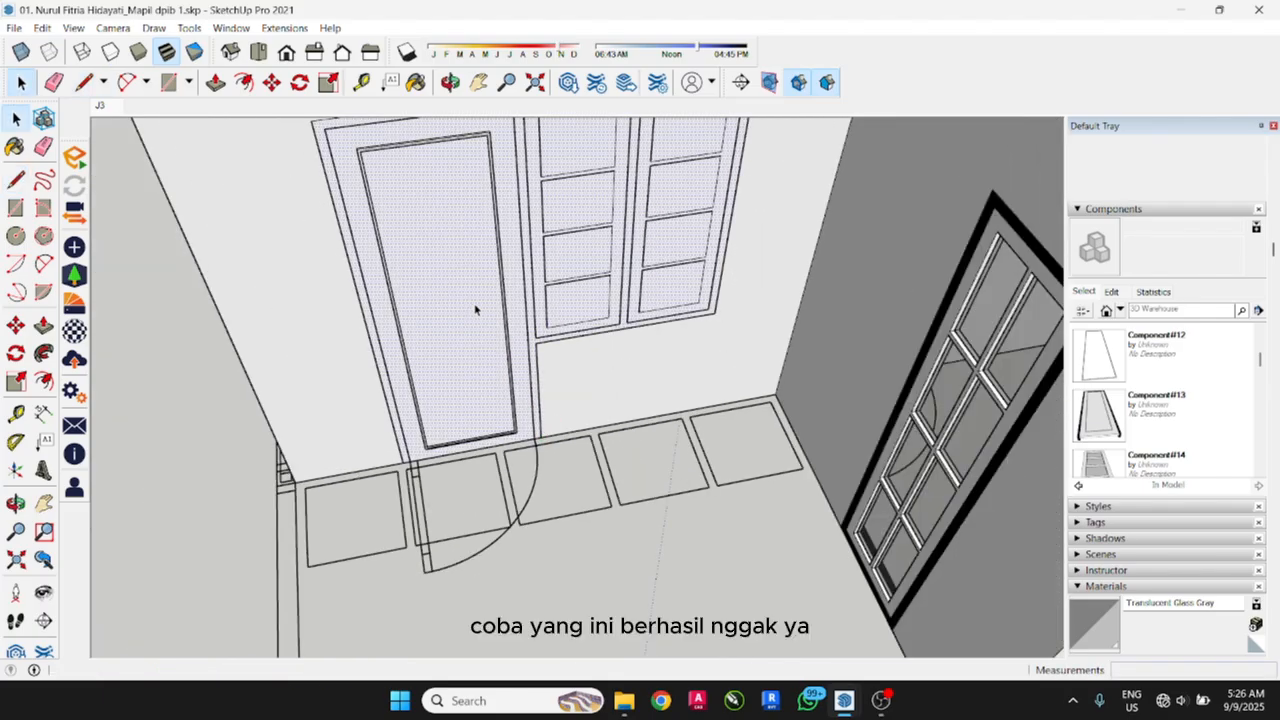
{"action": "scroll", "coordinate": [475, 309], "scroll_direction": "down", "scroll_amount": 3}
{"action": "middle_click_drag", "start_coordinate": [475, 309], "coordinate": [483, 360]}
{"action": "key", "text": "p"}
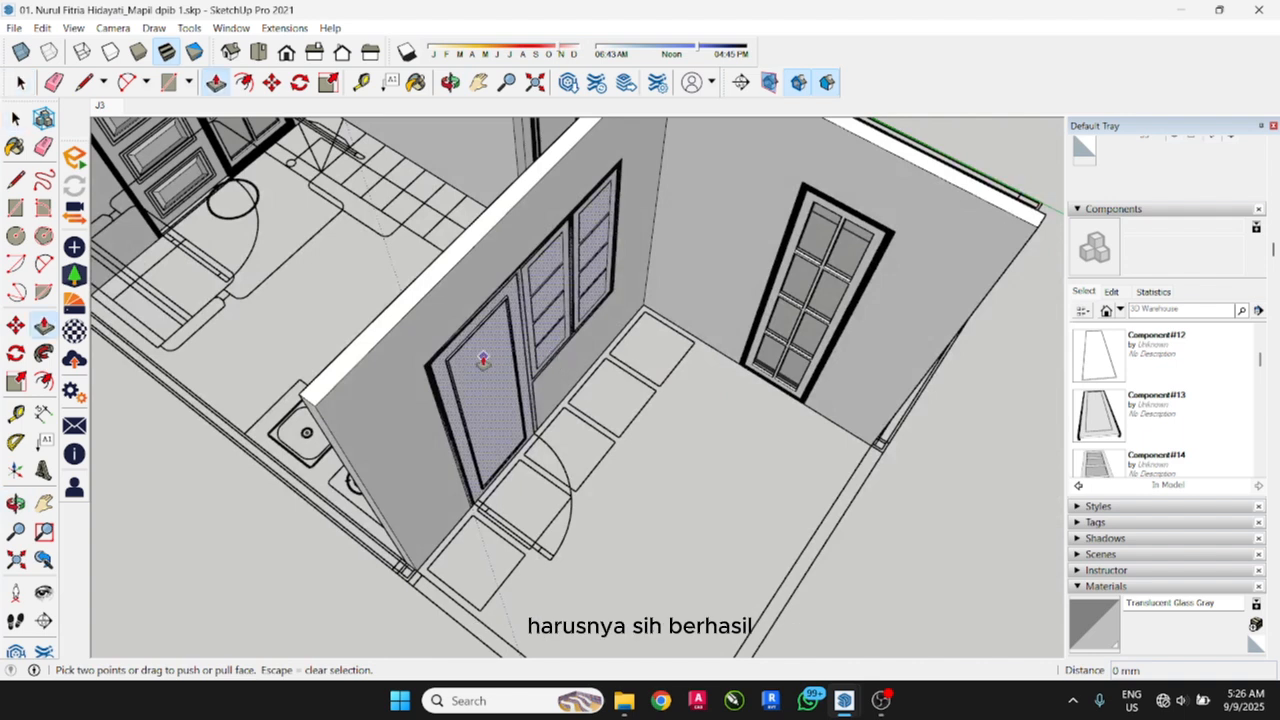
{"action": "left_click", "coordinate": [483, 360]}
{"action": "middle_click_drag", "start_coordinate": [373, 365], "coordinate": [714, 330]}
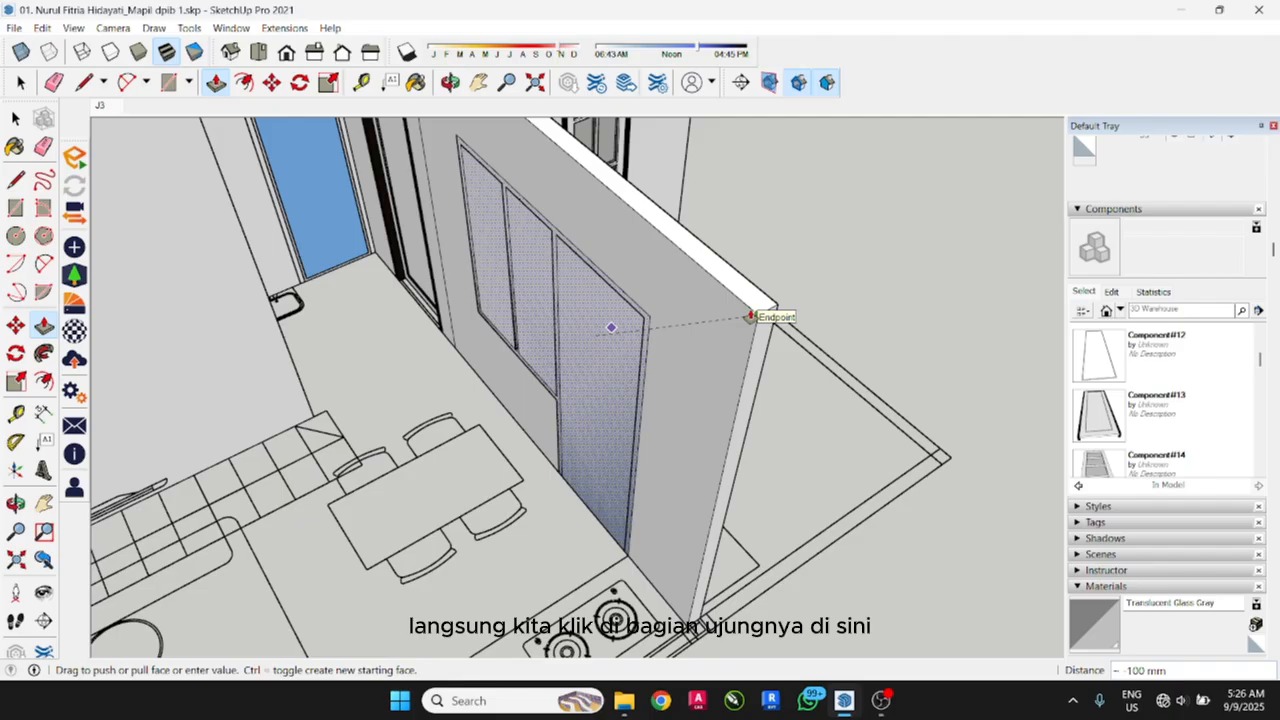
{"action": "left_click", "coordinate": [752, 317]}
{"action": "middle_click_drag", "start_coordinate": [734, 371], "coordinate": [863, 408]}
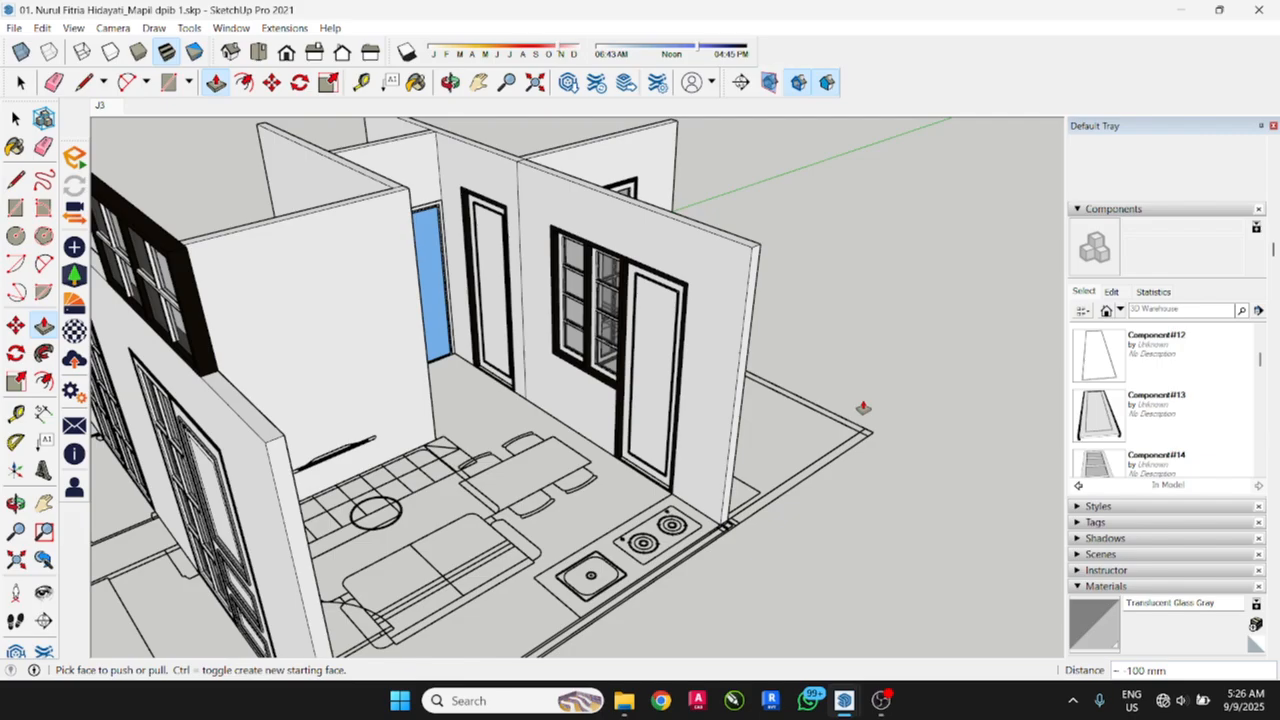
Step: Select all connected geometry of the front and rear walls together and make it one group
{"action": "scroll", "coordinate": [863, 408], "scroll_direction": "down", "scroll_amount": 5}
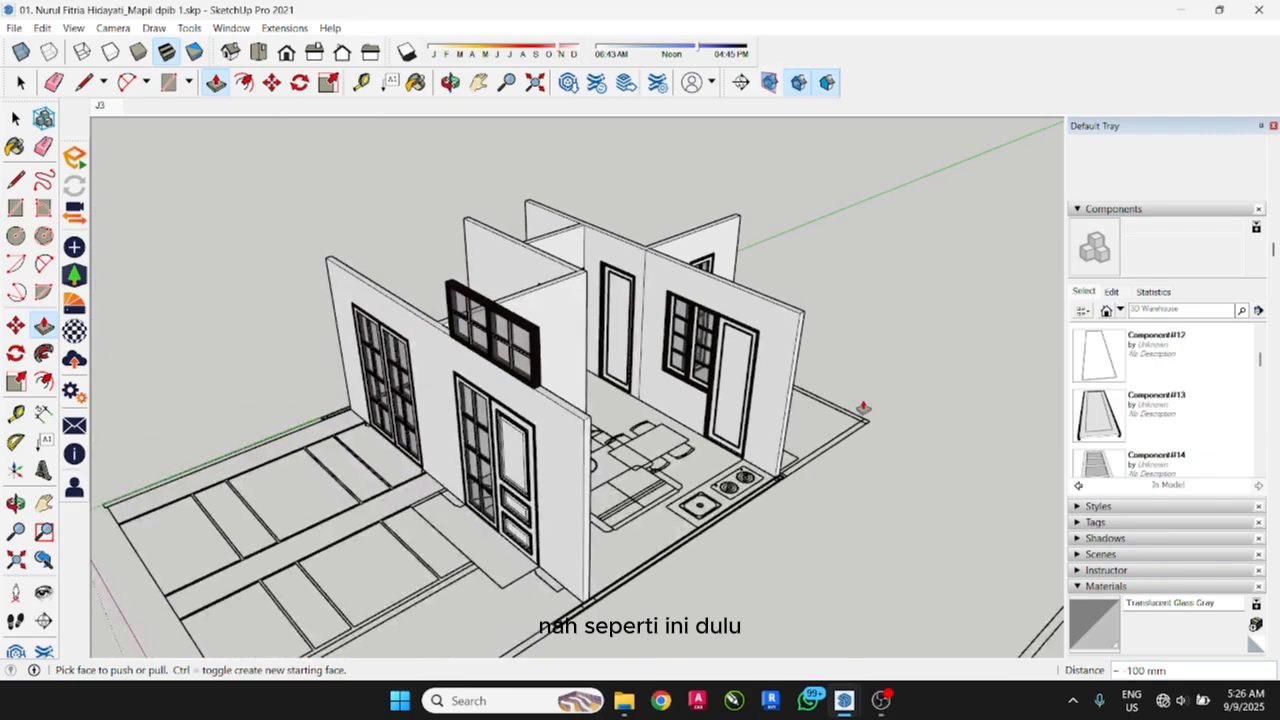
{"action": "left_click", "coordinate": [16, 122]}
{"action": "middle_click_drag", "start_coordinate": [464, 446], "coordinate": [668, 462]}
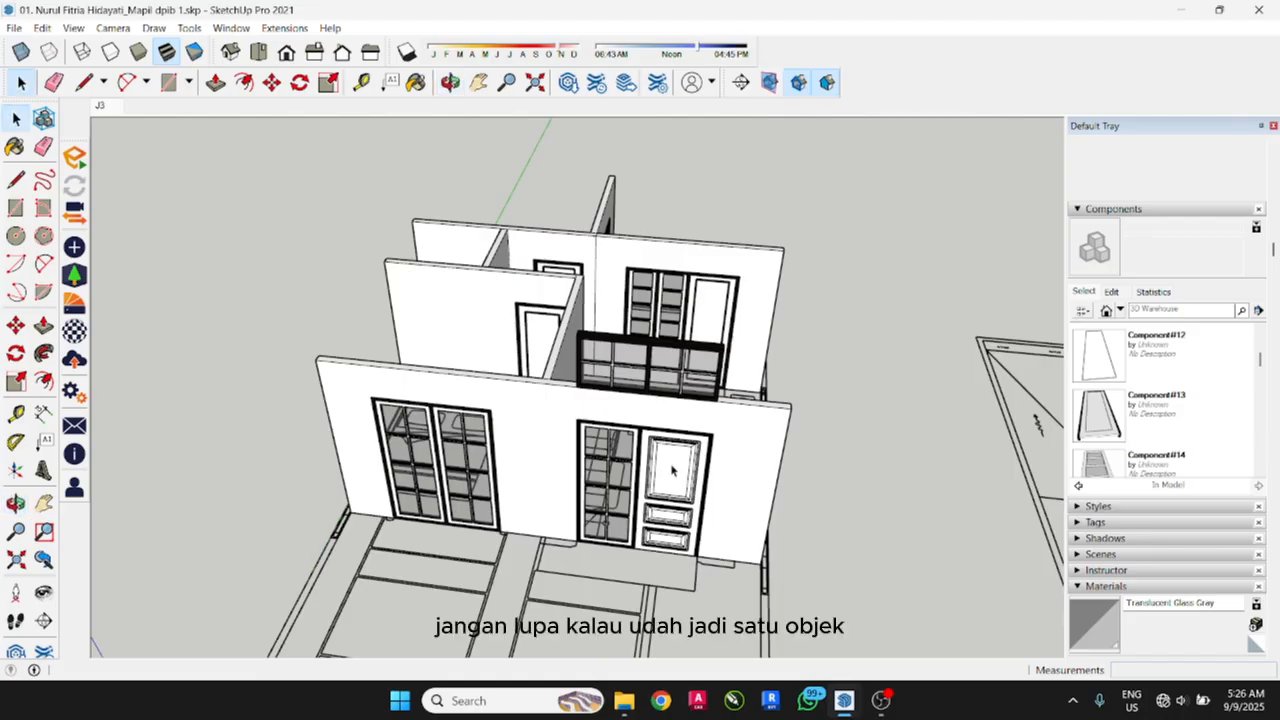
{"action": "triple_click", "coordinate": [732, 448]}
{"action": "triple_click", "coordinate": [732, 448]}
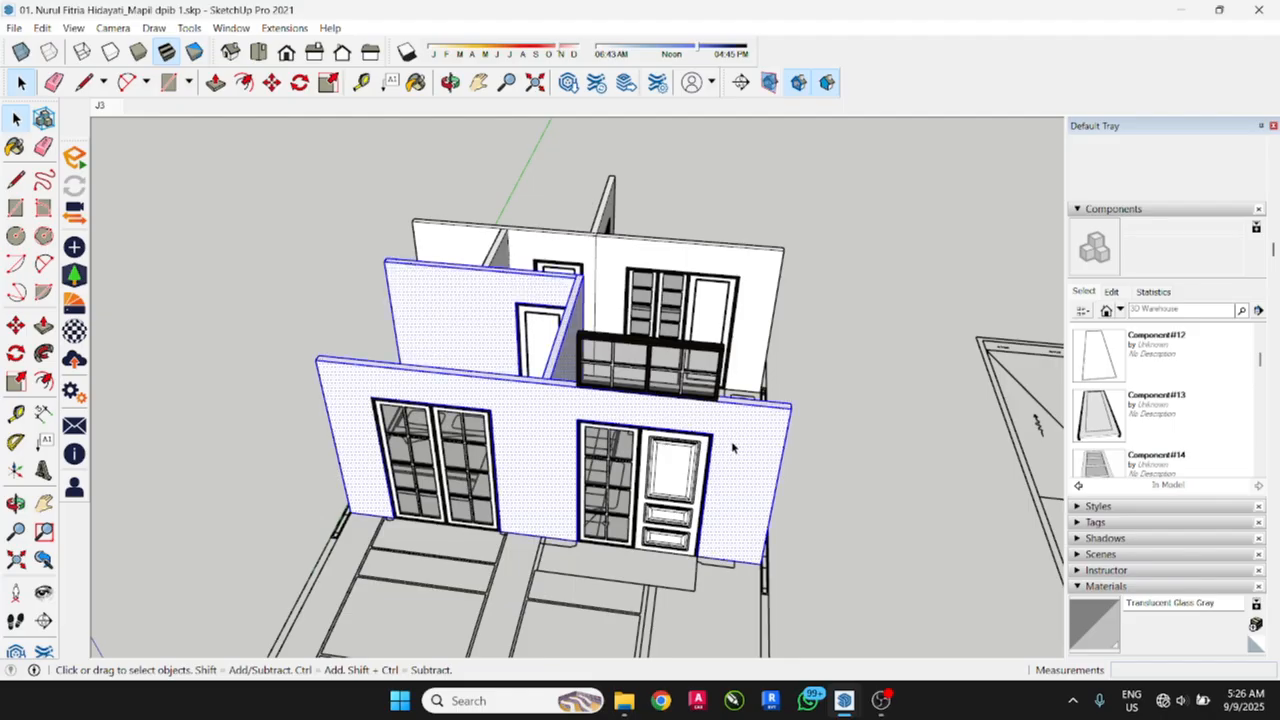
{"action": "scroll", "coordinate": [739, 450], "scroll_direction": "down", "scroll_amount": 2}
{"action": "scroll", "coordinate": [630, 270], "scroll_direction": "up", "scroll_amount": 5}
{"action": "middle_click_drag", "start_coordinate": [630, 285], "coordinate": [350, 434]}
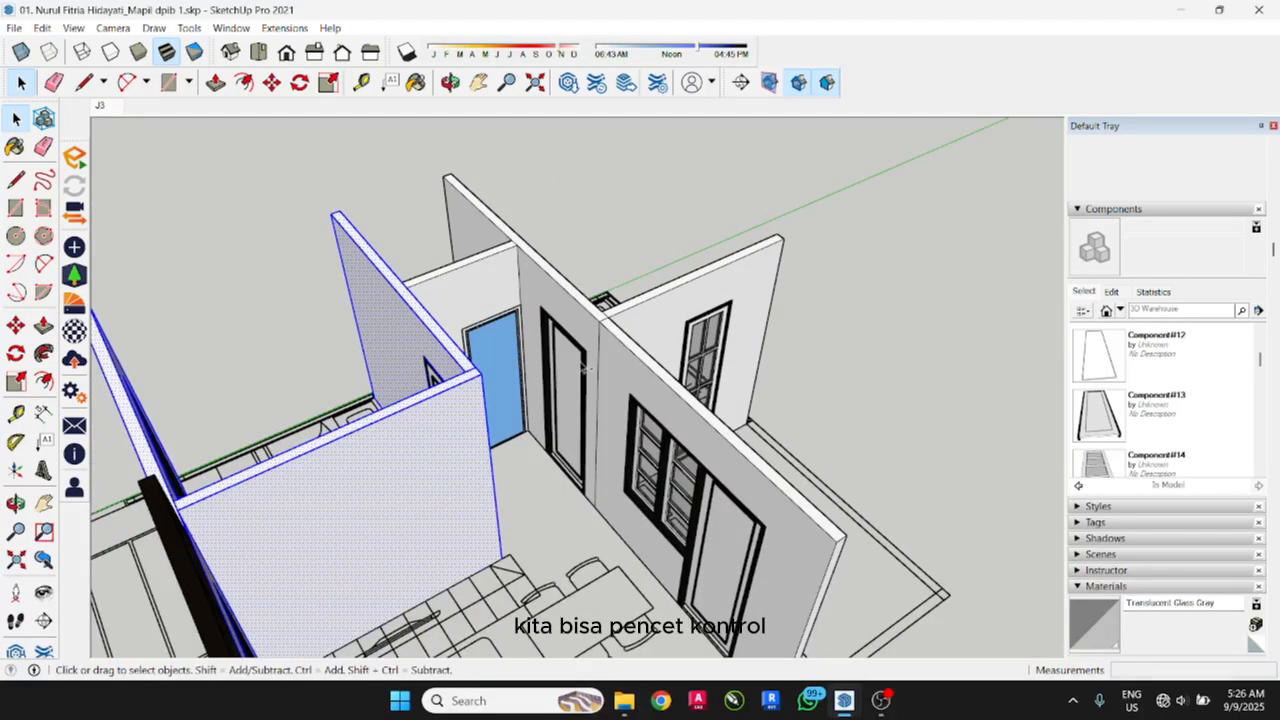
{"action": "triple_click", "coordinate": [612, 358]}
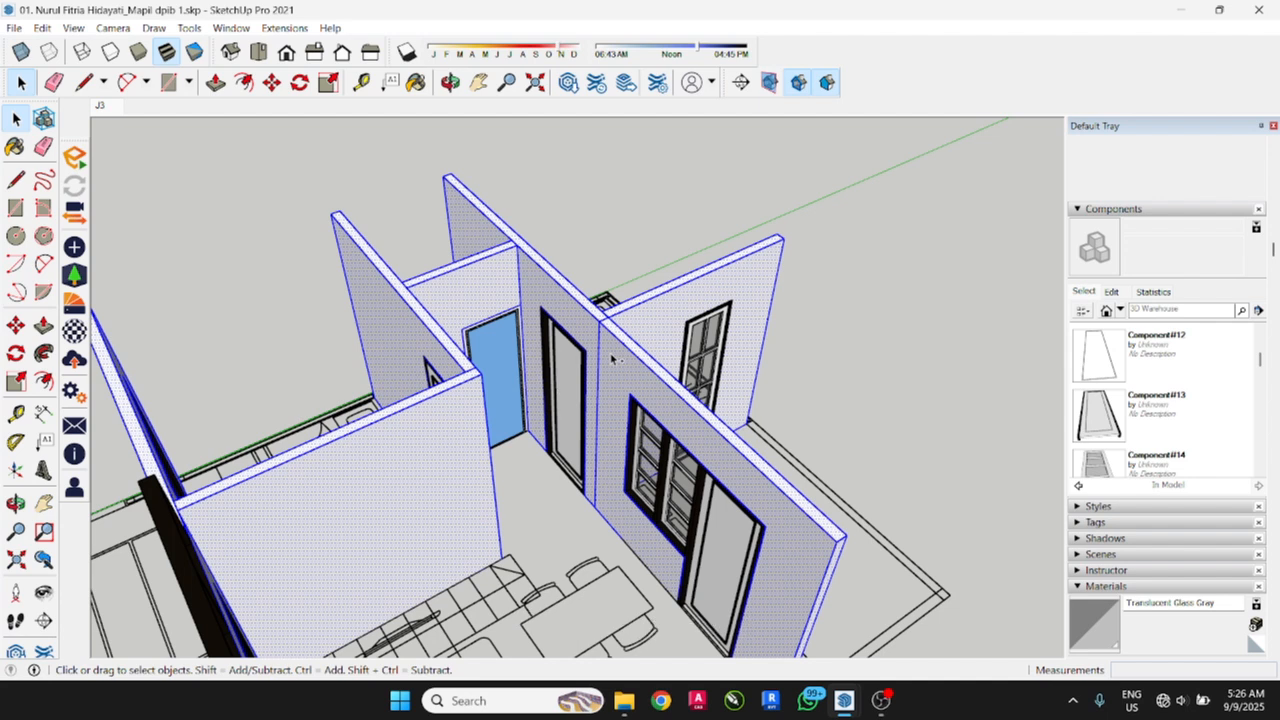
{"action": "scroll", "coordinate": [612, 358], "scroll_direction": "down", "scroll_amount": 3}
{"action": "right_click", "coordinate": [612, 358]}
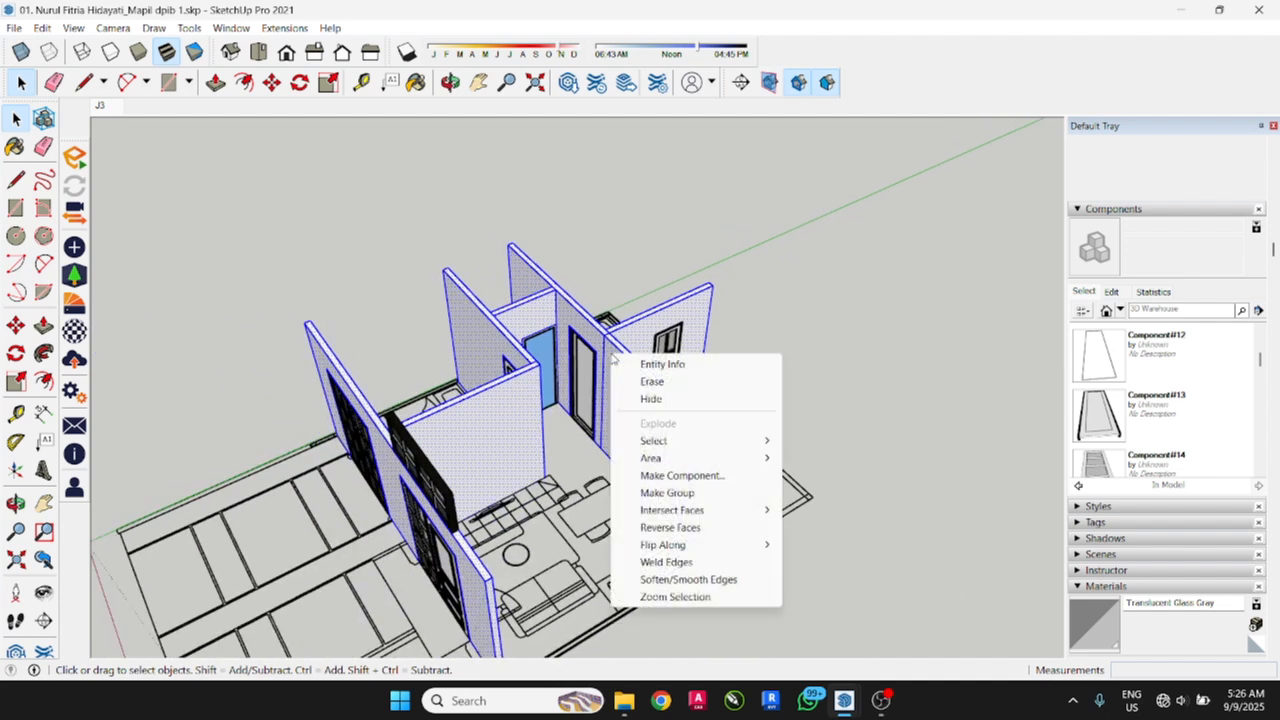
{"action": "left_click", "coordinate": [667, 493]}
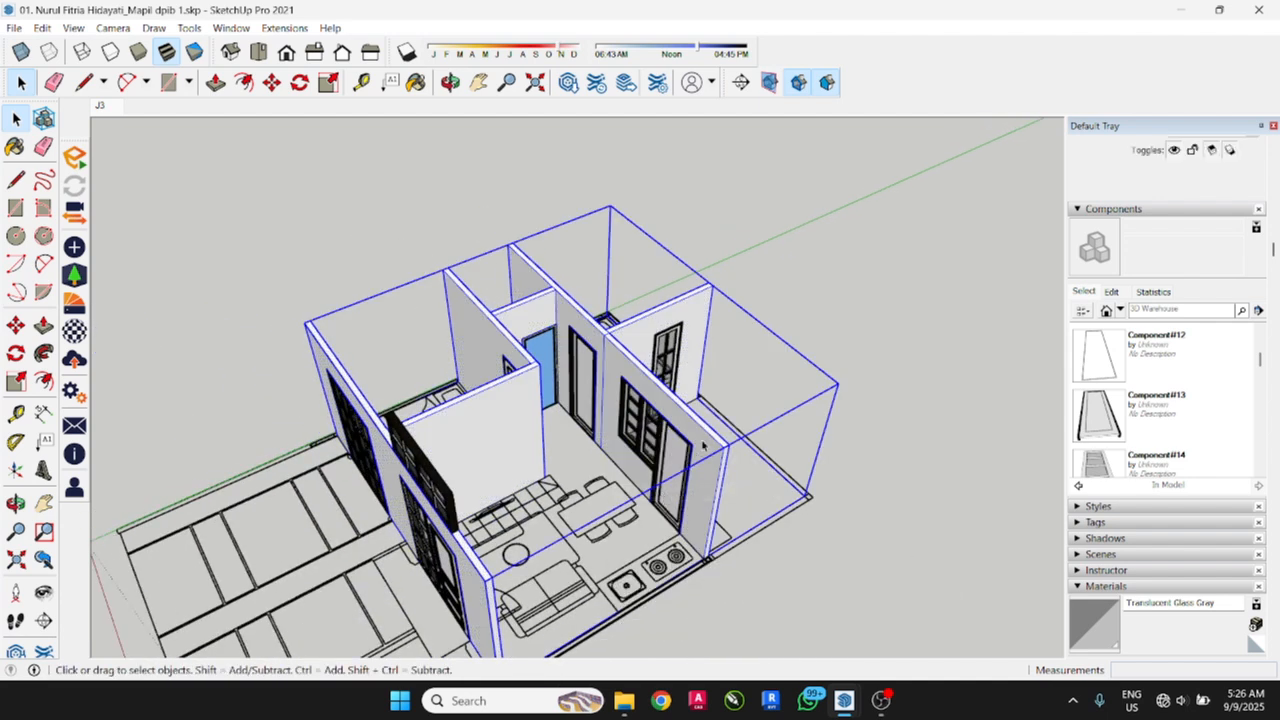
{"action": "middle_click_drag", "start_coordinate": [722, 420], "coordinate": [754, 438]}
{"action": "scroll", "coordinate": [760, 440], "scroll_direction": "up", "scroll_amount": 2}
{"action": "left_click", "coordinate": [868, 444]}
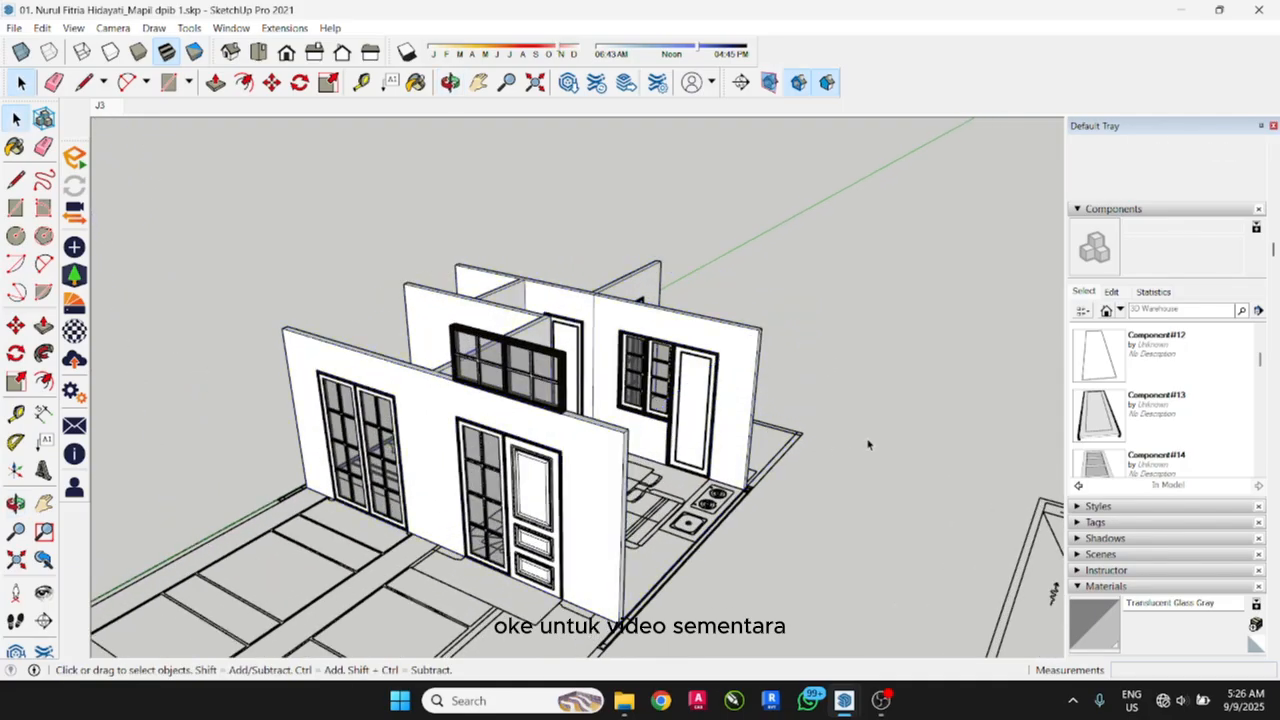